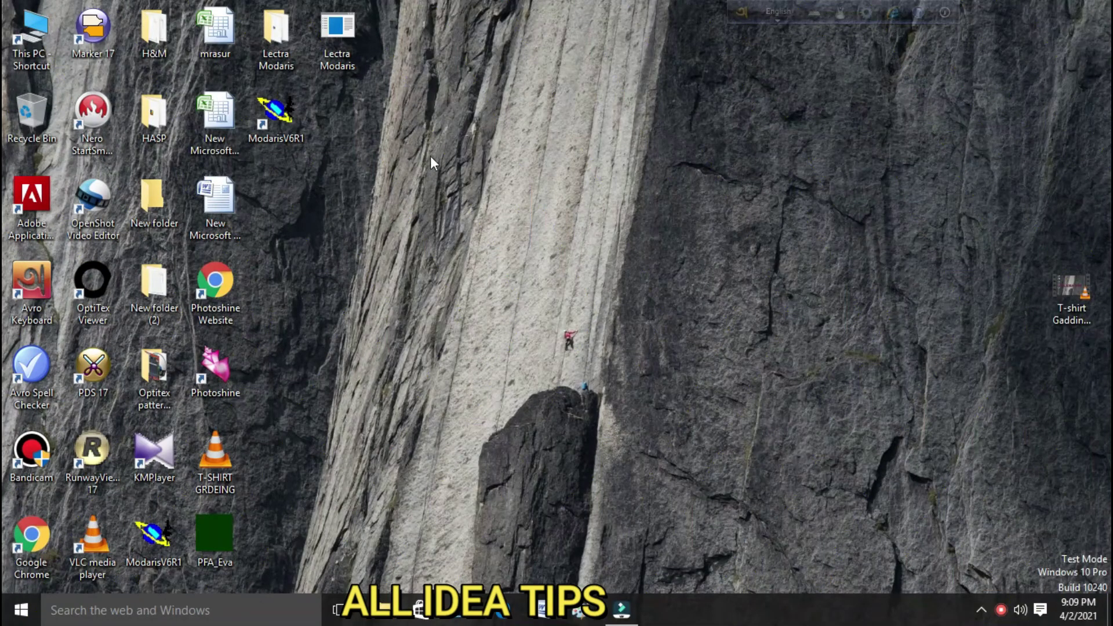
# - Refresh the desktop icons several times, briefly opening and closing This PC
pyautogui.rightClick(431, 155)
pyautogui.click(498, 207)
pyautogui.doubleClick(25, 28)
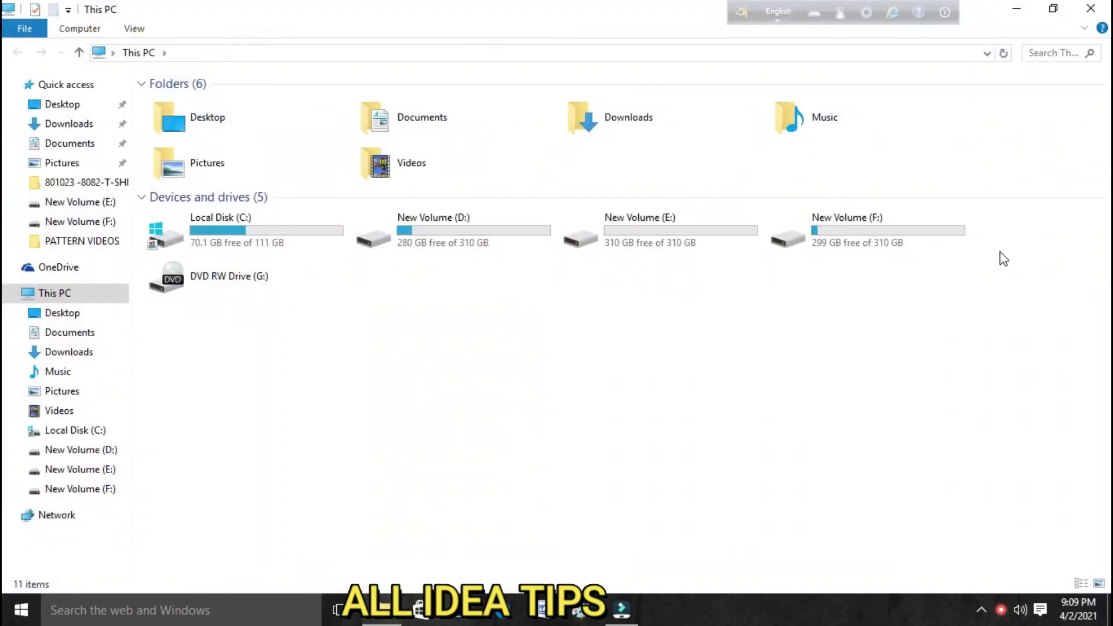
pyautogui.moveTo(661, 230)
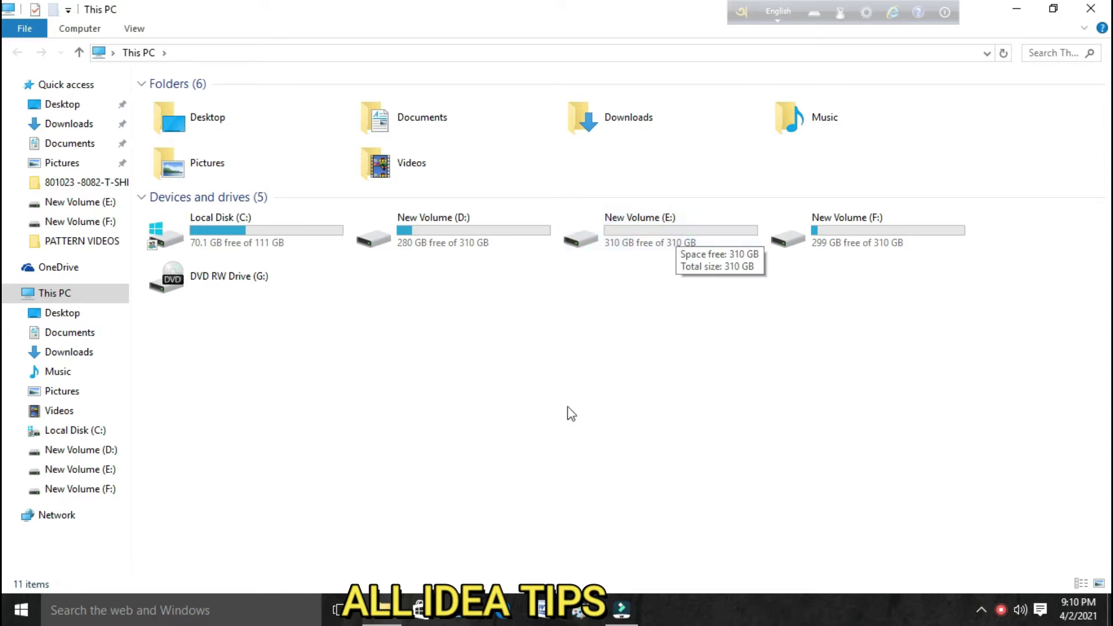
pyautogui.click(1107, 7)
pyautogui.rightClick(606, 142)
pyautogui.click(661, 192)
pyautogui.rightClick(661, 191)
pyautogui.click(733, 239)
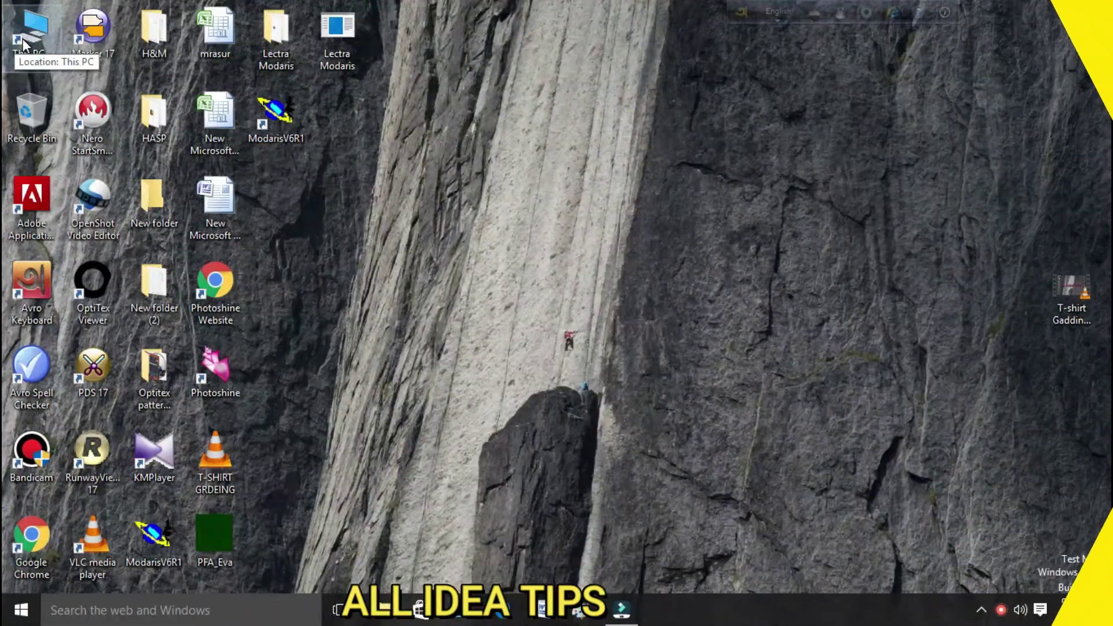
# - Open New Volume (E:) from This PC and scroll down to the long pant PDS files
pyautogui.doubleClick(23, 43)
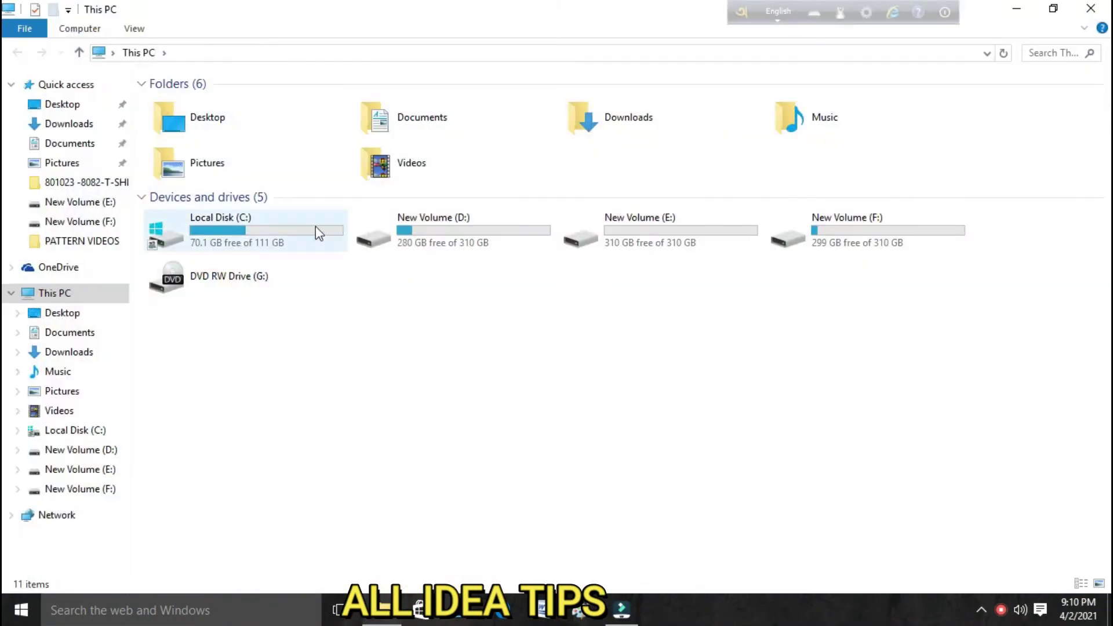
pyautogui.doubleClick(658, 246)
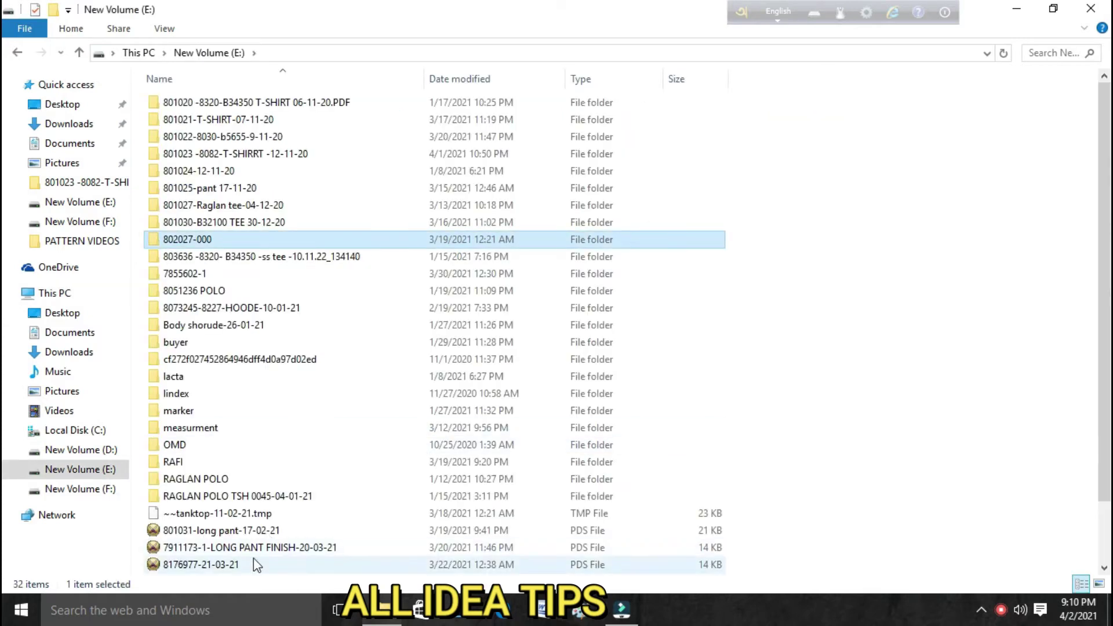
pyautogui.scroll(-2, 289, 516)
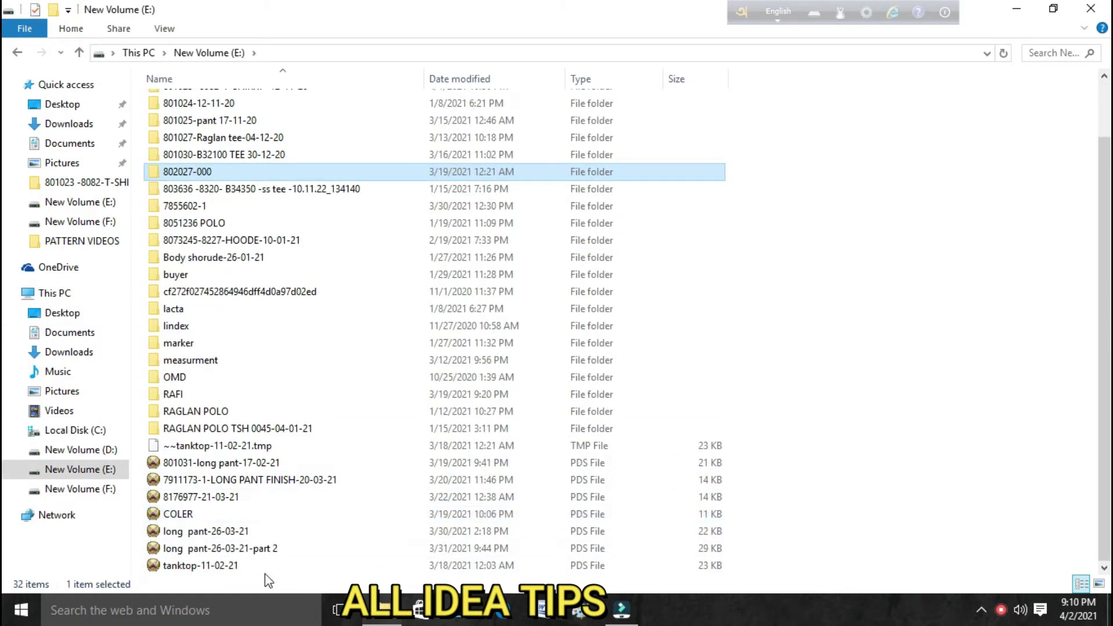
# - Open long pant-26-03-21-part 2 and reposition the cuff, front, pocket-in and back pieces
pyautogui.doubleClick(262, 548)
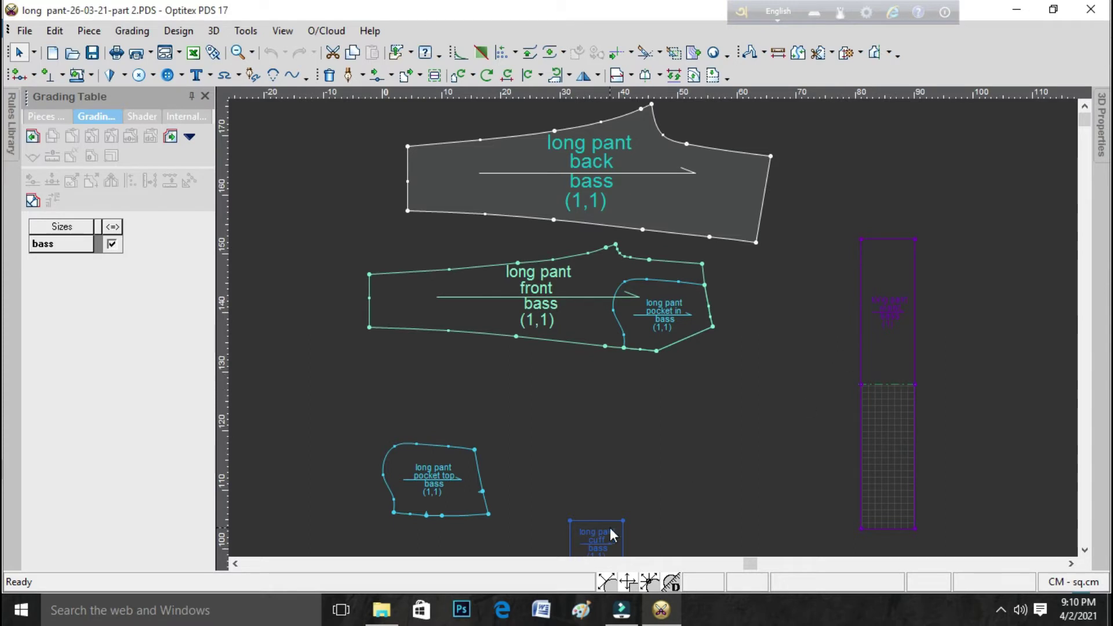
pyautogui.moveTo(618, 526); pyautogui.dragTo(832, 316)
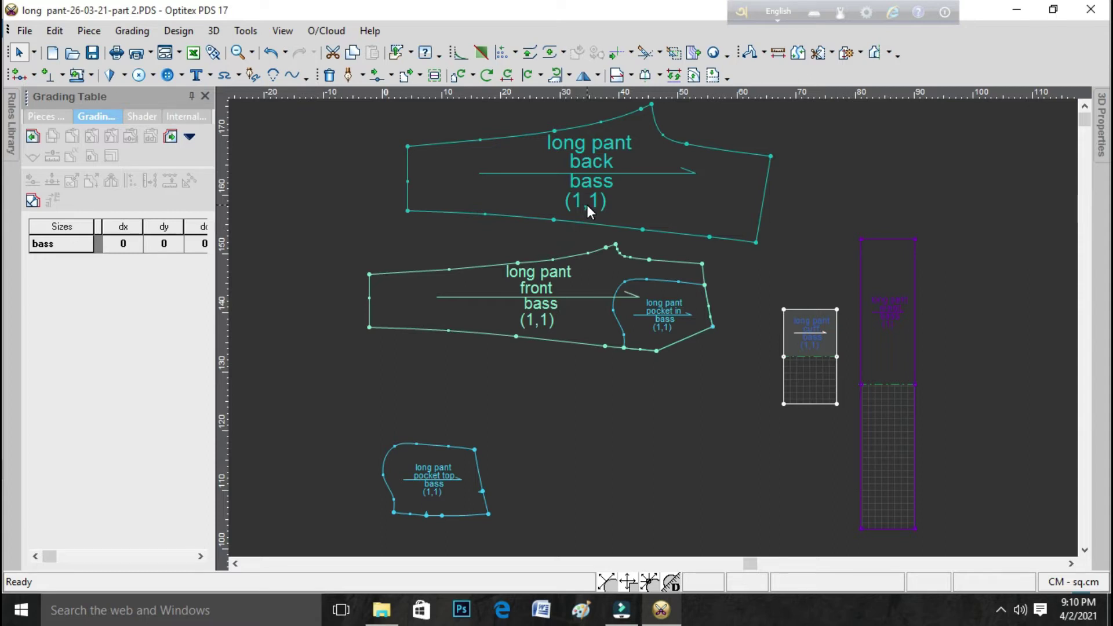
pyautogui.moveTo(580, 318); pyautogui.dragTo(583, 356)
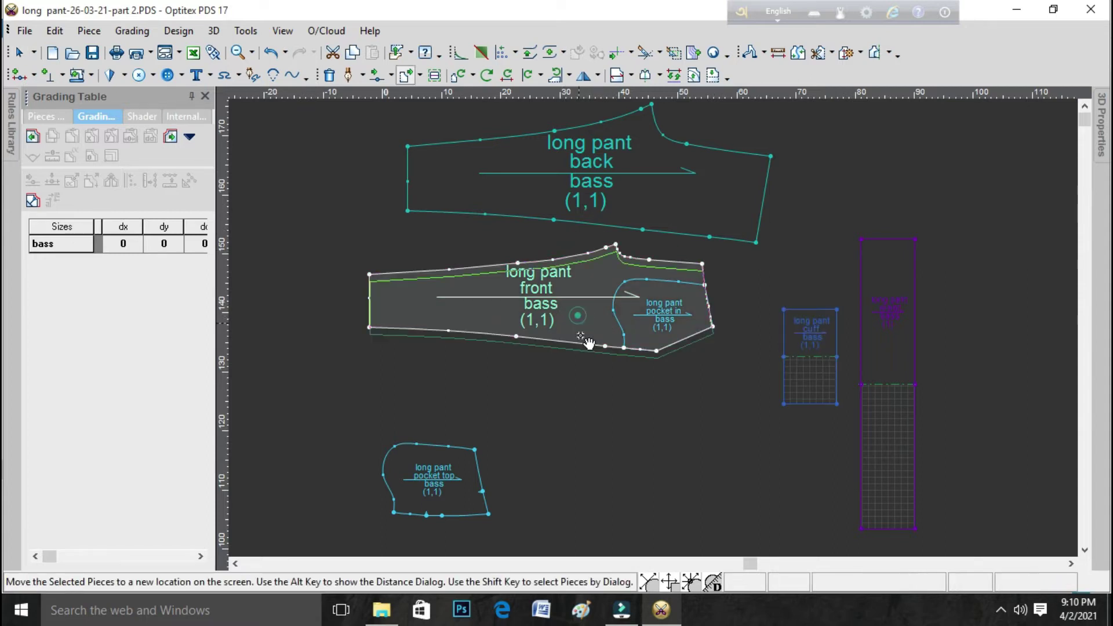
pyautogui.moveTo(678, 283)
pyautogui.mouseDown()
pyautogui.moveTo(891, 164)
pyautogui.moveTo(690, 307)
pyautogui.moveTo(890, 157)
pyautogui.mouseUp()
pyautogui.moveTo(646, 204); pyautogui.dragTo(592, 224)
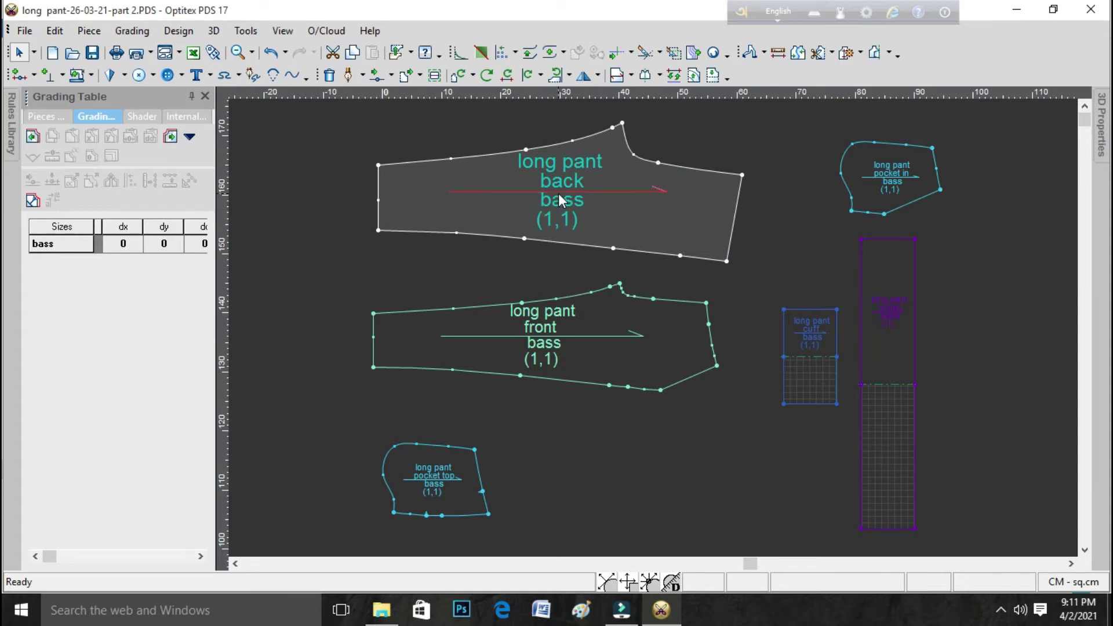
# - Zoom in and out across the canvas to inspect the rearranged pant pieces
pyautogui.scroll(-2, 656, 335)
pyautogui.scroll(-2, 660, 335)
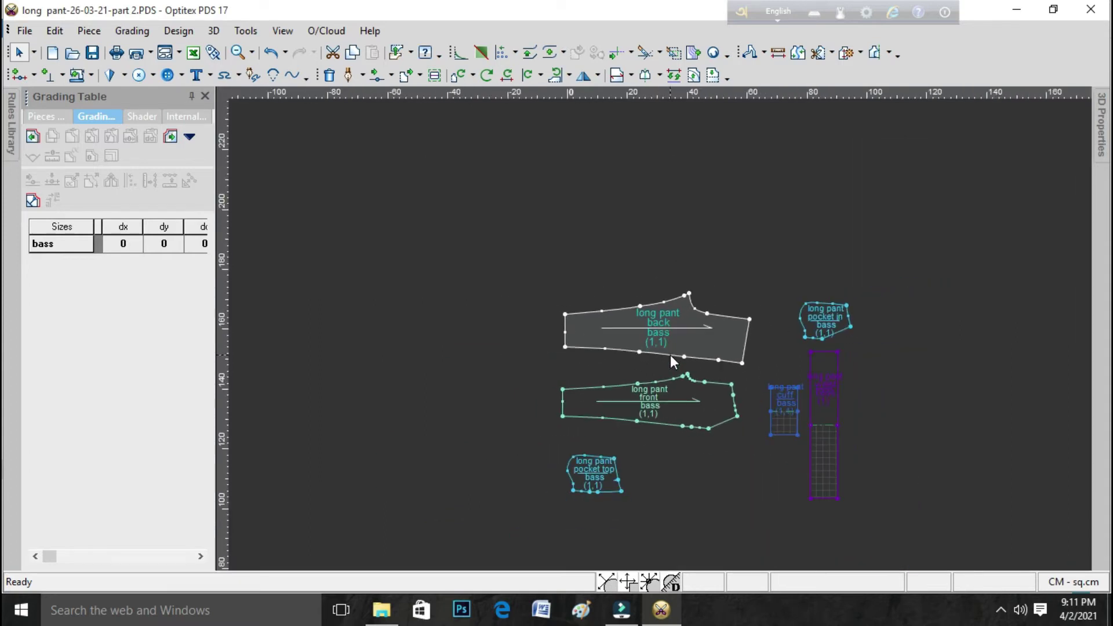
pyautogui.scroll(-1, 670, 354)
pyautogui.scroll(2, 660, 338)
pyautogui.scroll(2, 645, 323)
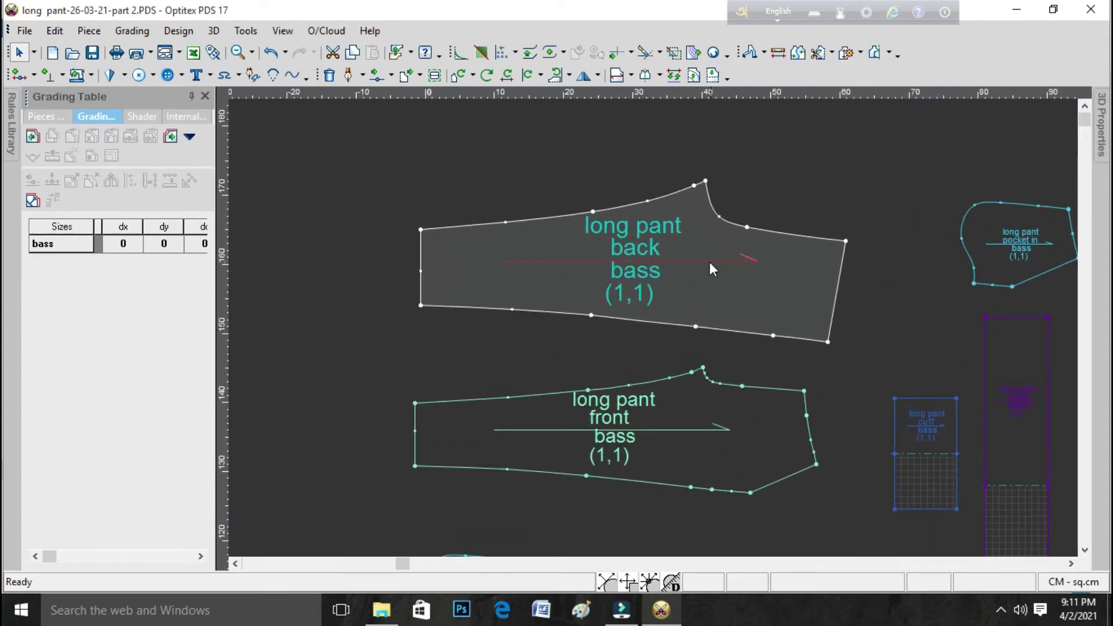
pyautogui.scroll(3, 687, 283)
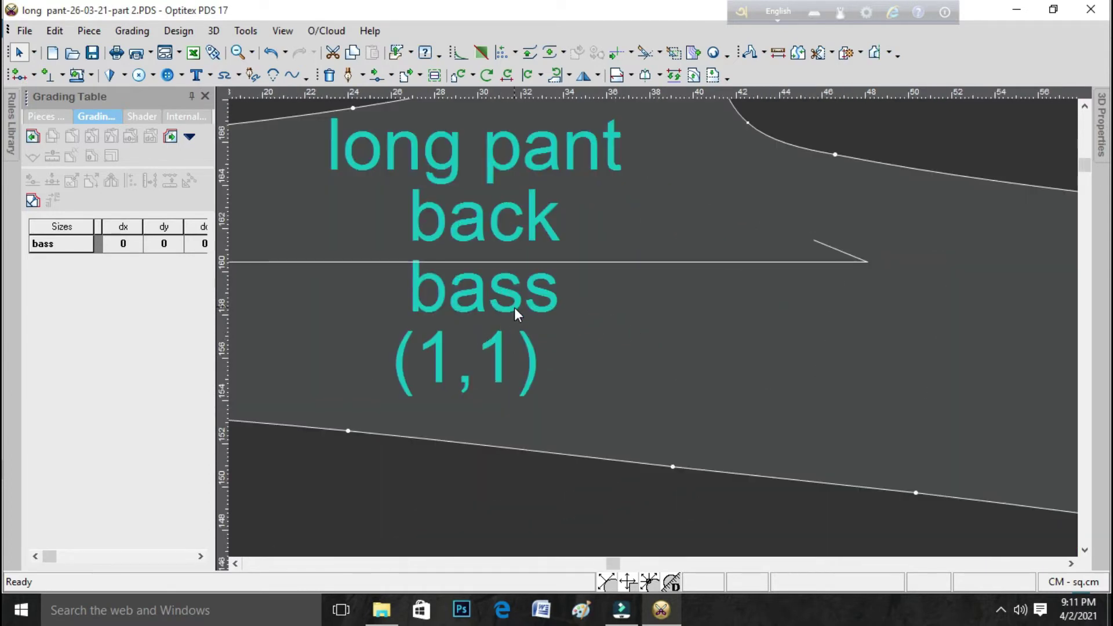
pyautogui.scroll(-2, 654, 328)
pyautogui.scroll(-1, 654, 328)
pyautogui.scroll(-1, 654, 330)
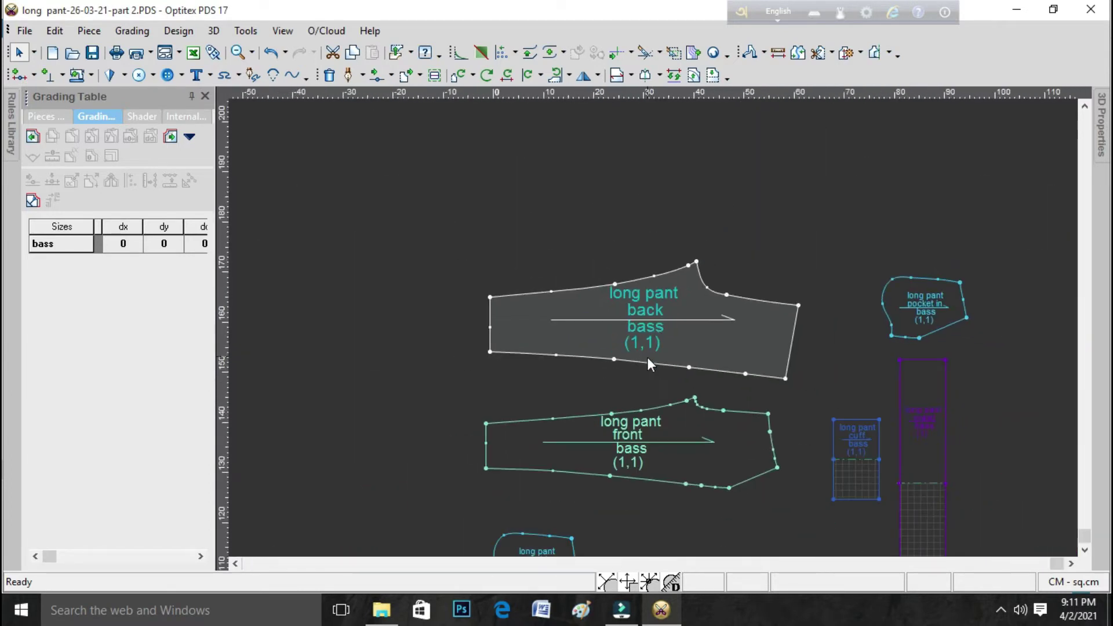
pyautogui.scroll(-1, 654, 335)
pyautogui.scroll(1, 660, 335)
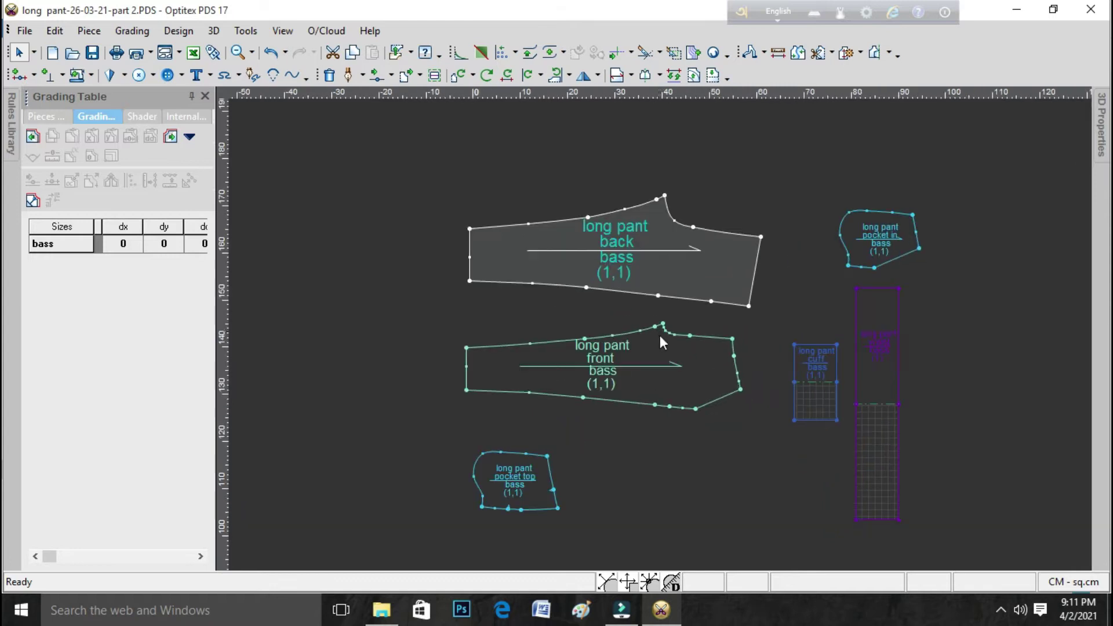
pyautogui.scroll(1, 655, 330)
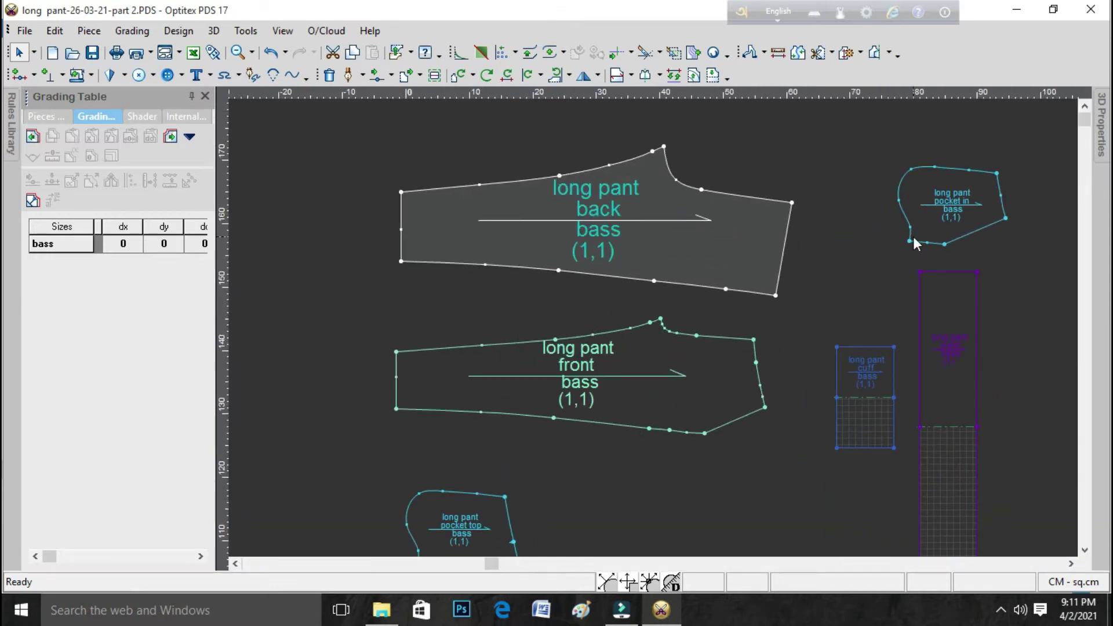
# - Open the buyer's trousers inquiry PDF from the New Volume (F:) drive
pyautogui.click(1016, 12)
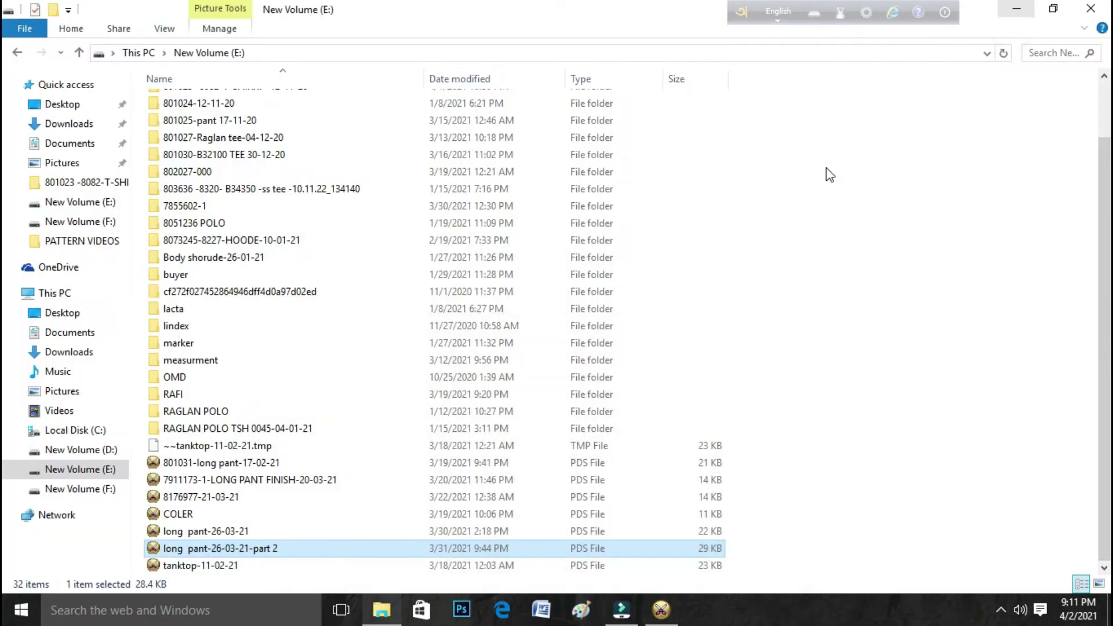
pyautogui.click(78, 53)
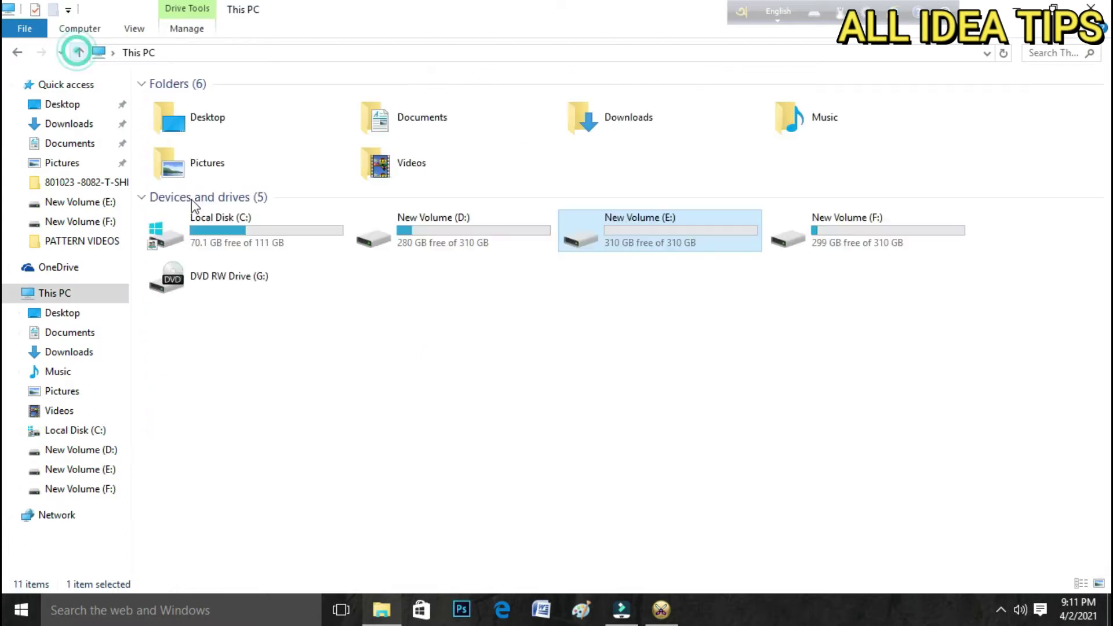
pyautogui.click(884, 239)
pyautogui.doubleClick(883, 233)
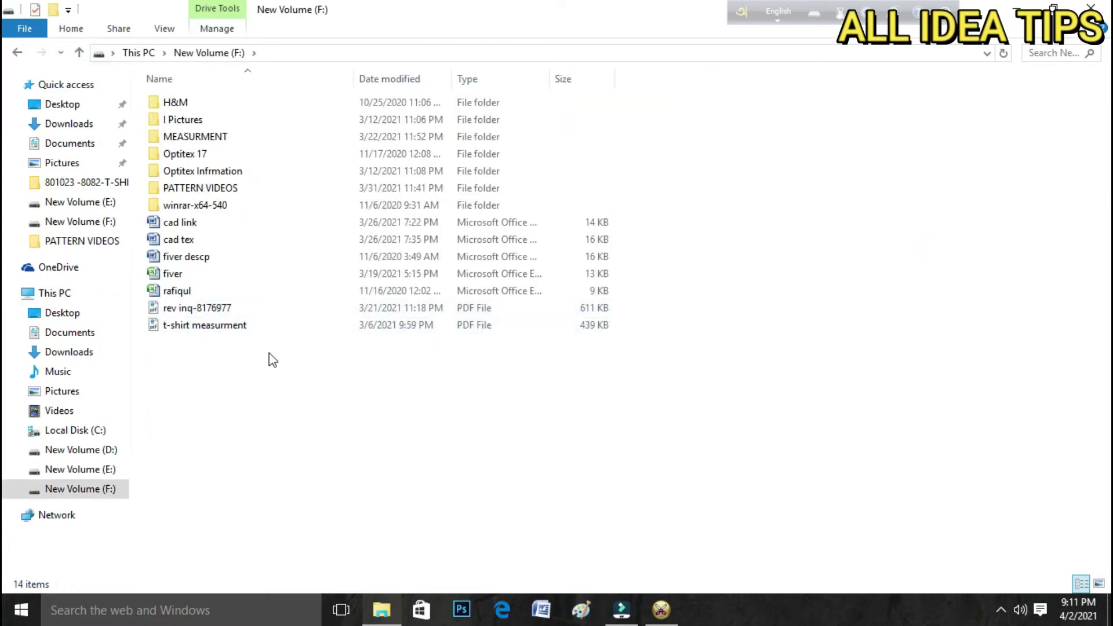
pyautogui.doubleClick(240, 308)
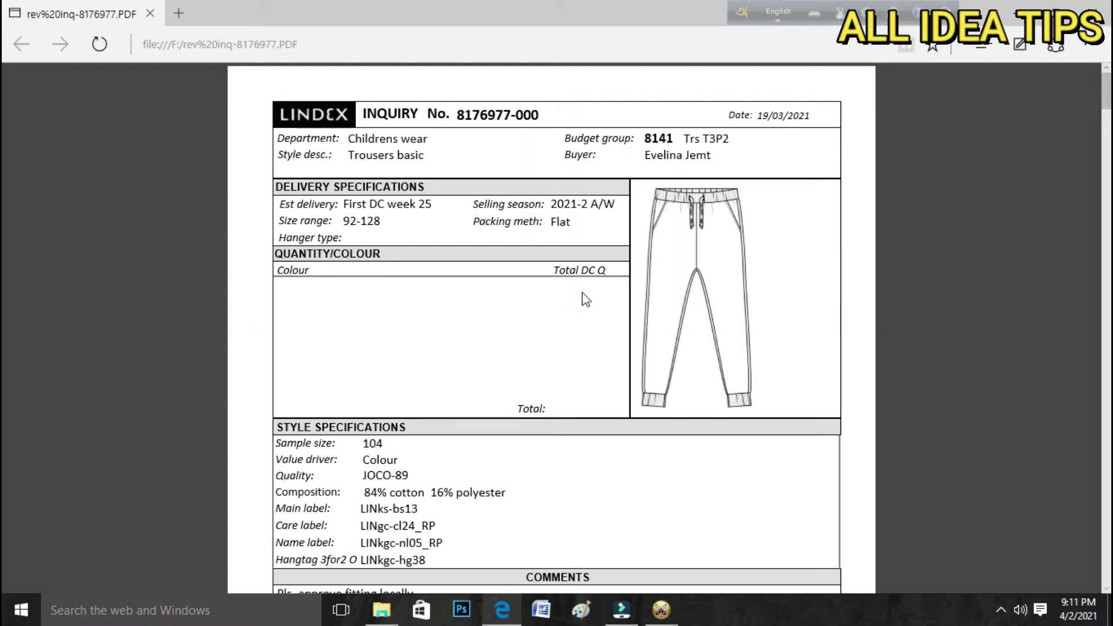
# - Scroll the inquiry PDF to the finished garment measurements table and zoom in on sizes 92–128
pyautogui.scroll(-3, 625, 300)
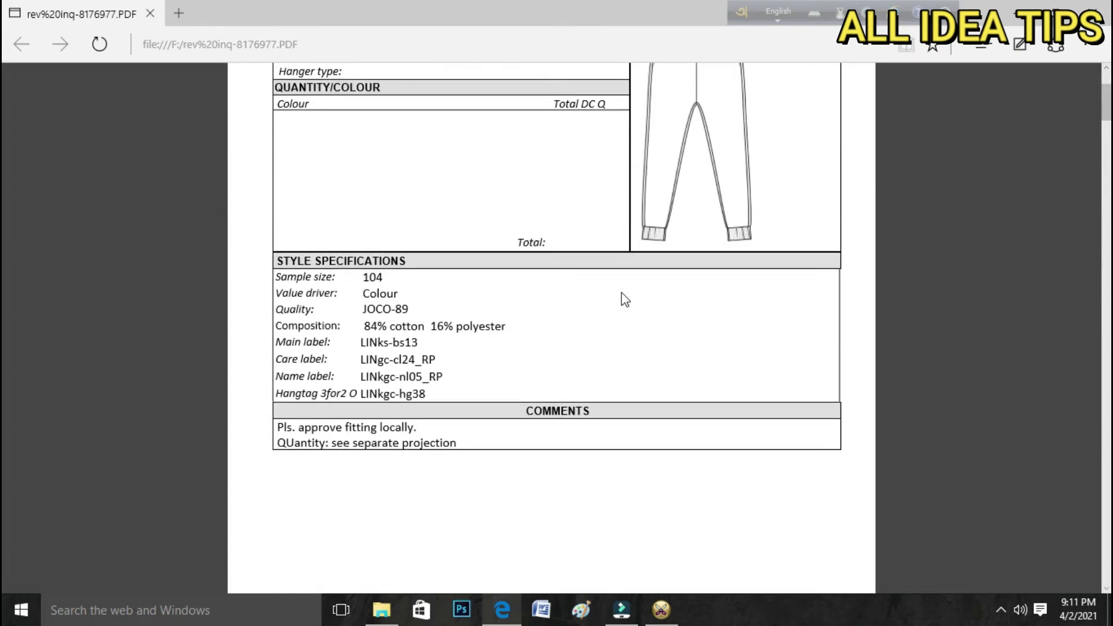
pyautogui.scroll(-5, 624, 300)
pyautogui.scroll(-3, 624, 300)
pyautogui.scroll(-3, 624, 299)
pyautogui.scroll(-5, 625, 300)
pyautogui.scroll(-7, 624, 299)
pyautogui.scroll(-3, 624, 300)
pyautogui.scroll(-1, 624, 300)
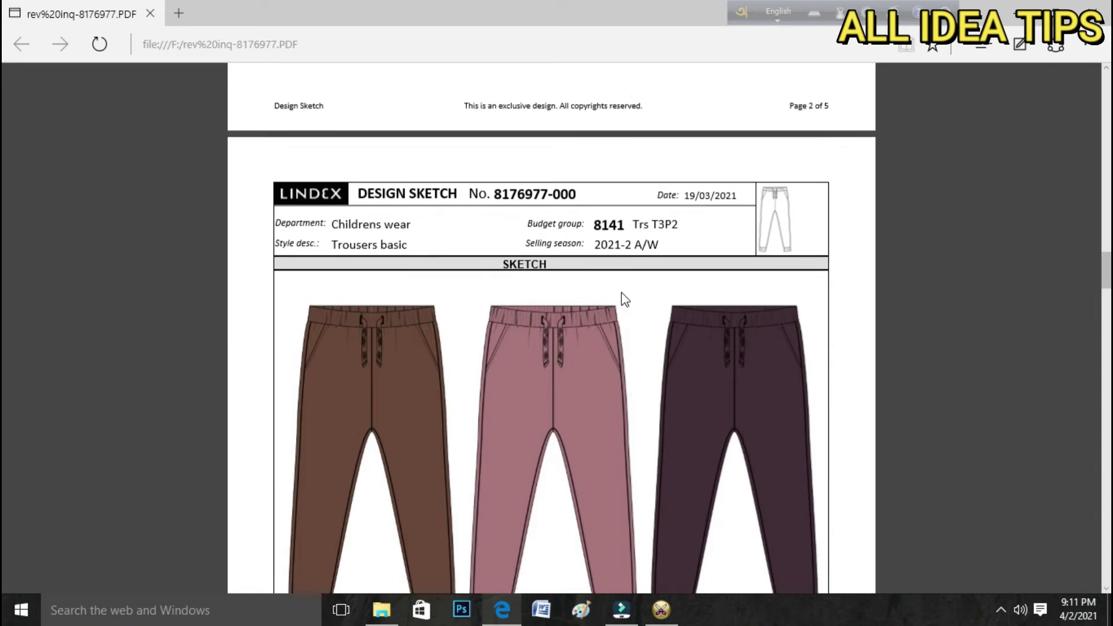
pyautogui.scroll(-2, 625, 300)
pyautogui.scroll(-5, 624, 299)
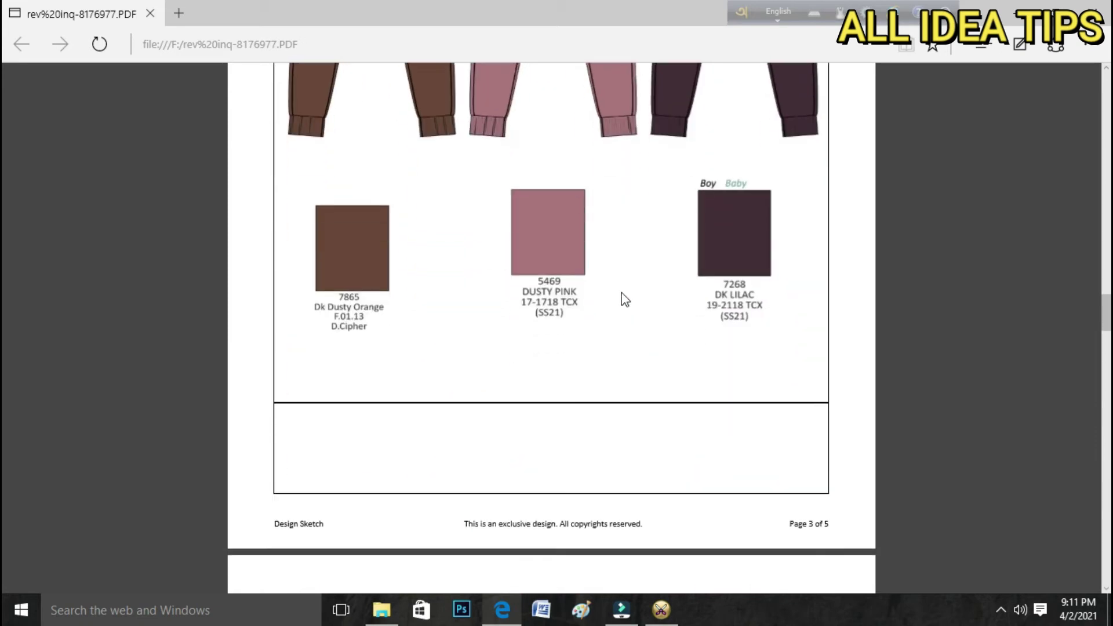
pyautogui.scroll(-7, 625, 299)
pyautogui.scroll(-2, 624, 300)
pyautogui.scroll(-5, 624, 300)
pyautogui.scroll(-5, 624, 300)
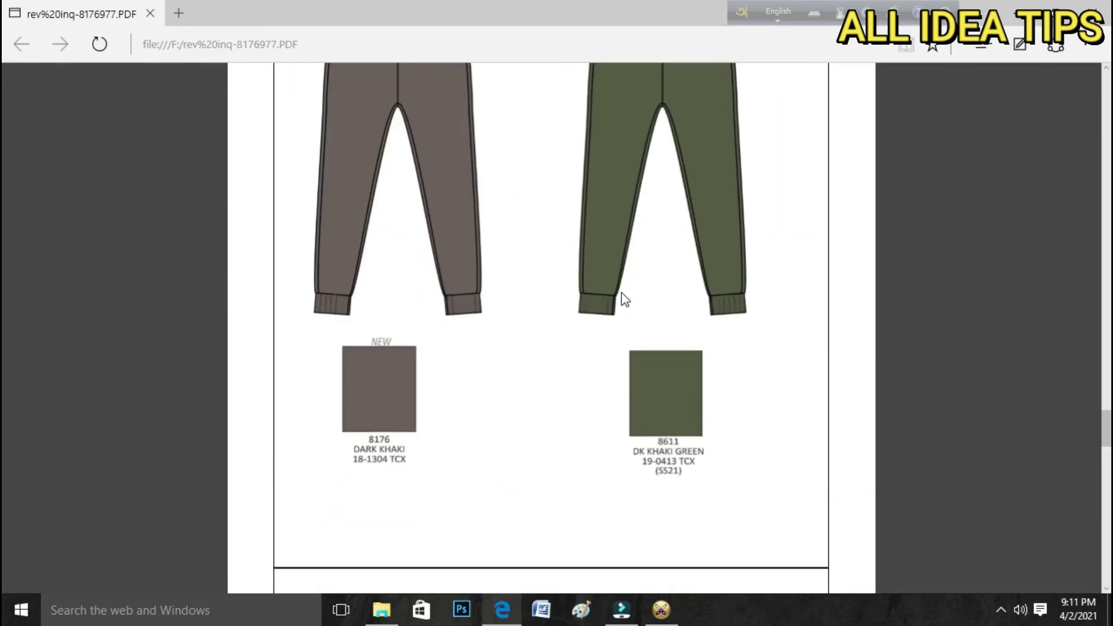
pyautogui.scroll(-4, 623, 299)
pyautogui.scroll(-1, 623, 299)
pyautogui.scroll(-6, 618, 307)
pyautogui.scroll(-3, 614, 315)
pyautogui.scroll(-5, 614, 314)
pyautogui.scroll(5, 614, 314)
pyautogui.scroll(-2, 614, 316)
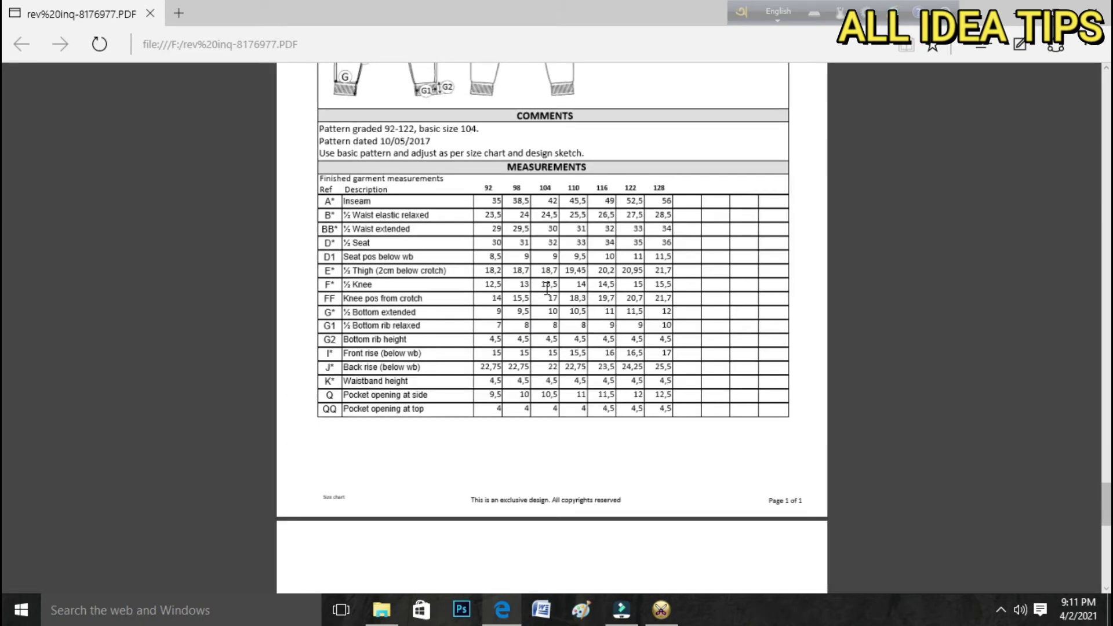
pyautogui.keyDown('ctrl'); pyautogui.scroll(1, 546, 287); pyautogui.keyUp('ctrl')
pyautogui.keyDown('ctrl'); pyautogui.scroll(1, 547, 288); pyautogui.keyUp('ctrl')
pyautogui.keyDown('ctrl'); pyautogui.scroll(1, 547, 288); pyautogui.keyUp('ctrl')
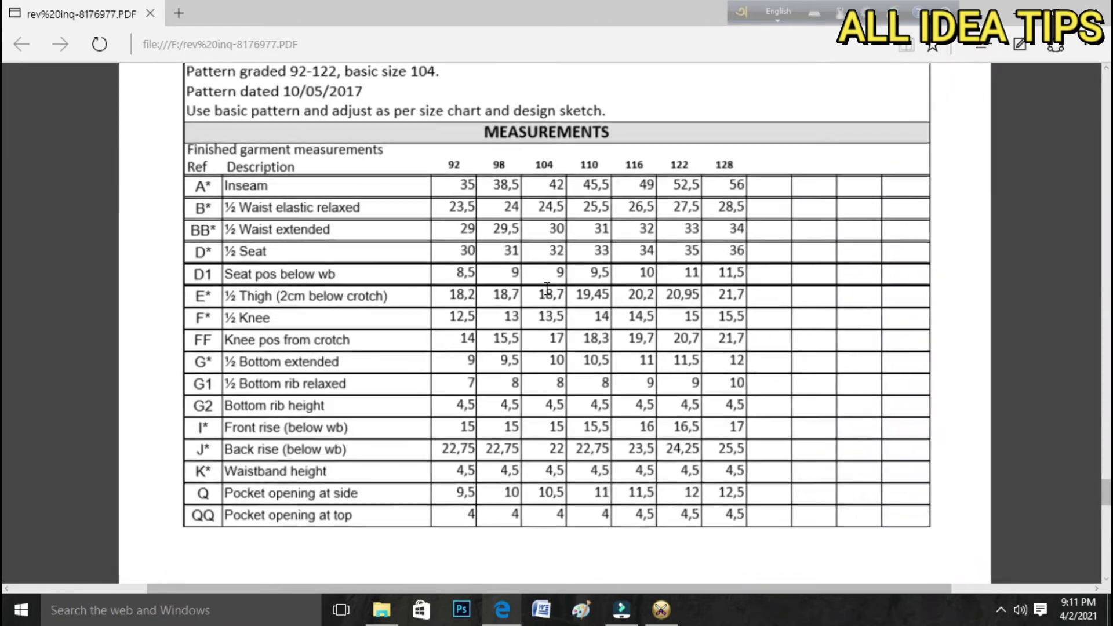
pyautogui.keyDown('ctrl'); pyautogui.scroll(1, 547, 289); pyautogui.keyUp('ctrl')
pyautogui.keyDown('ctrl'); pyautogui.scroll(1, 547, 290); pyautogui.keyUp('ctrl')
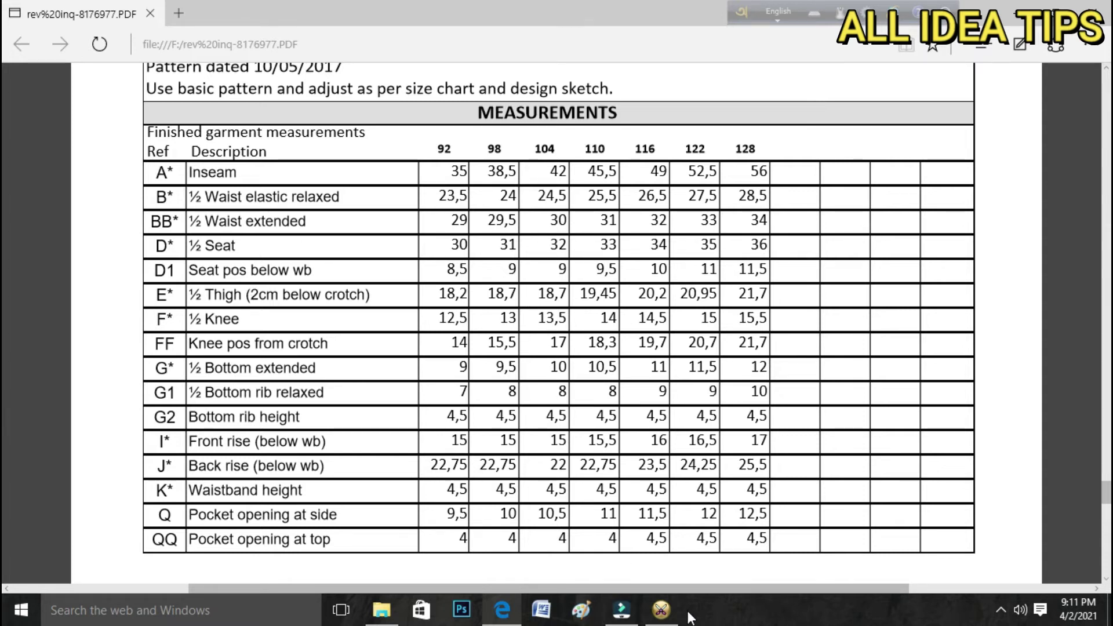
# - Highlight only the 92–128 size row in the measurements table and return to the pant pattern
pyautogui.click(661, 608)
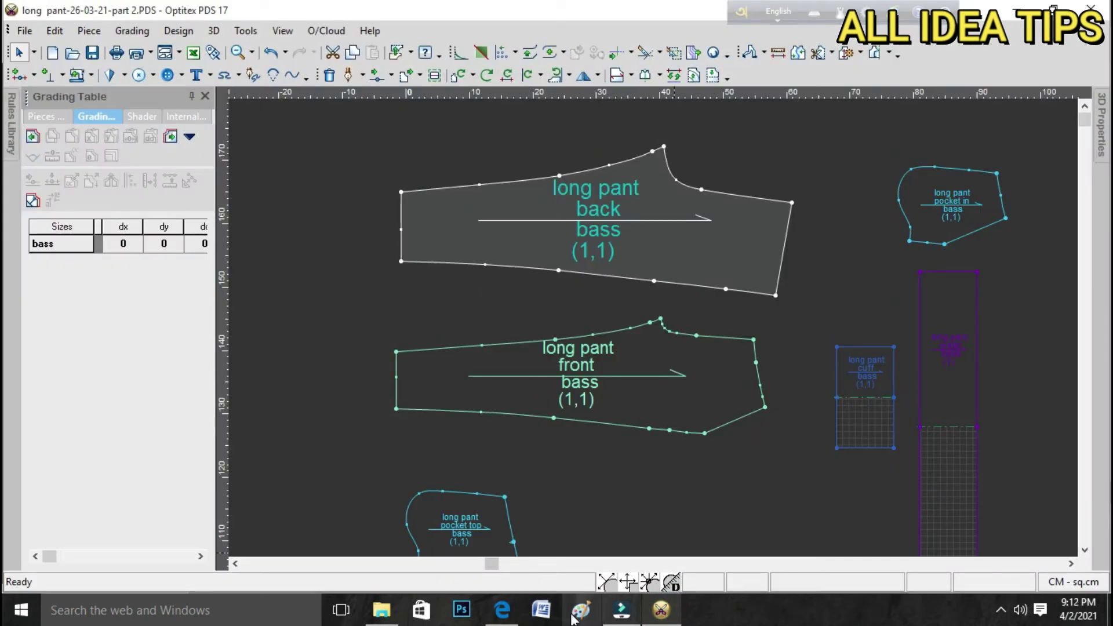
pyautogui.click(507, 613)
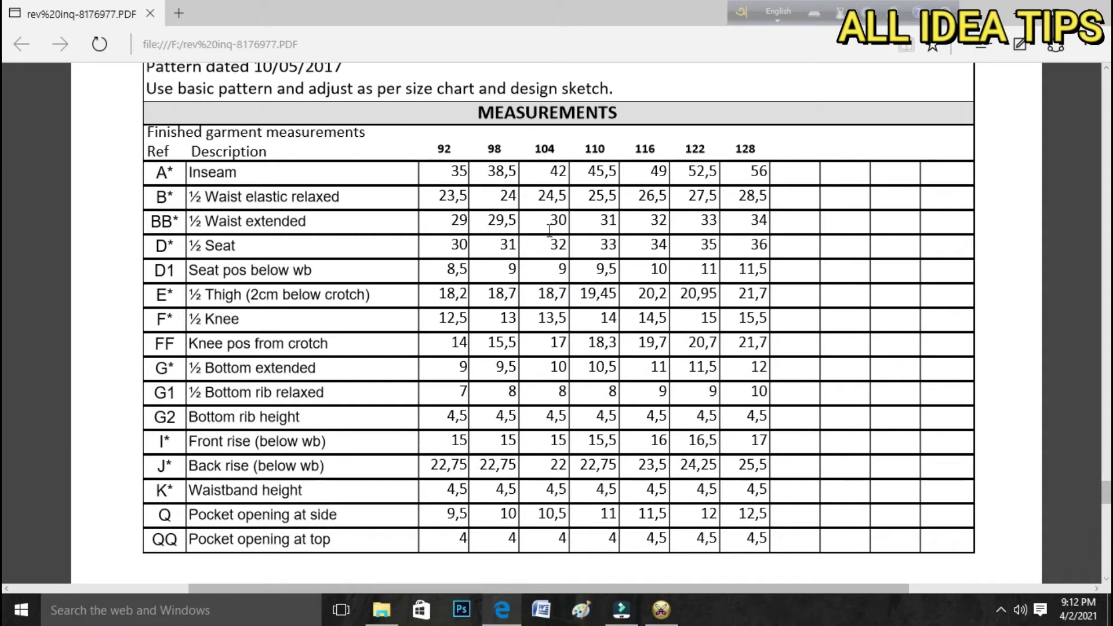
pyautogui.moveTo(436, 150); pyautogui.dragTo(549, 140)
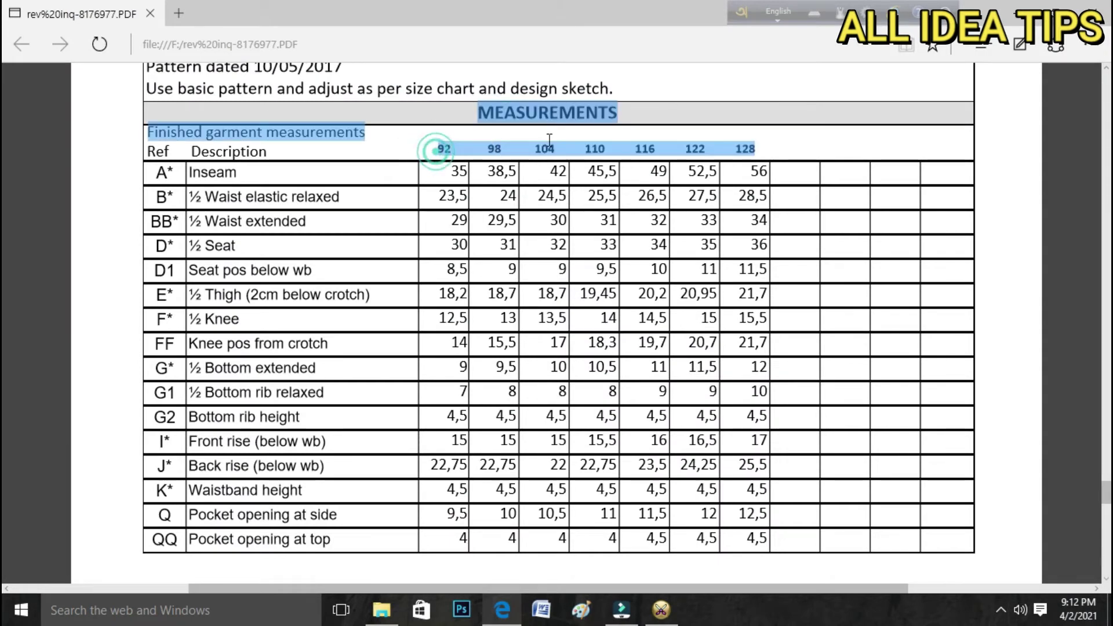
pyautogui.moveTo(549, 139); pyautogui.dragTo(775, 150)
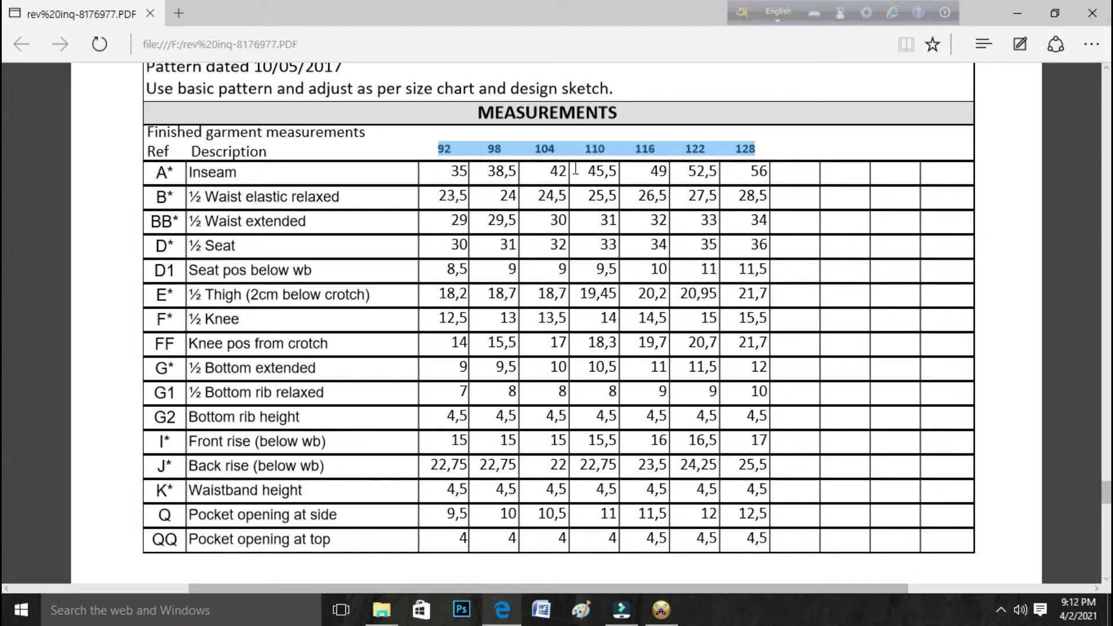
pyautogui.click(660, 616)
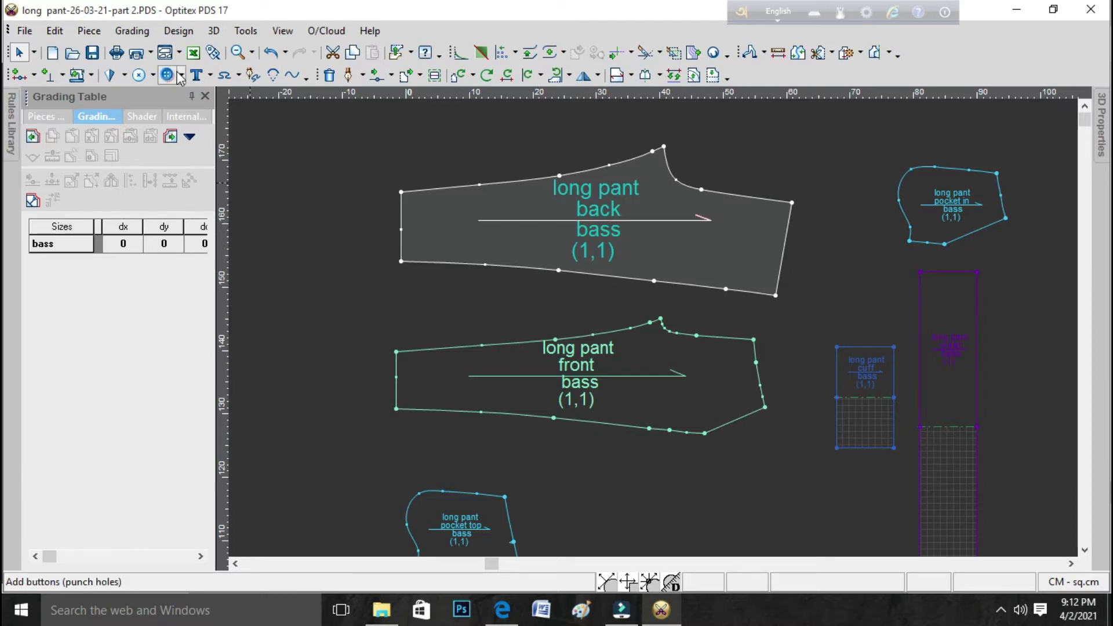
# - Open Grading > Sizes Table, select base size bass, and mark size 104 in the PDF chart
pyautogui.click(134, 37)
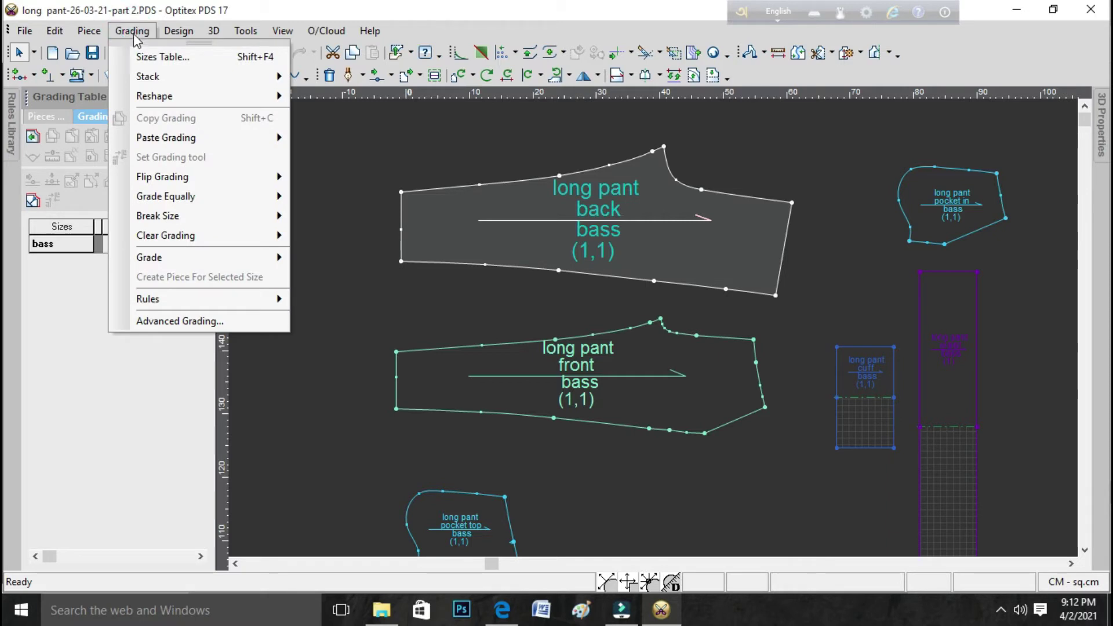
pyautogui.click(162, 57)
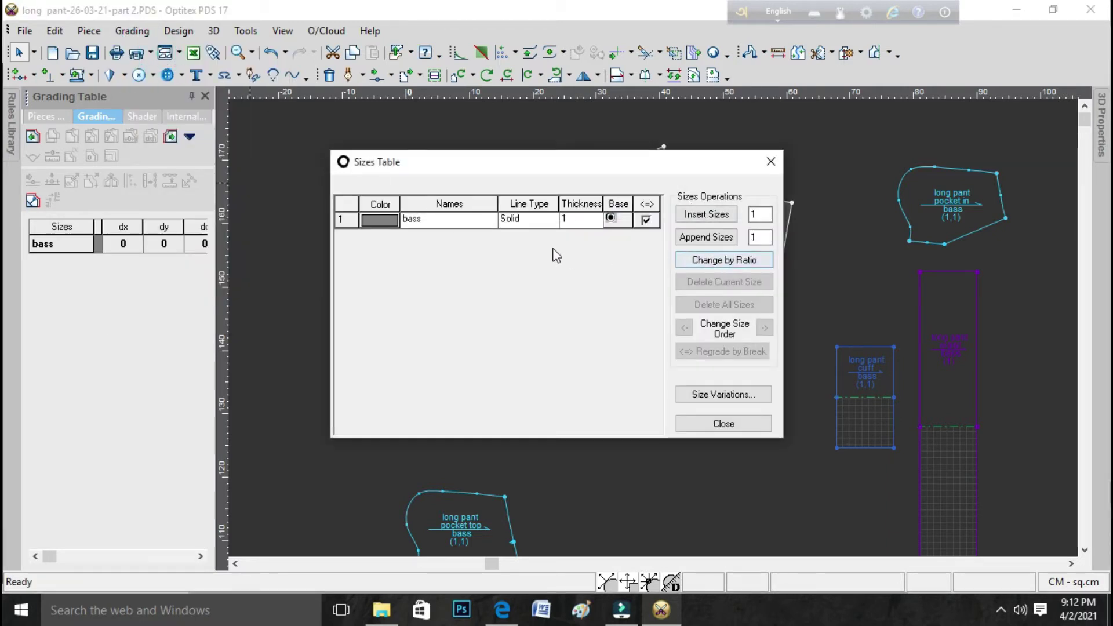
pyautogui.click(454, 220)
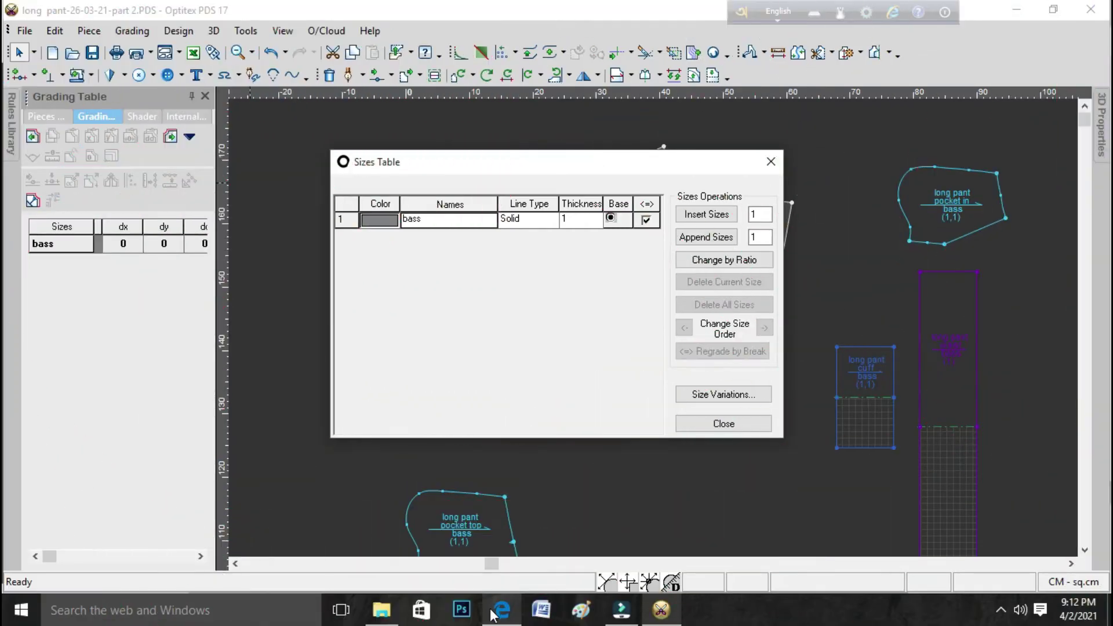
pyautogui.click(493, 614)
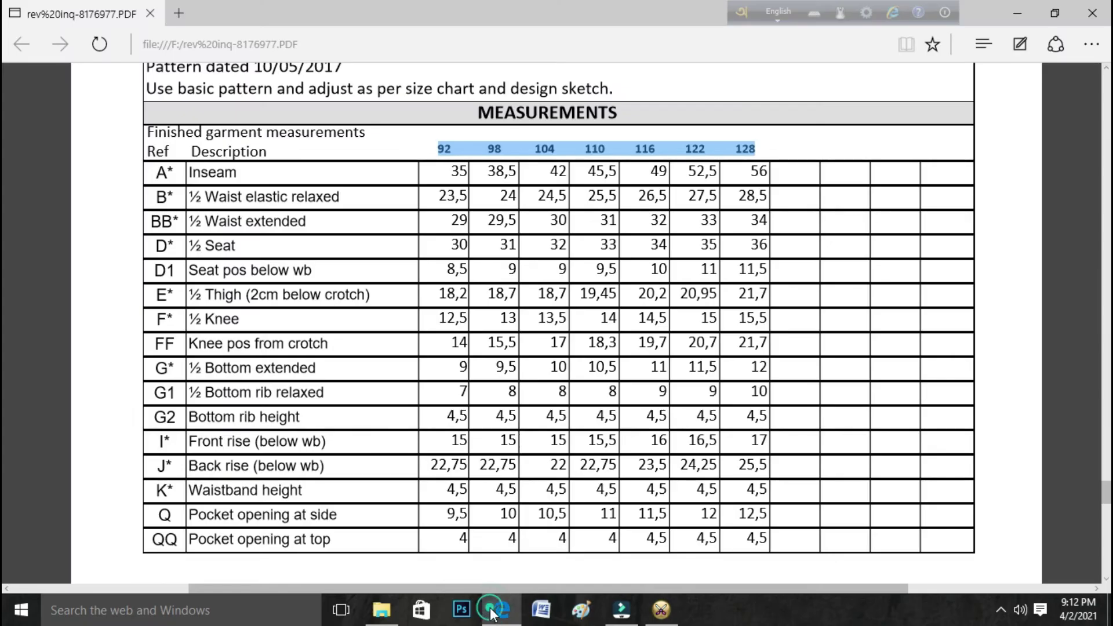
pyautogui.doubleClick(550, 147)
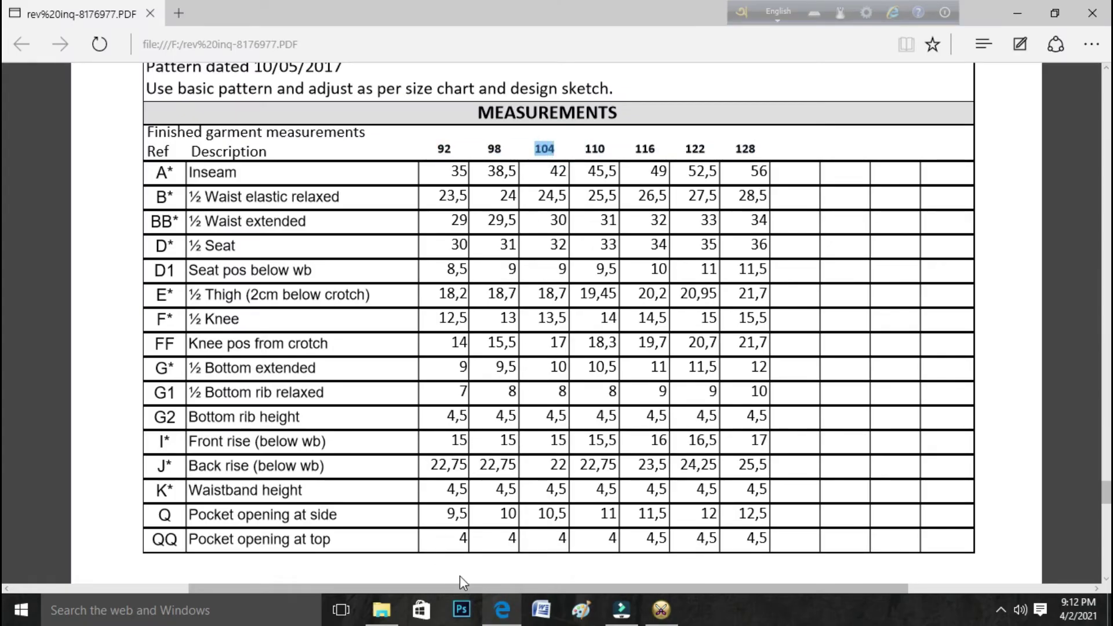
pyautogui.click(661, 610)
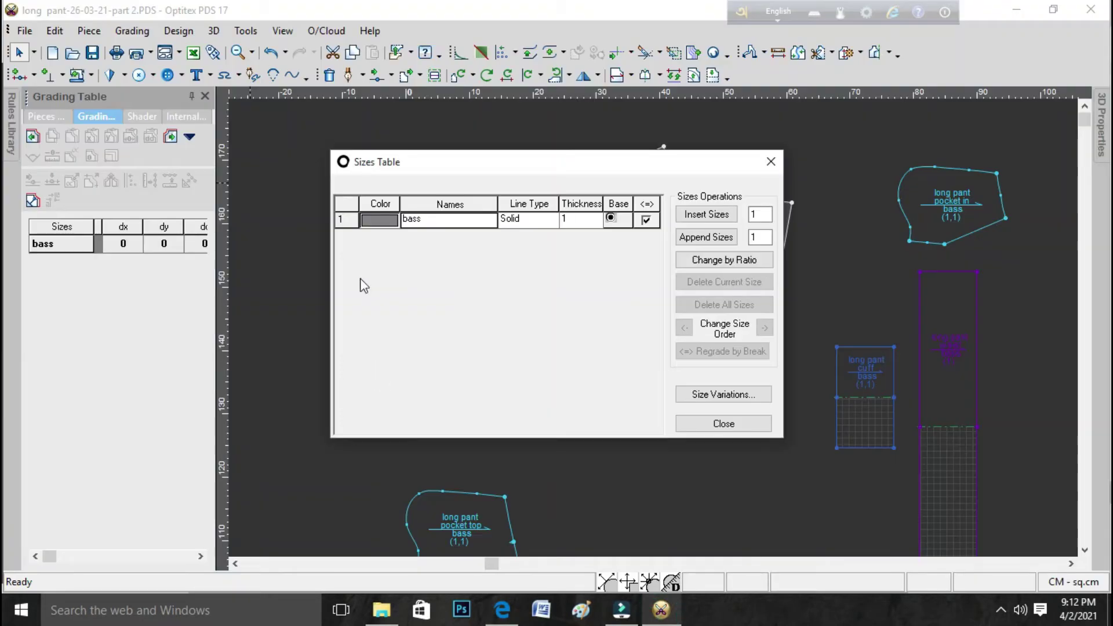
# - Rename the base size to 104 and add smaller sizes 98 and 92 before it
pyautogui.click(455, 219)
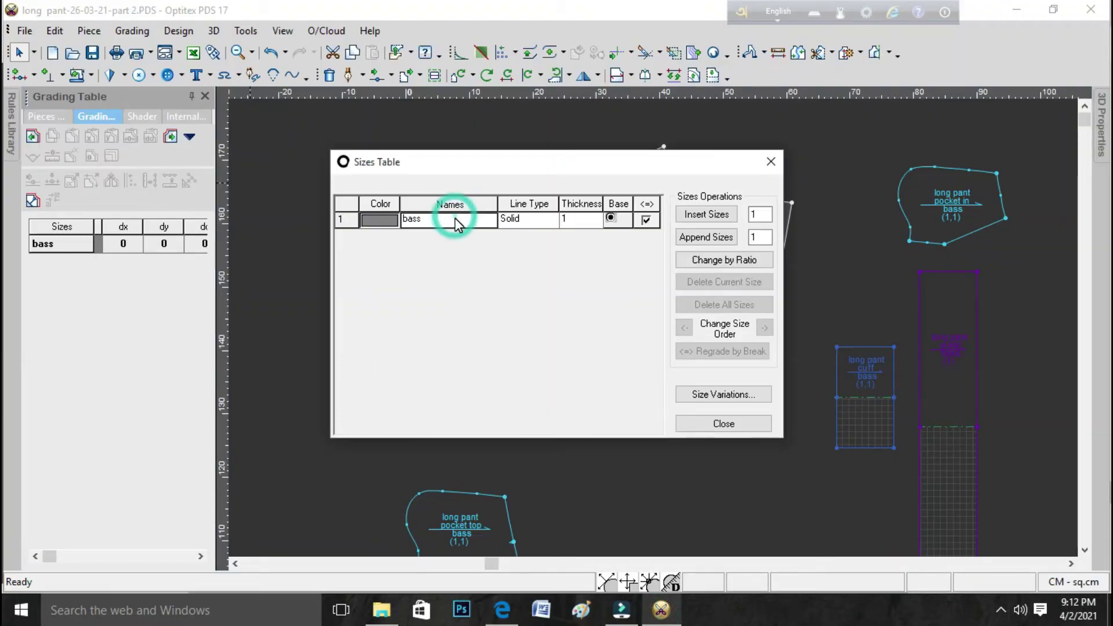
pyautogui.write('104')
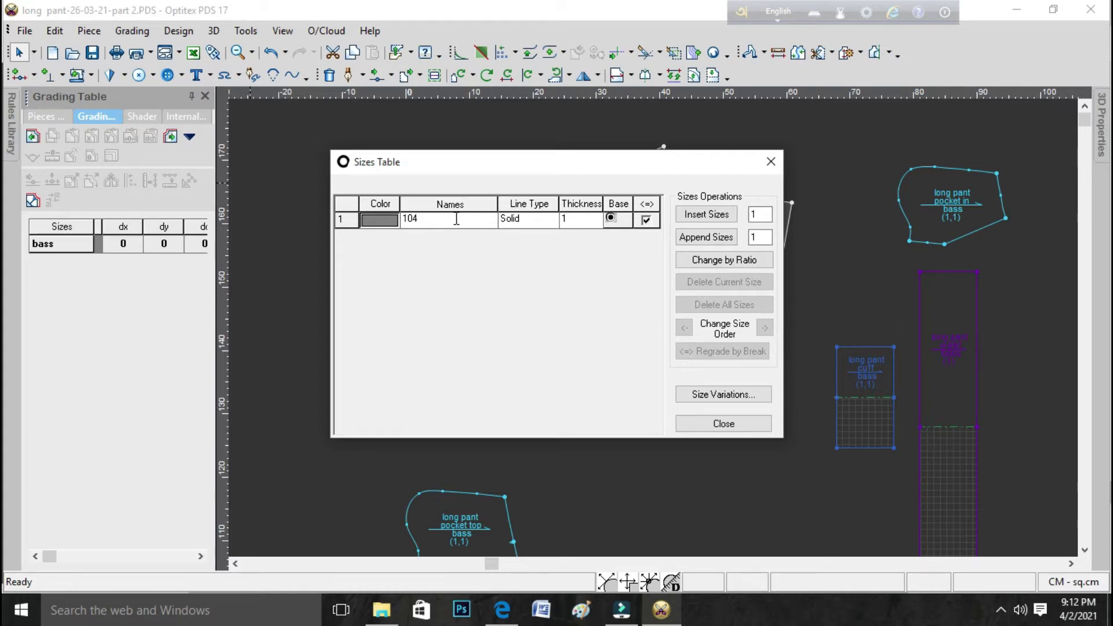
pyautogui.click(718, 218)
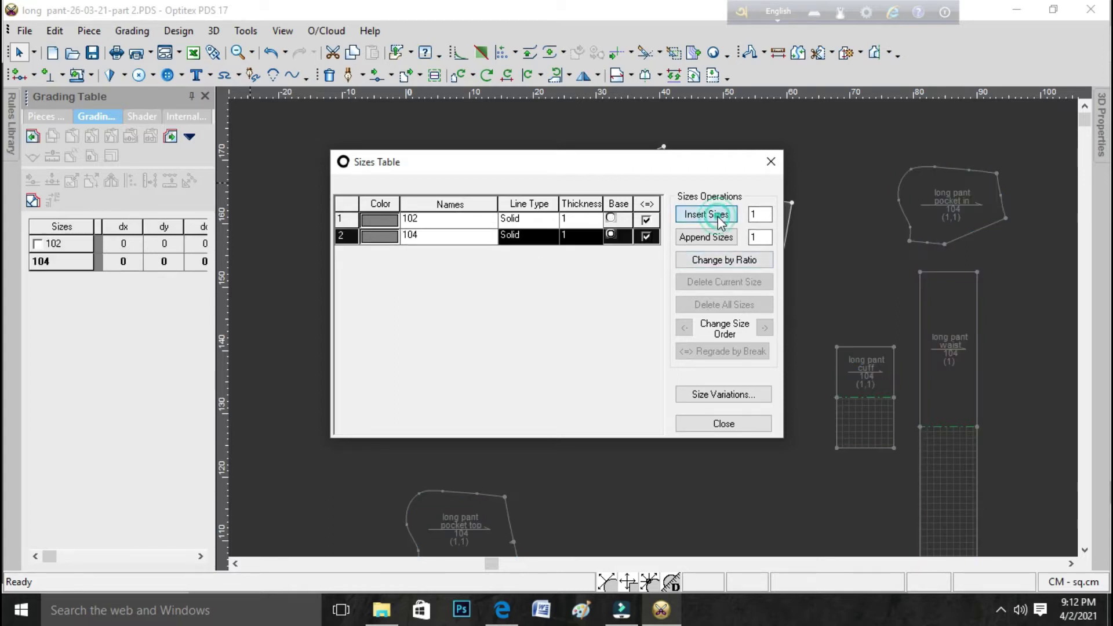
pyautogui.click(431, 222)
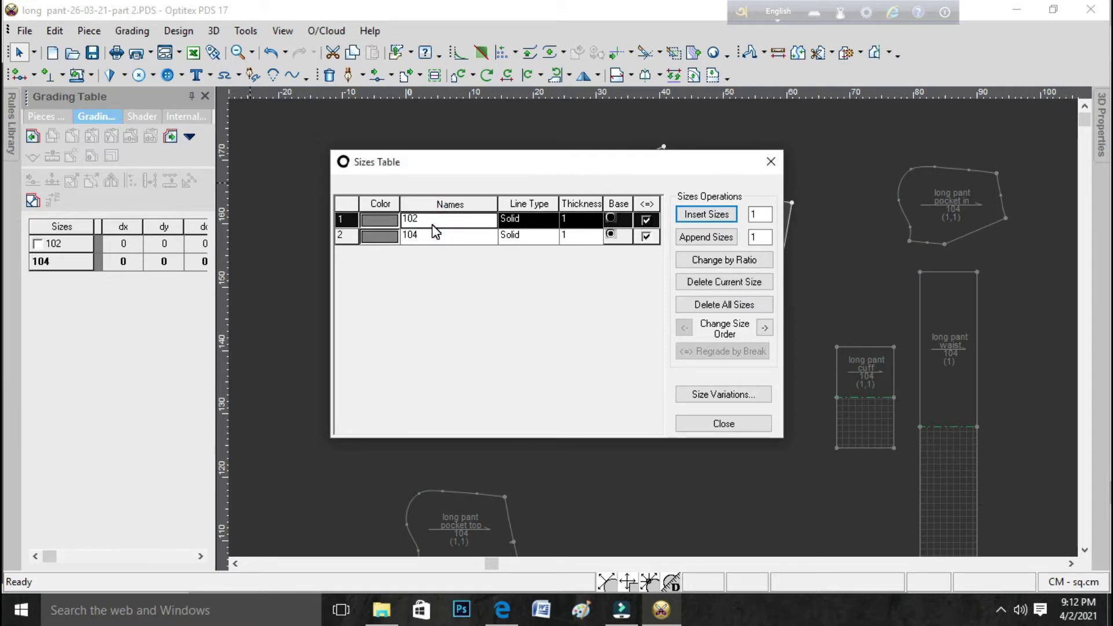
pyautogui.write('9')
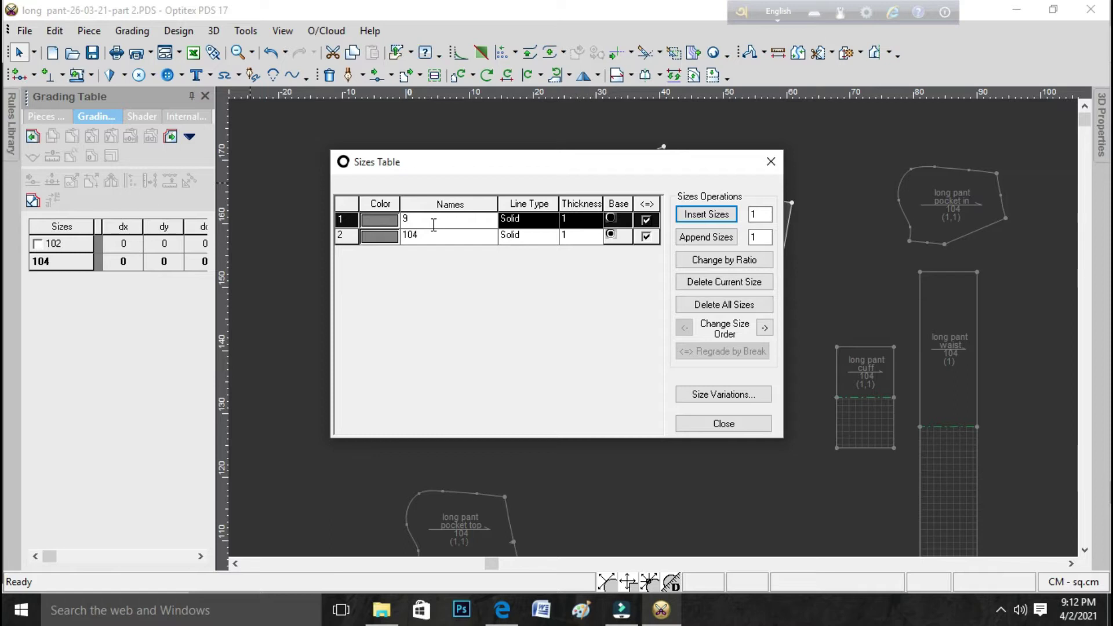
pyautogui.write('8')
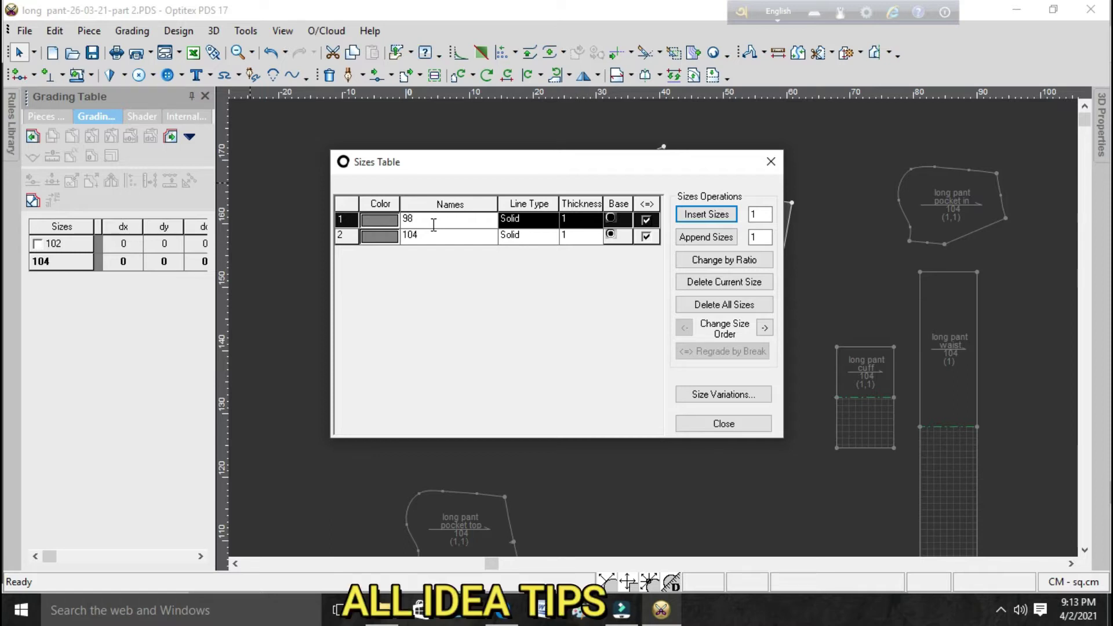
pyautogui.click(722, 215)
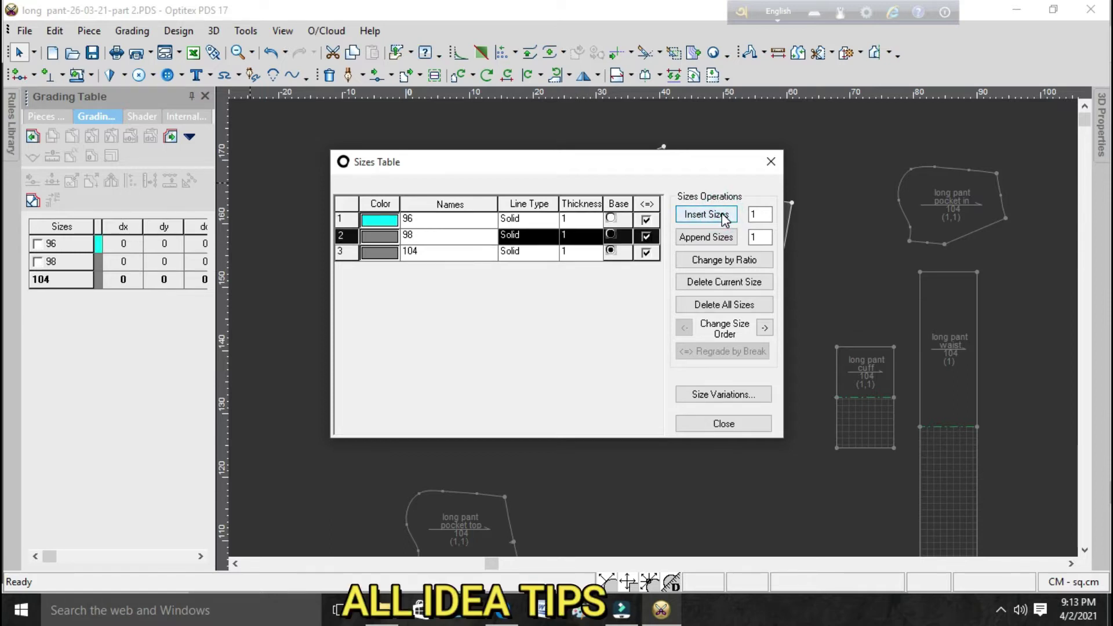
pyautogui.click(422, 223)
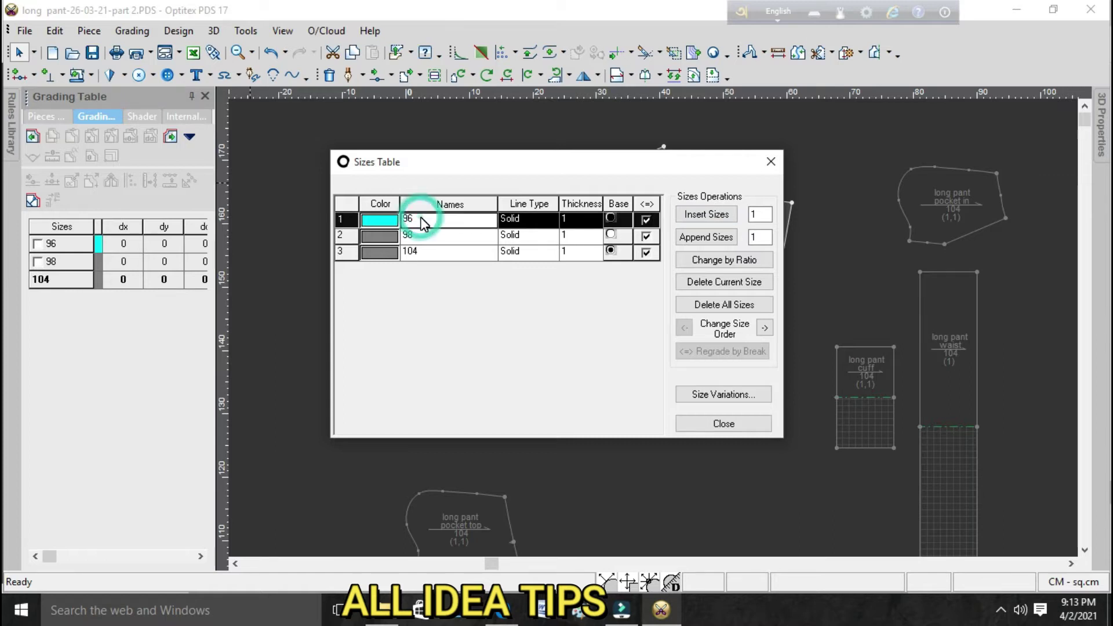
pyautogui.press('BackSpace')
pyautogui.write('2')
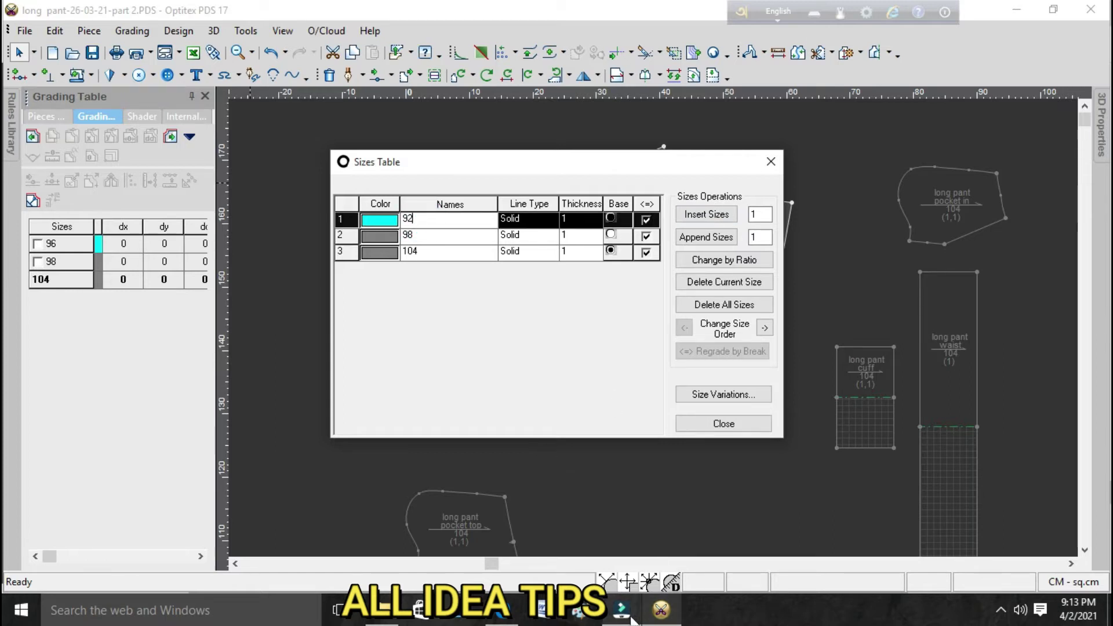
pyautogui.click(502, 610)
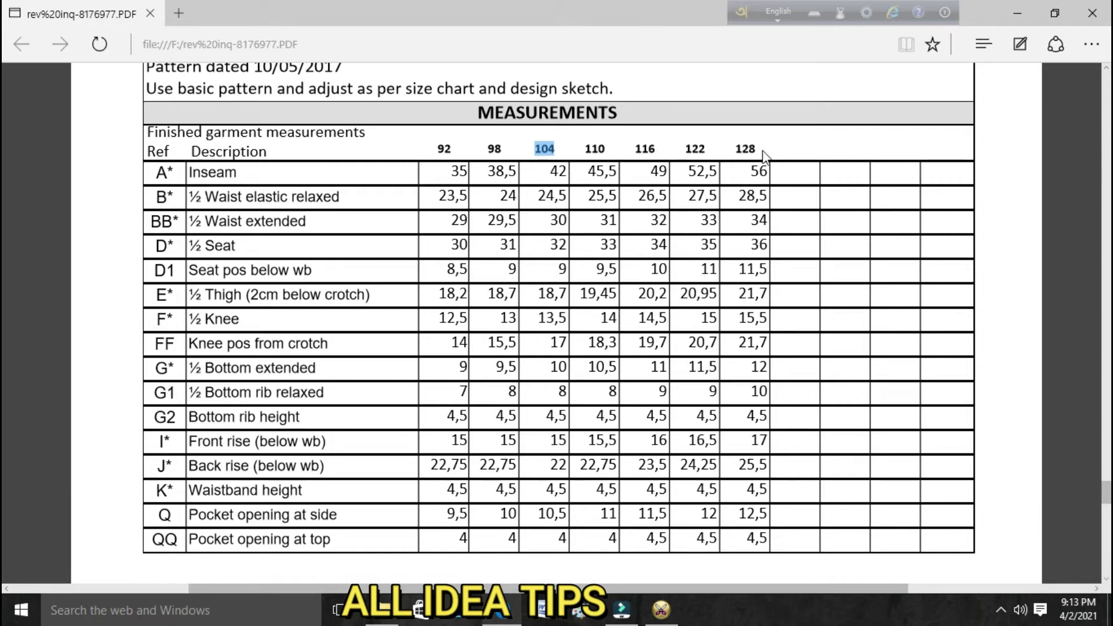
pyautogui.click(662, 614)
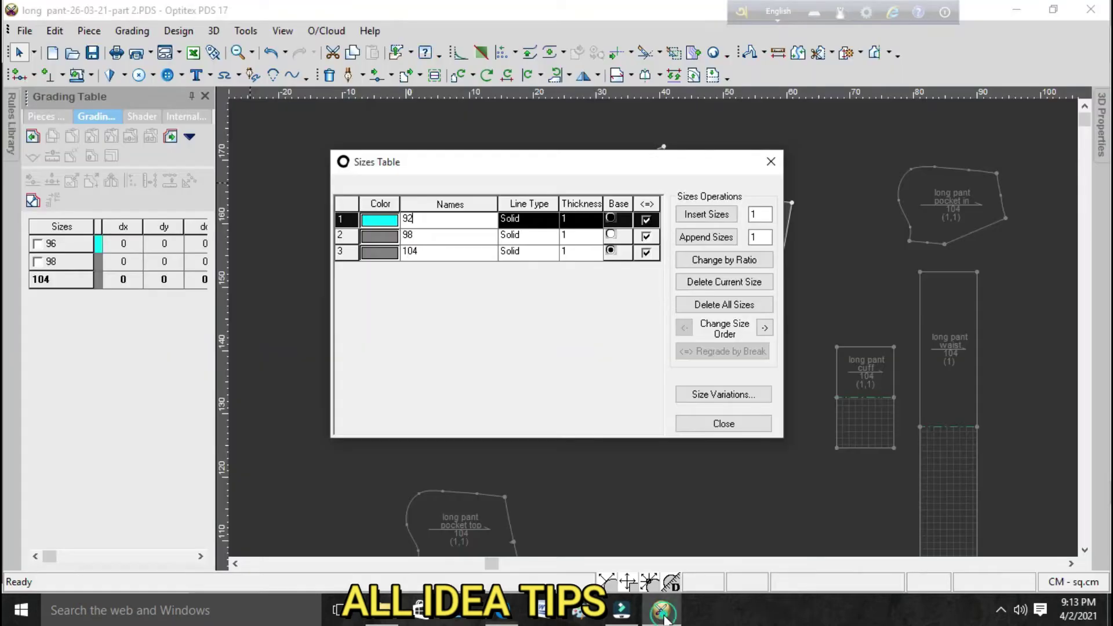
pyautogui.click(610, 252)
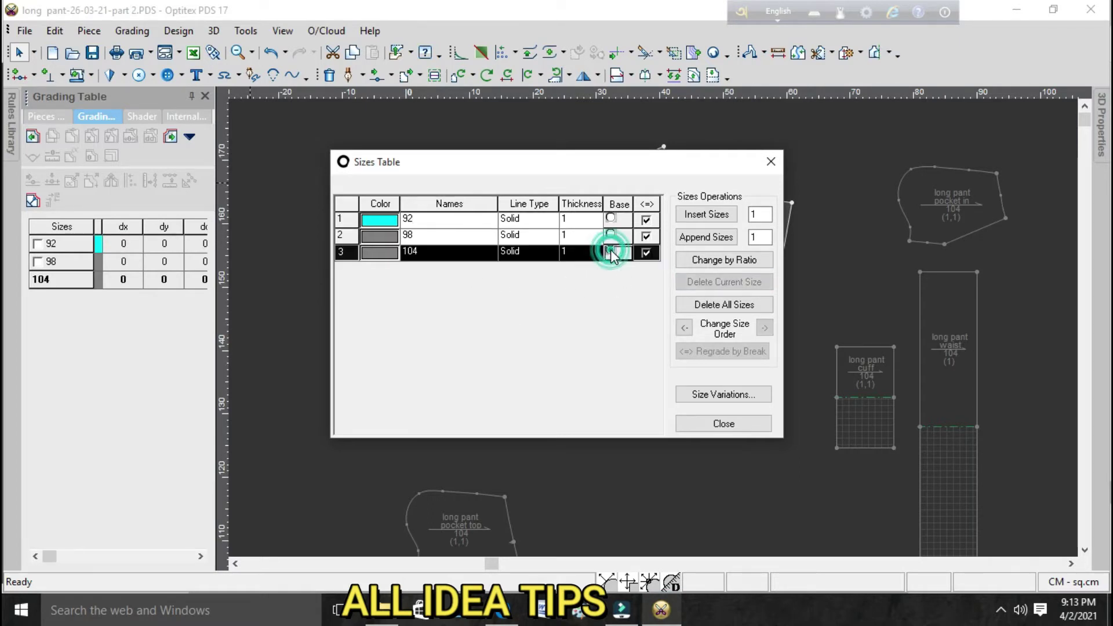
# - Add larger sizes 110 and 116 after base size 104
pyautogui.click(723, 239)
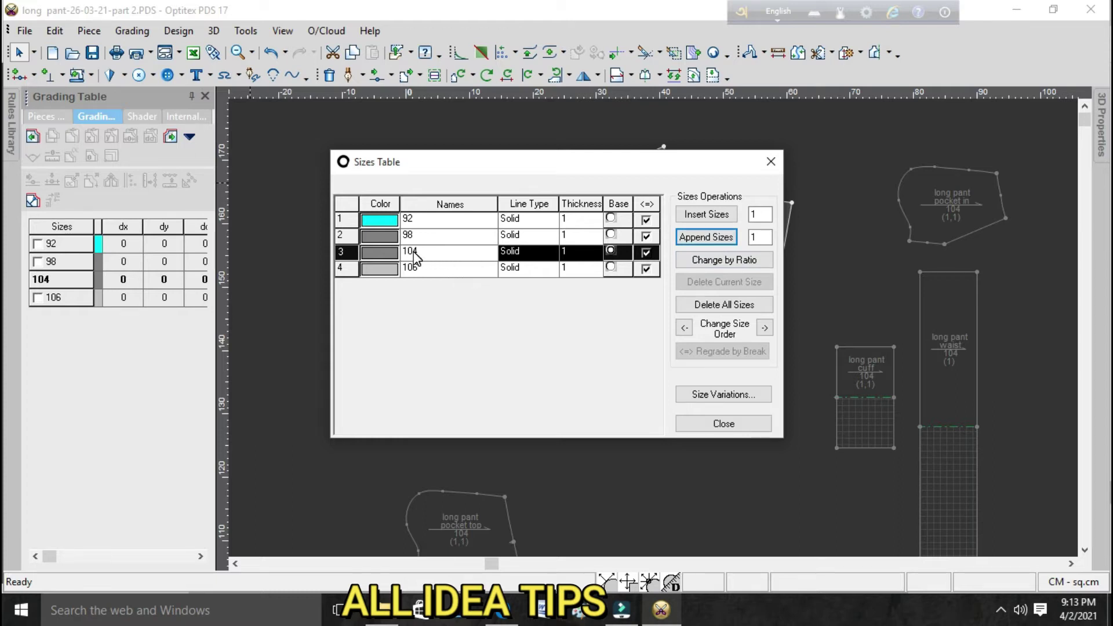
pyautogui.click(420, 270)
pyautogui.press('BackSpace')
pyautogui.press('BackSpace')
pyautogui.press('BackSpace')
pyautogui.write('110')
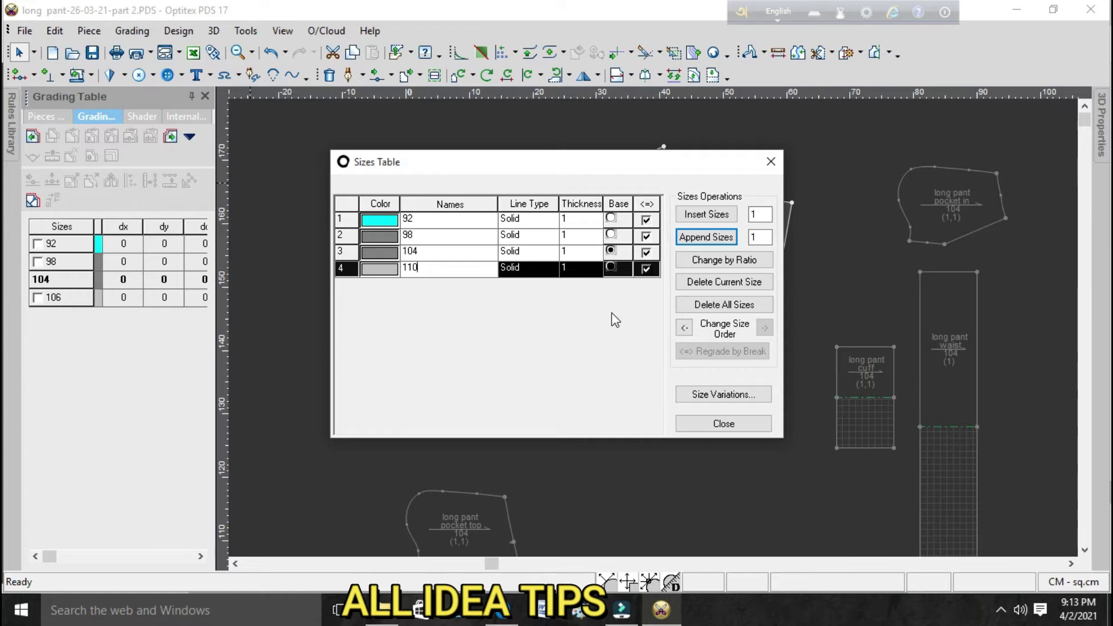
pyautogui.click(706, 237)
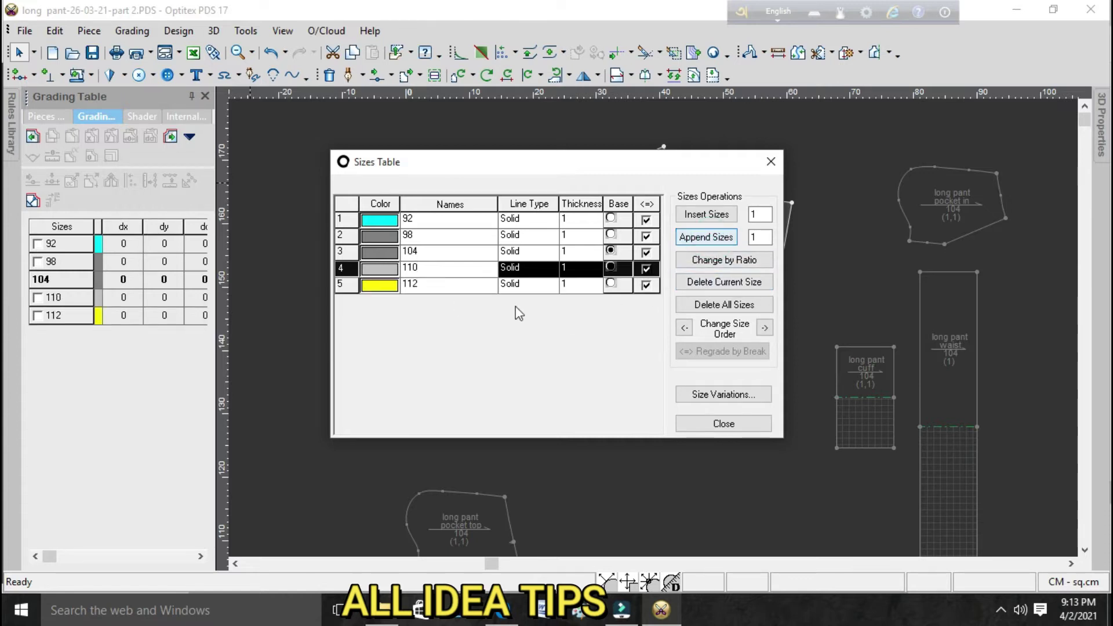
pyautogui.click(422, 284)
pyautogui.press('BackSpace')
pyautogui.press('BackSpace')
pyautogui.write('1')
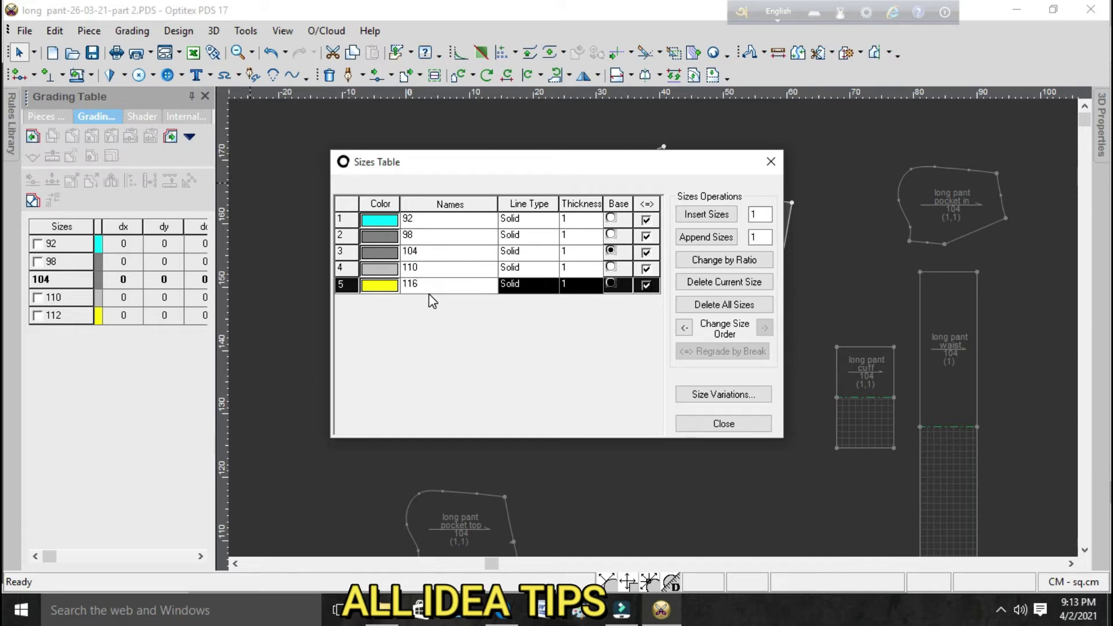
# - Add sizes 122 and 128 to complete the range, then close the Sizes Table
pyautogui.click(706, 237)
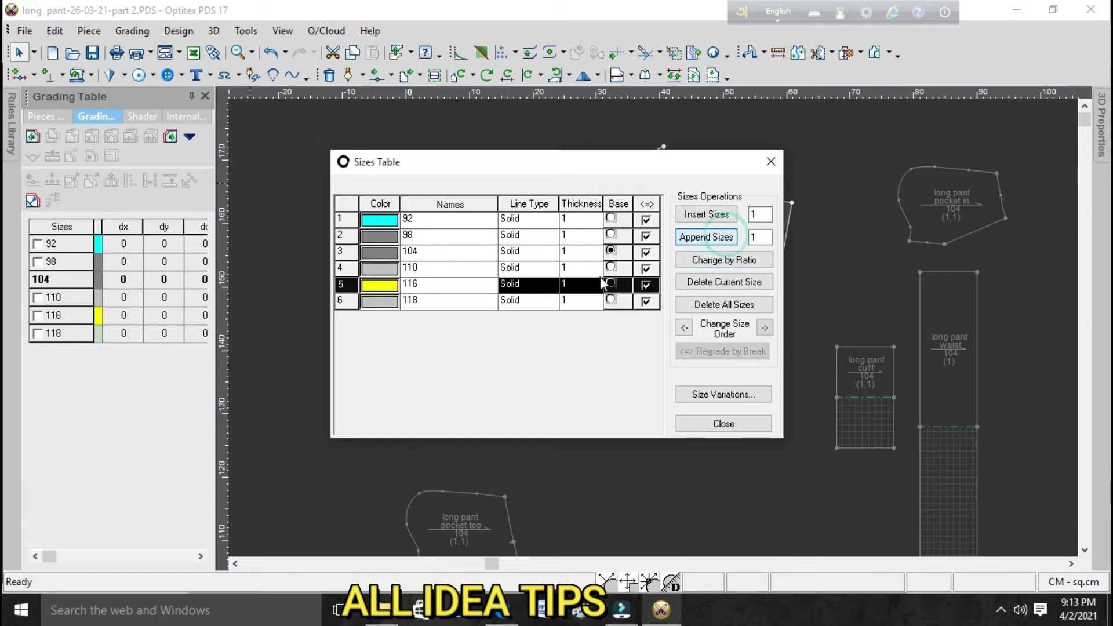
pyautogui.click(435, 303)
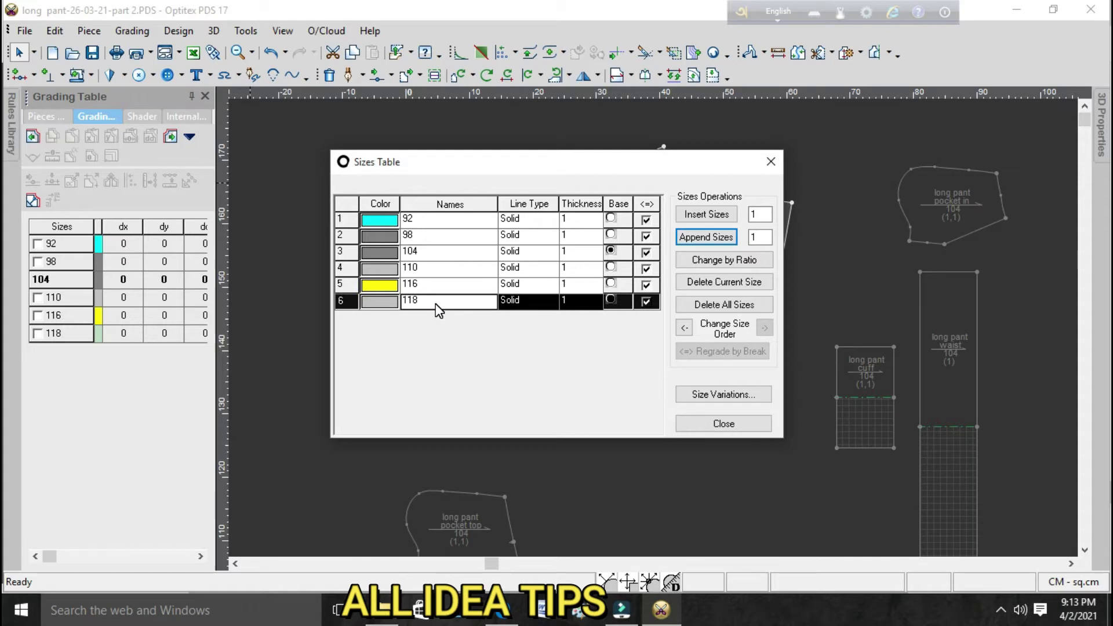
pyautogui.press('BackSpace')
pyautogui.press('BackSpace')
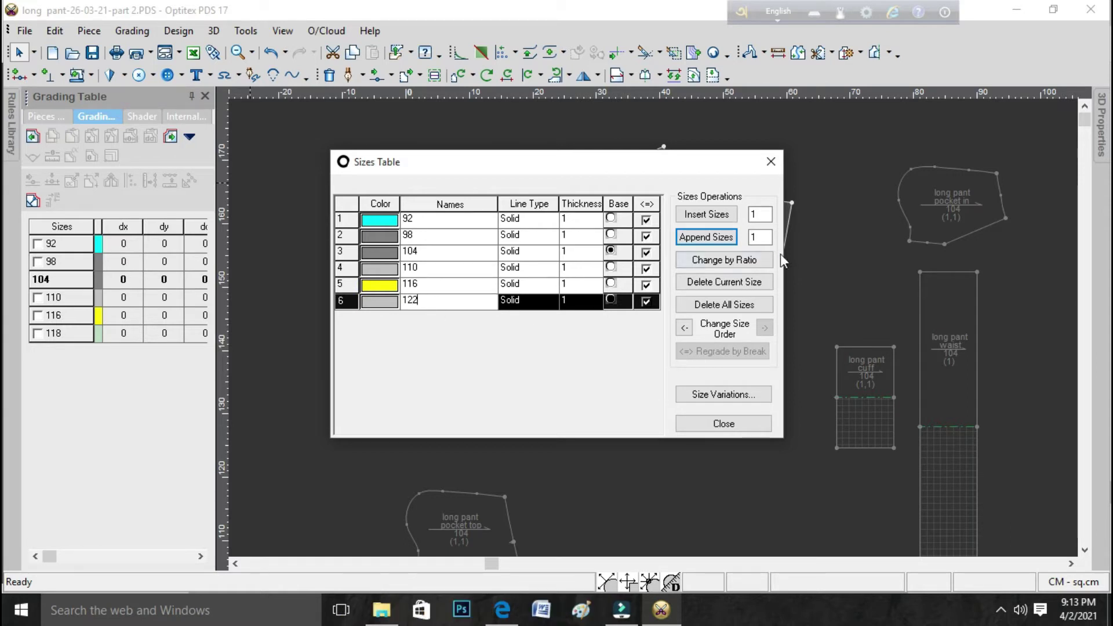
pyautogui.click(708, 239)
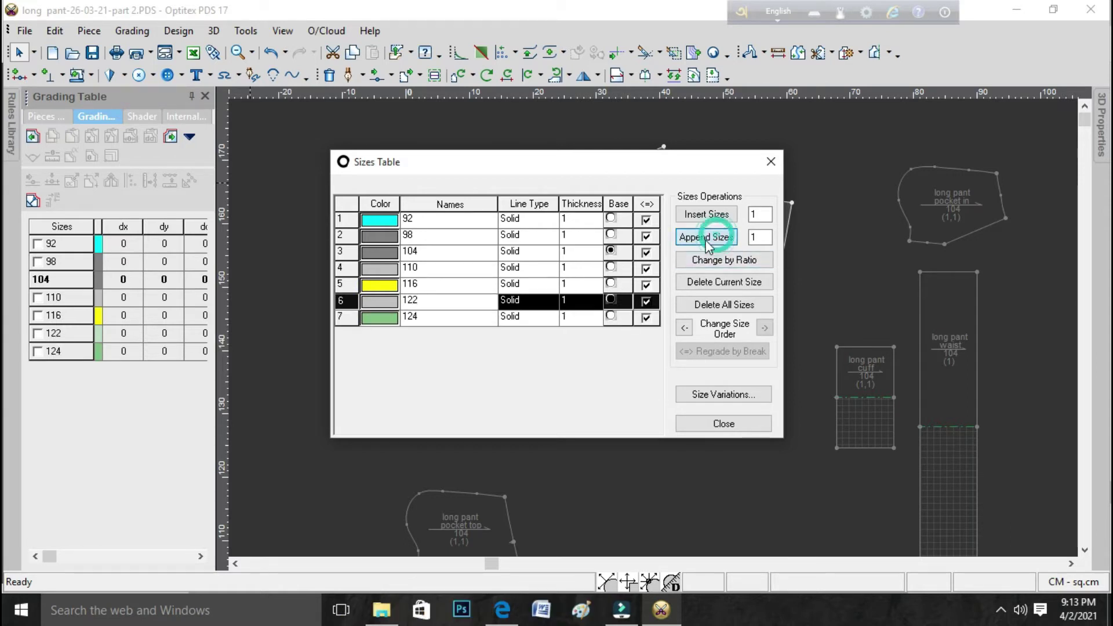
pyautogui.click(422, 316)
pyautogui.press('BackSpace')
pyautogui.press('BackSpace')
pyautogui.write('2')
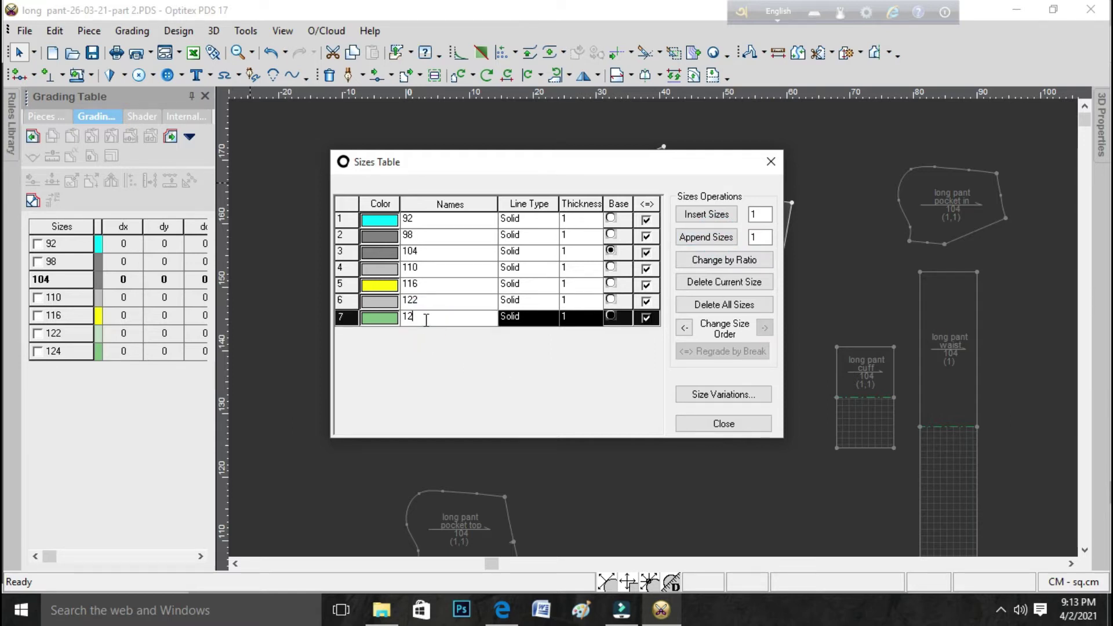
pyautogui.click(736, 421)
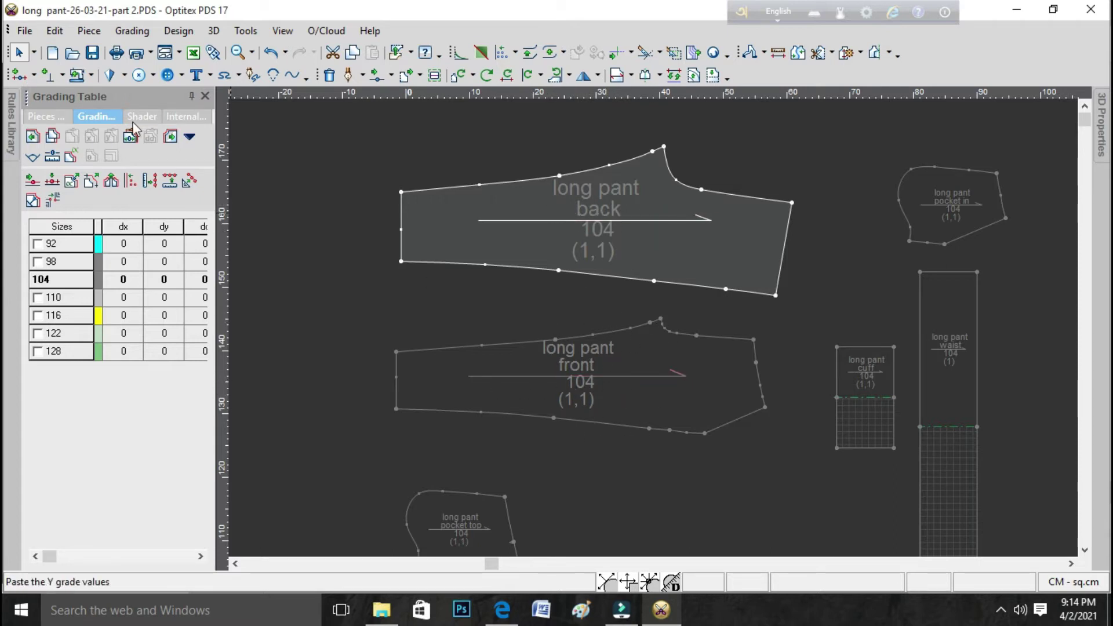
# - Save the pattern and arrange all pieces into a compact plot layout
pyautogui.click(91, 53)
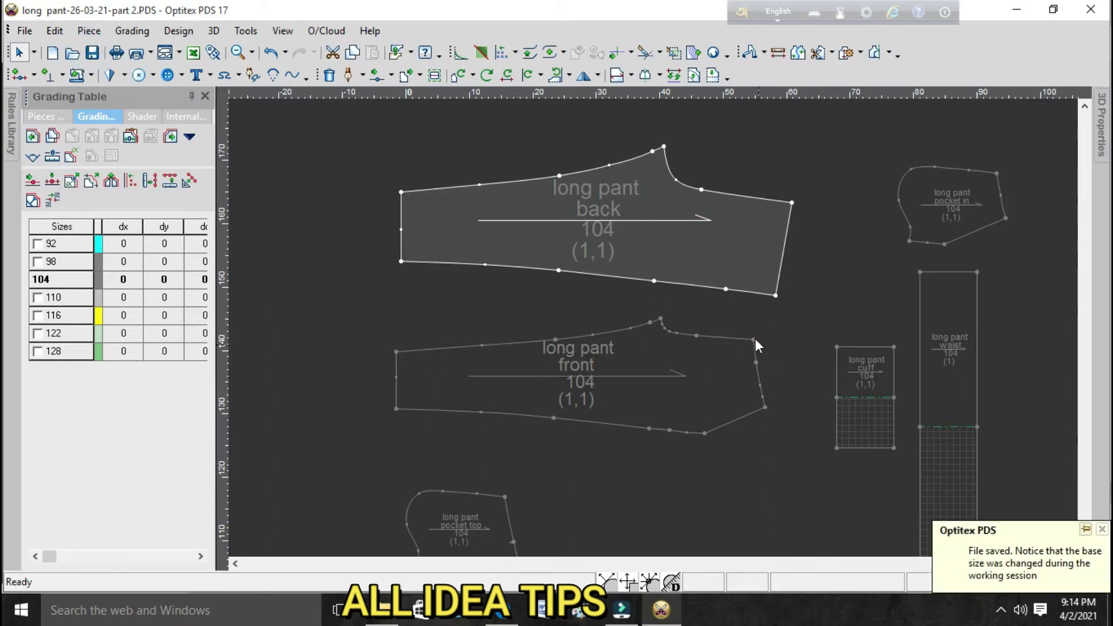
pyautogui.click(650, 322)
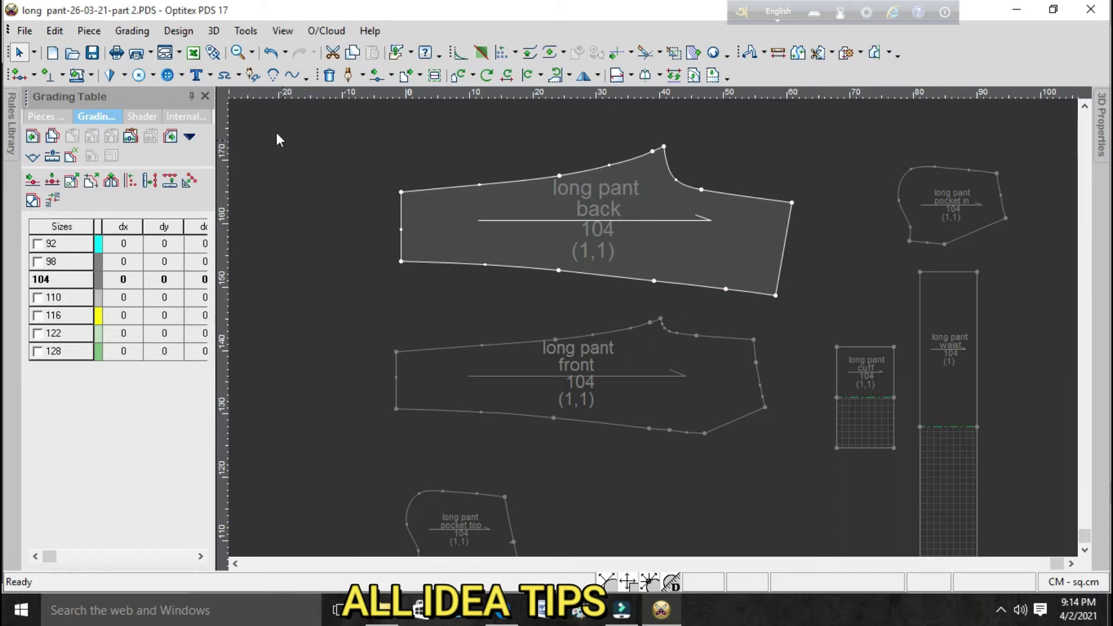
pyautogui.click(165, 53)
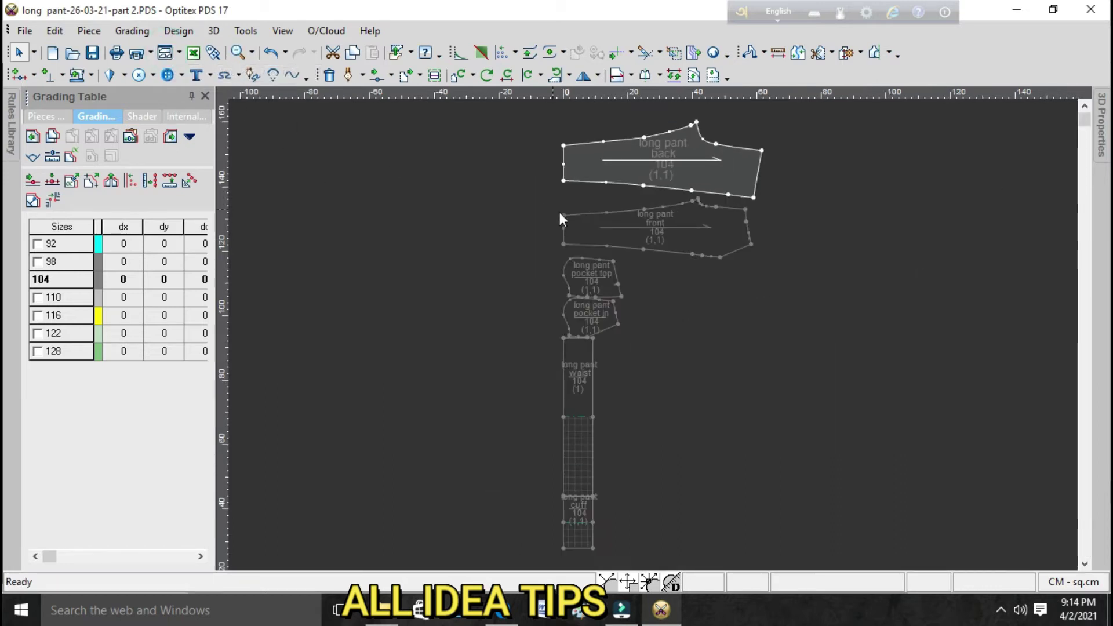
# - Place the waist and cuff pieces side by side at the canvas's upper right
pyautogui.moveTo(576, 373); pyautogui.dragTo(884, 166)
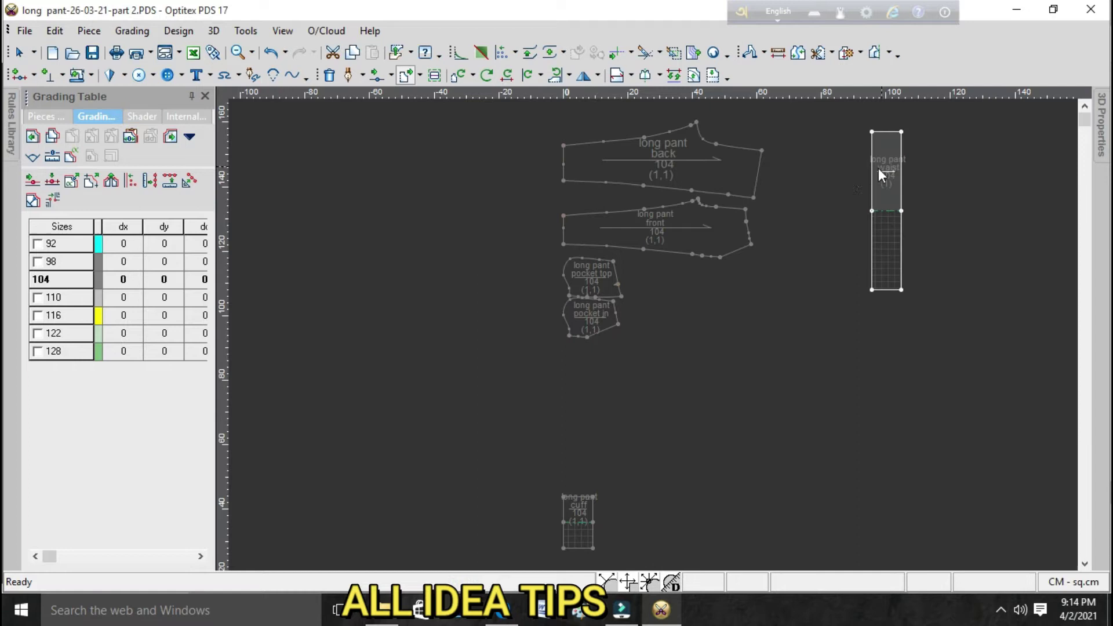
pyautogui.moveTo(579, 519); pyautogui.dragTo(806, 198)
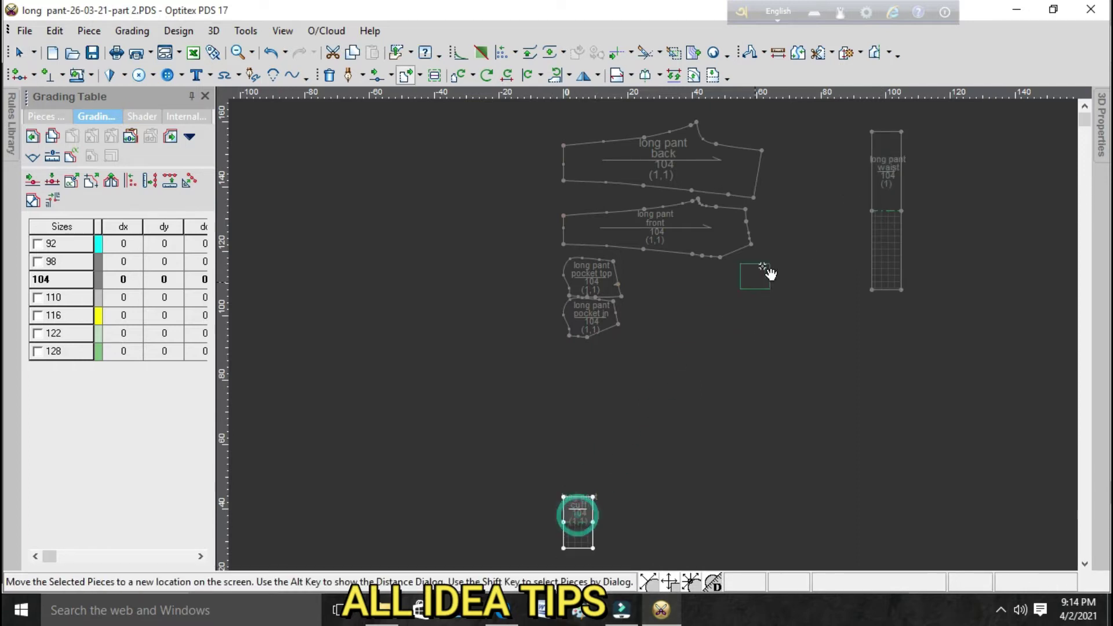
pyautogui.click(882, 172)
pyautogui.click(802, 203)
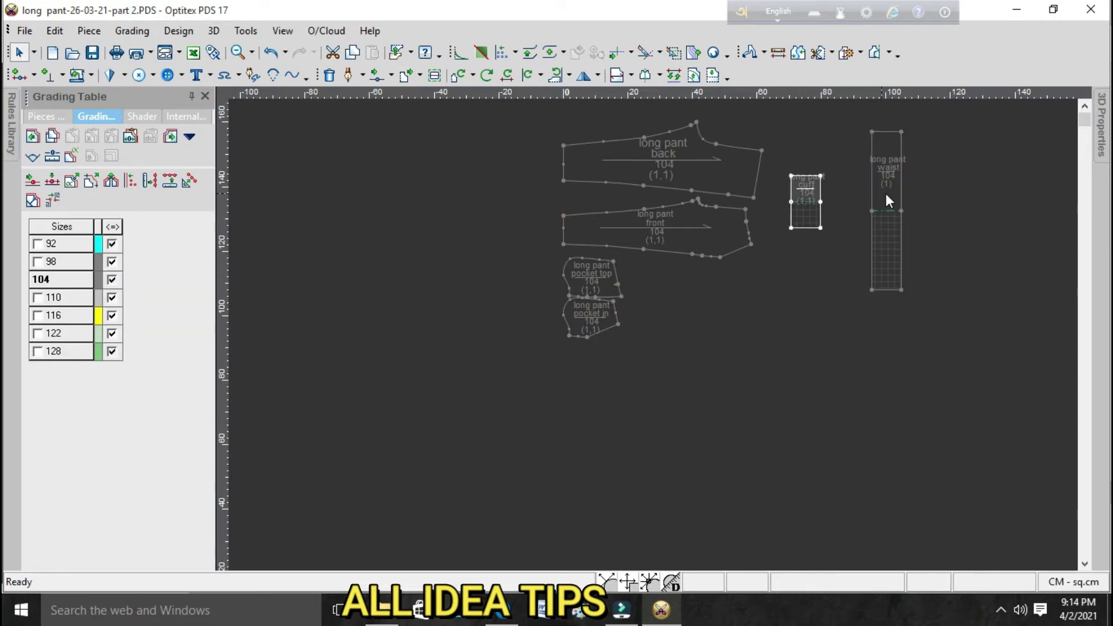
pyautogui.moveTo(891, 200); pyautogui.dragTo(835, 216)
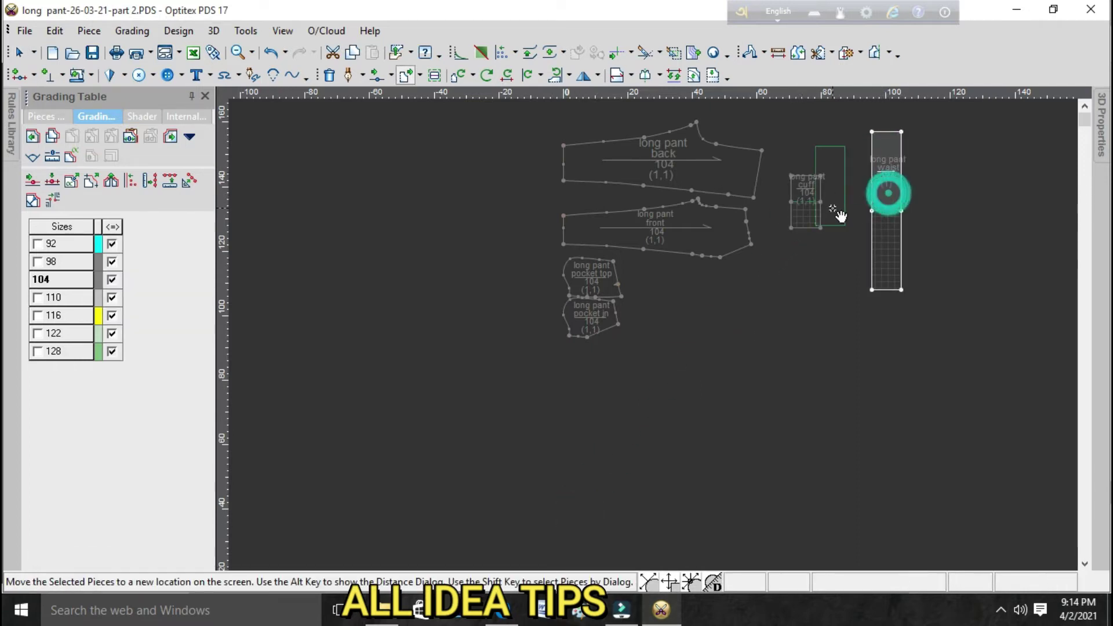
pyautogui.click(805, 188)
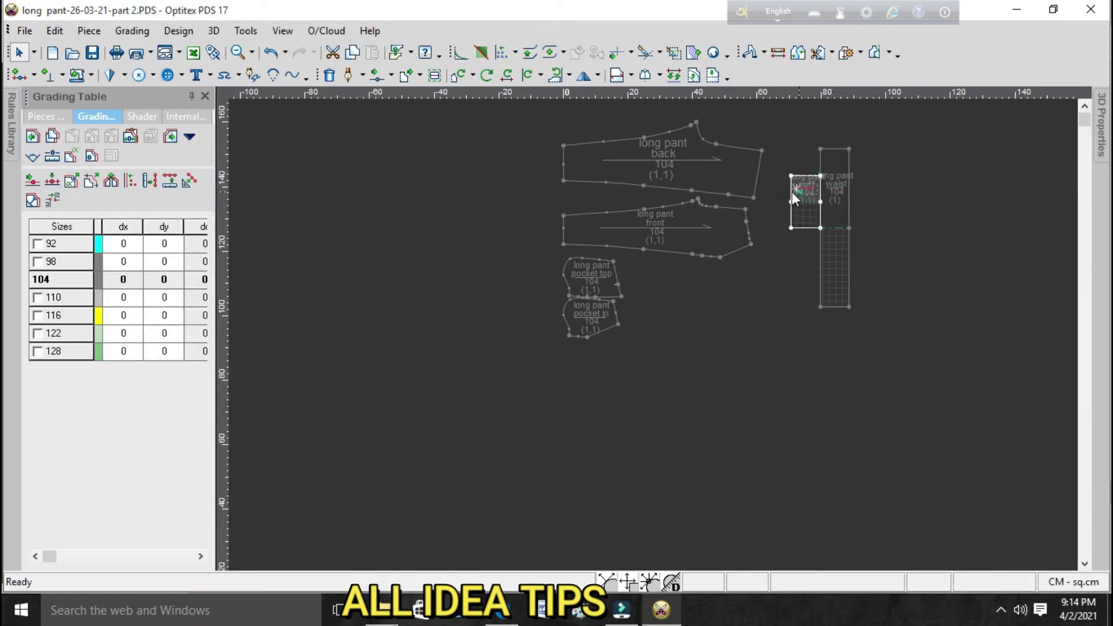
pyautogui.scroll(2, 849, 210)
pyautogui.scroll(-3, 654, 332)
pyautogui.scroll(3, 654, 333)
pyautogui.scroll(1, 652, 331)
pyautogui.scroll(1, 696, 336)
pyautogui.click(720, 347)
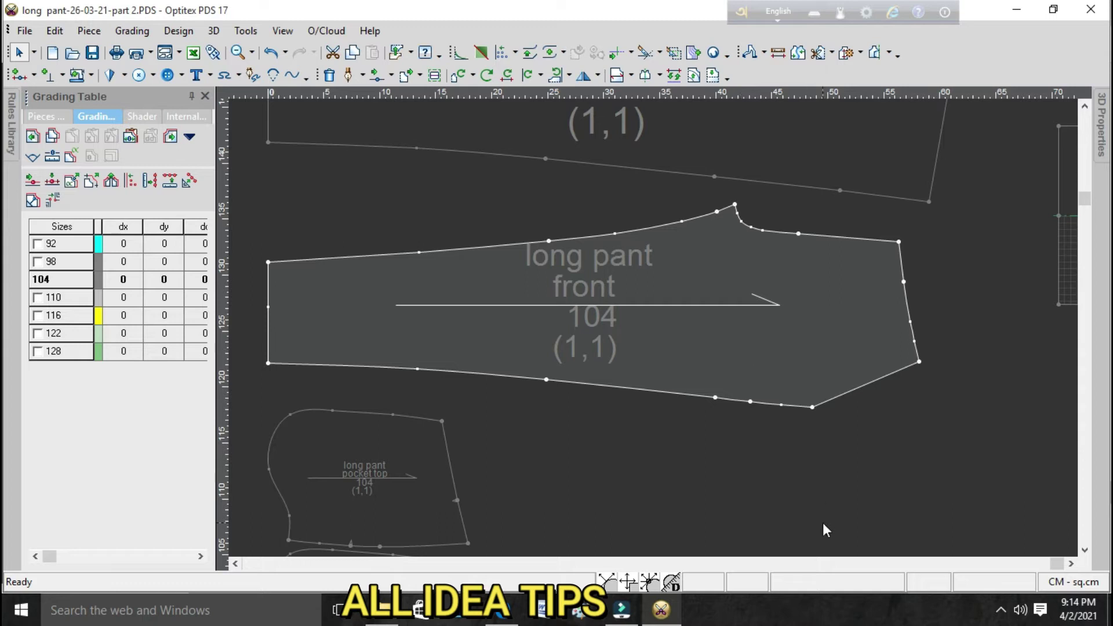
pyautogui.click(502, 609)
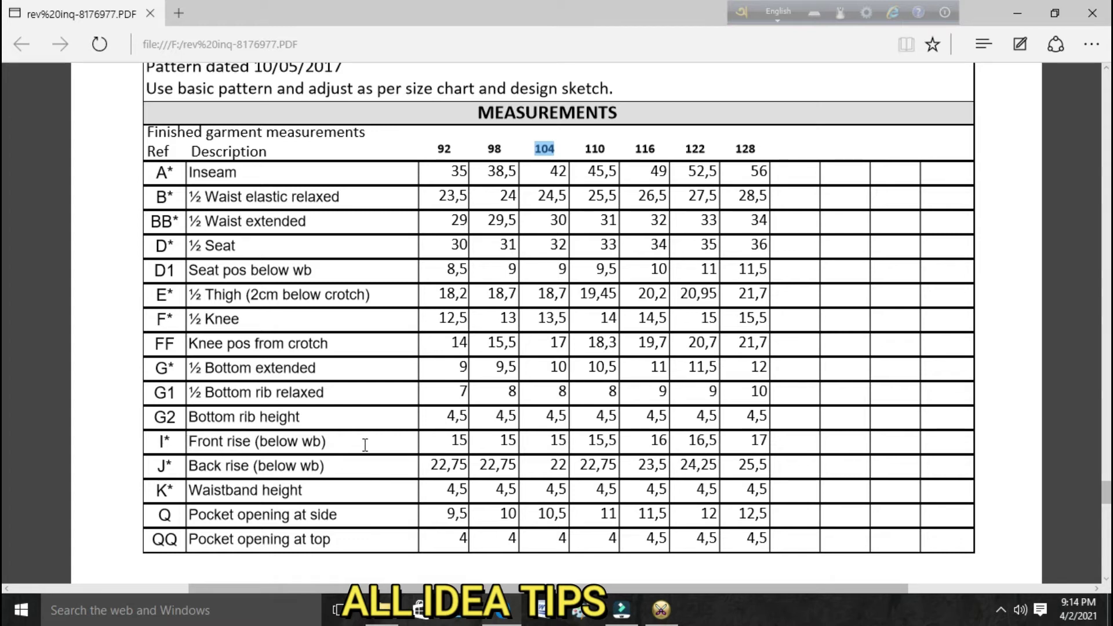
pyautogui.tripleClick(565, 444)
pyautogui.click(569, 443)
pyautogui.click(560, 443)
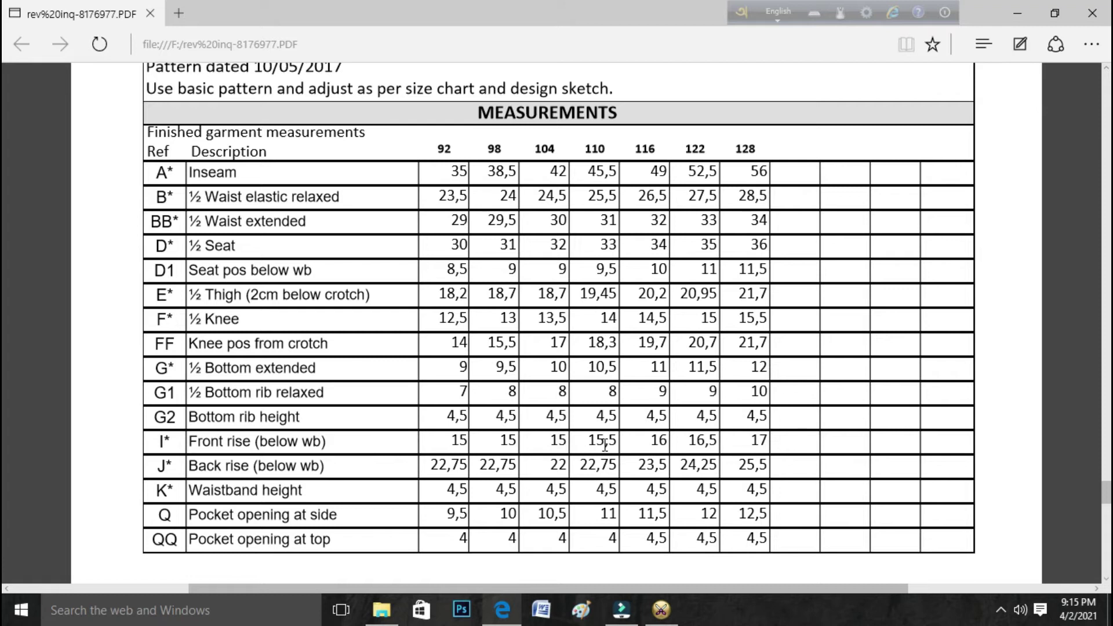
pyautogui.click(661, 609)
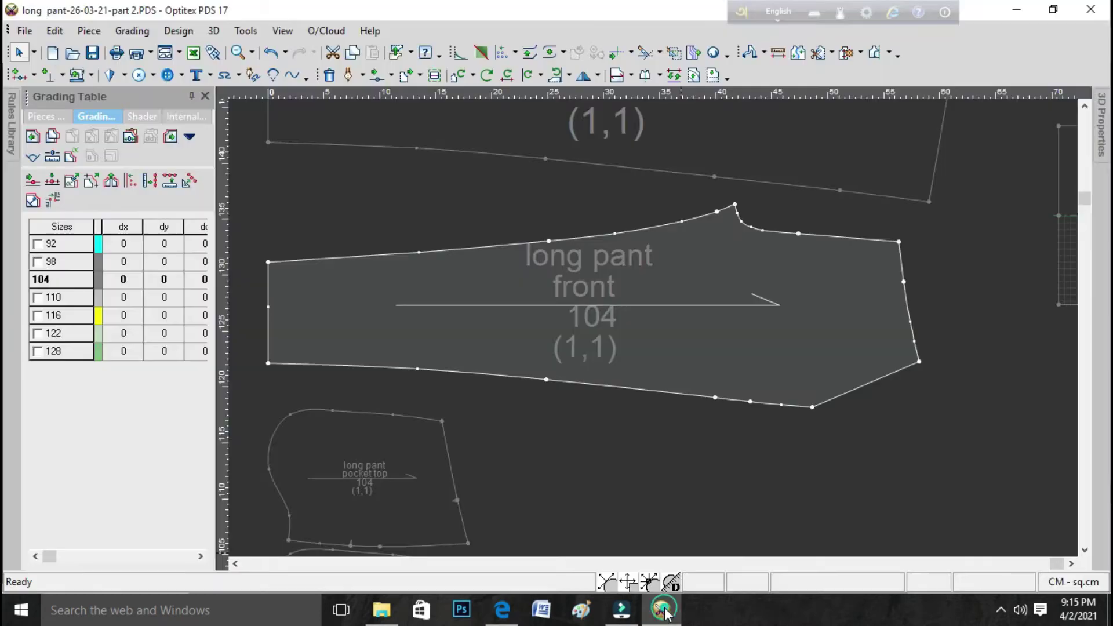
pyautogui.click(897, 244)
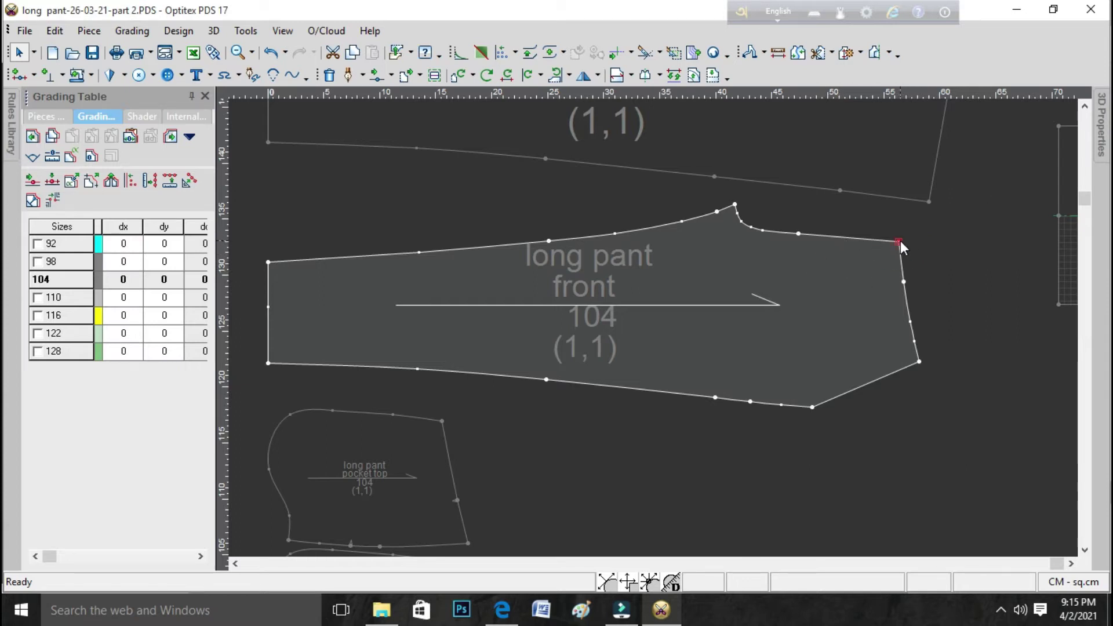
pyautogui.click(549, 241)
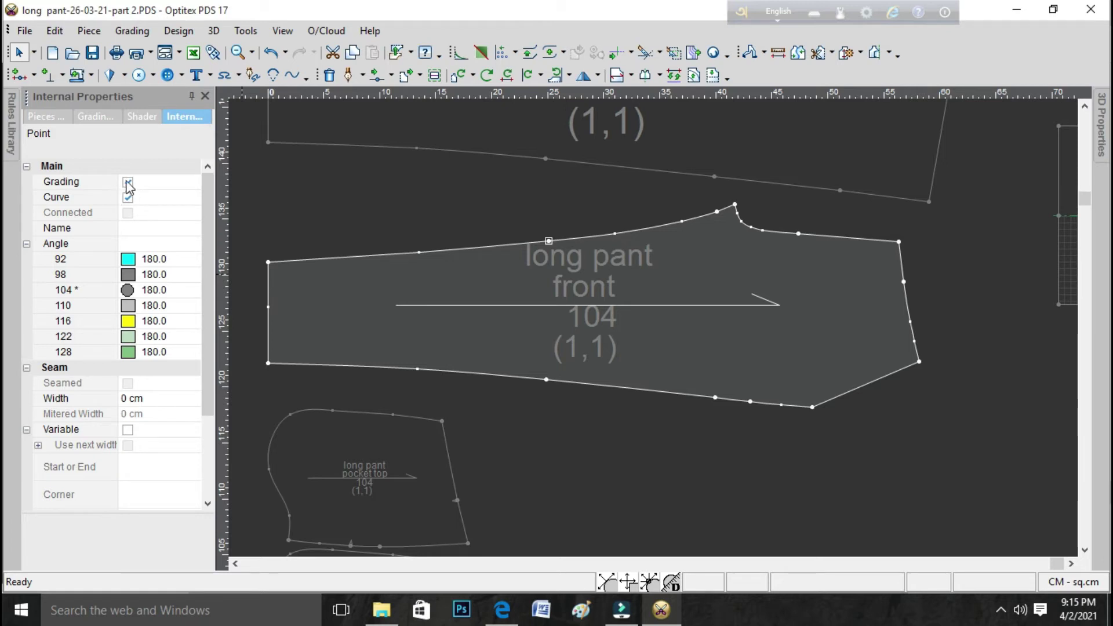
pyautogui.click(268, 262)
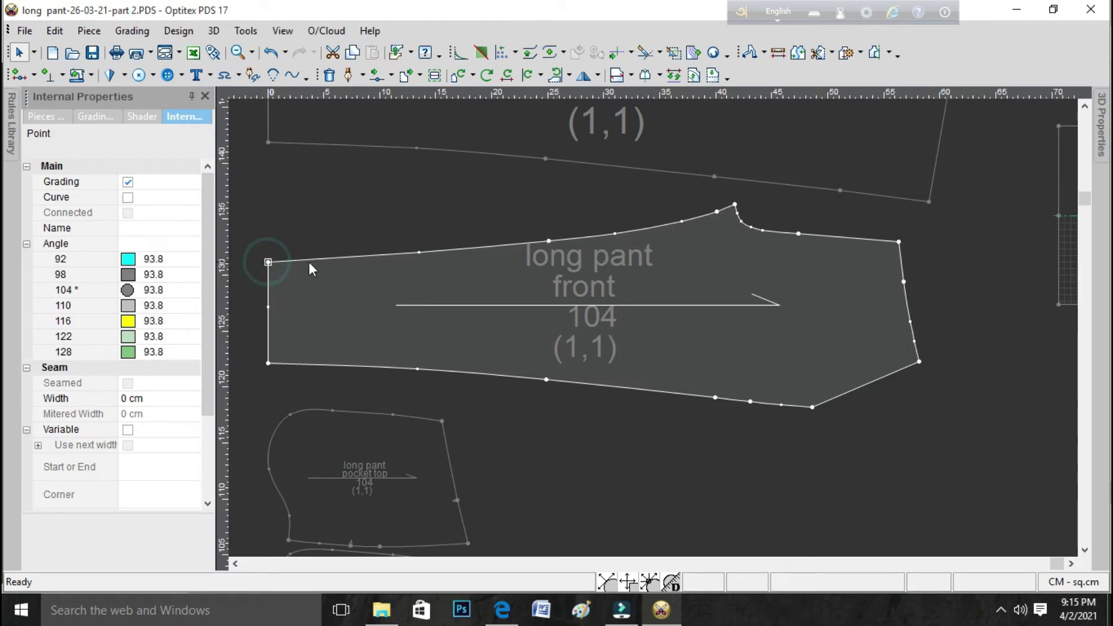
pyautogui.click(548, 241)
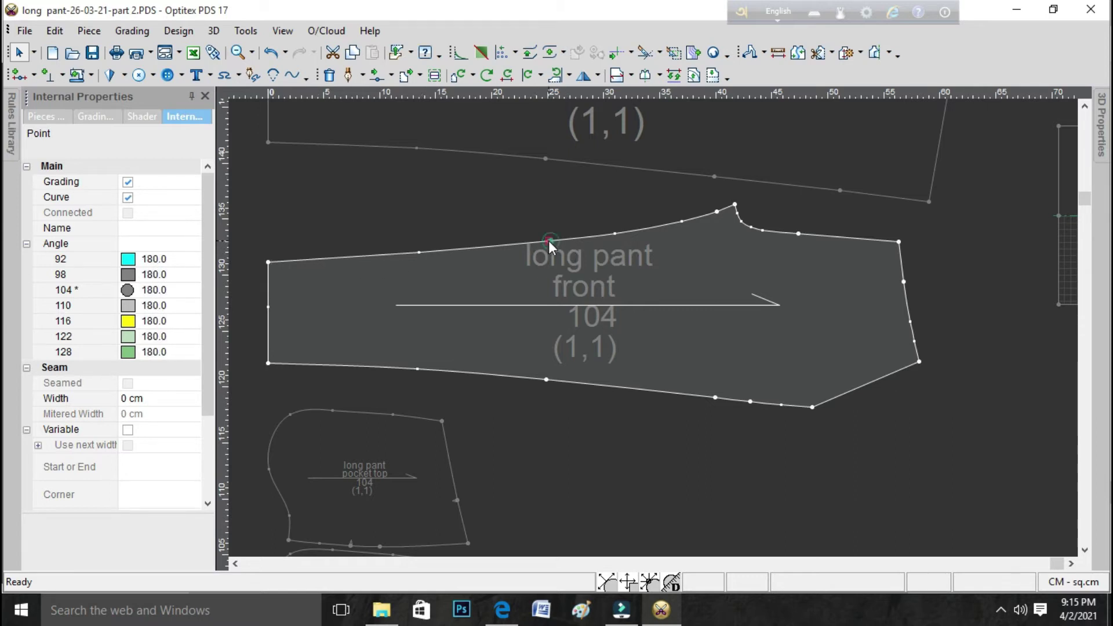
pyautogui.click(734, 205)
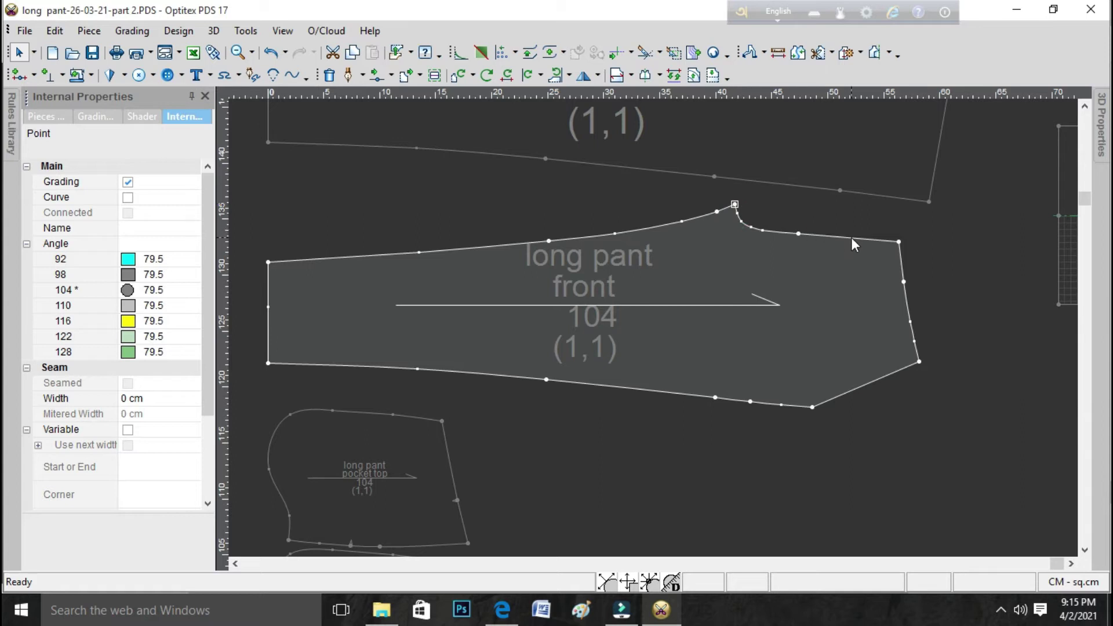
pyautogui.click(898, 242)
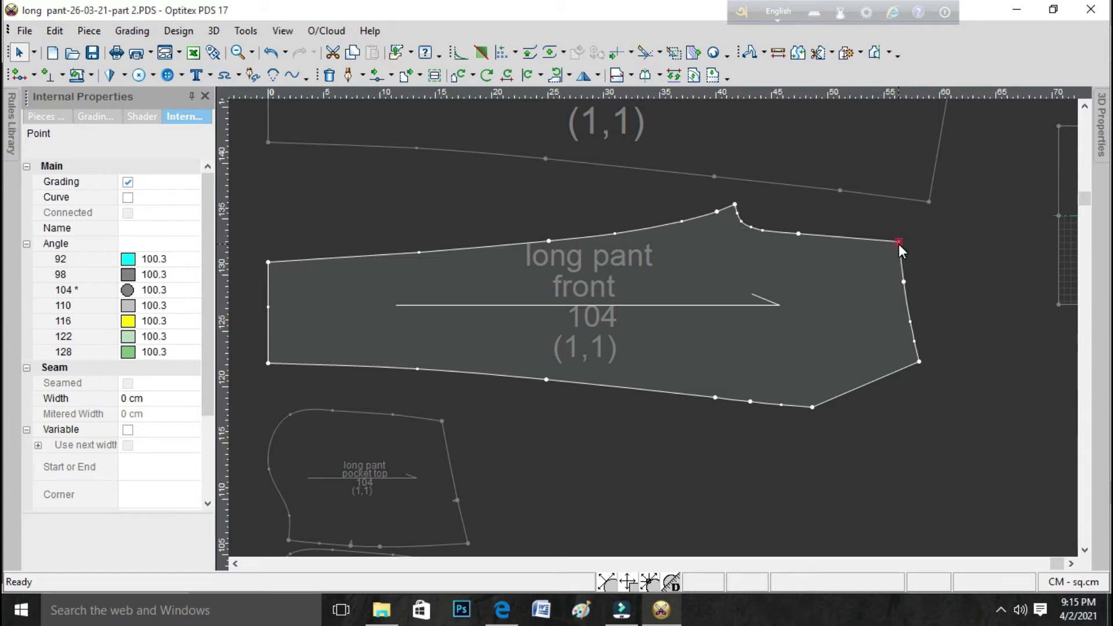
pyautogui.click(918, 361)
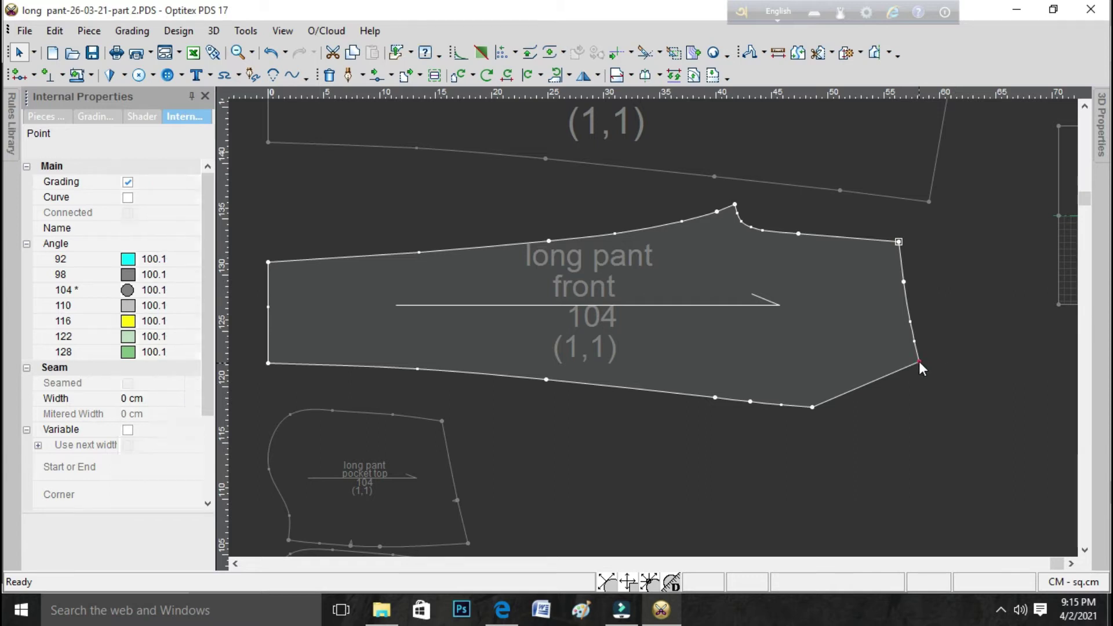
pyautogui.click(813, 407)
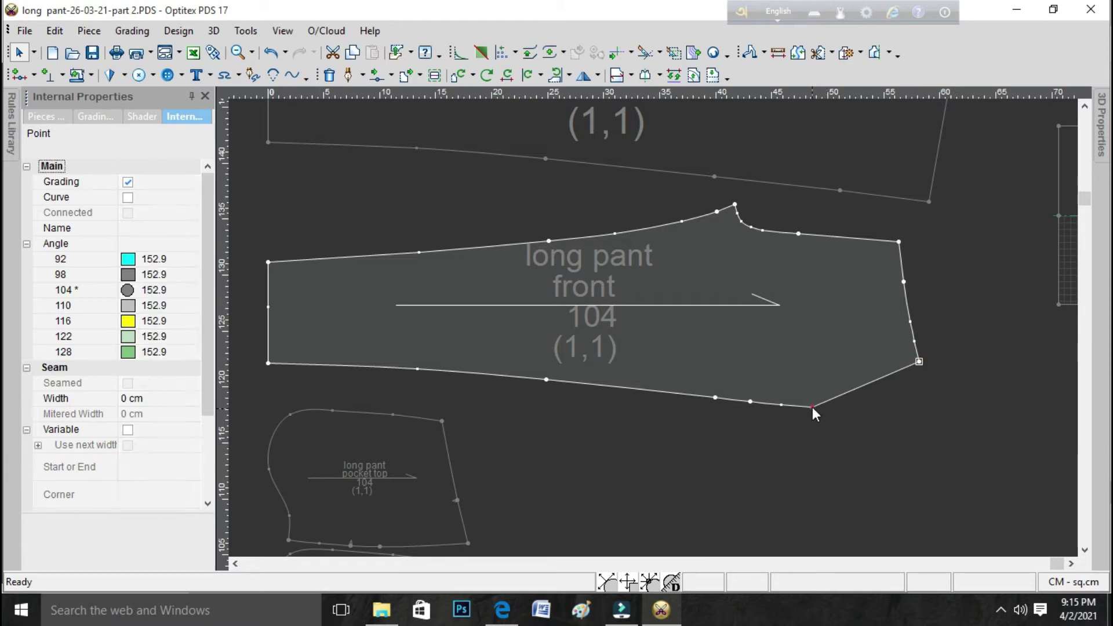
pyautogui.click(750, 401)
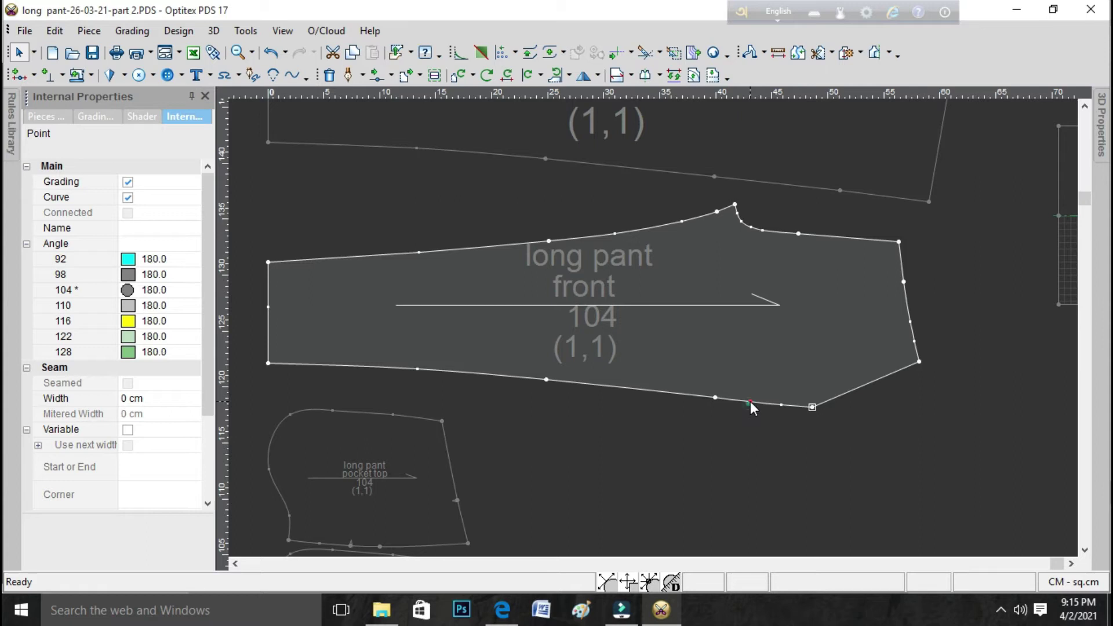
pyautogui.click(716, 399)
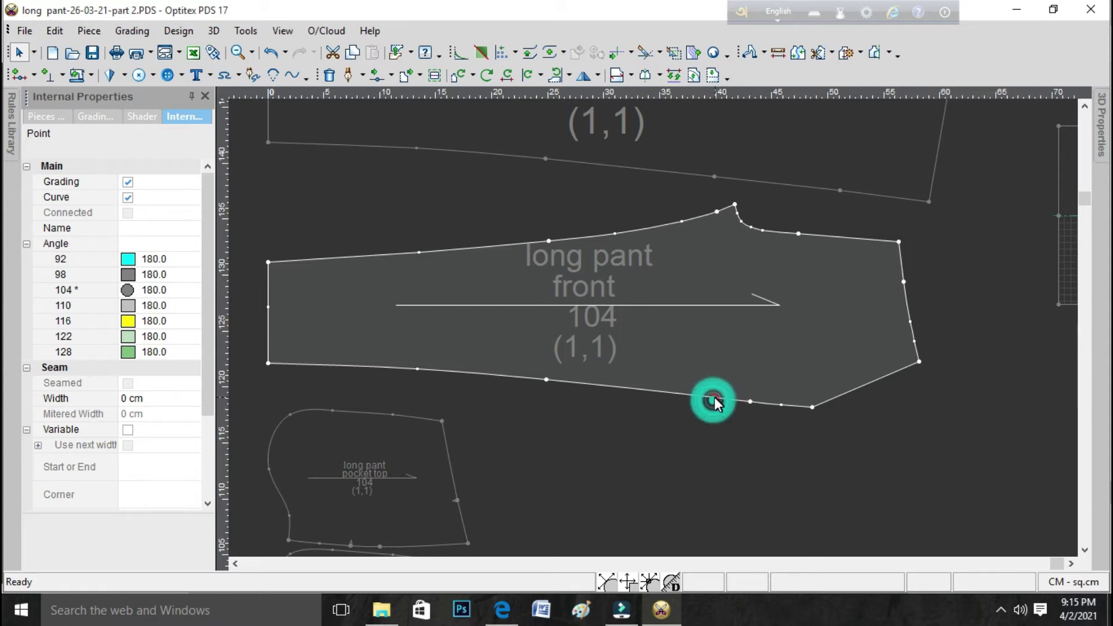
pyautogui.click(546, 379)
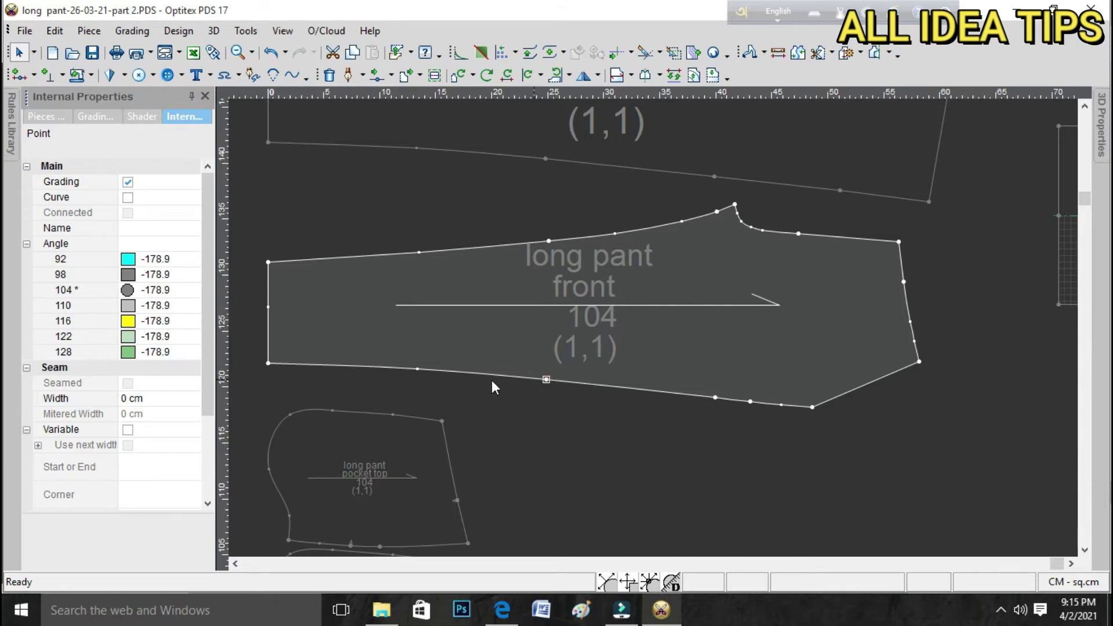
pyautogui.click(268, 364)
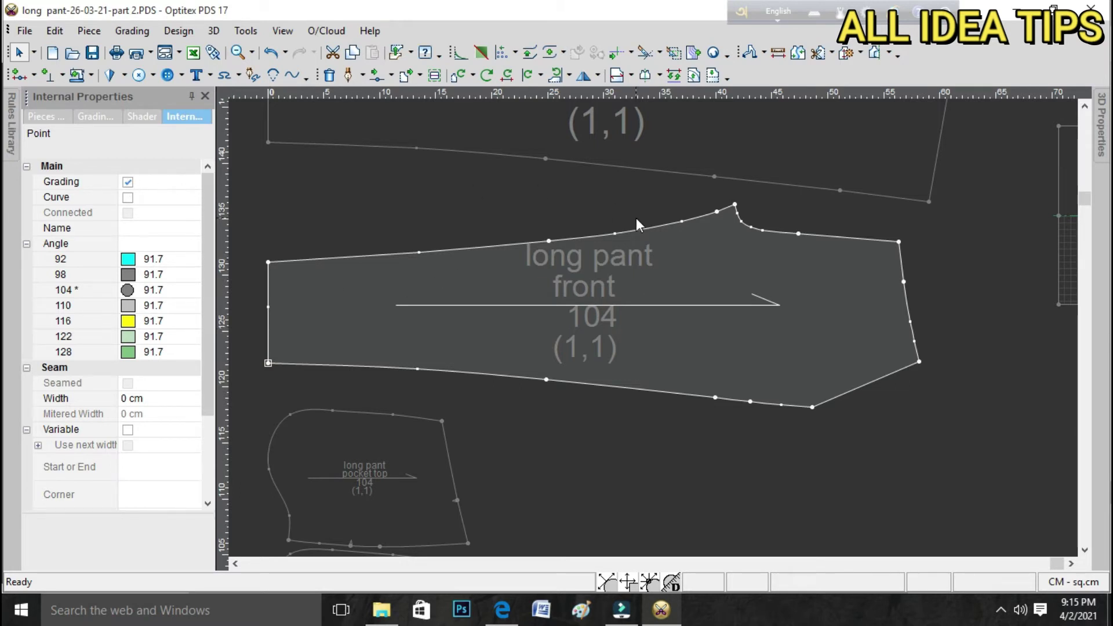
pyautogui.click(899, 240)
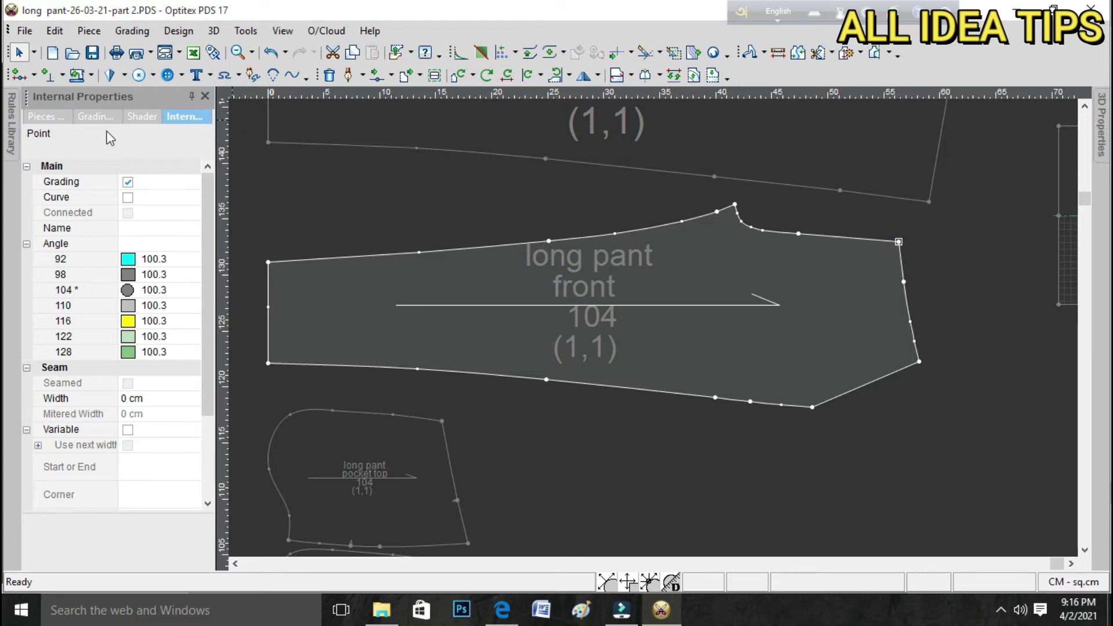
pyautogui.click(95, 116)
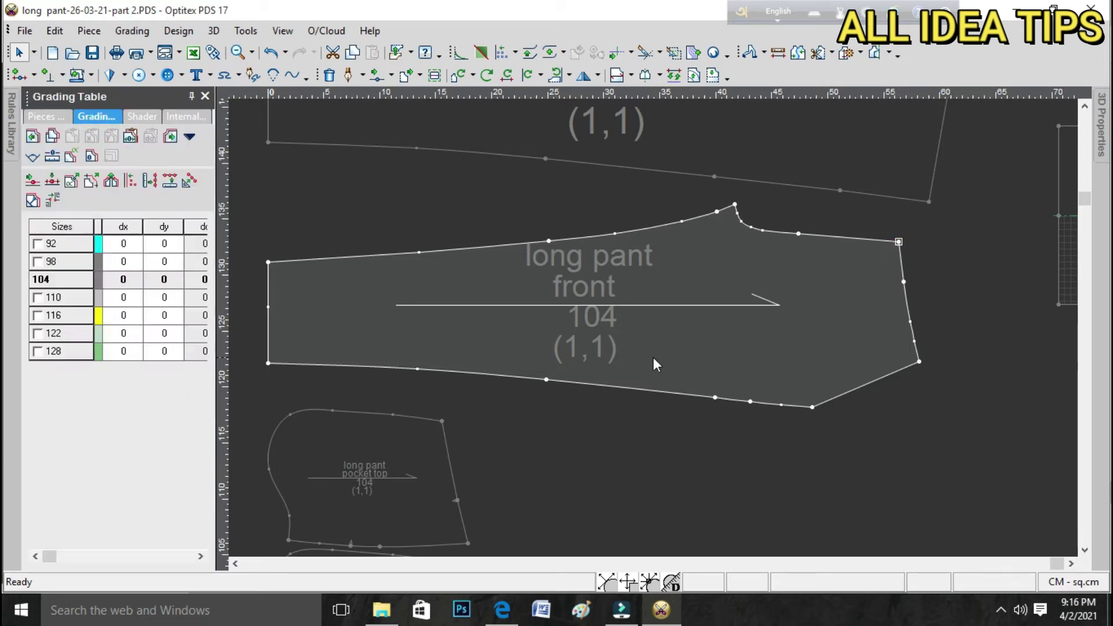
# - Enter dx 0.5 for sizes 110–128 on the front's top-right corner and nest all sizes with Ctrl+Shift+A
pyautogui.click(897, 241)
pyautogui.moveTo(126, 299); pyautogui.dragTo(124, 350)
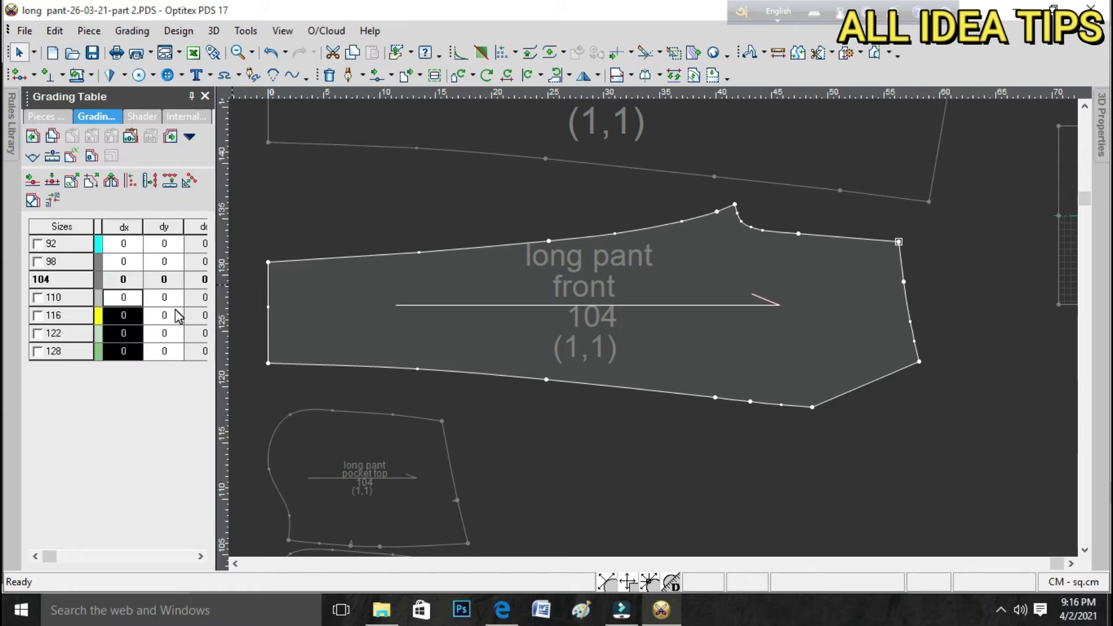
pyautogui.write('.5')
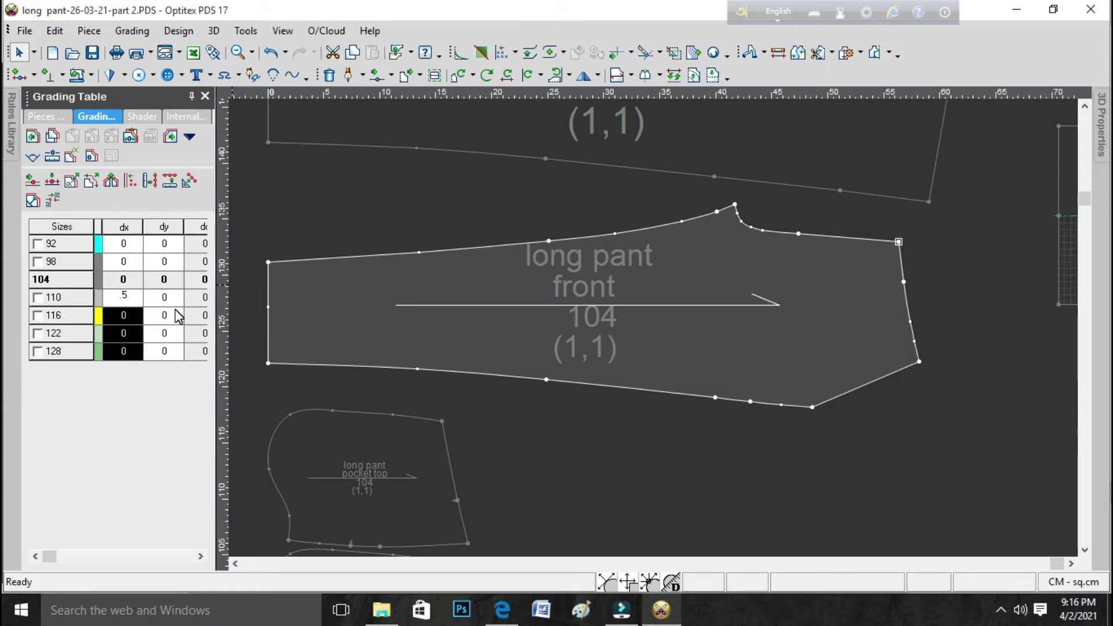
pyautogui.press('Return')
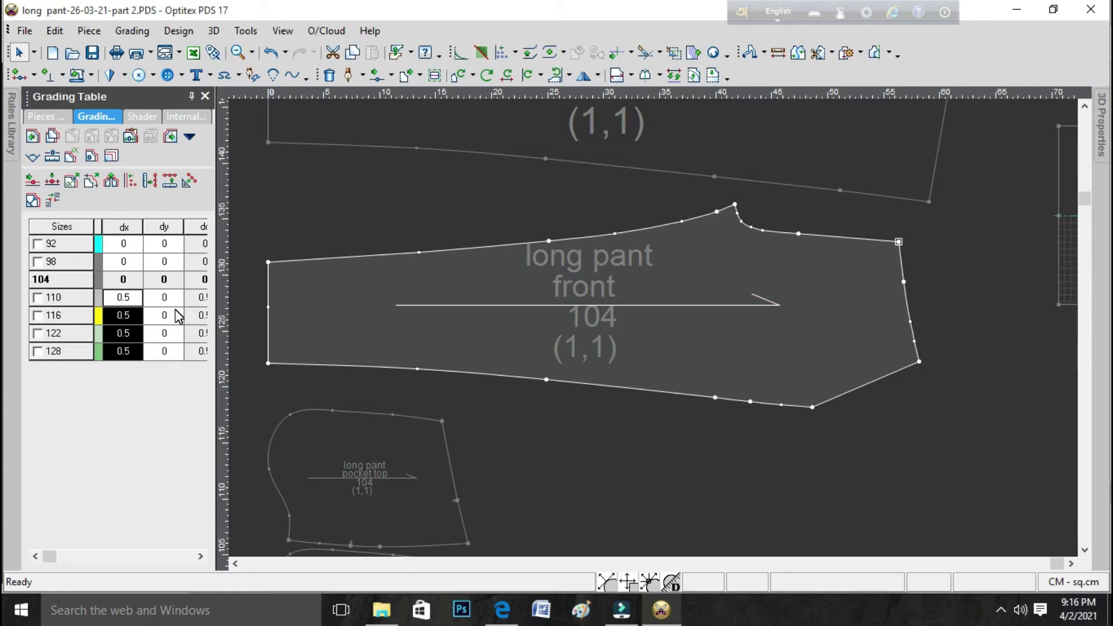
pyautogui.click(899, 242)
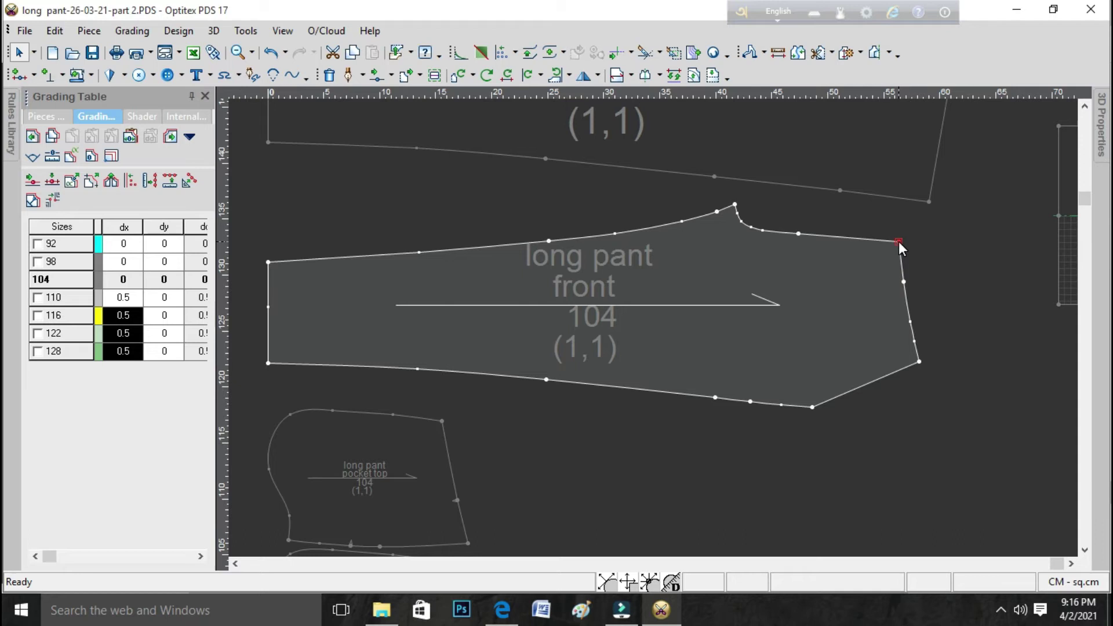
pyautogui.hotkey('ctrl', 'shift', 'a')
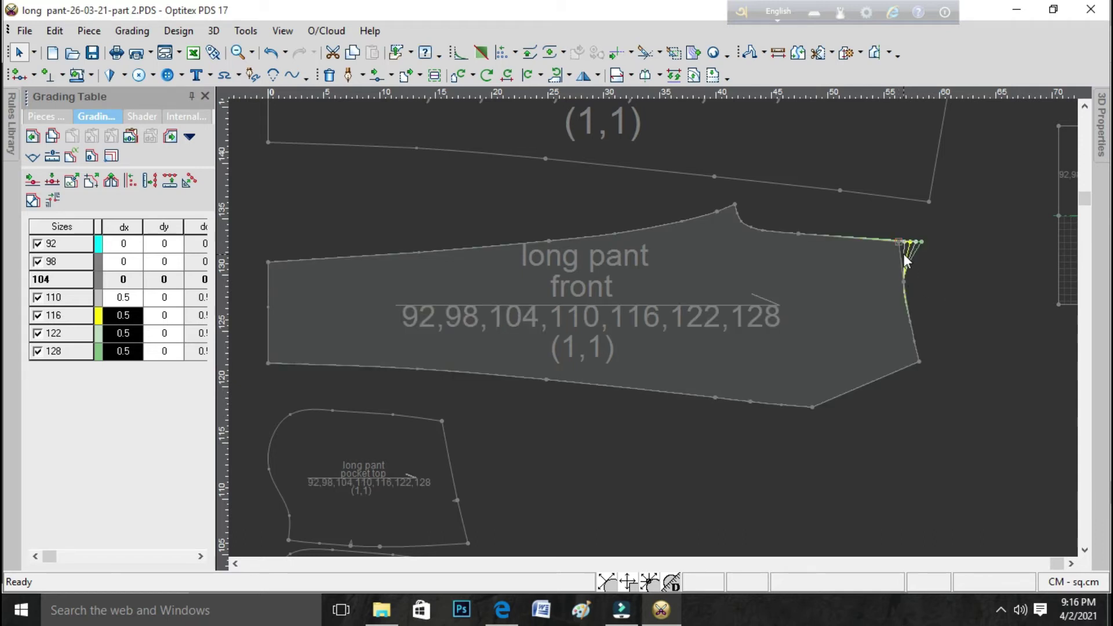
pyautogui.click(904, 281)
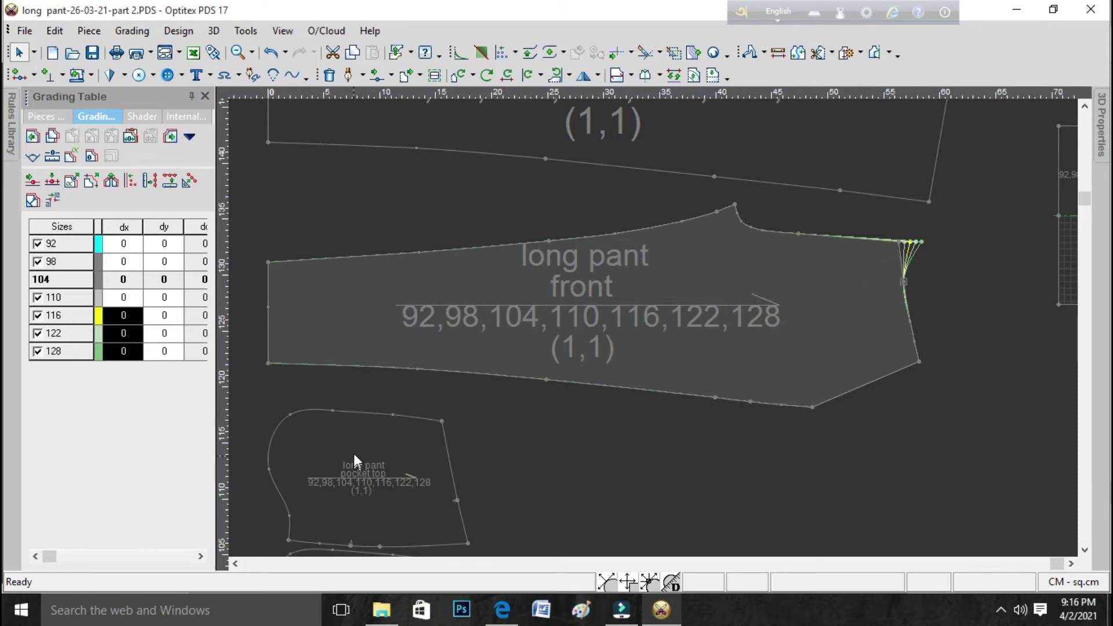
# - Disable grading on the mid-edge point and give the bottom-right corner dx 0.5 for sizes 110–128
pyautogui.doubleClick(903, 282)
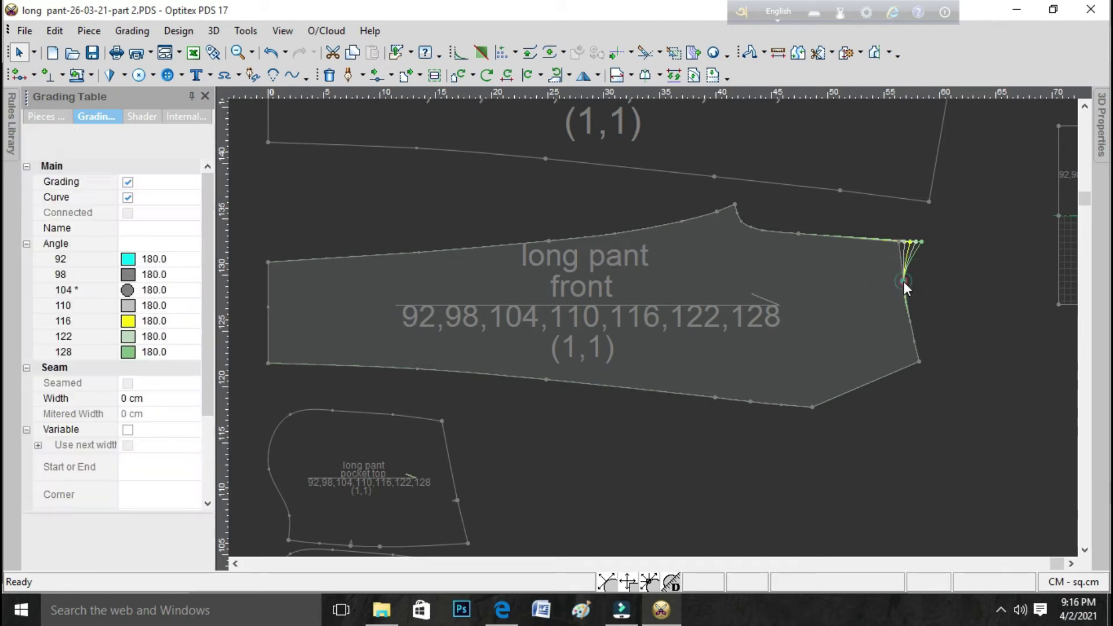
pyautogui.click(128, 182)
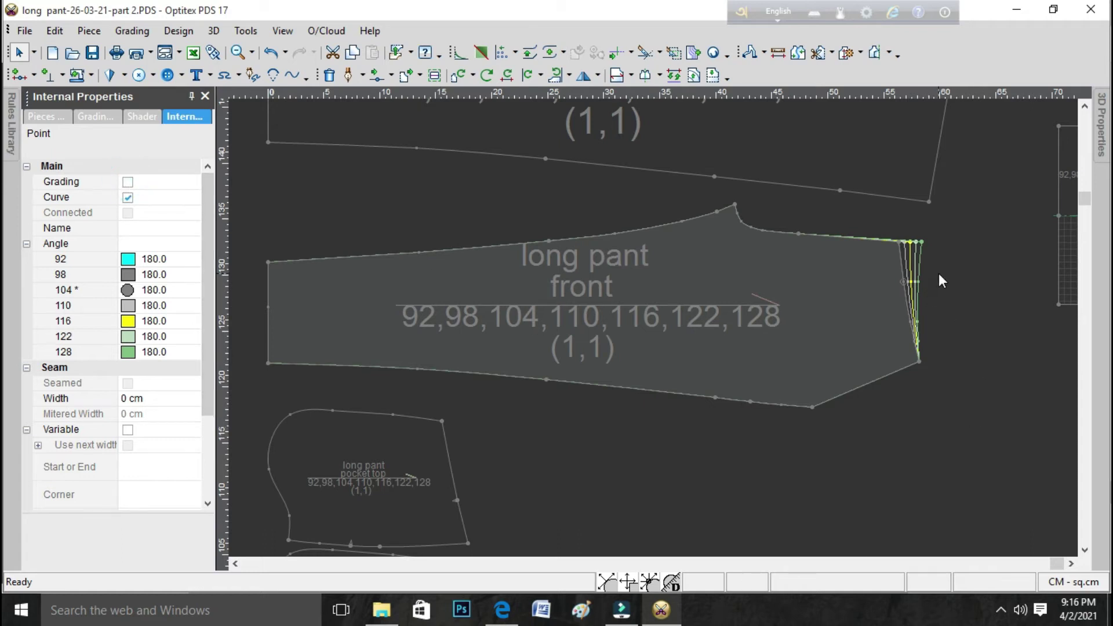
pyautogui.click(918, 360)
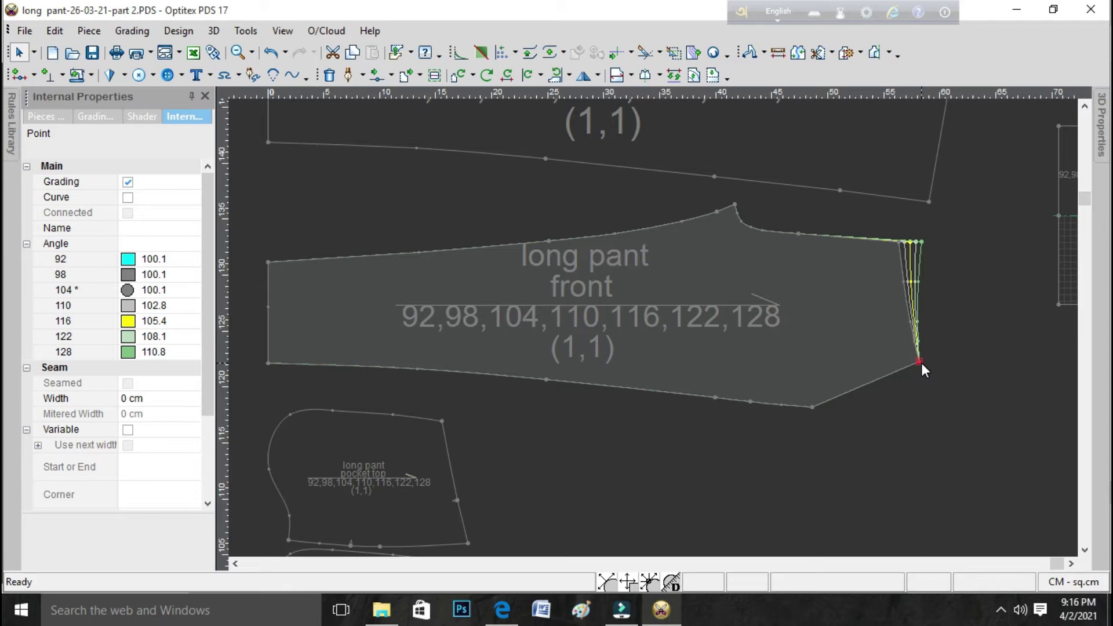
pyautogui.click(95, 116)
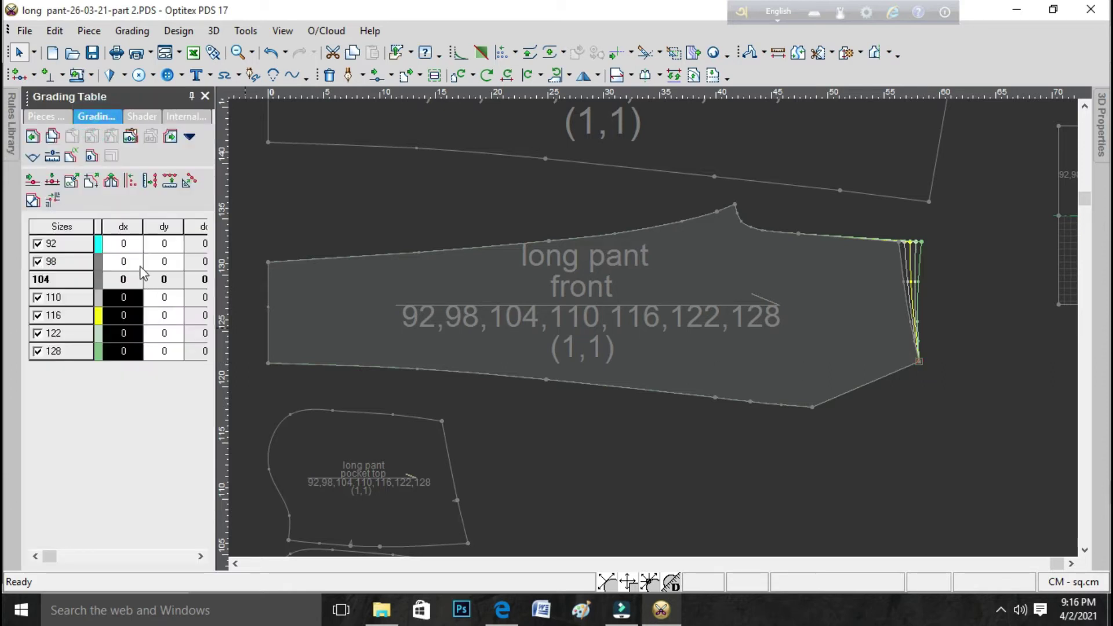
pyautogui.click(131, 297)
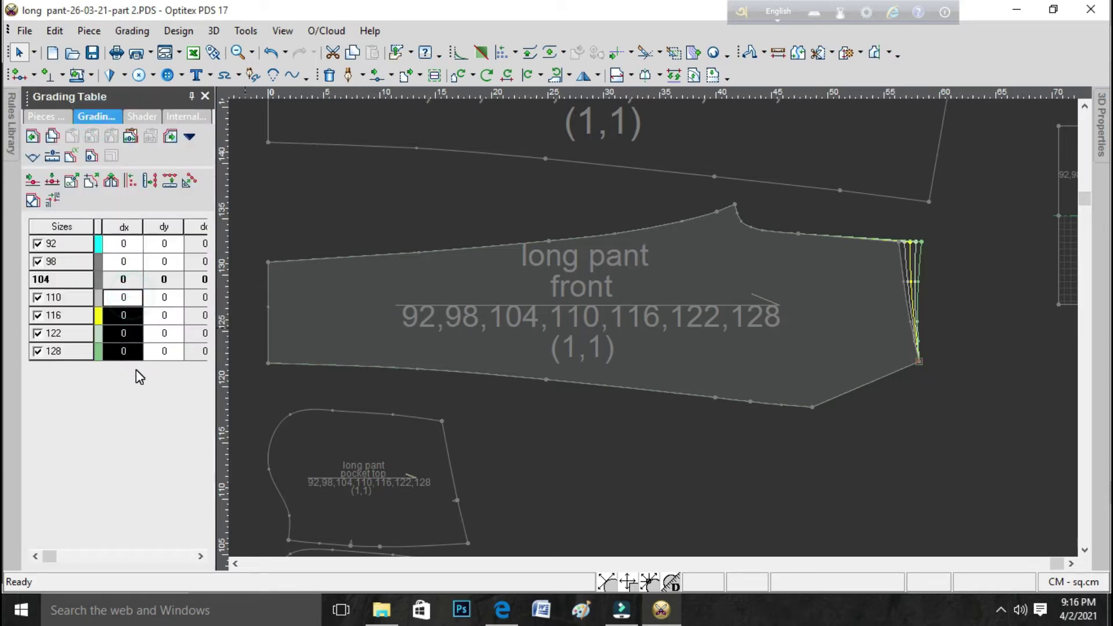
pyautogui.write('0.5')
pyautogui.press('Return')
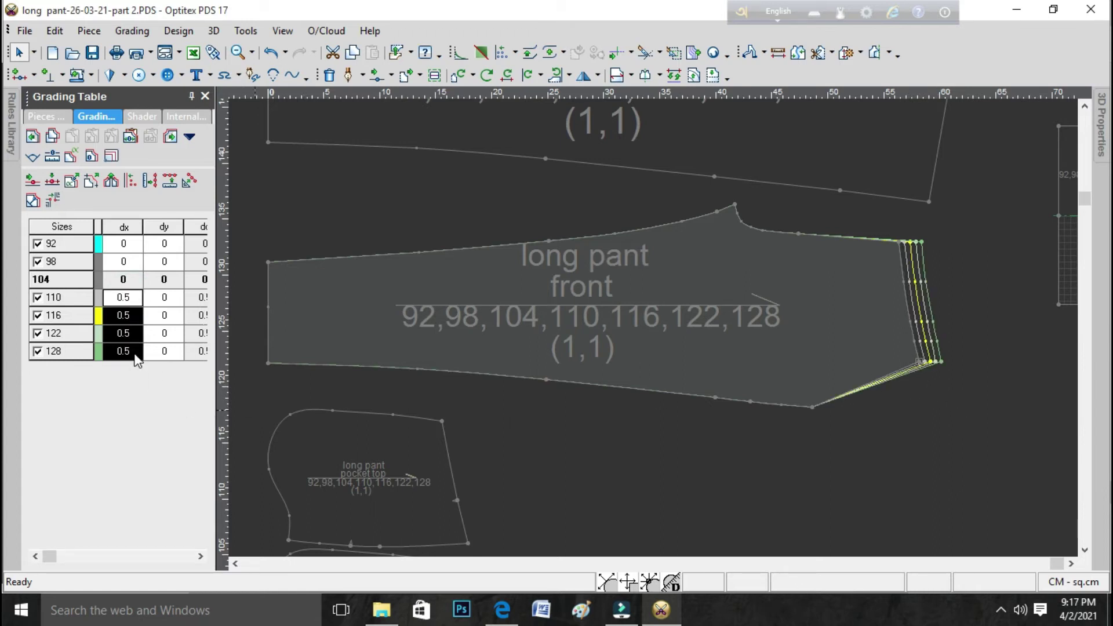
pyautogui.click(799, 234)
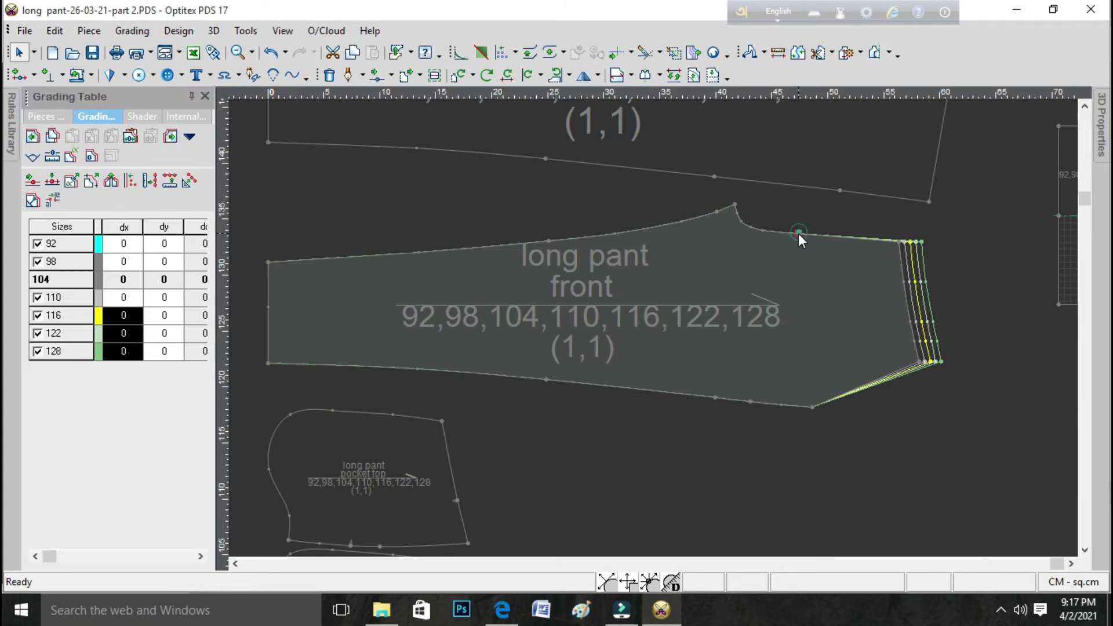
pyautogui.click(502, 610)
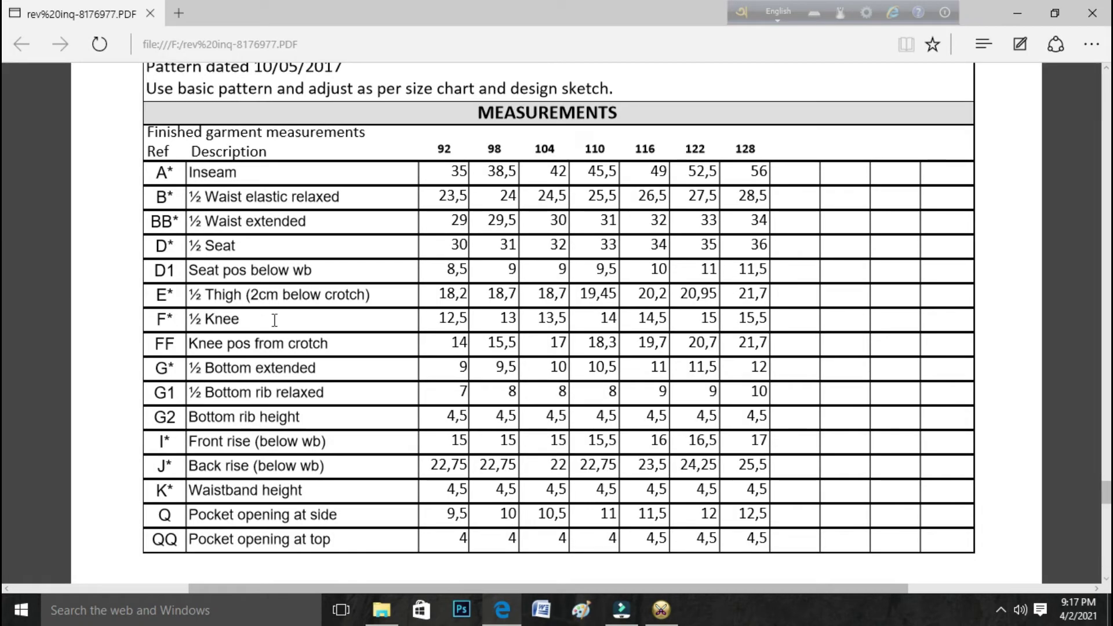
pyautogui.doubleClick(210, 244)
pyautogui.click(661, 609)
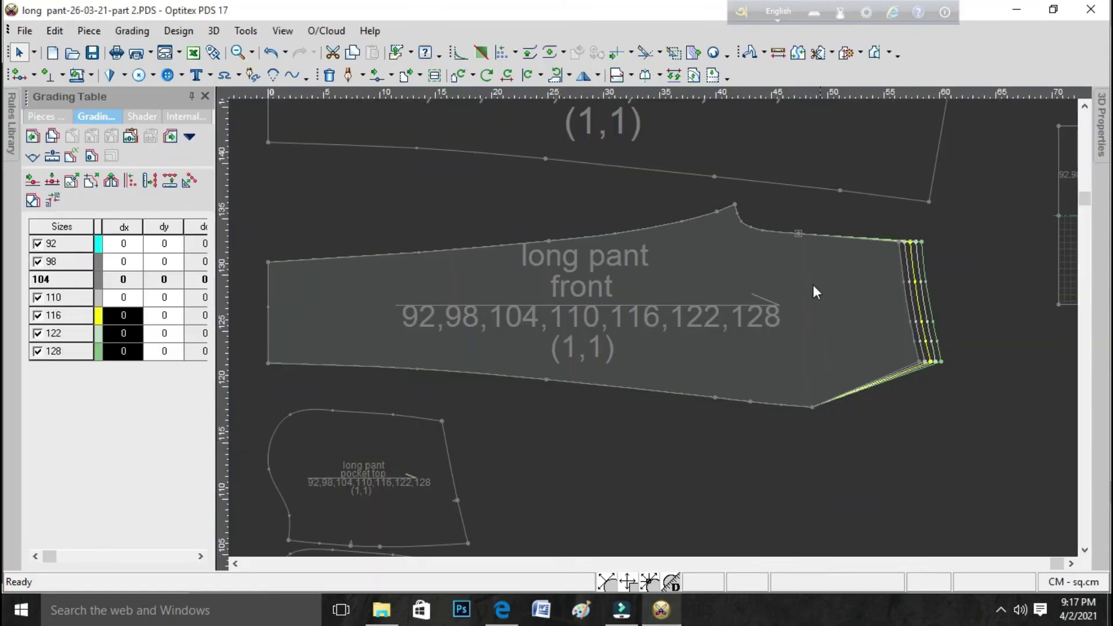
# - Grade the front's bottom-right corner by 0.5 and top-right corner by -0.5 vertically
pyautogui.click(799, 235)
pyautogui.click(920, 360)
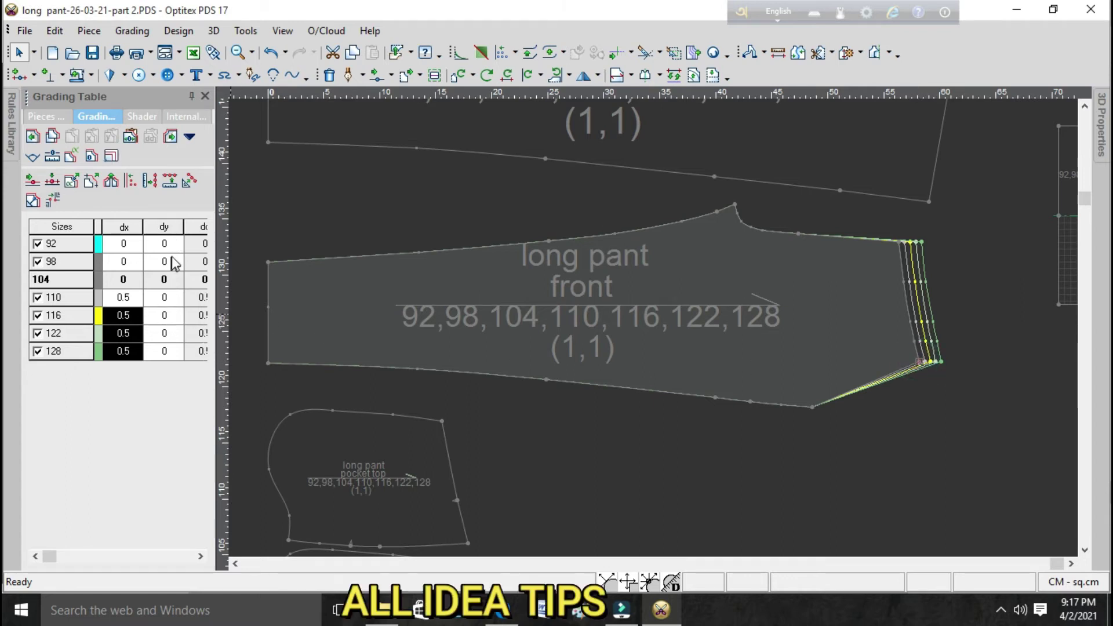
pyautogui.click(171, 245)
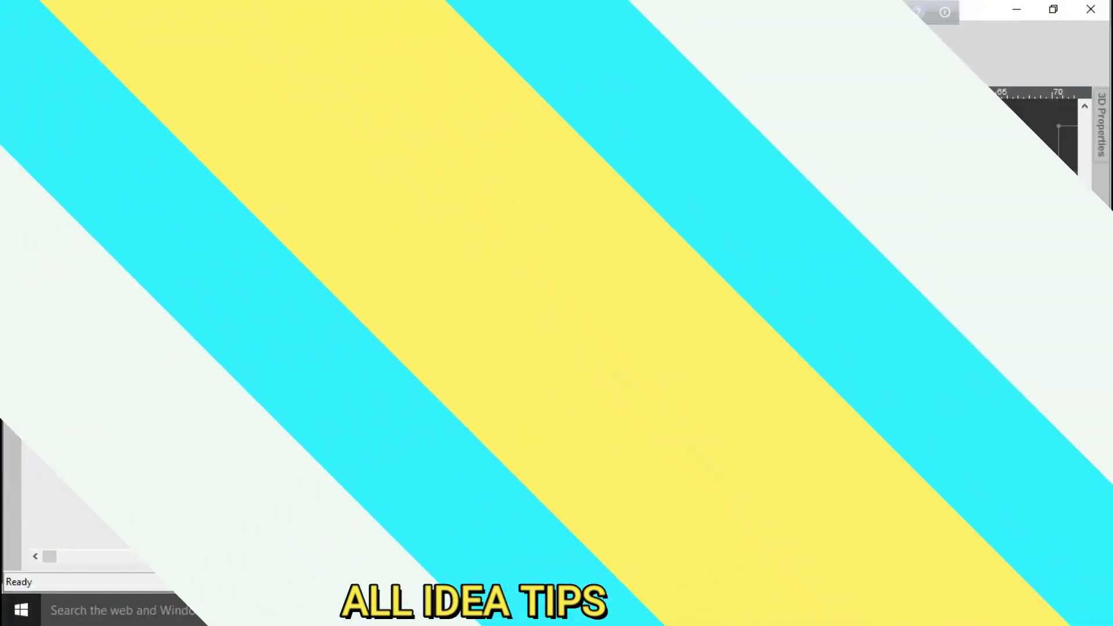
pyautogui.press('Return')
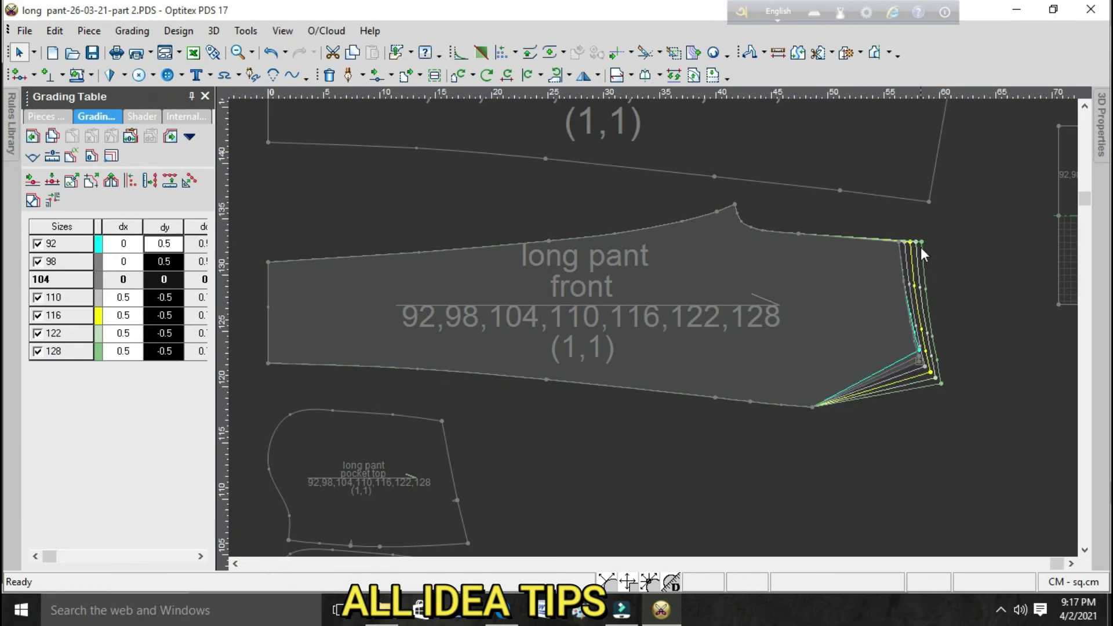
pyautogui.click(902, 243)
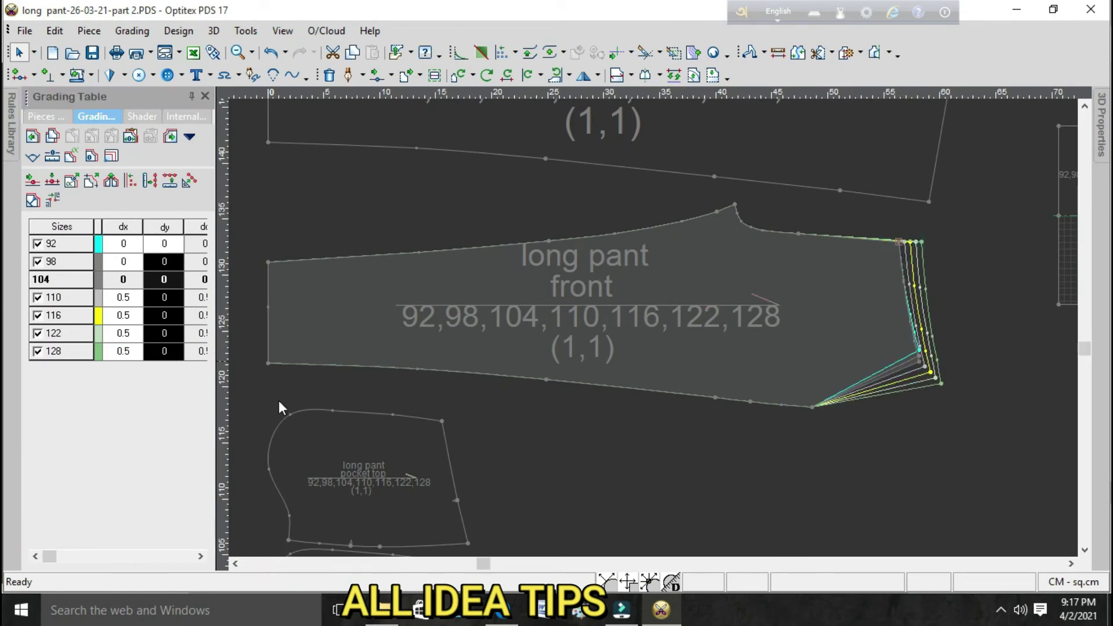
pyautogui.click(176, 245)
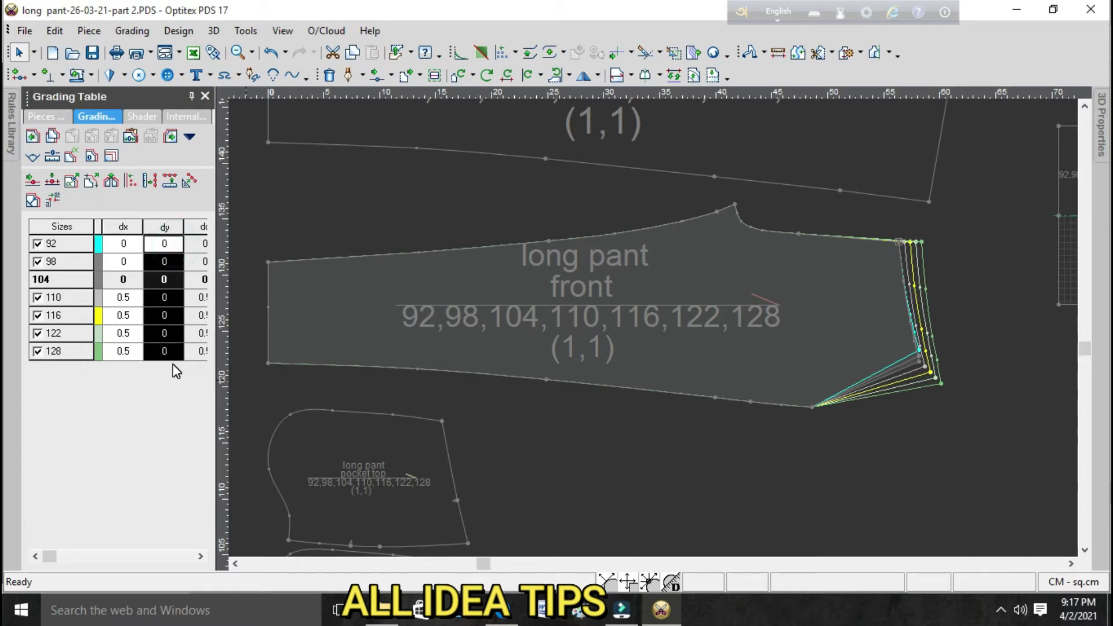
pyautogui.write('-0.5')
pyautogui.press('Return')
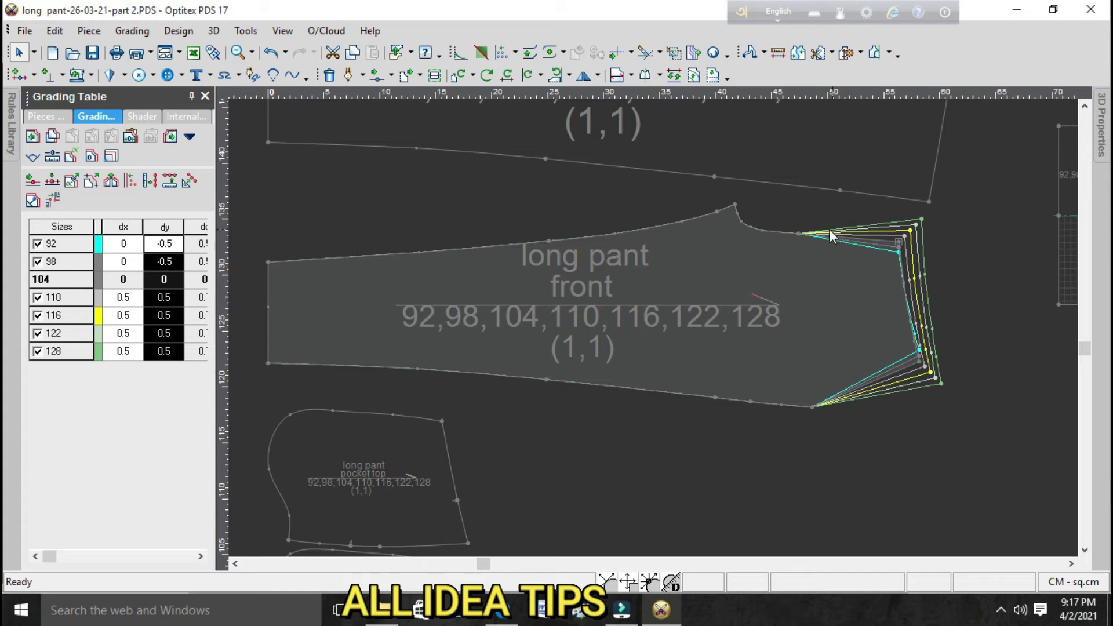
# - Give the upper-edge point dy -0.5 and the lower-edge point dy 0.5 across sizes
pyautogui.click(798, 233)
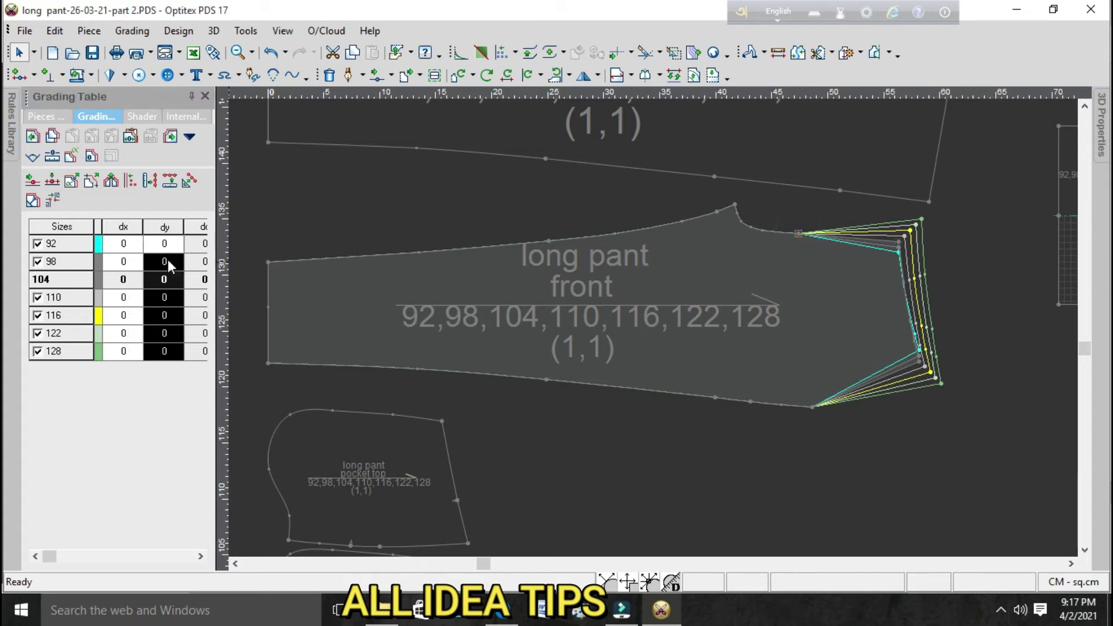
pyautogui.moveTo(168, 256); pyautogui.dragTo(165, 356)
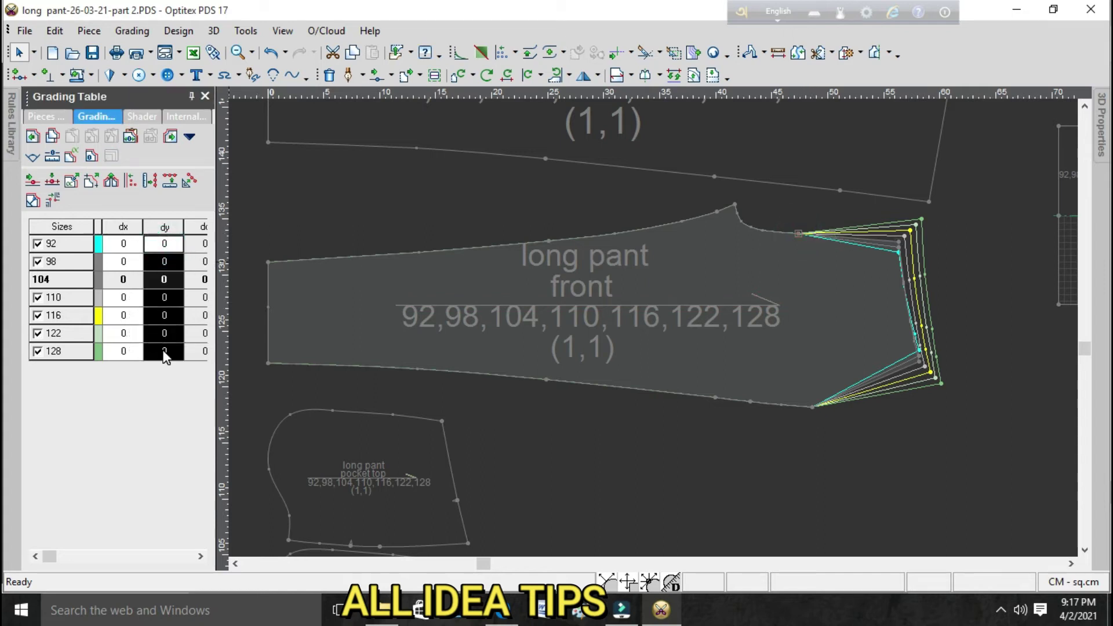
pyautogui.write('-.5')
pyautogui.press('Return')
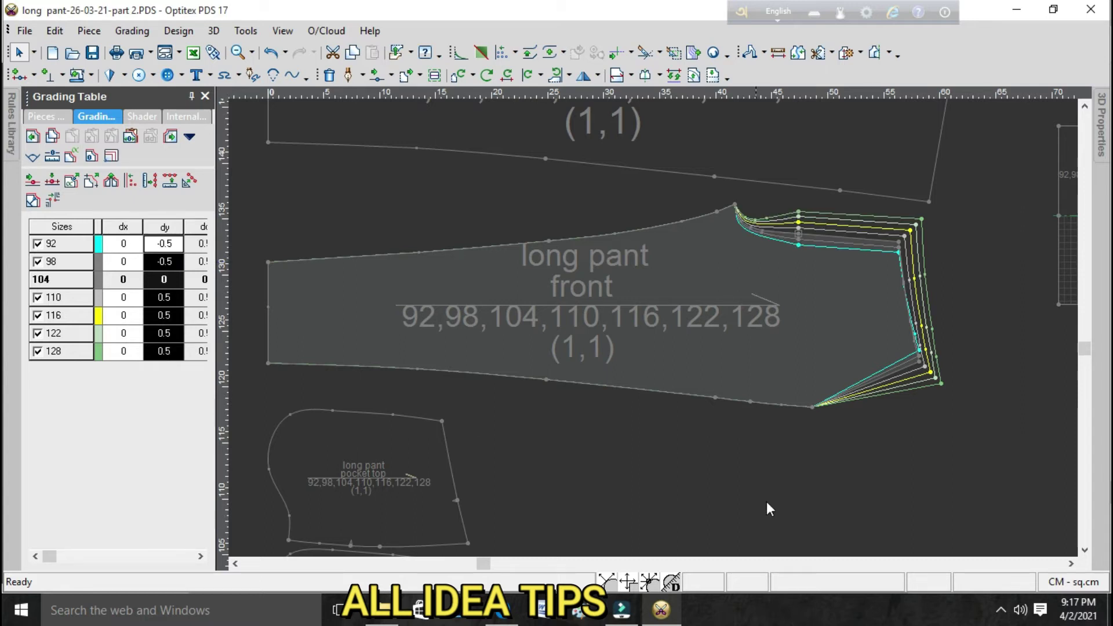
pyautogui.click(812, 406)
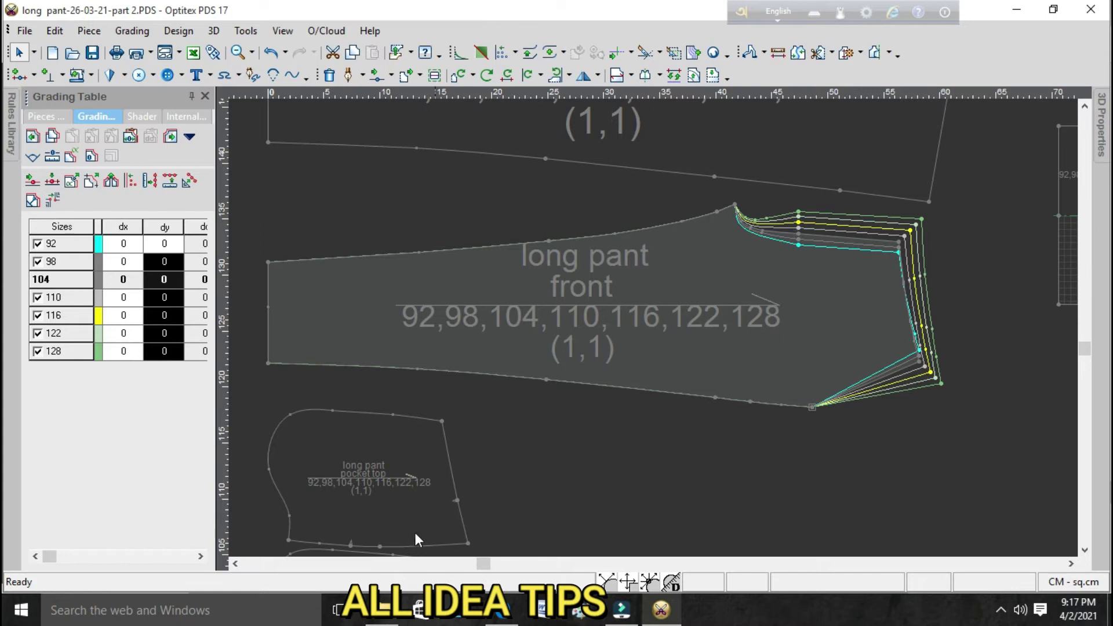
pyautogui.click(173, 246)
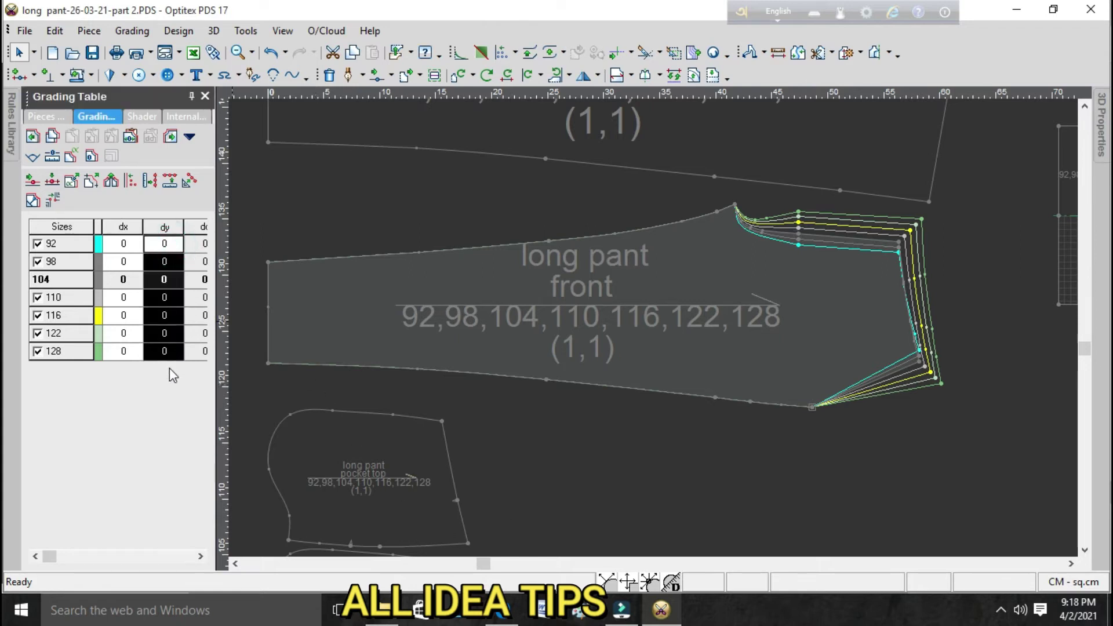
pyautogui.press('BackSpace')
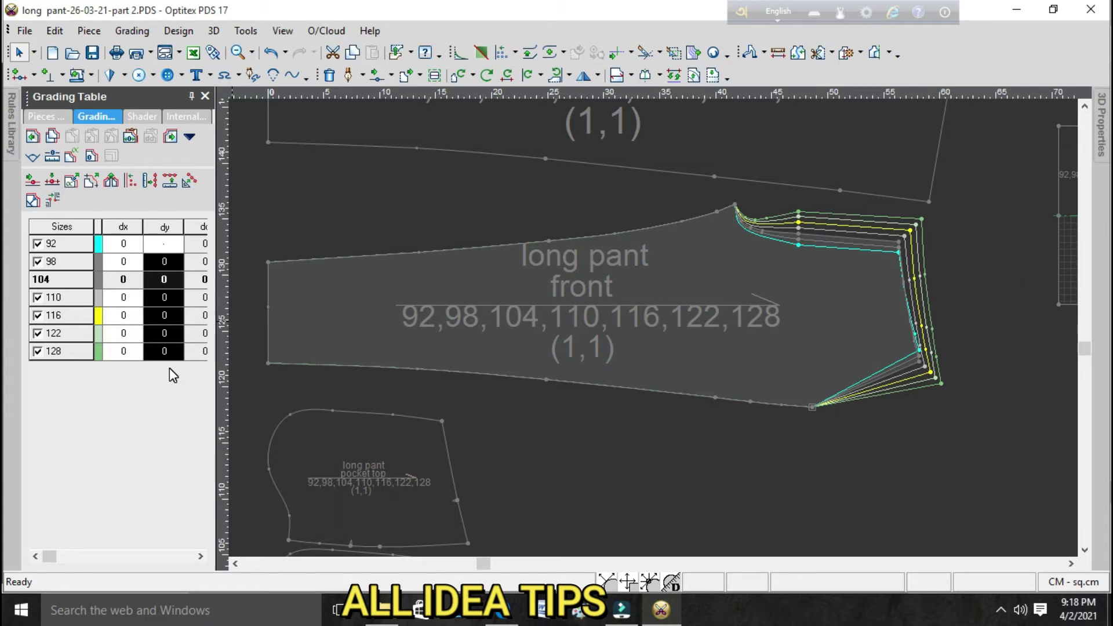
pyautogui.write('0.5')
pyautogui.press('Return')
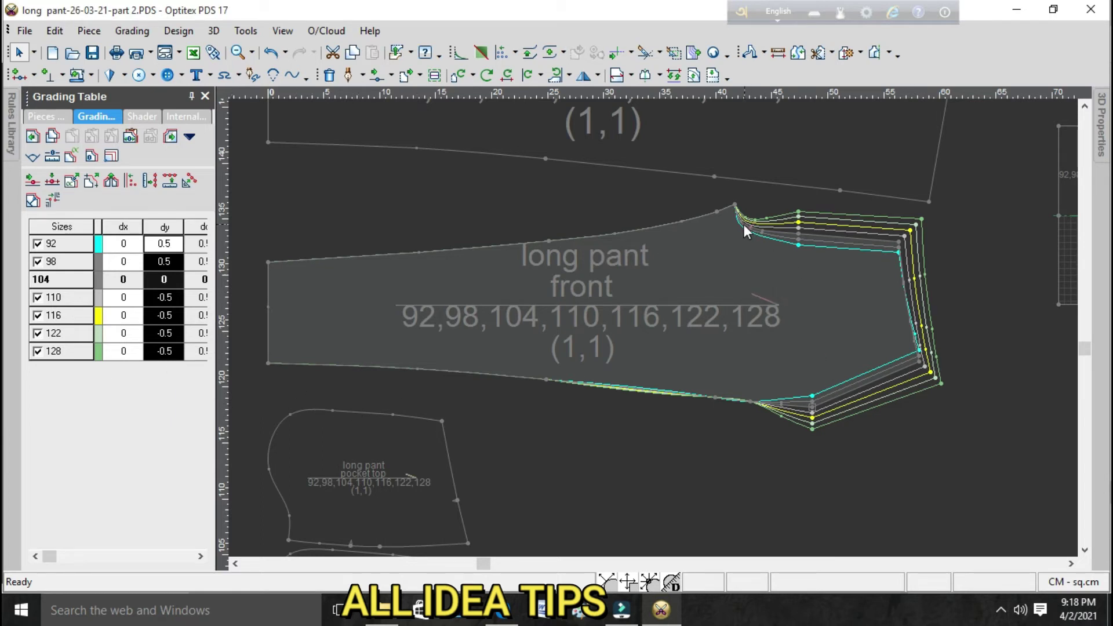
# - Give the two upper crotch-curve points a 0.5 vertical grade across sizes 92–128
pyautogui.click(735, 204)
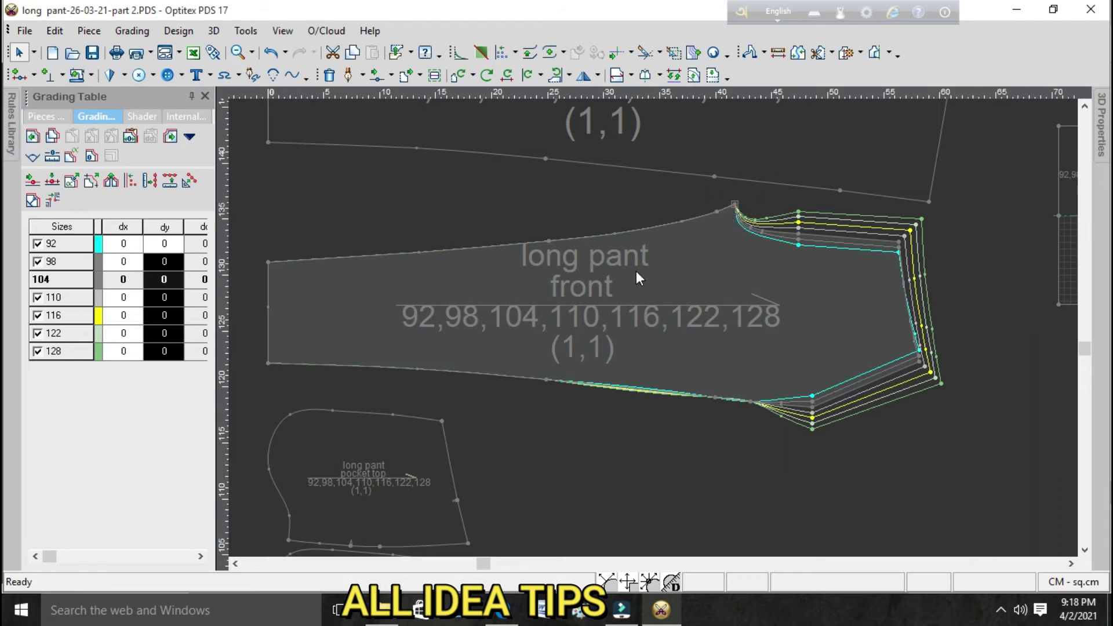
pyautogui.moveTo(163, 245); pyautogui.dragTo(163, 359)
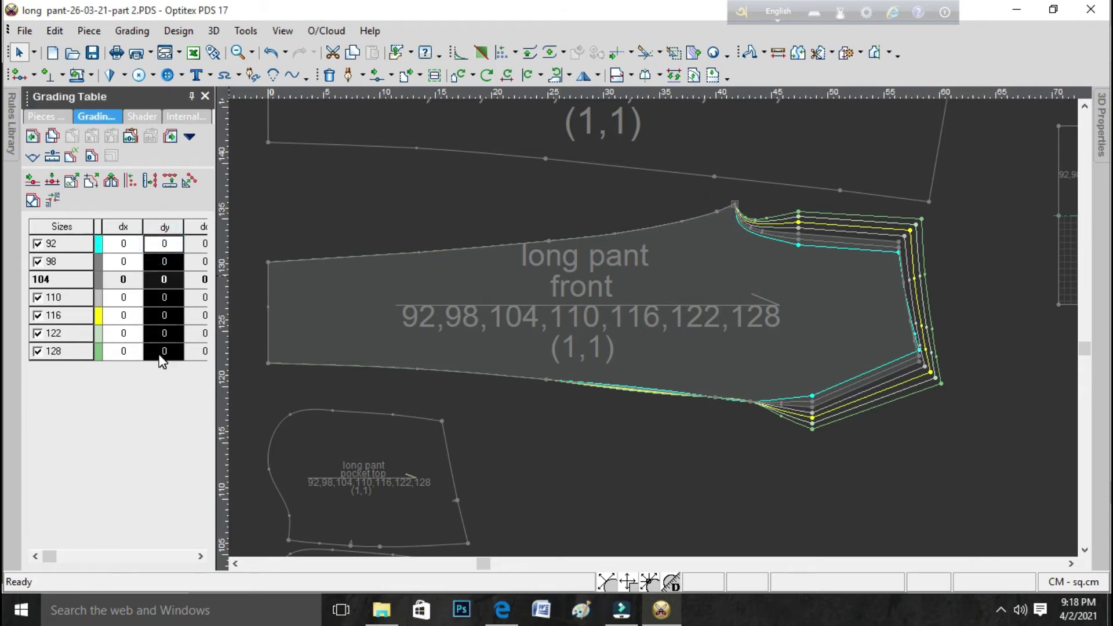
pyautogui.write('-0.5')
pyautogui.press('Return')
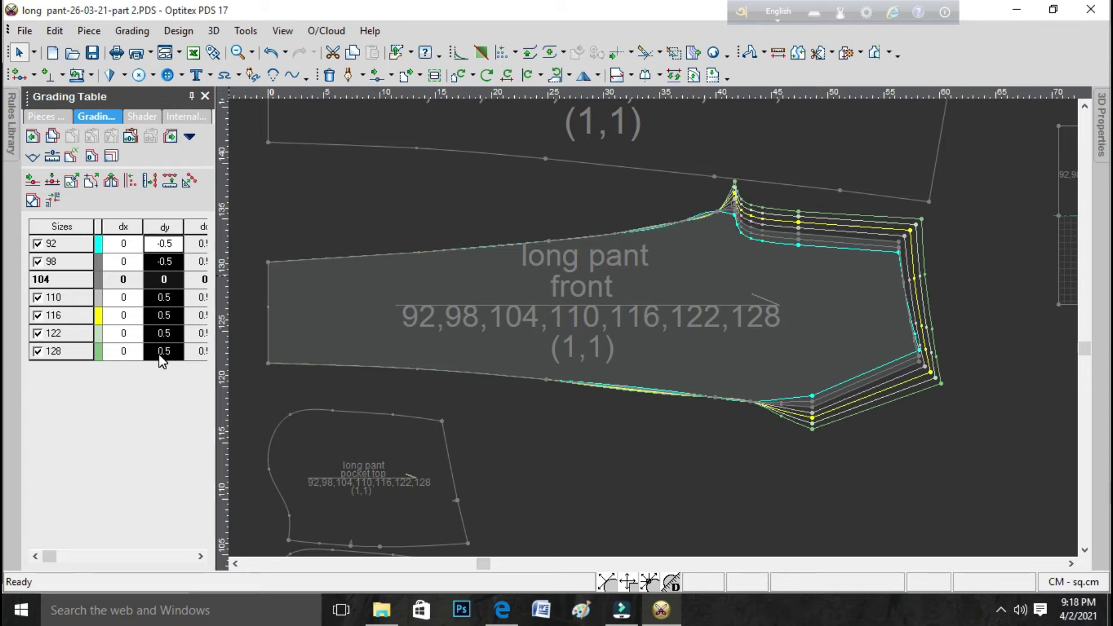
pyautogui.click(717, 210)
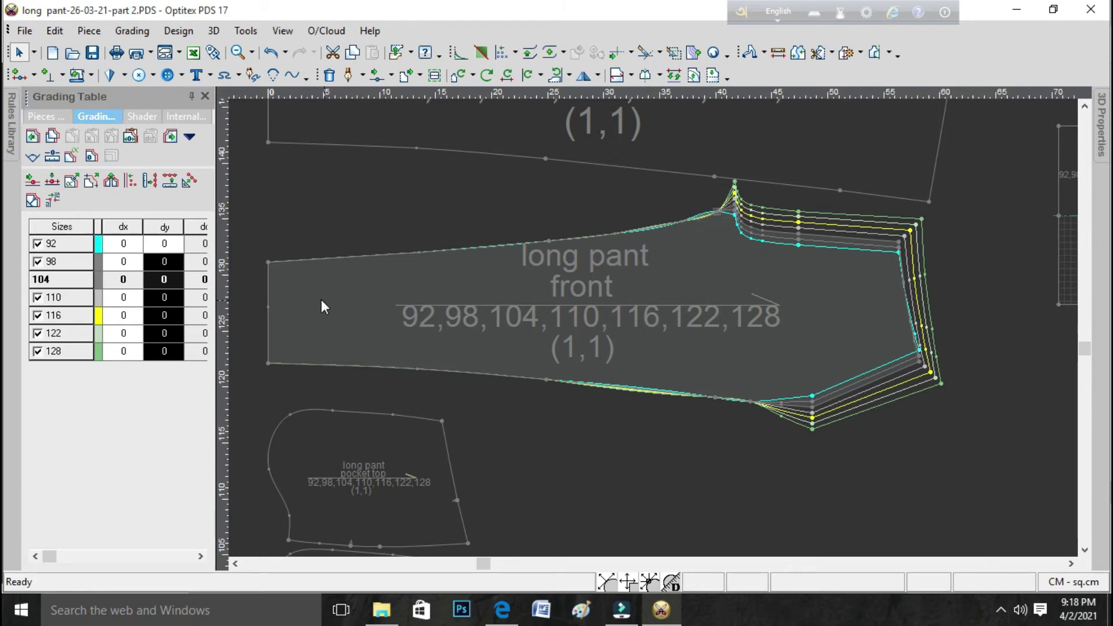
pyautogui.moveTo(164, 244); pyautogui.dragTo(164, 355)
pyautogui.write('15')
pyautogui.press('Return')
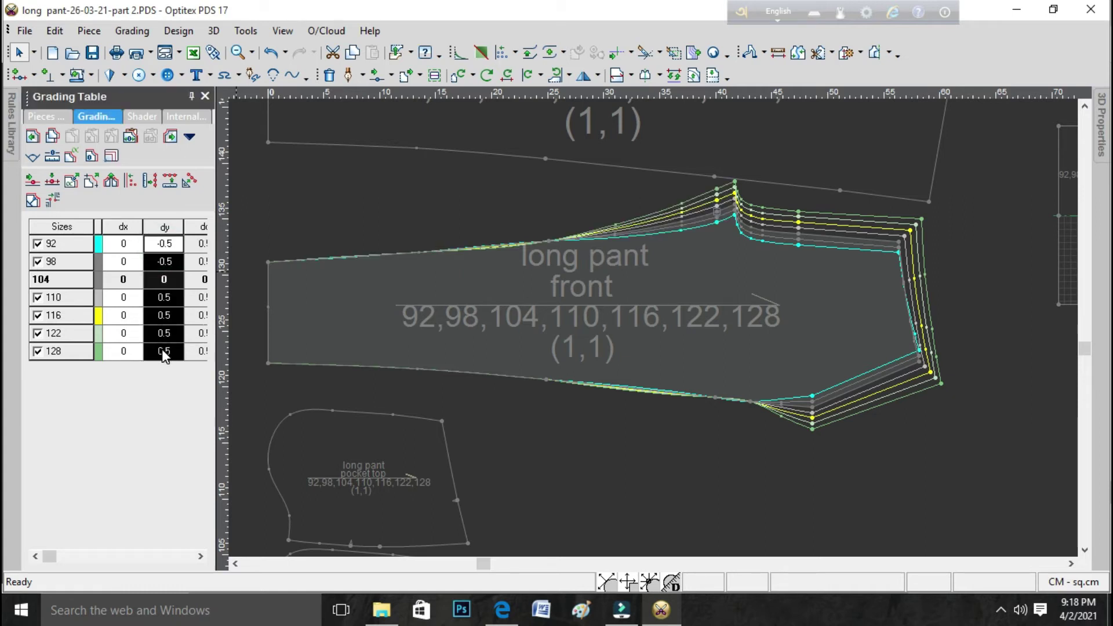
# - Give two lower crotch-curve points a 0.5 vertical grade and select the inner-leg point
pyautogui.click(750, 401)
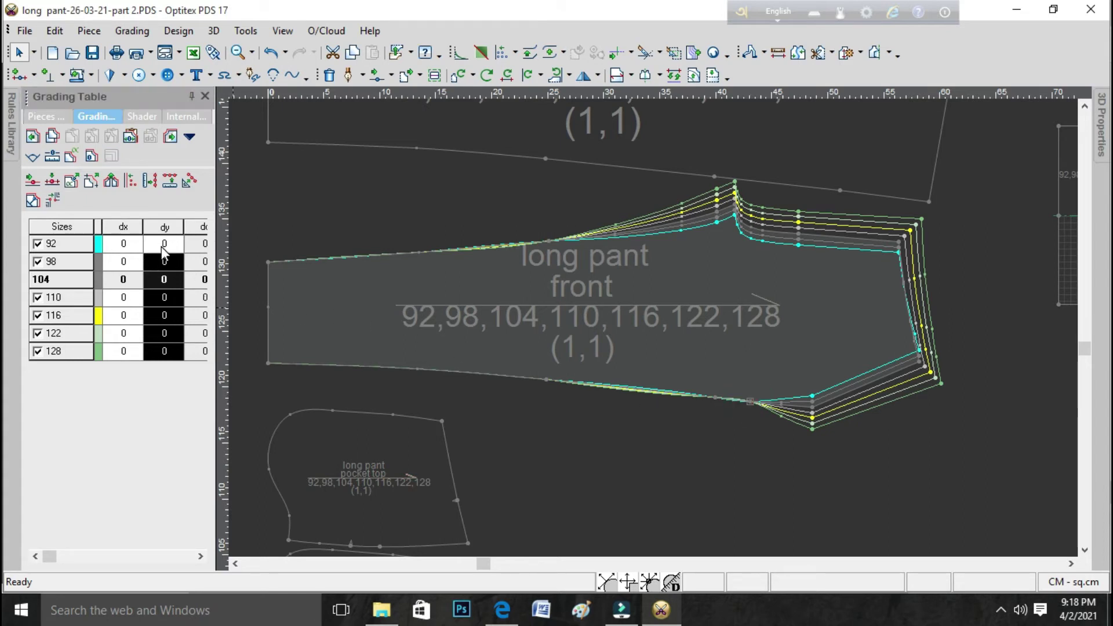
pyautogui.moveTo(163, 248); pyautogui.dragTo(167, 356)
pyautogui.write('0.5')
pyautogui.press('Return')
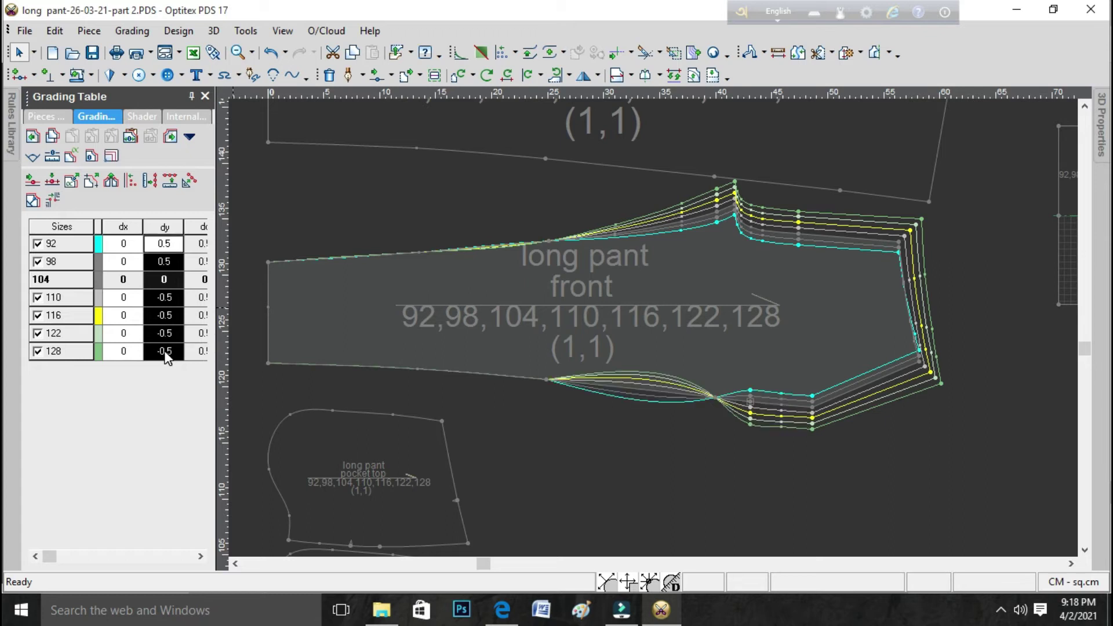
pyautogui.click(716, 398)
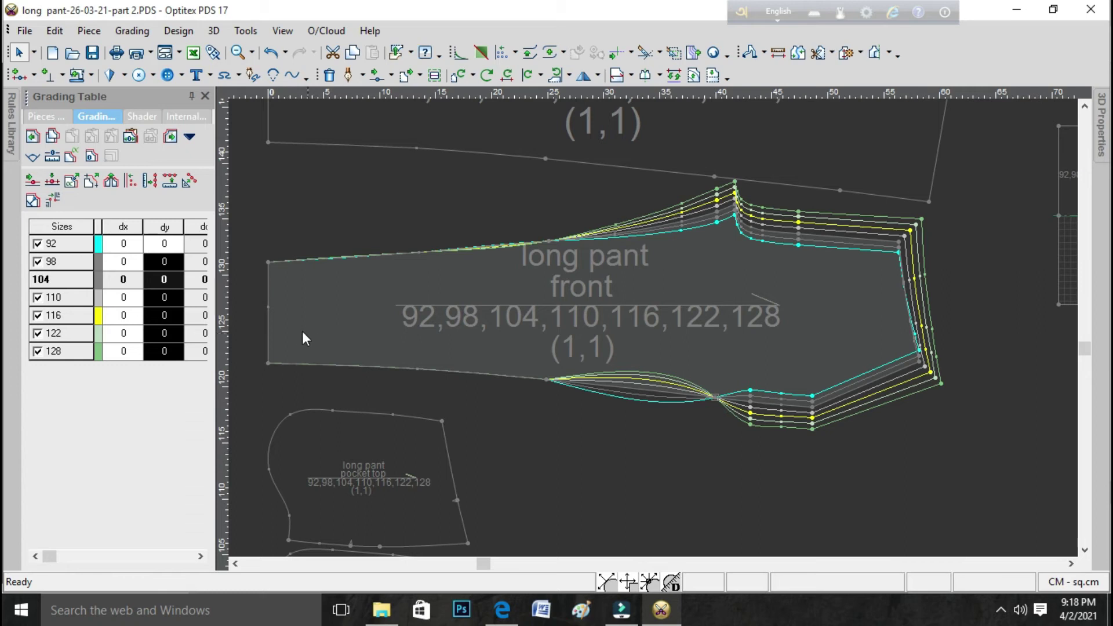
pyautogui.click(173, 245)
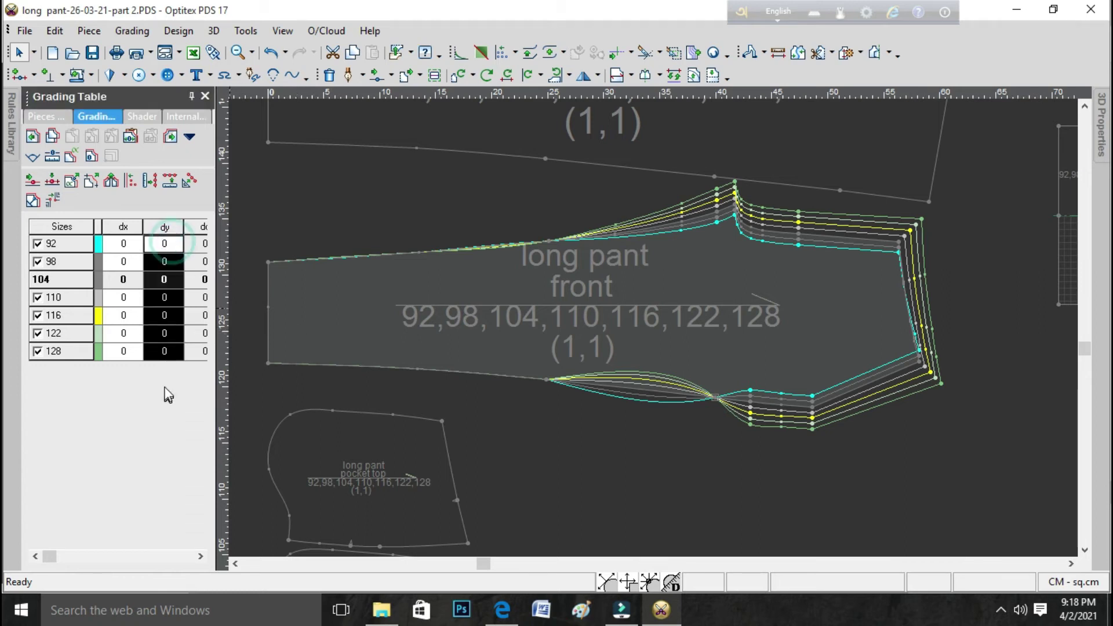
pyautogui.write('0.5')
pyautogui.press('Return')
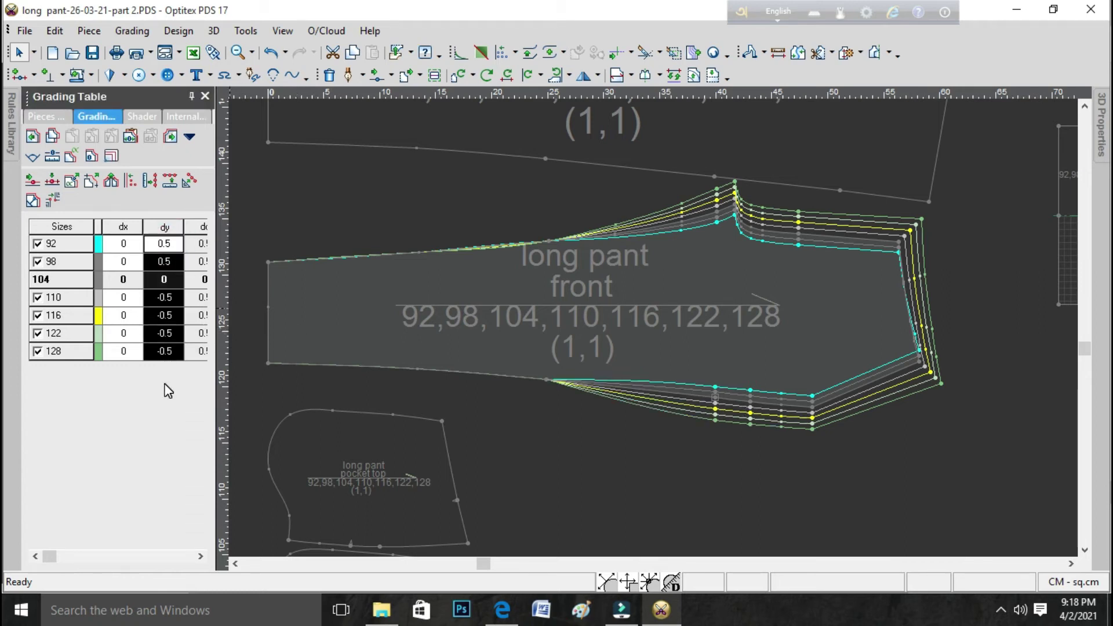
pyautogui.click(547, 380)
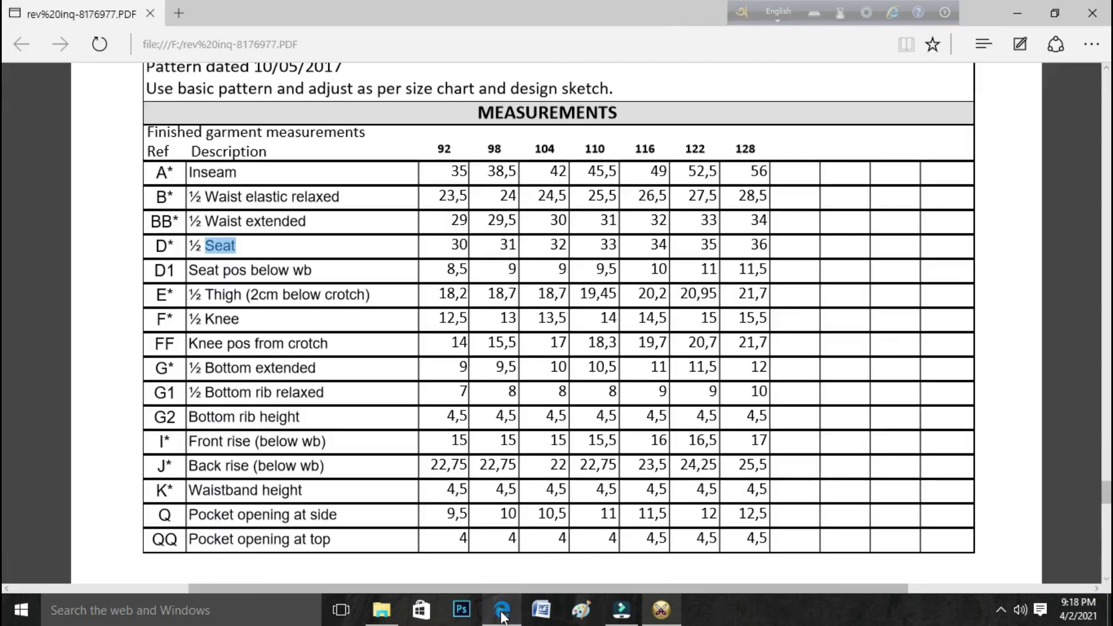
pyautogui.click(502, 610)
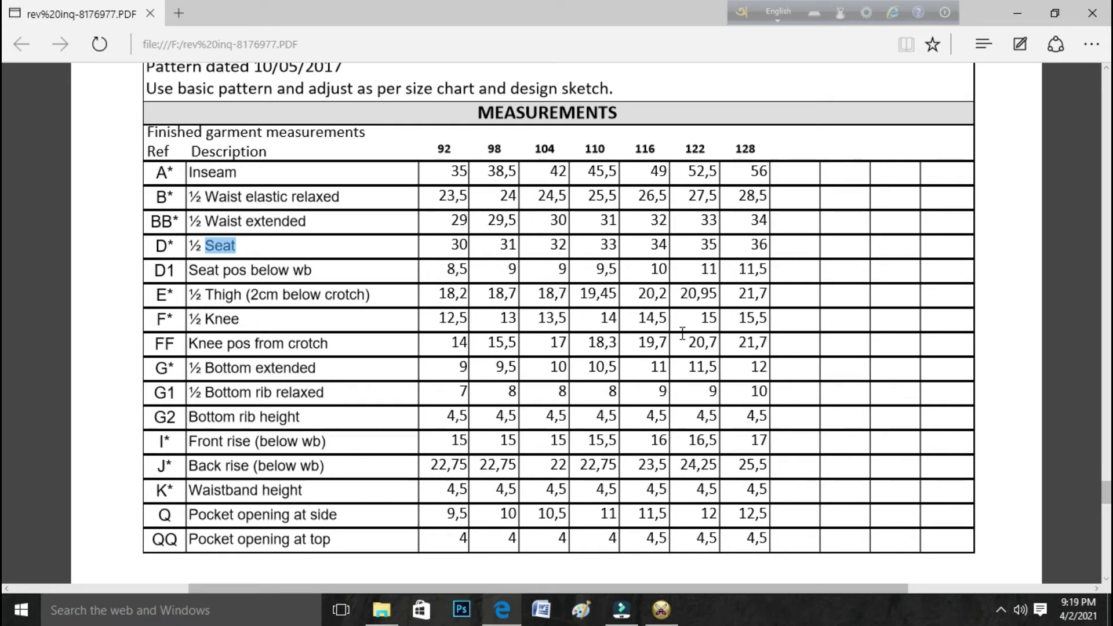
pyautogui.click(661, 612)
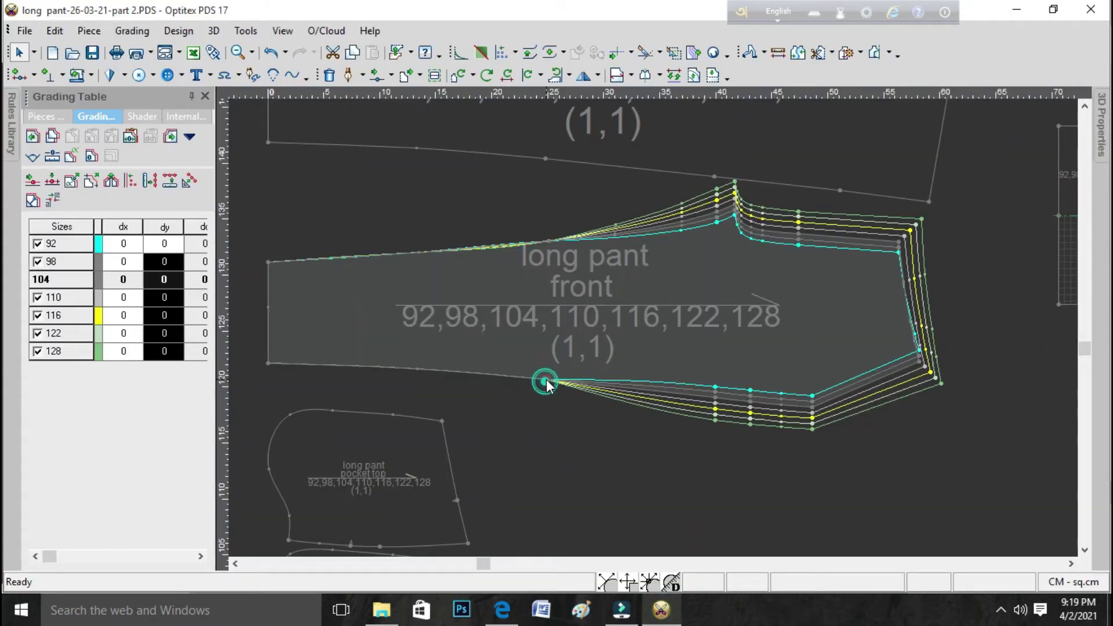
# - Grade the upper and lower leg seam points 0.3 vertically, then bring up the measurements PDF
pyautogui.click(544, 241)
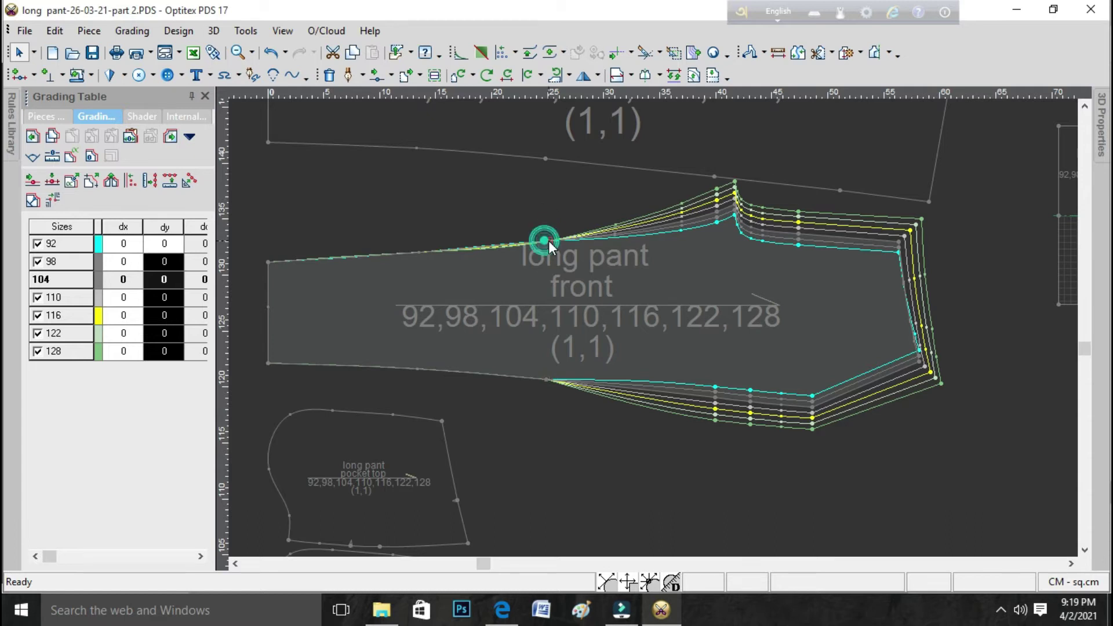
pyautogui.click(167, 243)
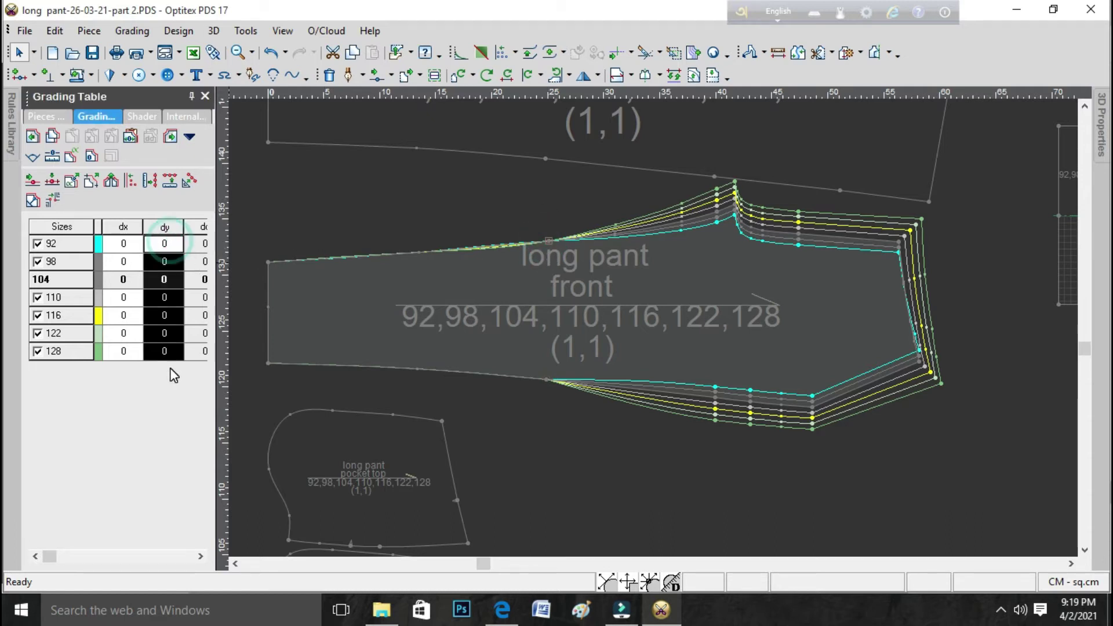
pyautogui.write('-23')
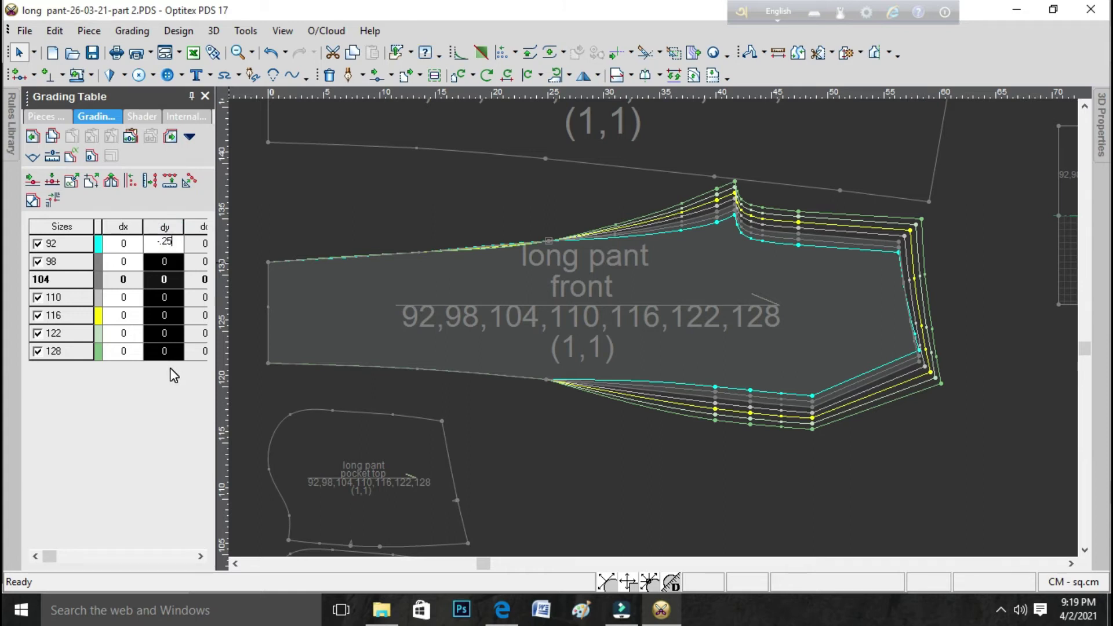
pyautogui.press('Return')
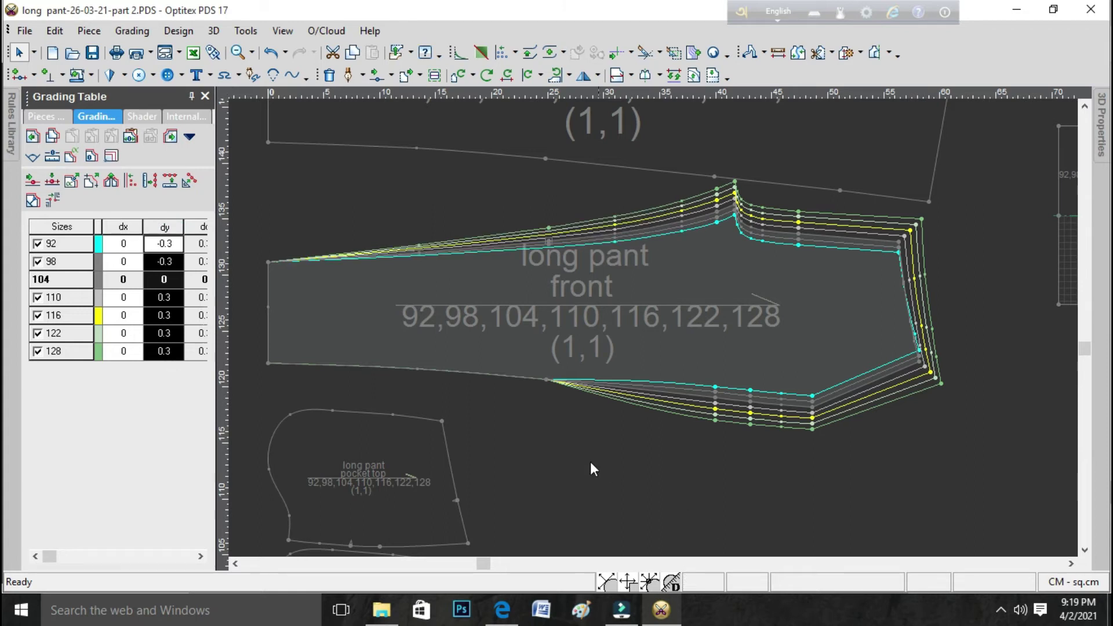
pyautogui.click(547, 379)
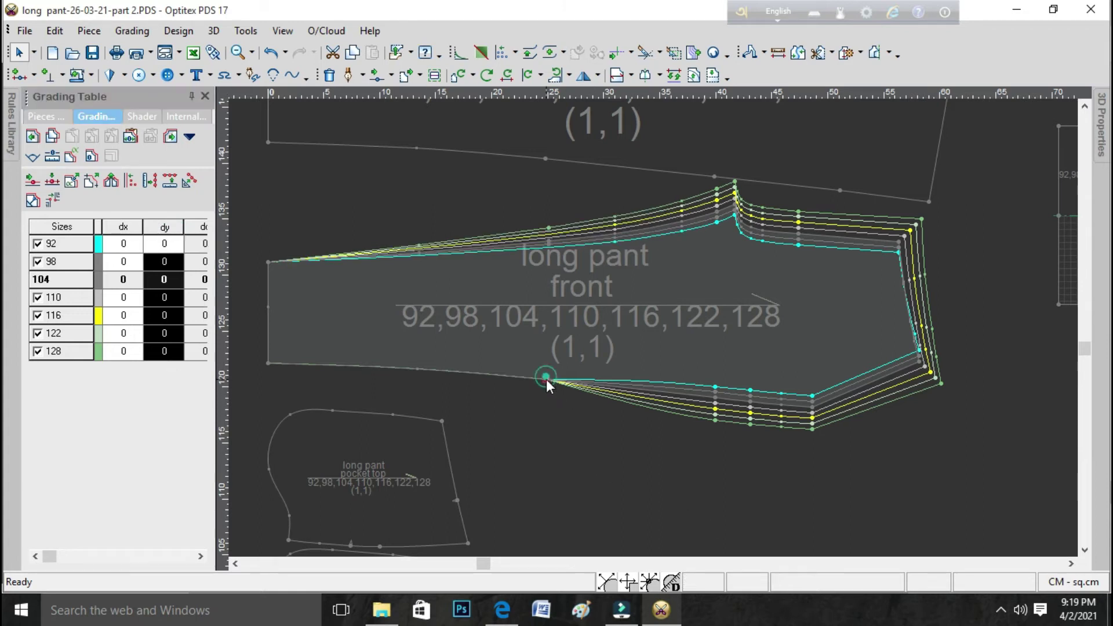
pyautogui.click(175, 244)
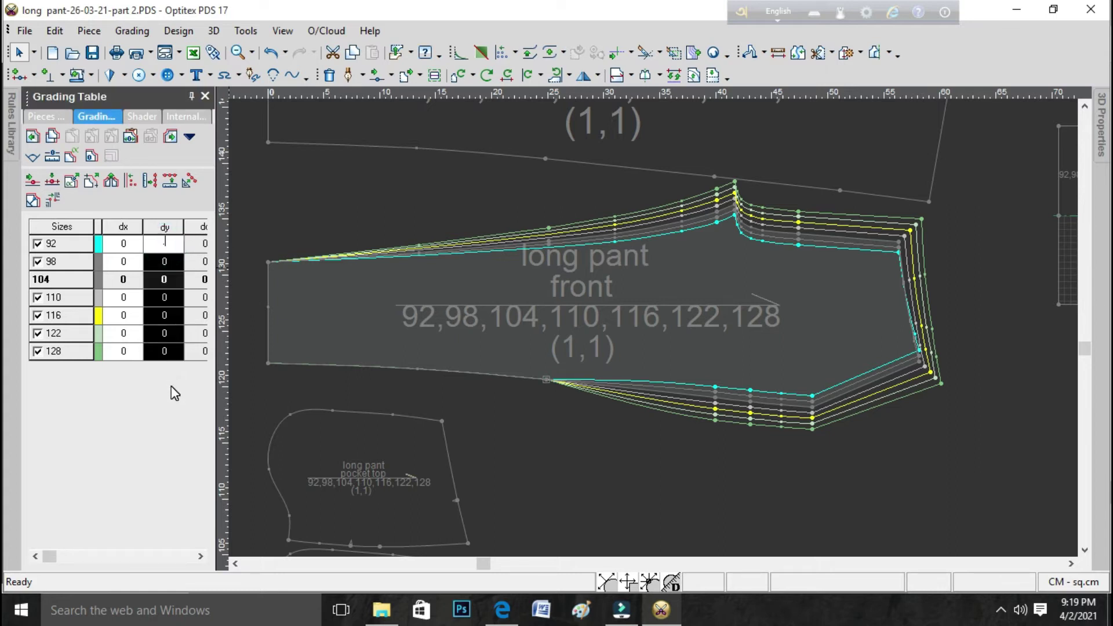
pyautogui.write('.25')
pyautogui.press('Return')
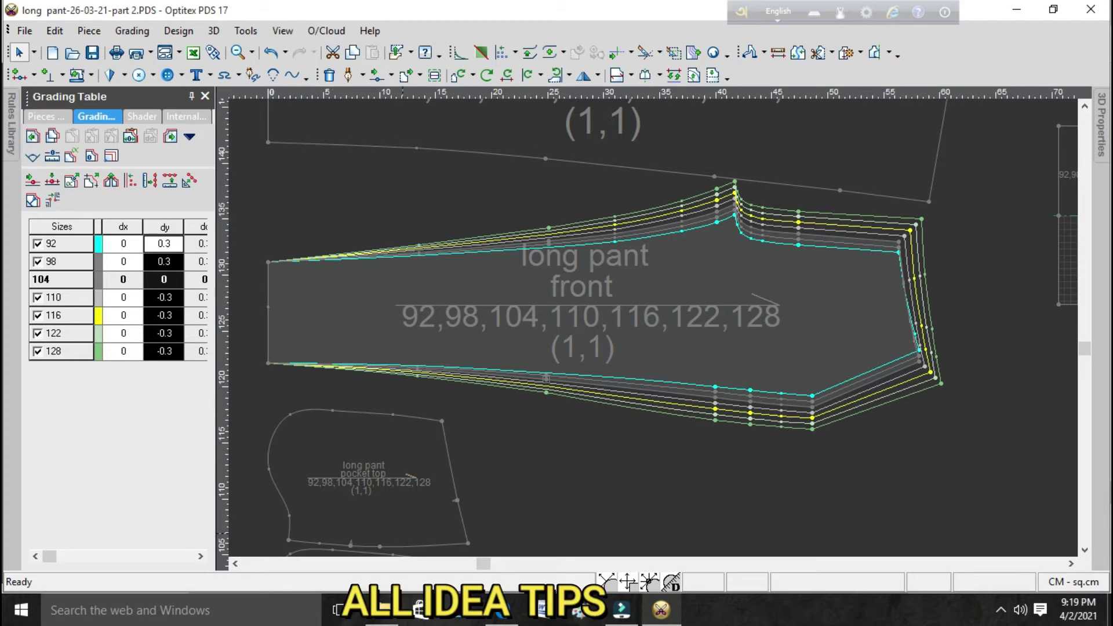
pyautogui.hotkey('alt', 'Tab')
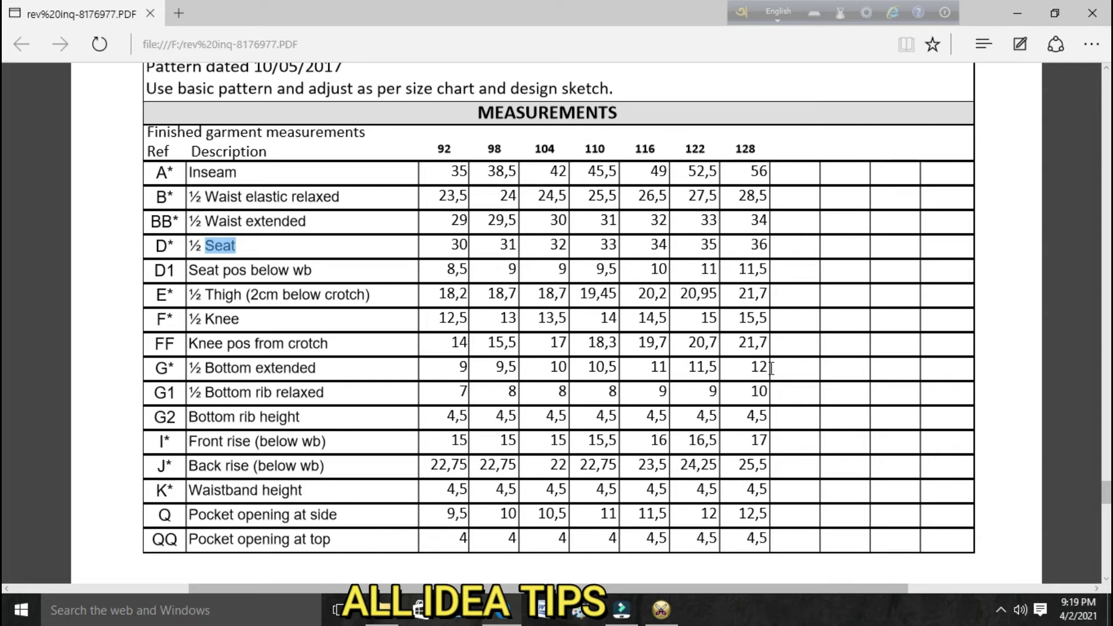
# - Give the top hem corner dy -0.3 and the bottom hem corner dy 0.3 for sizes 92–128
pyautogui.click(664, 610)
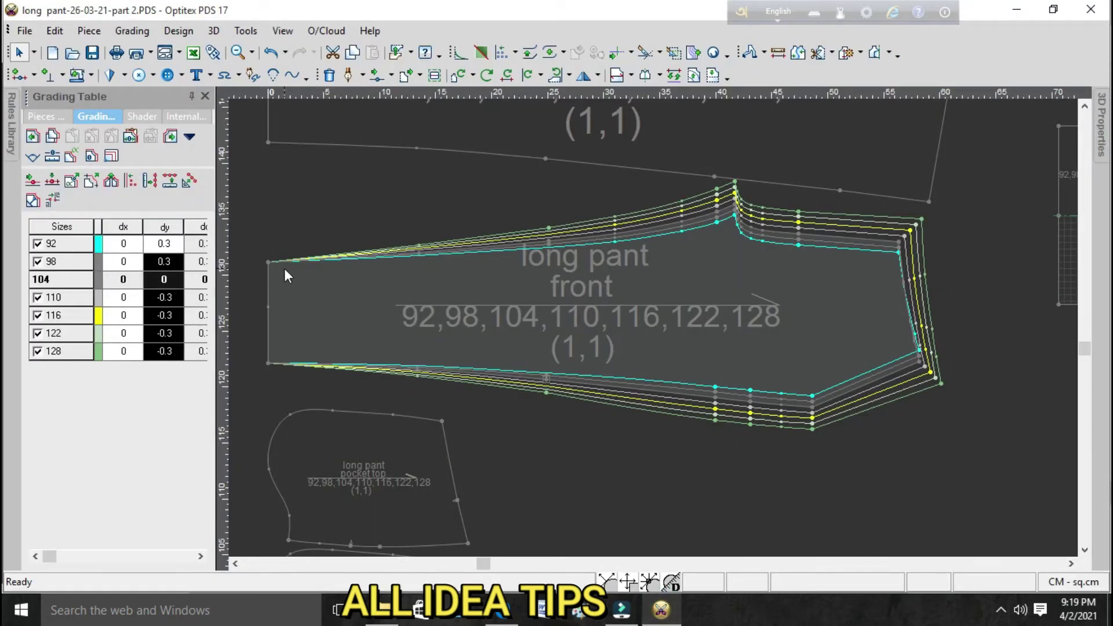
pyautogui.click(268, 261)
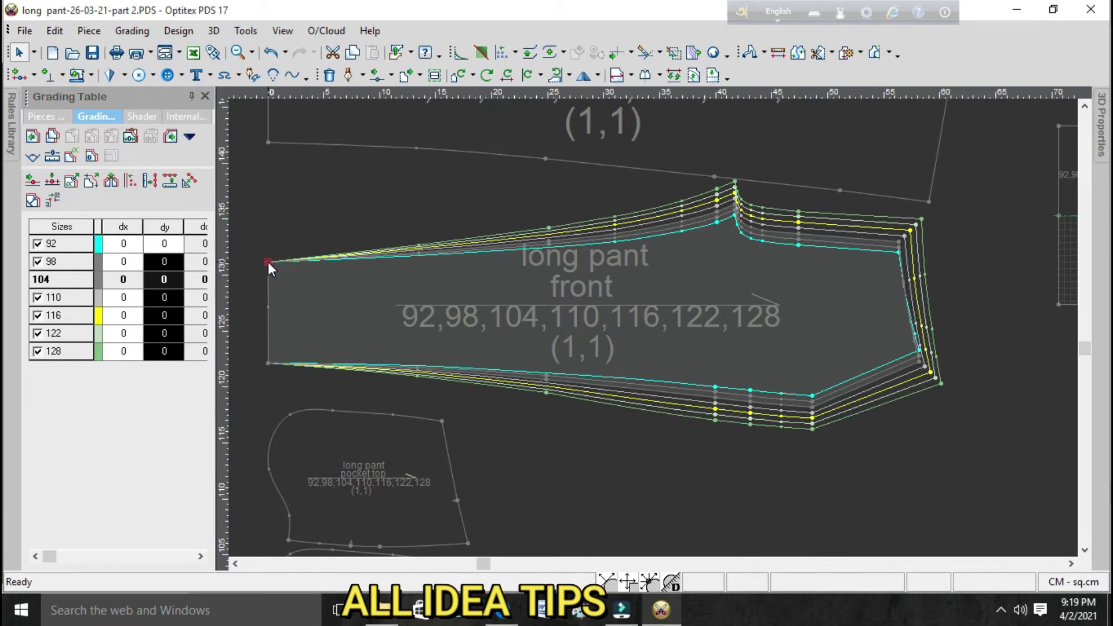
pyautogui.scroll(-1, 268, 262)
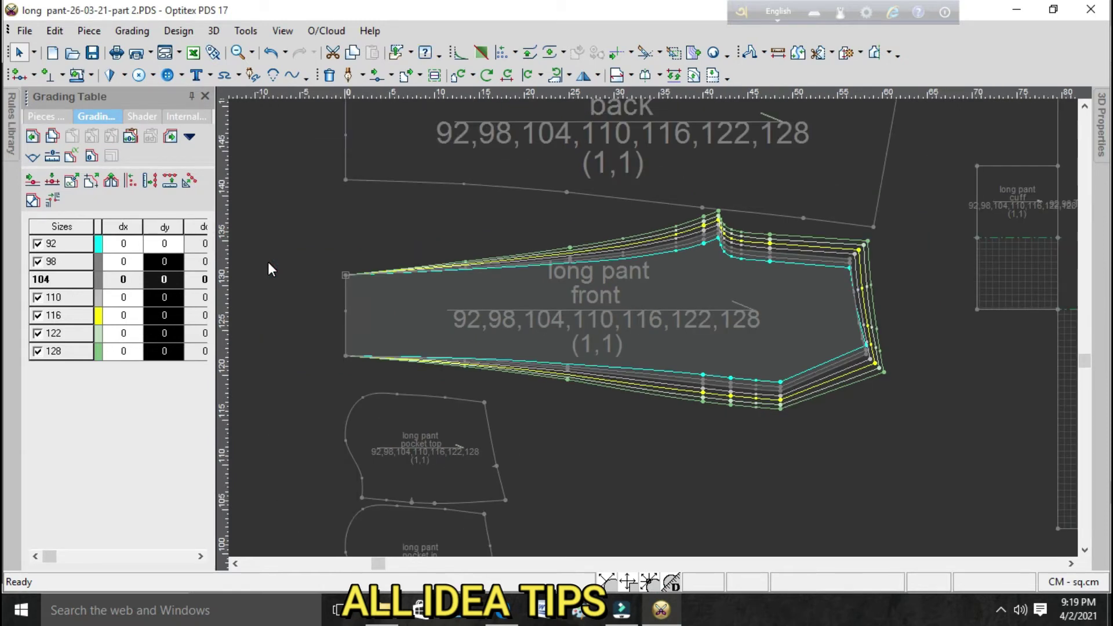
pyautogui.click(174, 246)
pyautogui.moveTo(174, 314); pyautogui.dragTo(163, 371)
pyautogui.write('-')
pyautogui.write('0.3')
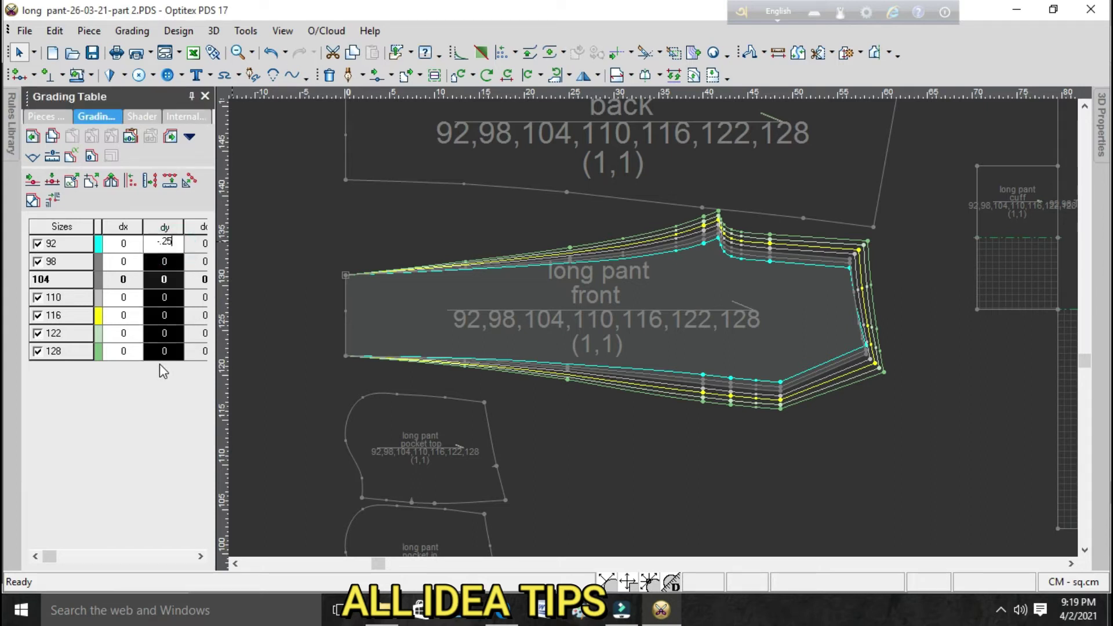
pyautogui.press('Return')
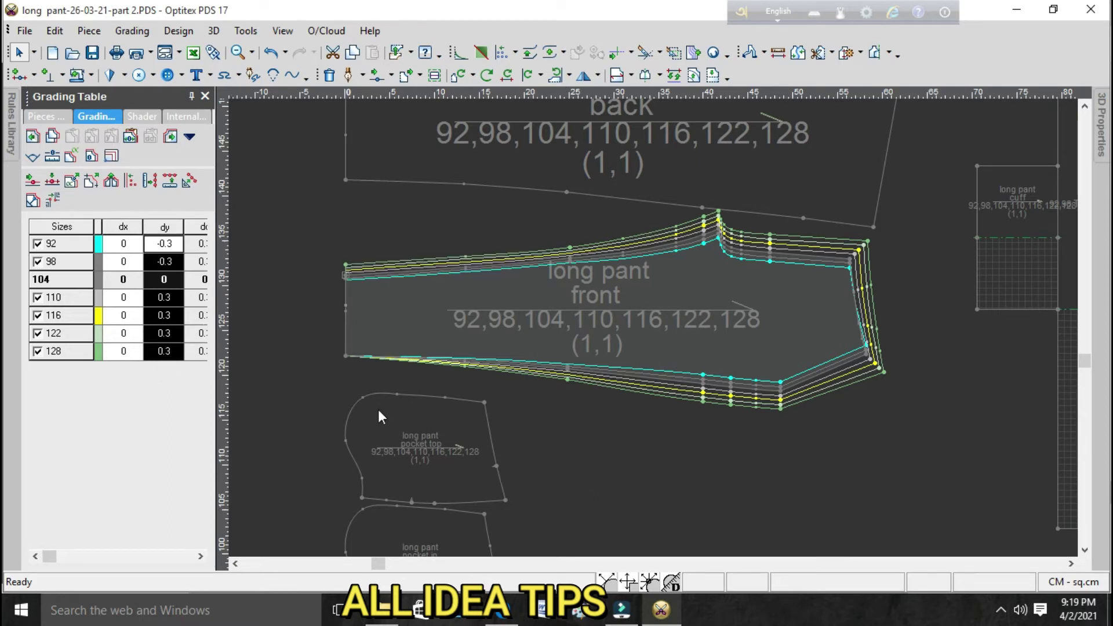
pyautogui.click(347, 354)
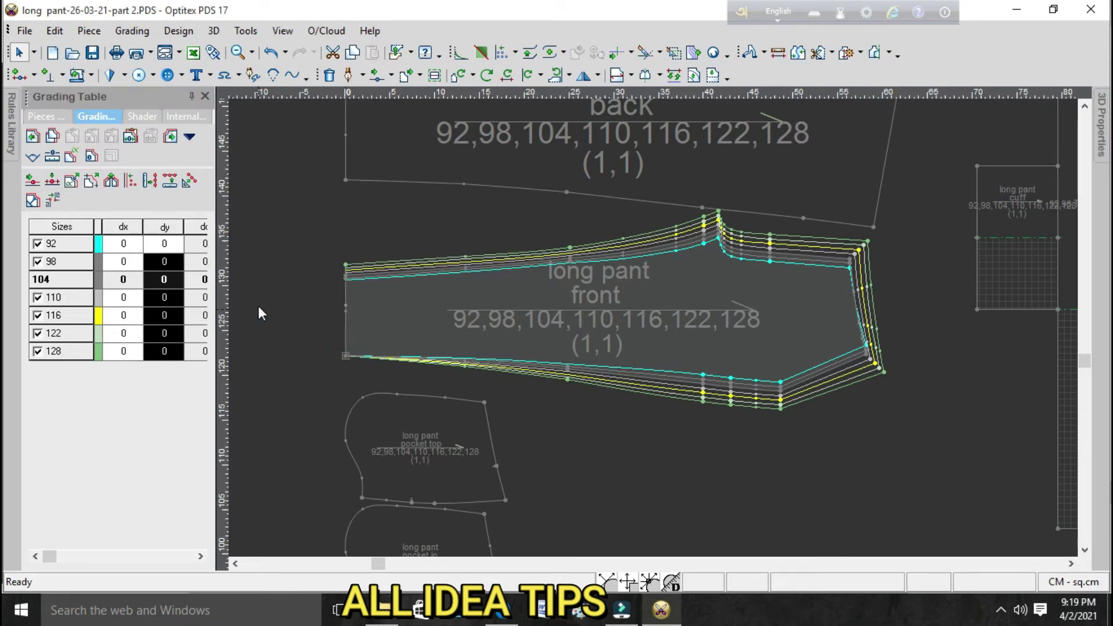
pyautogui.click(169, 248)
pyautogui.write('0.3')
pyautogui.press('Return')
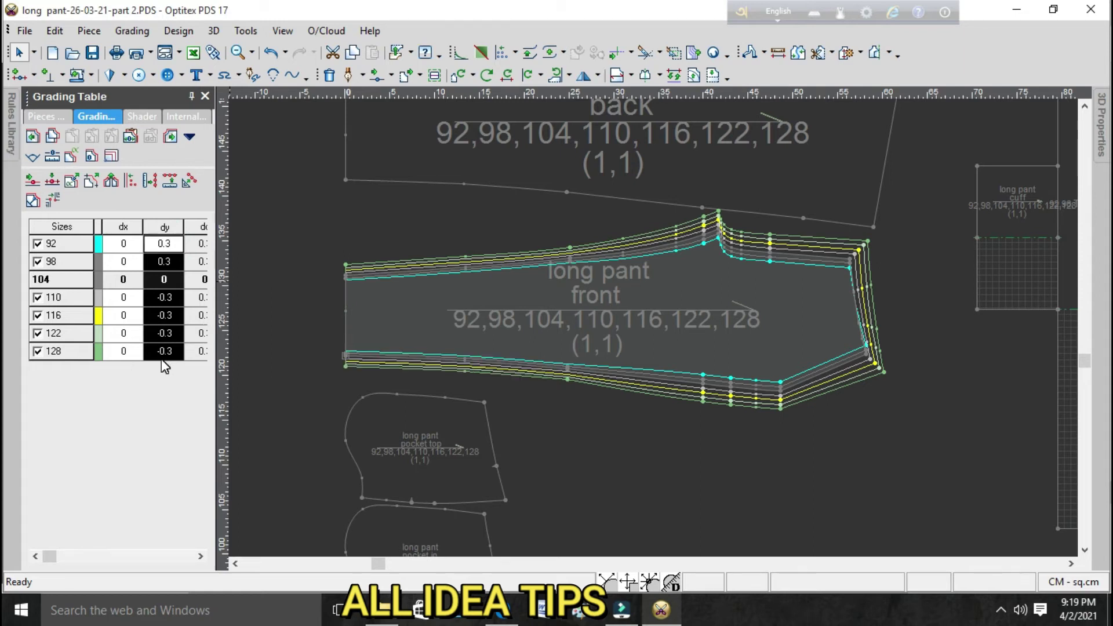
# - Check the PDF's Inseam row (35 to 56 across sizes 92–128), then return to Optitex
pyautogui.click(501, 616)
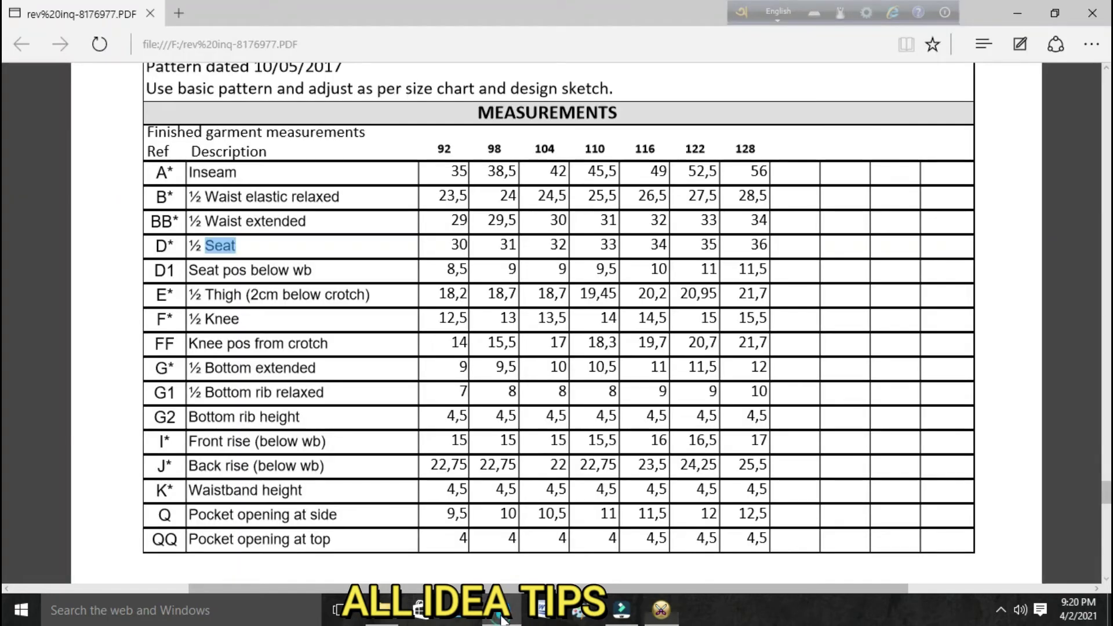
pyautogui.moveTo(191, 171); pyautogui.dragTo(773, 171)
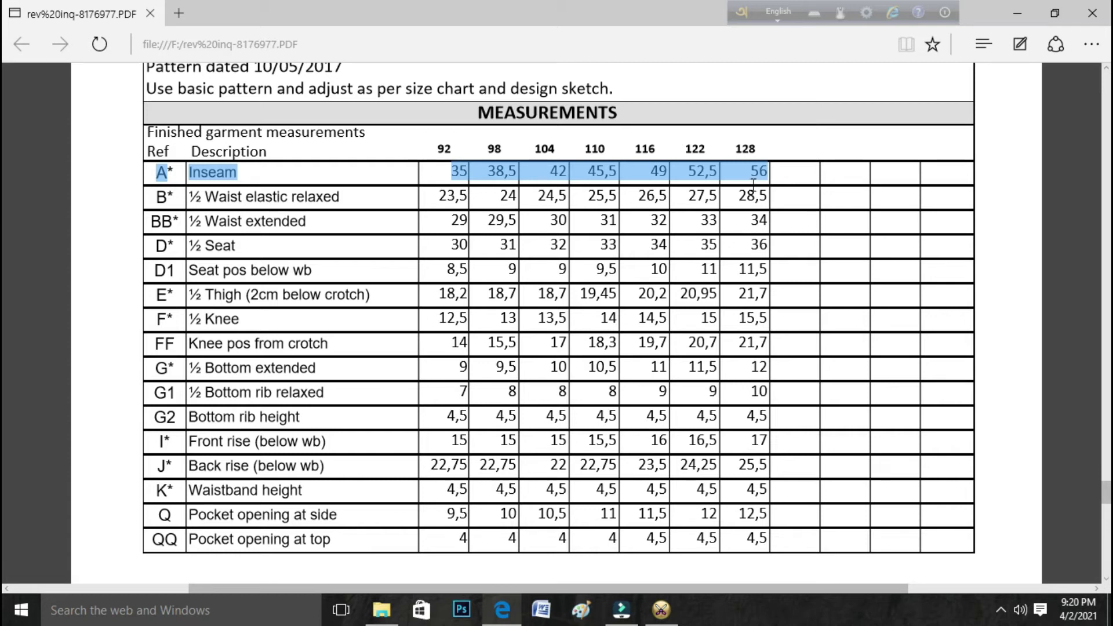
pyautogui.click(667, 613)
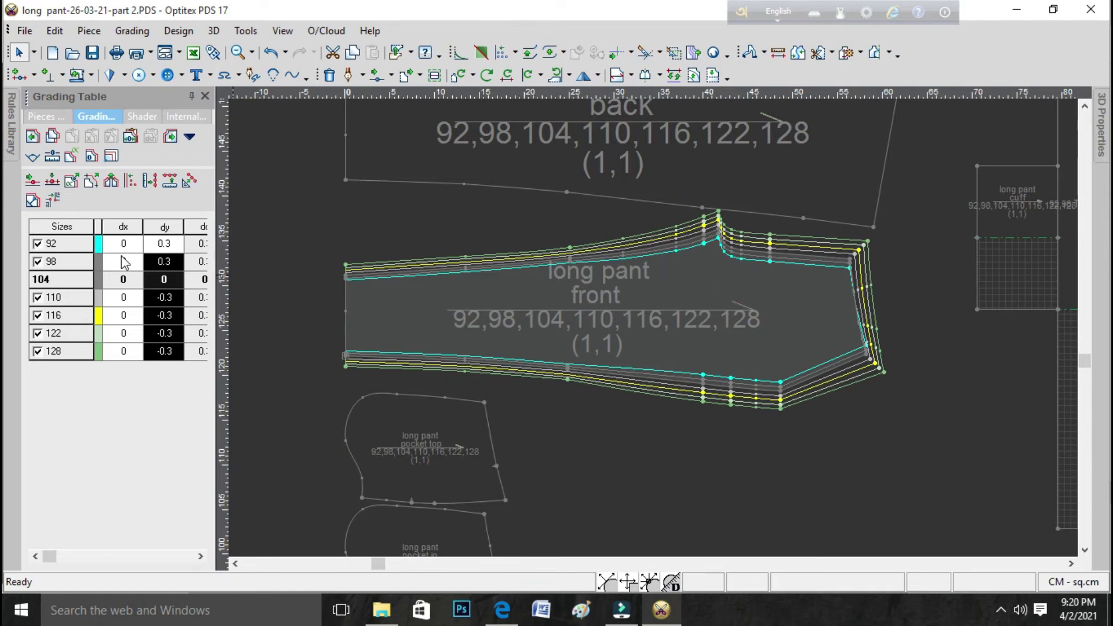
# - Give both front hem corner points a 3 cm horizontal grade for every size
pyautogui.moveTo(134, 246); pyautogui.dragTo(130, 355)
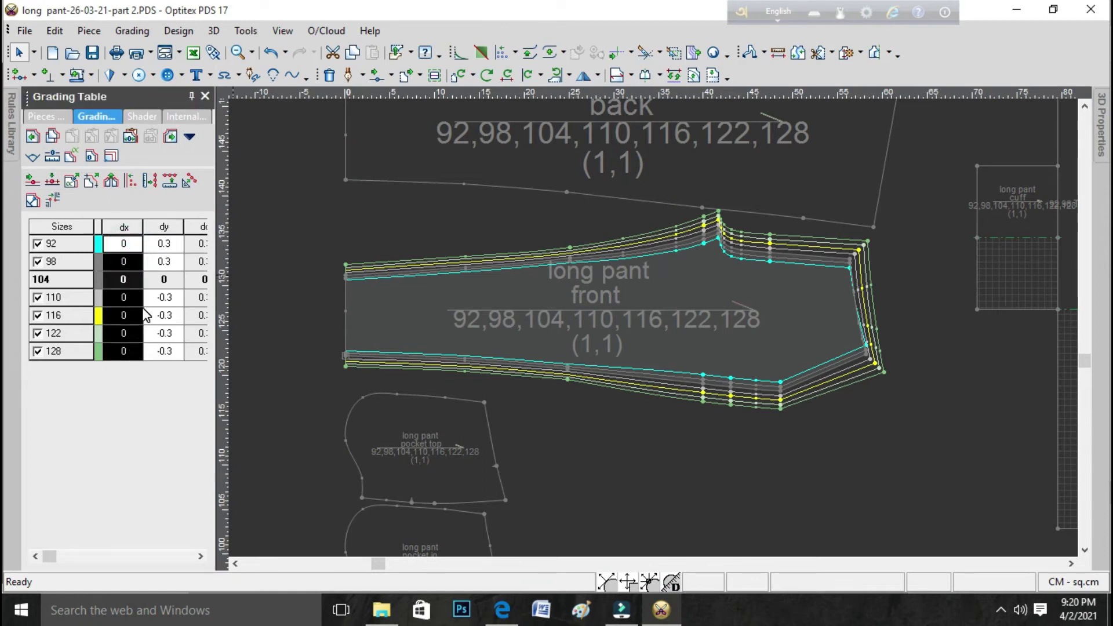
pyautogui.write('3')
pyautogui.press('Return')
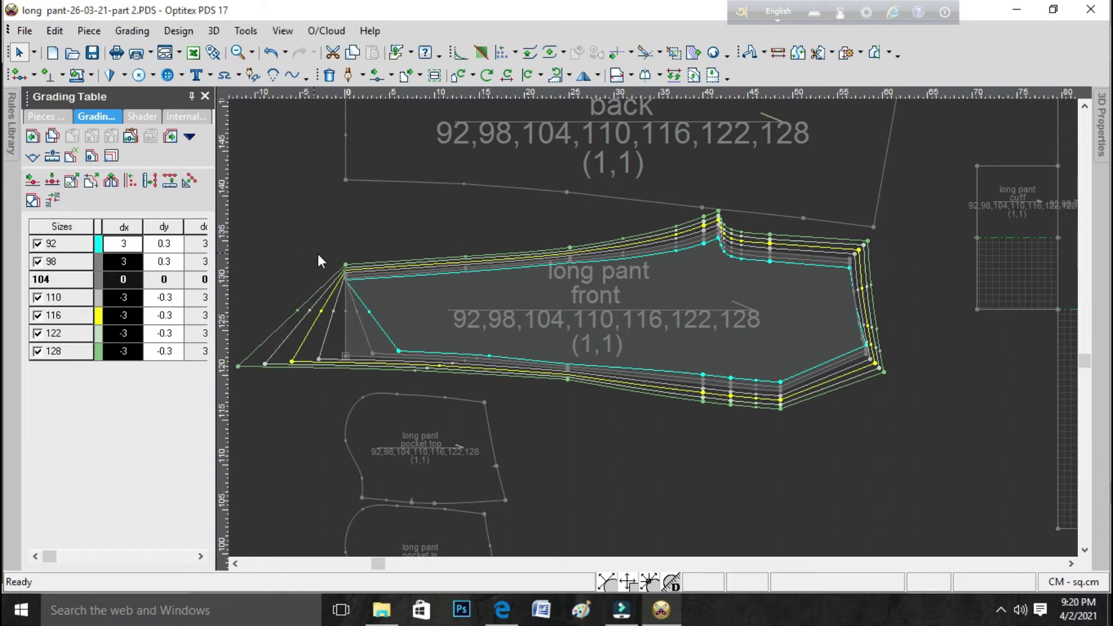
pyautogui.click(349, 278)
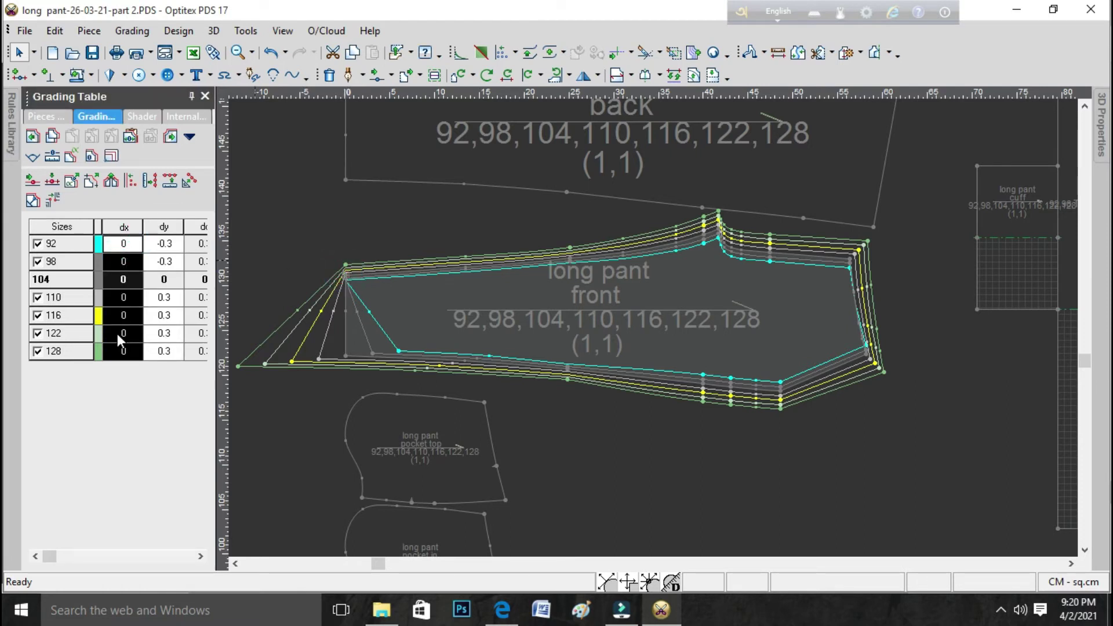
pyautogui.write('3')
pyautogui.press('Return')
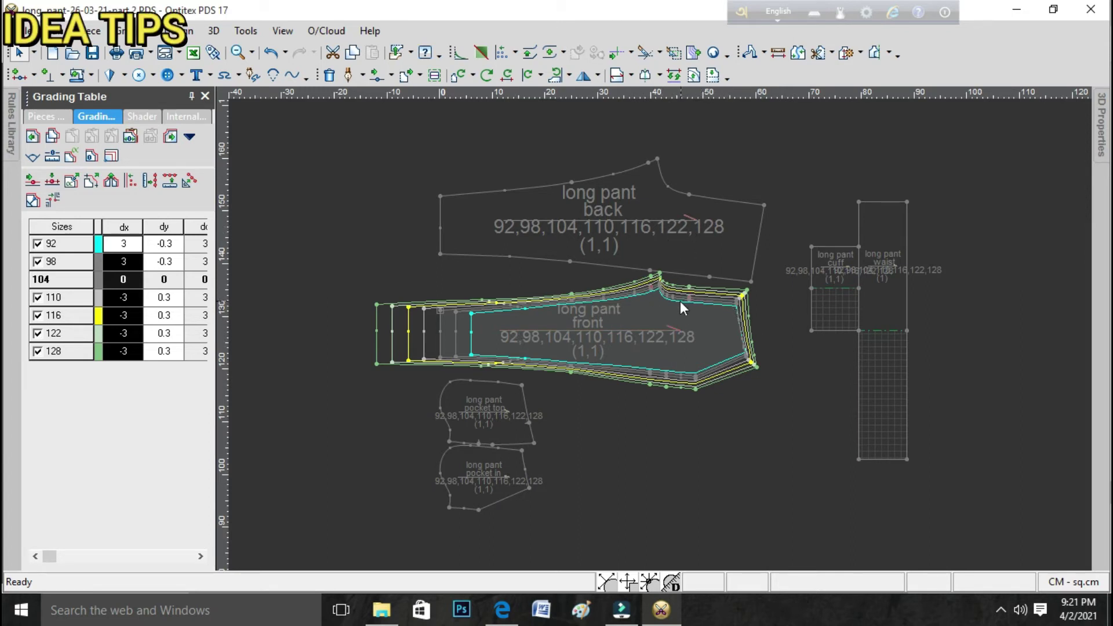
# - Copy the X and Y grading of two front waist points onto the matching back waist points
pyautogui.click(718, 333)
pyautogui.click(737, 301)
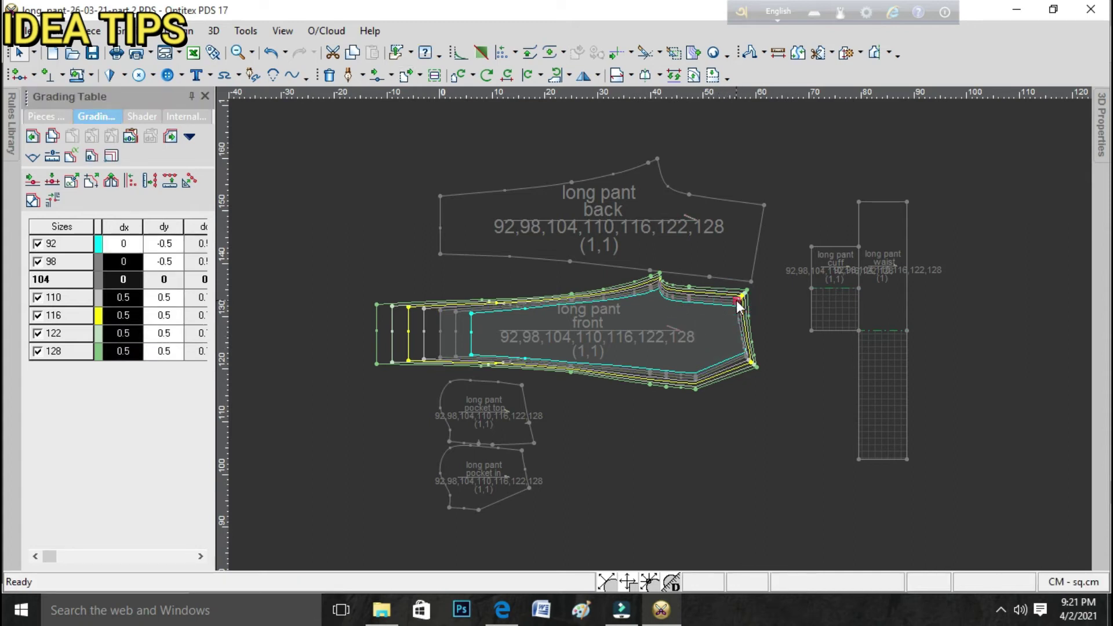
pyautogui.click(52, 138)
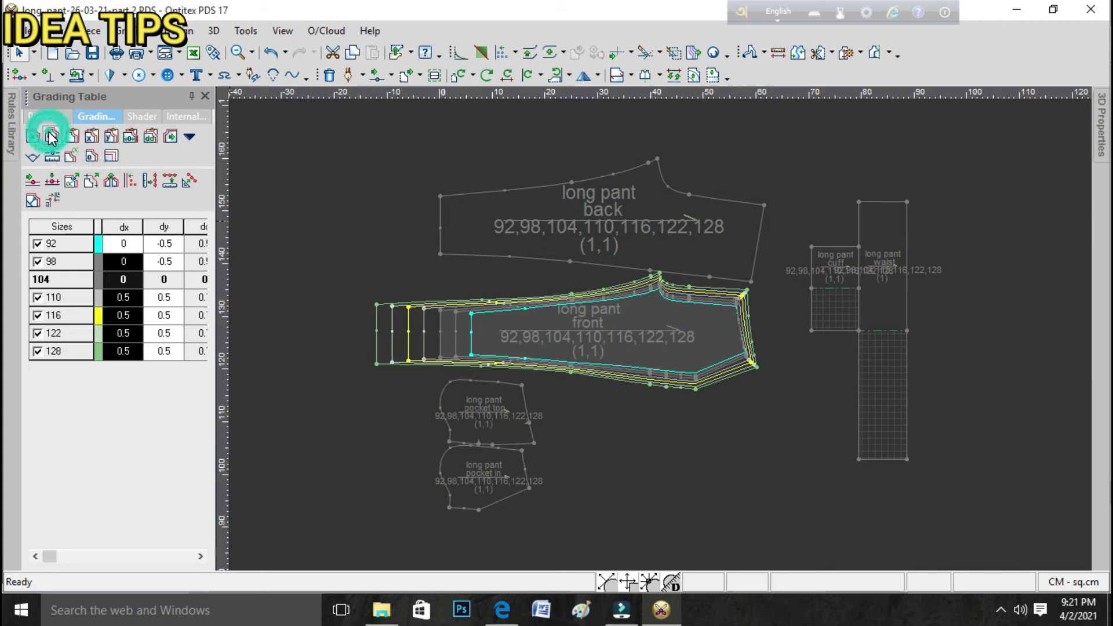
pyautogui.click(763, 205)
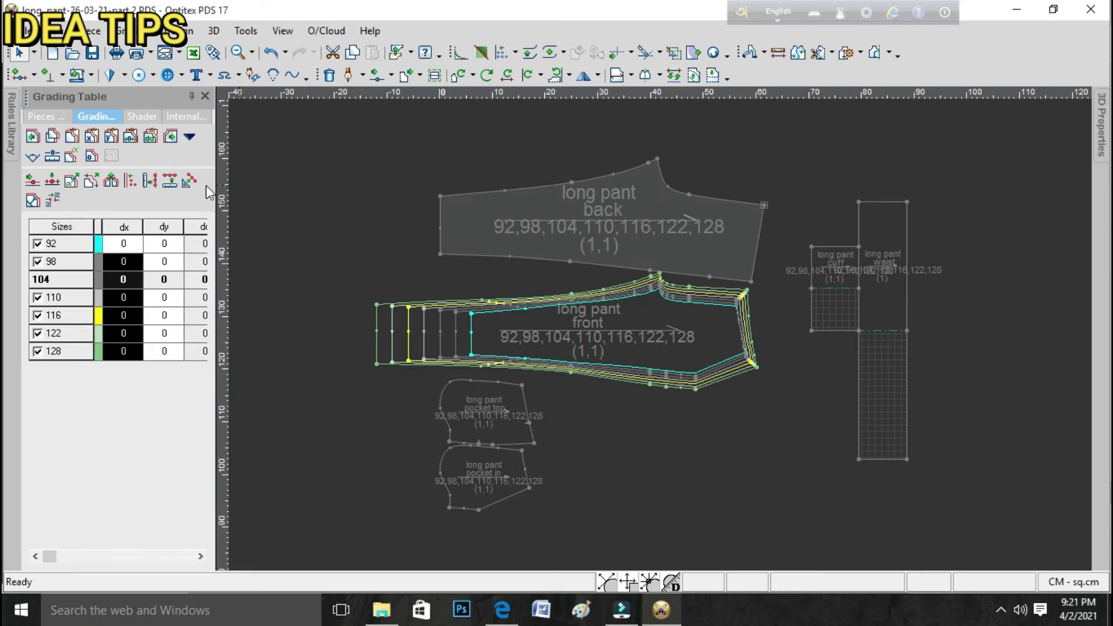
pyautogui.click(92, 136)
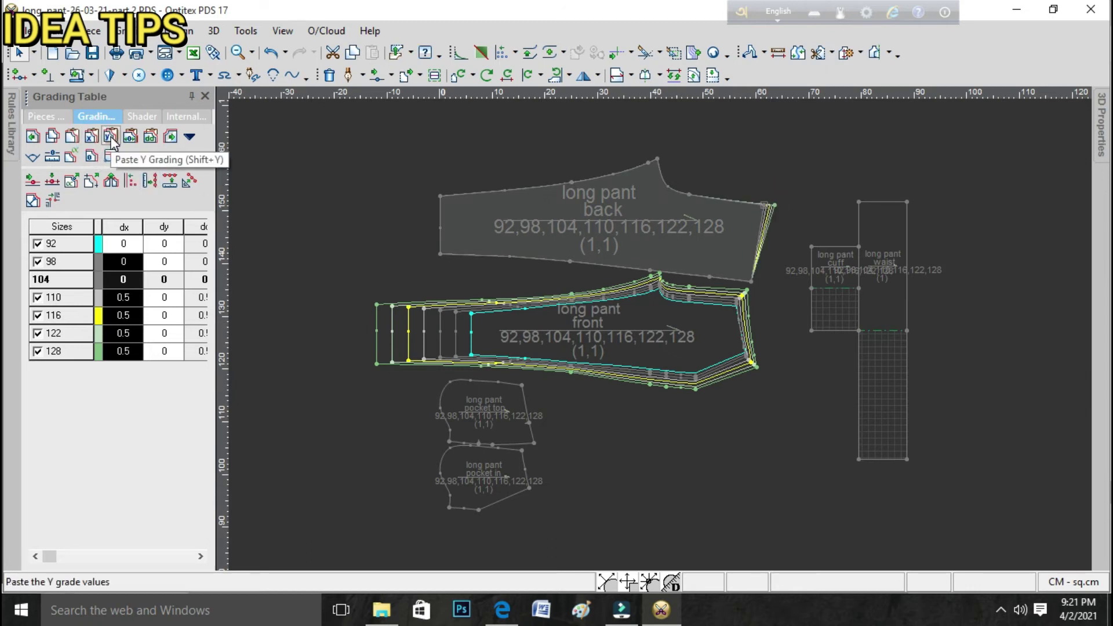
pyautogui.click(110, 137)
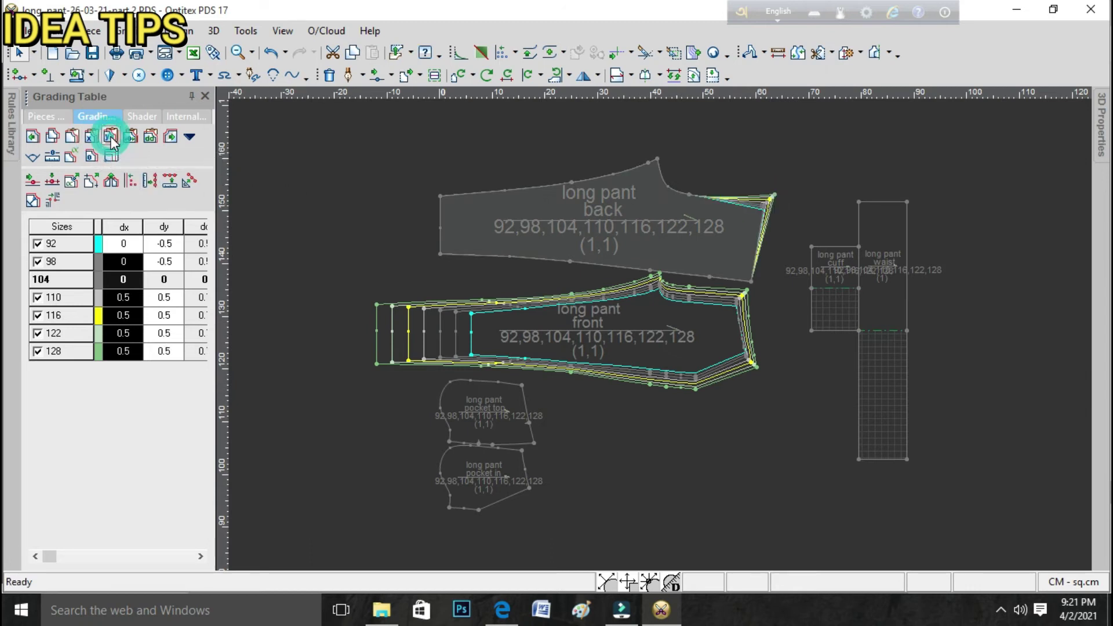
pyautogui.click(689, 296)
pyautogui.click(58, 134)
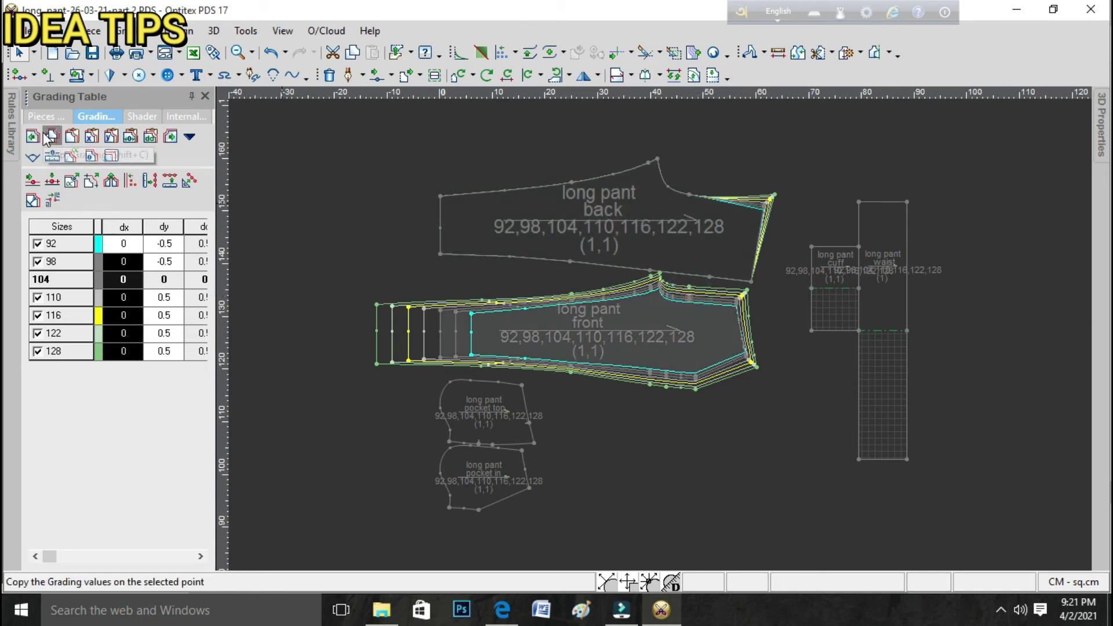
pyautogui.click(690, 193)
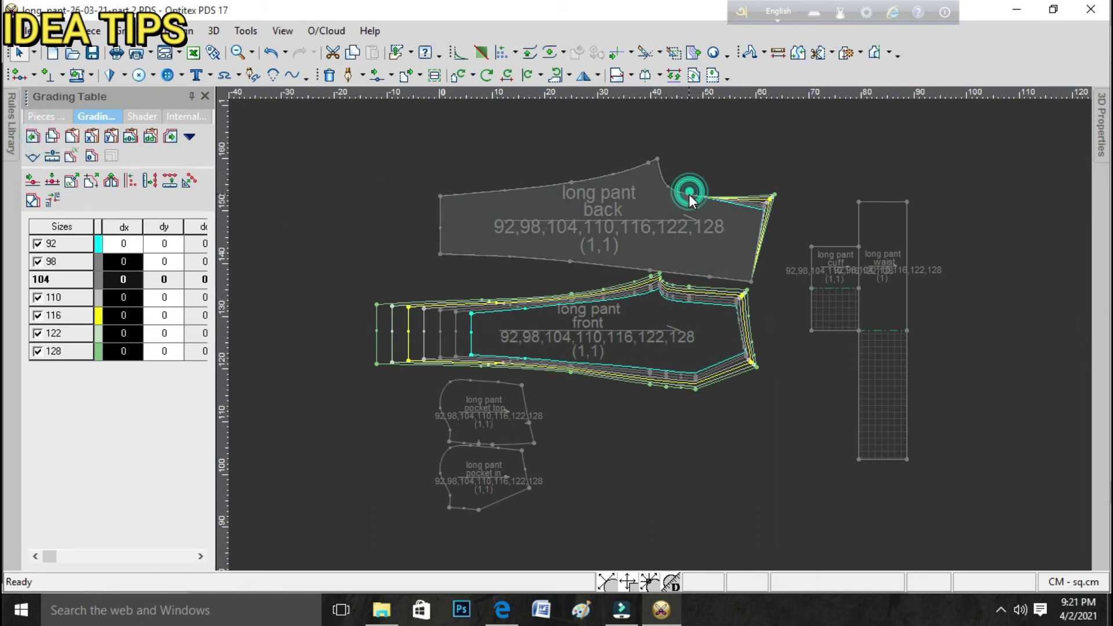
pyautogui.click(90, 137)
pyautogui.click(111, 137)
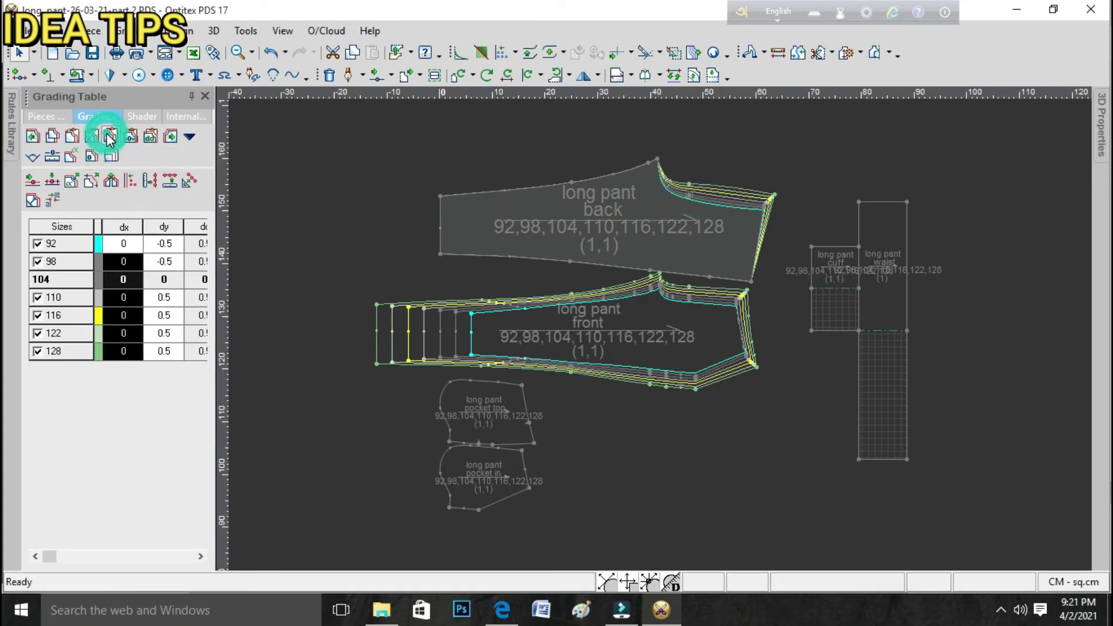
# - Transfer the front crotch and top-edge point grading to the back, and copy a 0.3-graded front point
pyautogui.click(658, 283)
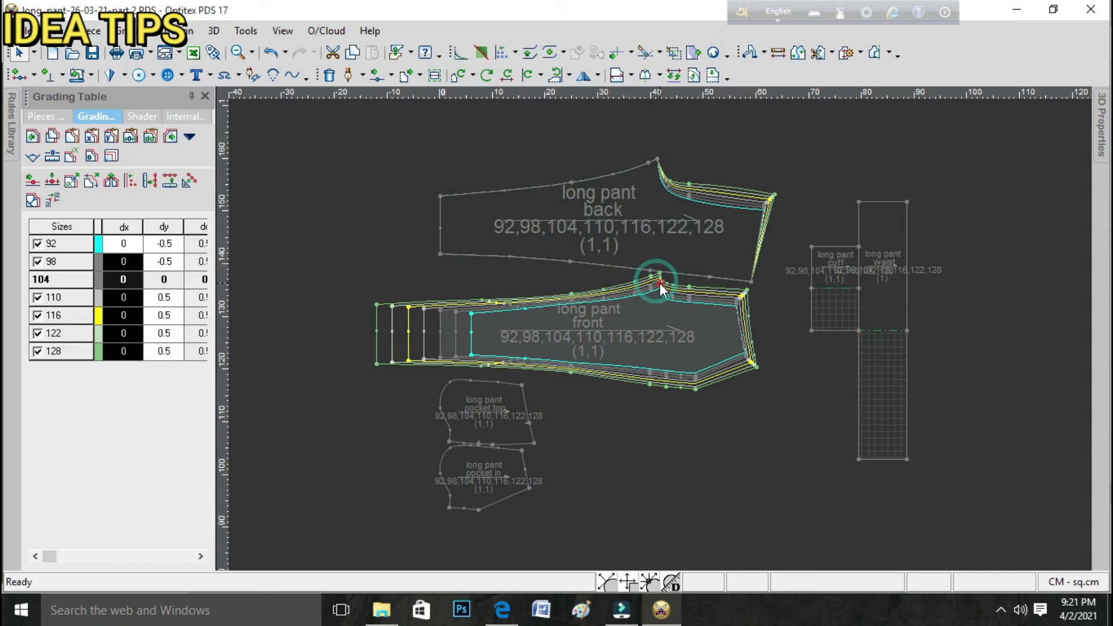
pyautogui.click(55, 138)
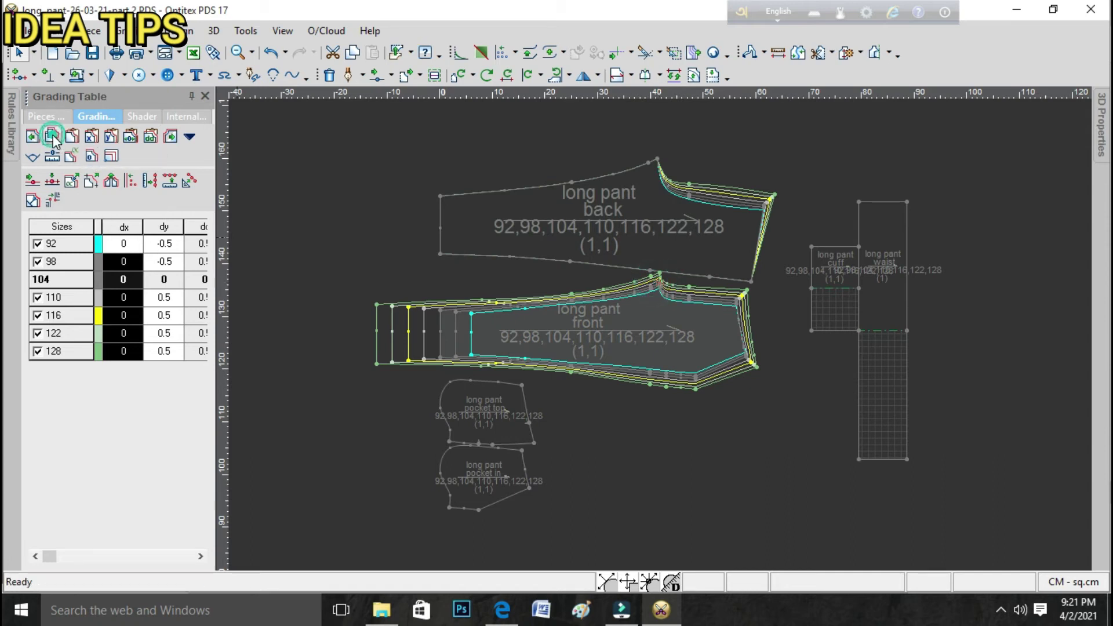
pyautogui.click(656, 158)
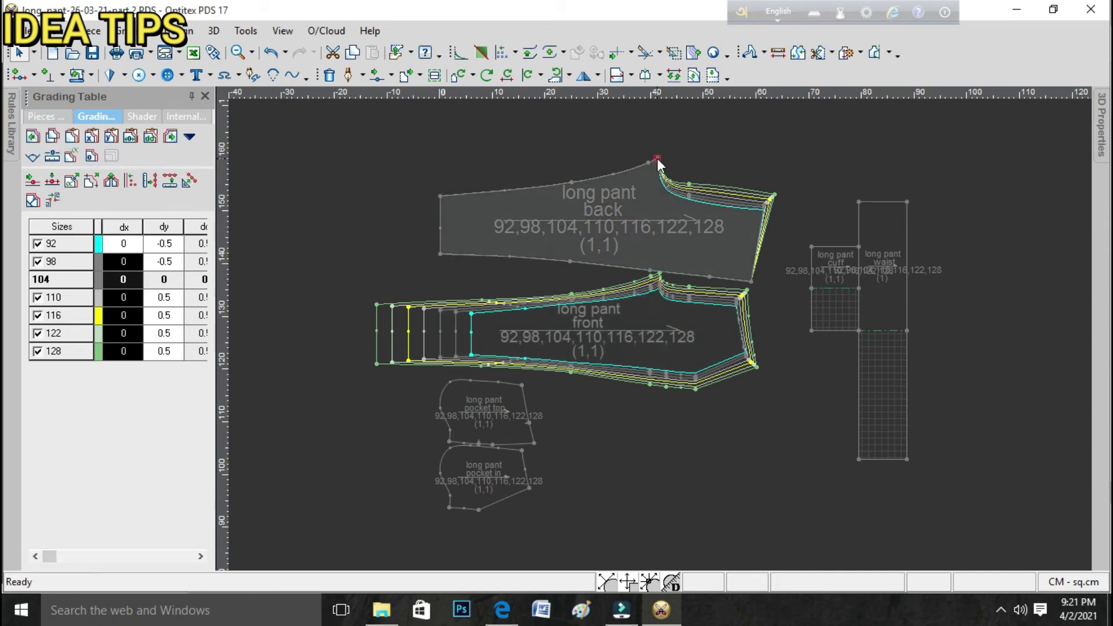
pyautogui.click(91, 136)
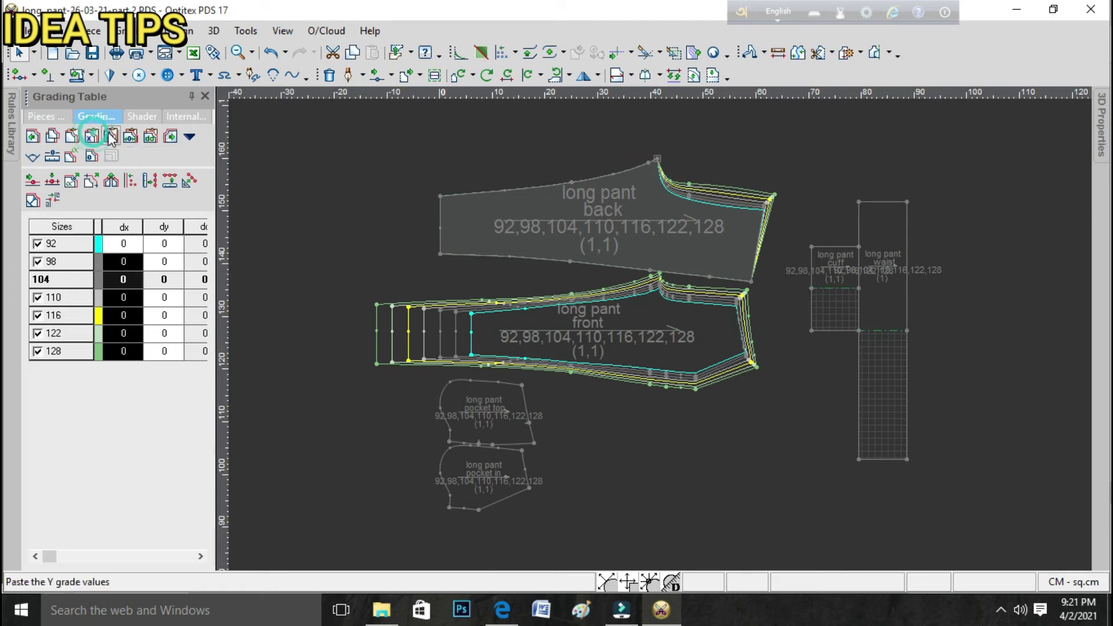
pyautogui.click(653, 288)
pyautogui.click(58, 138)
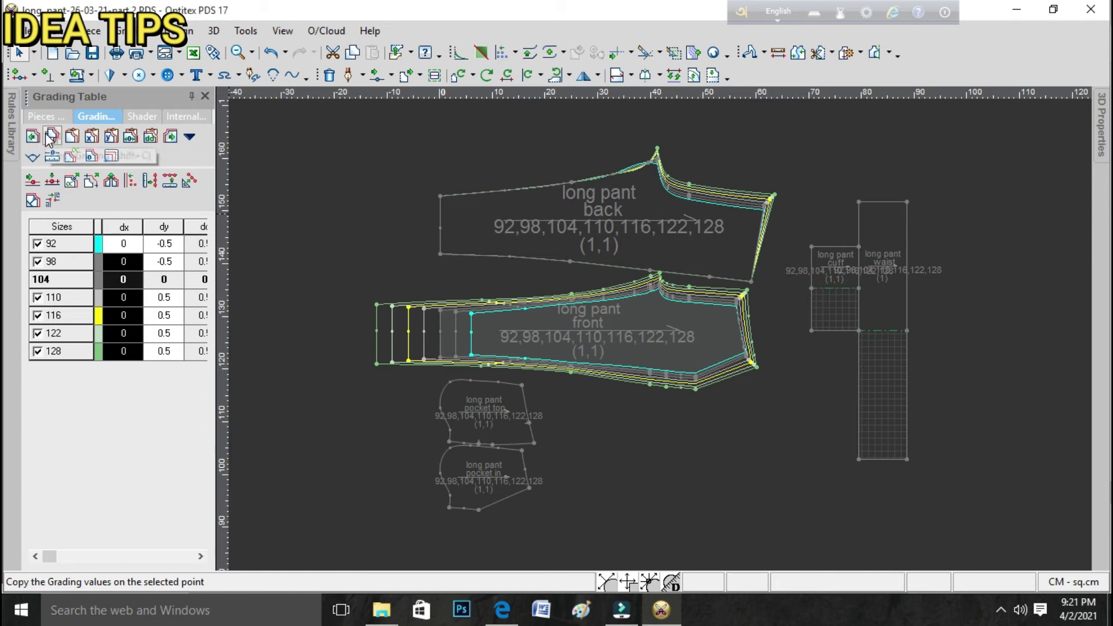
pyautogui.click(648, 162)
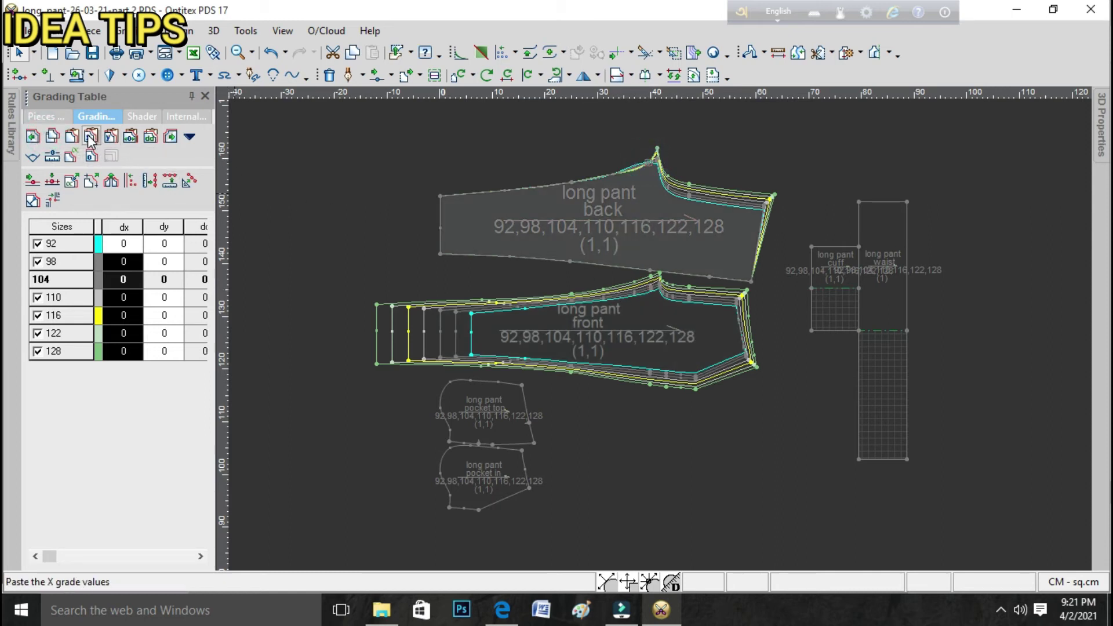
pyautogui.click(110, 137)
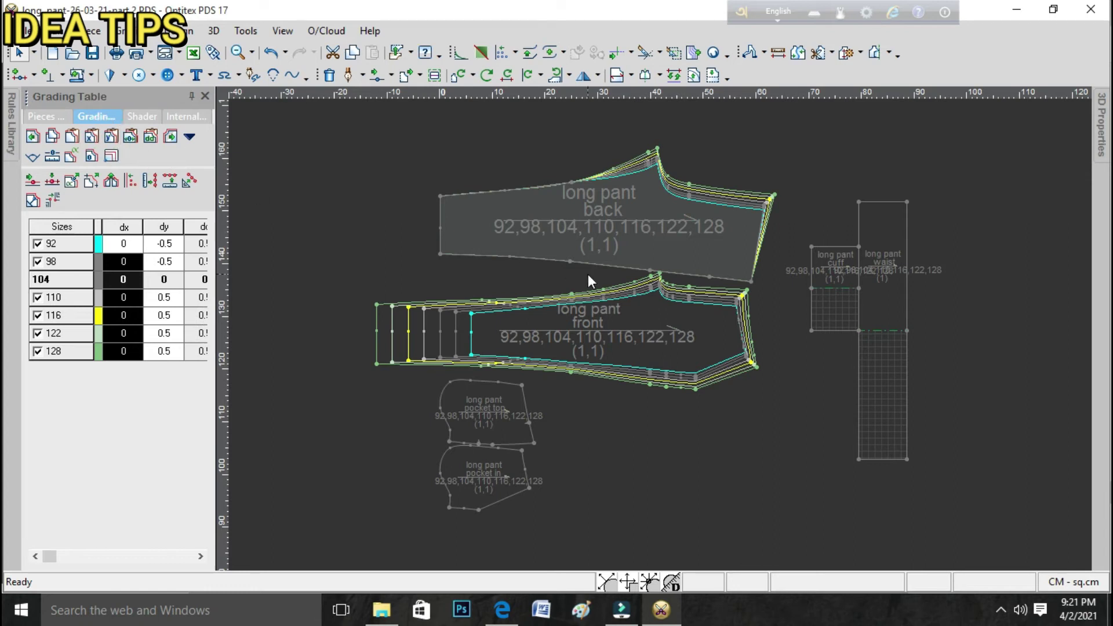
pyautogui.click(572, 298)
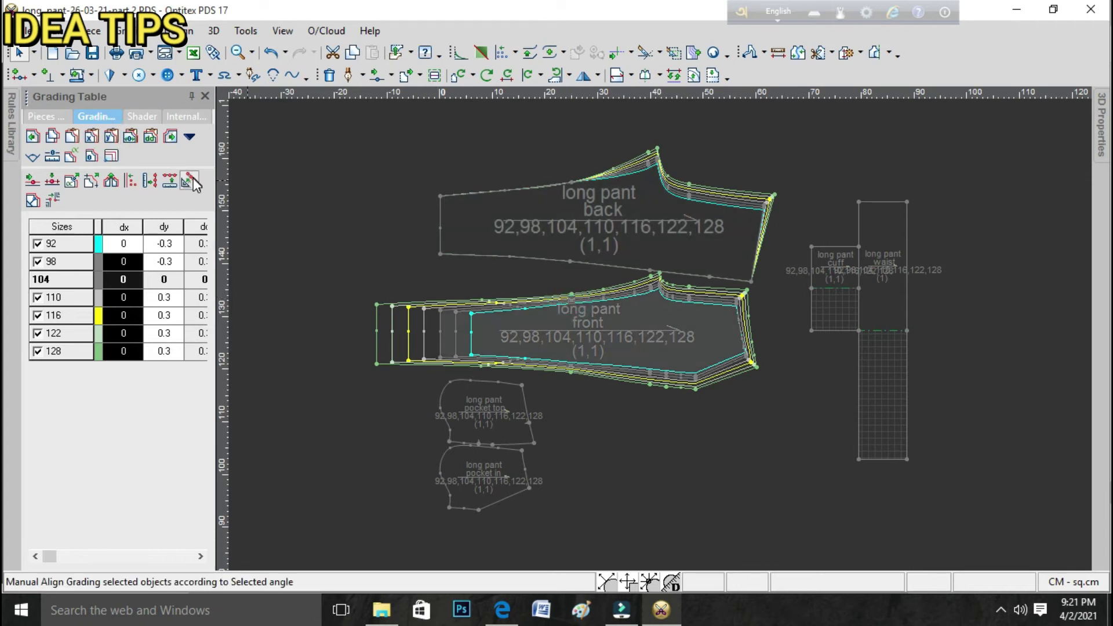
pyautogui.click(58, 141)
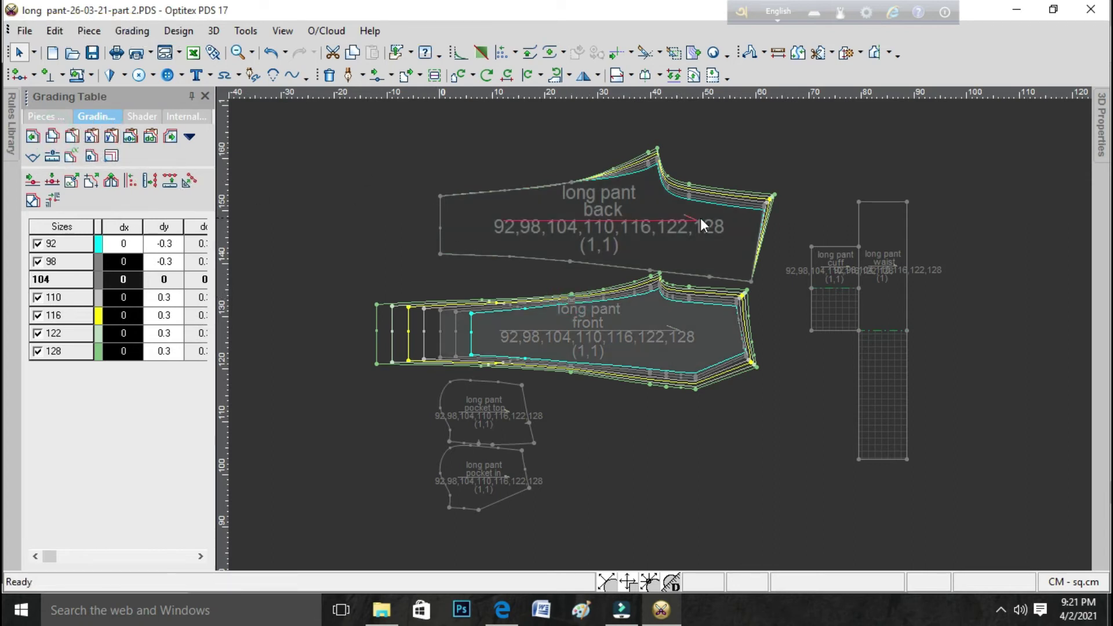
# - Paste the 0.3 grade onto the back top-edge point and copy the upper hem corner's grading to the back
pyautogui.click(571, 182)
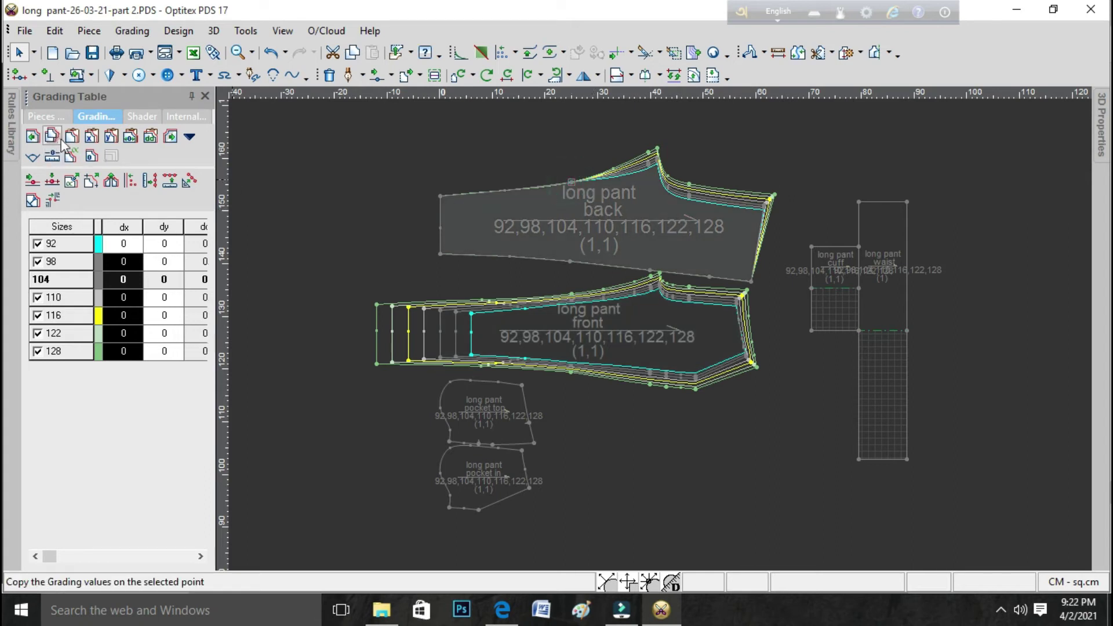
pyautogui.click(110, 137)
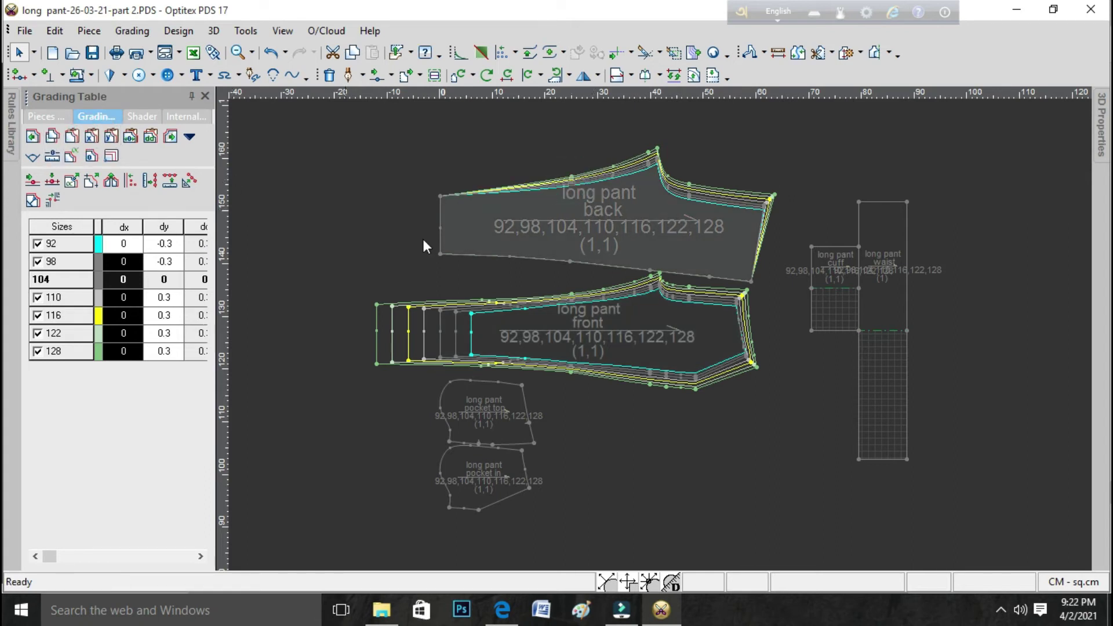
pyautogui.click(472, 313)
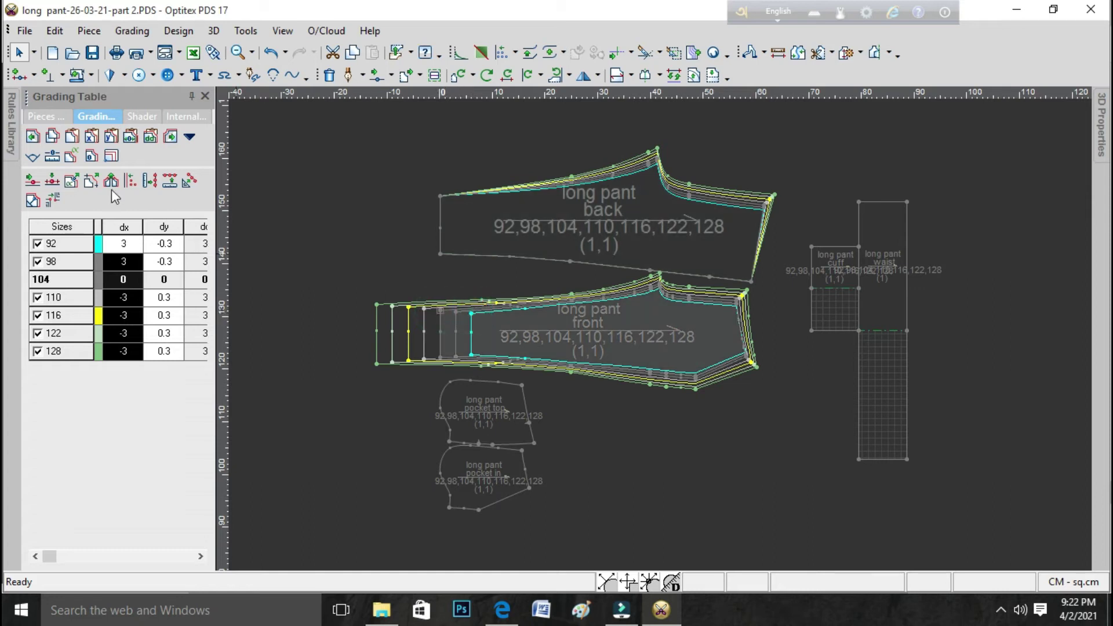
pyautogui.click(53, 136)
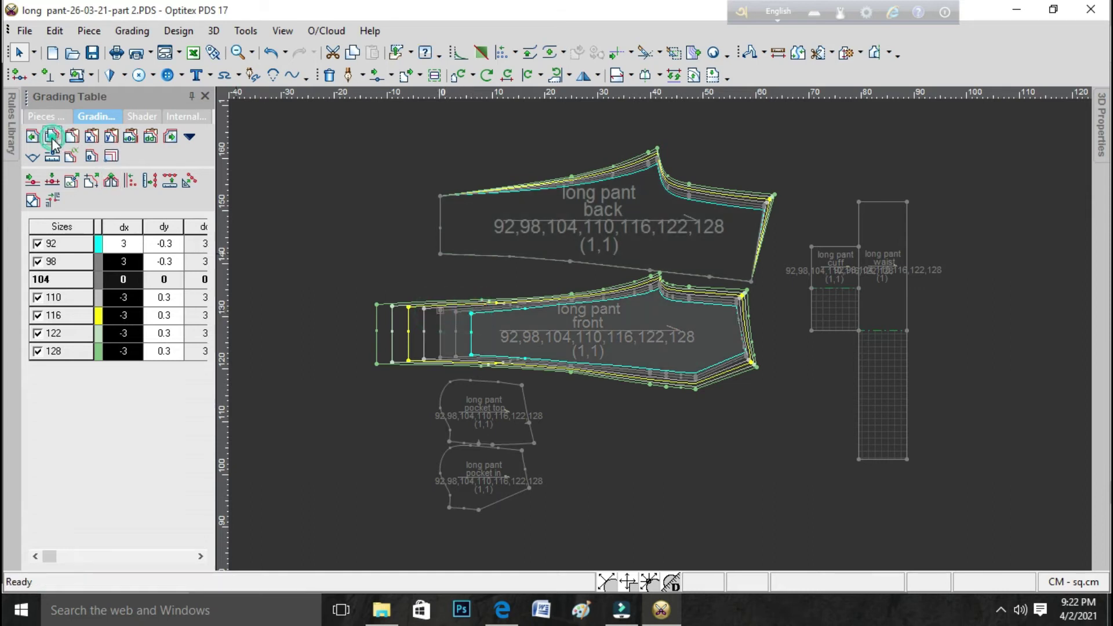
pyautogui.click(442, 197)
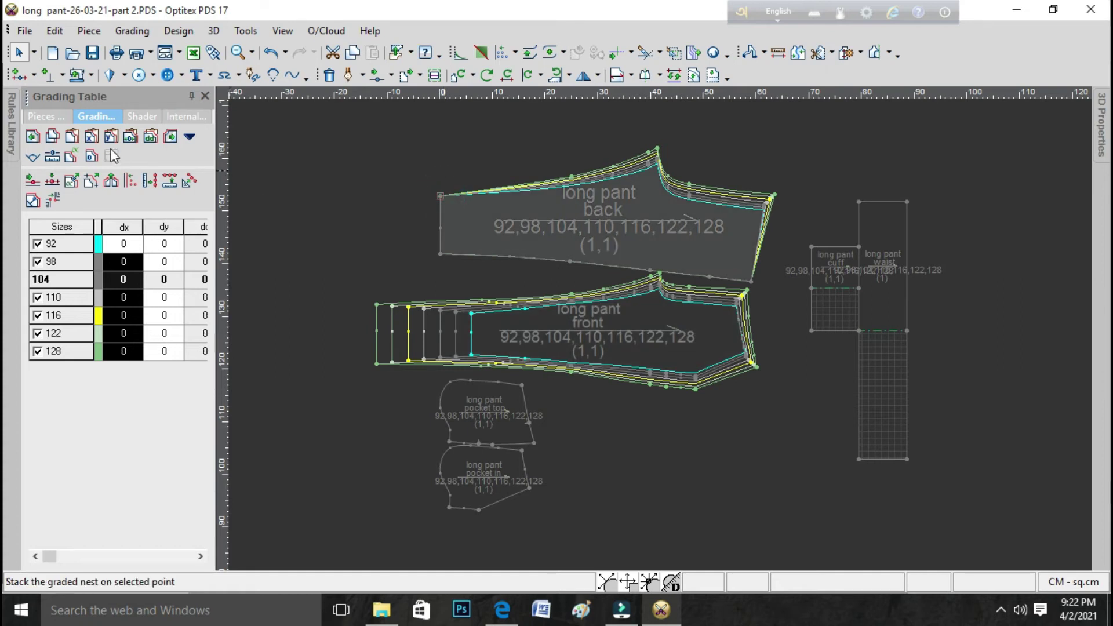
pyautogui.click(91, 137)
pyautogui.click(110, 138)
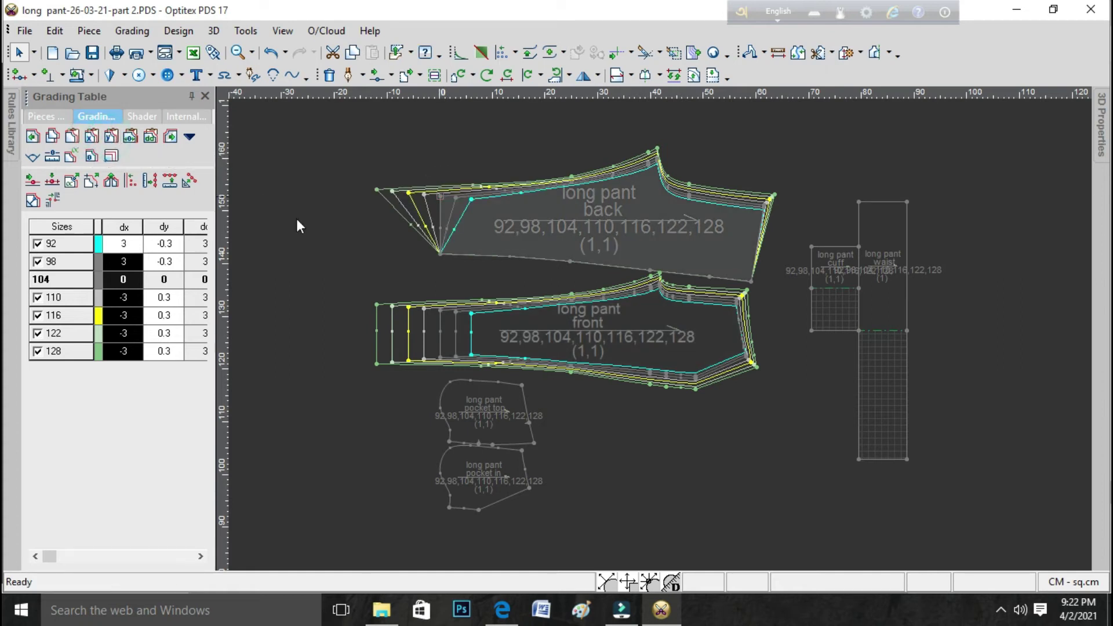
# - Give the back lower hem corner the front's X and Y grading, then copy another front point's grading
pyautogui.click(440, 358)
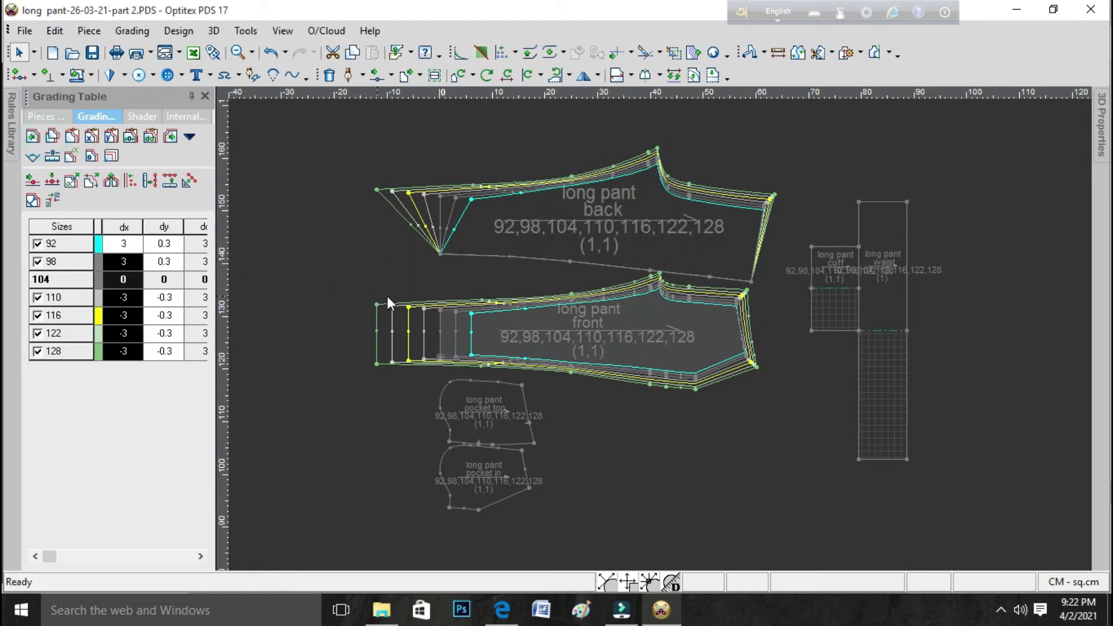
pyautogui.click(440, 253)
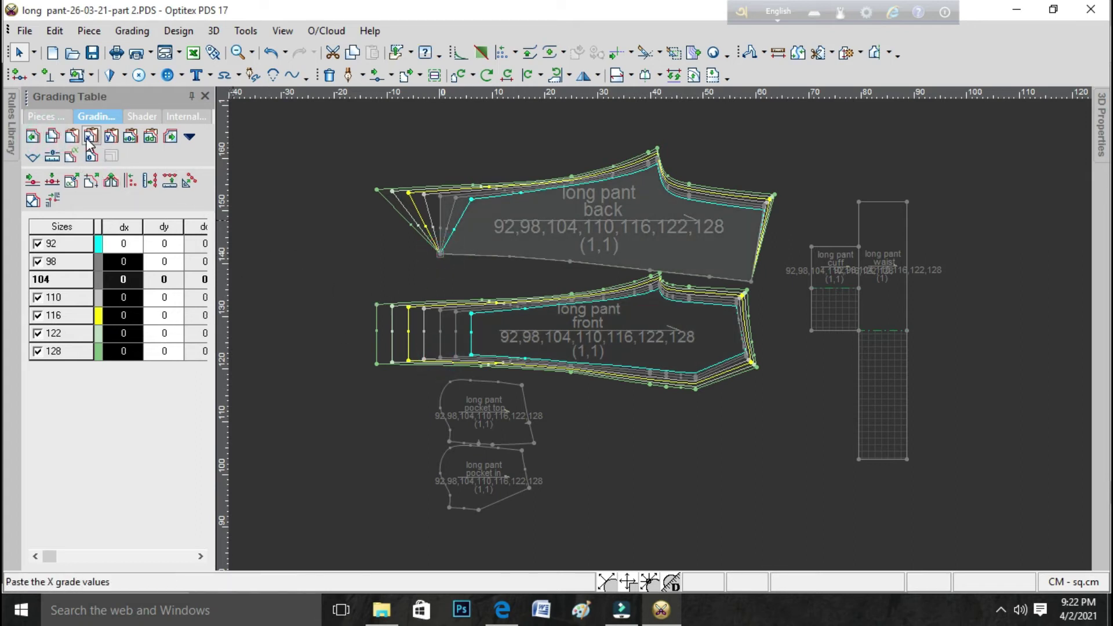
pyautogui.click(109, 140)
pyautogui.click(111, 136)
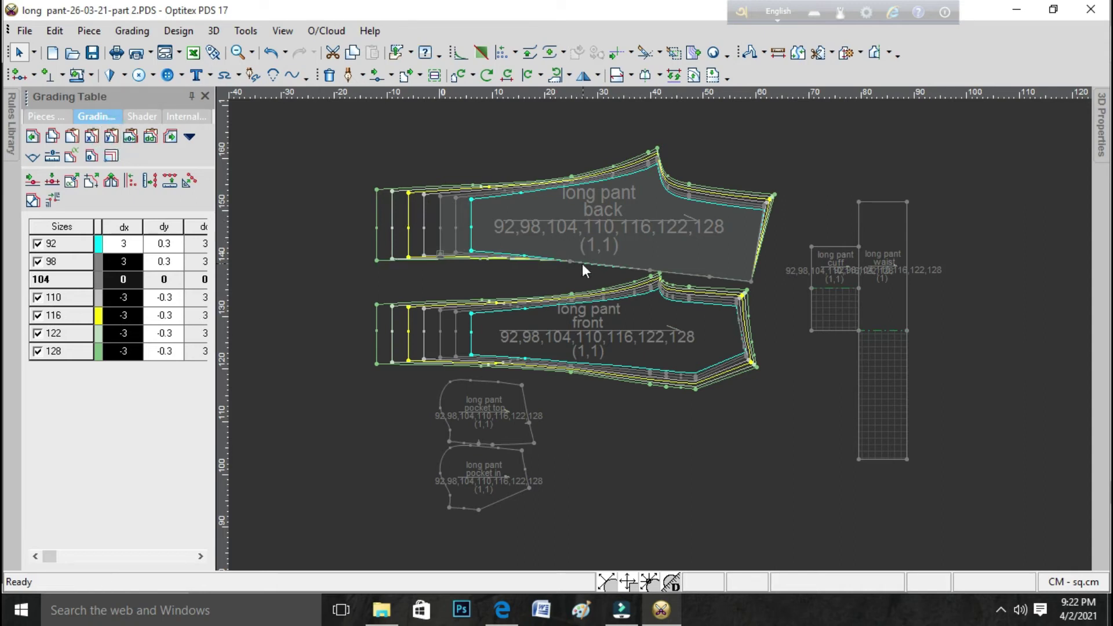
pyautogui.click(565, 362)
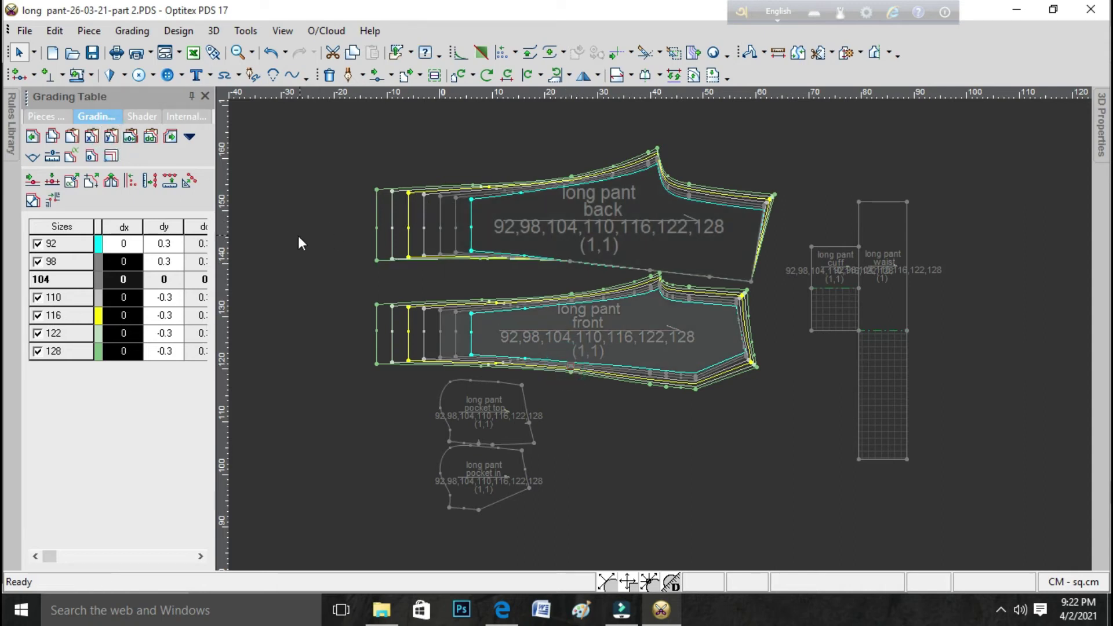
pyautogui.click(51, 137)
pyautogui.click(569, 261)
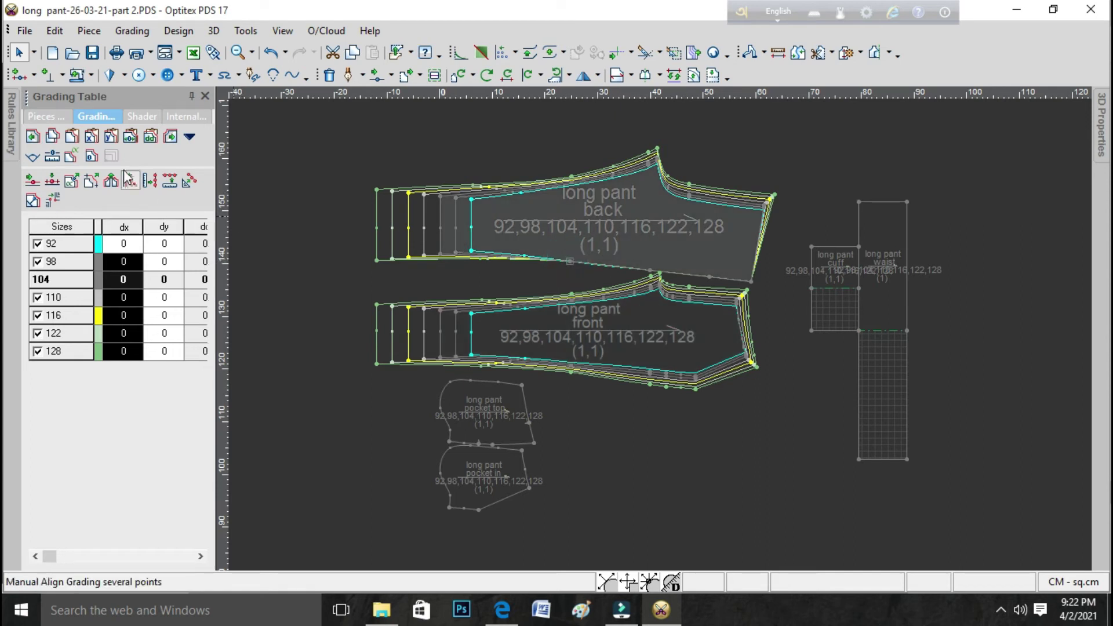
# - Paste Y grading onto the back point and transfer two more front lower-edge point gradings to the back
pyautogui.click(103, 135)
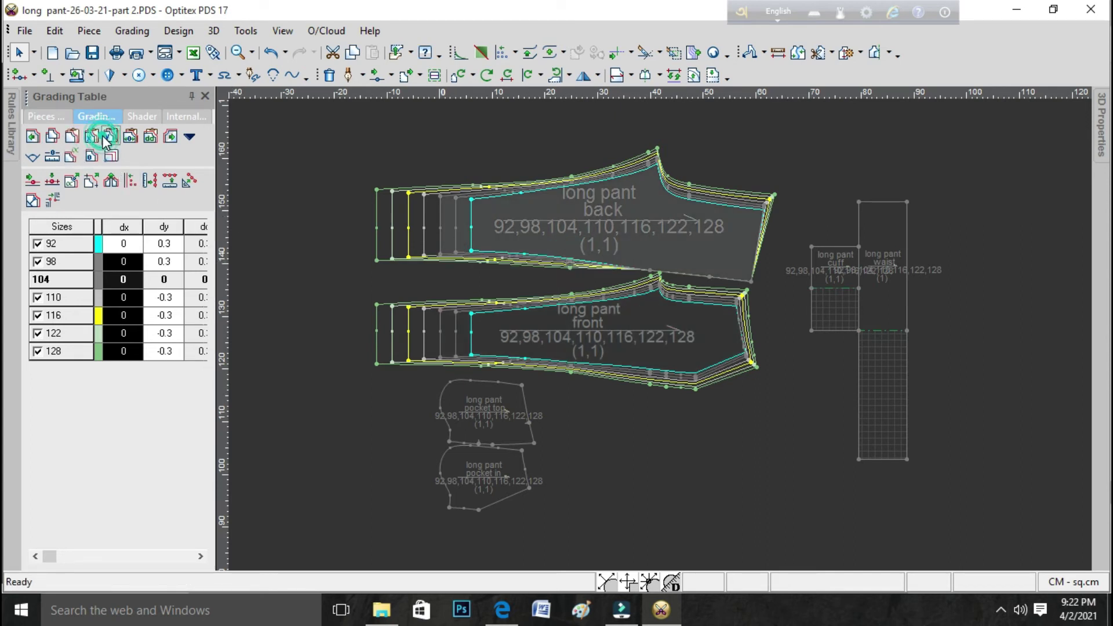
pyautogui.click(648, 373)
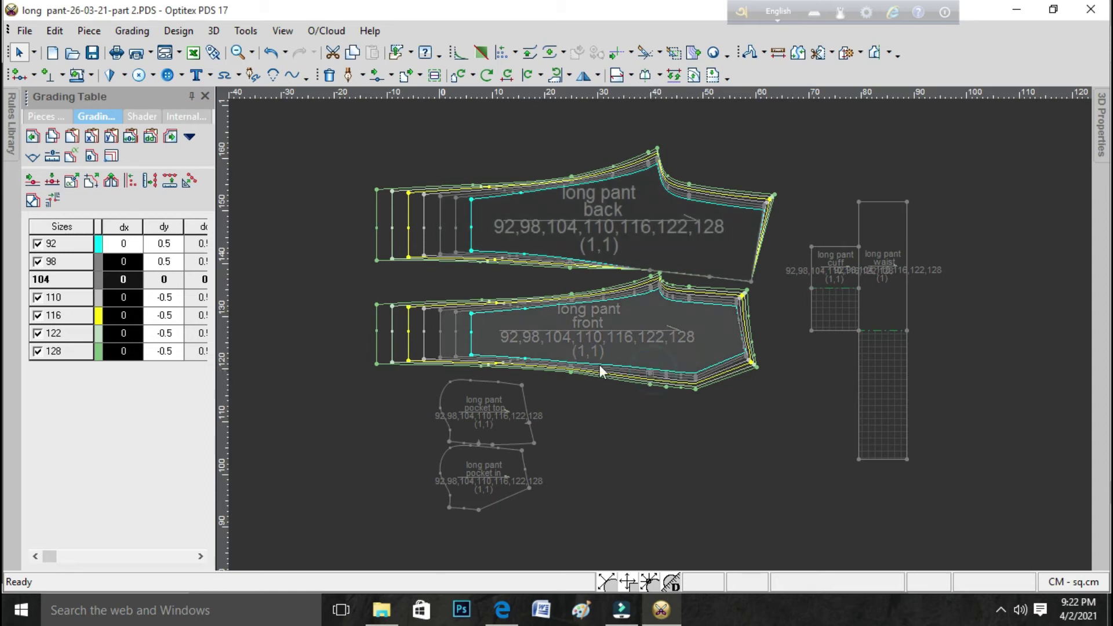
pyautogui.click(53, 136)
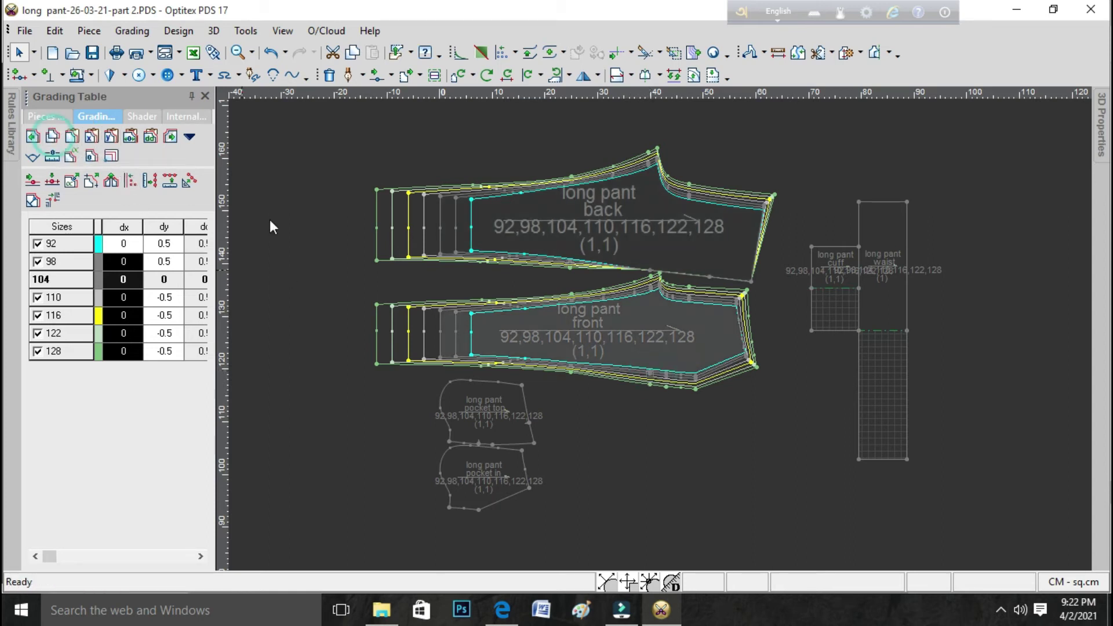
pyautogui.click(649, 268)
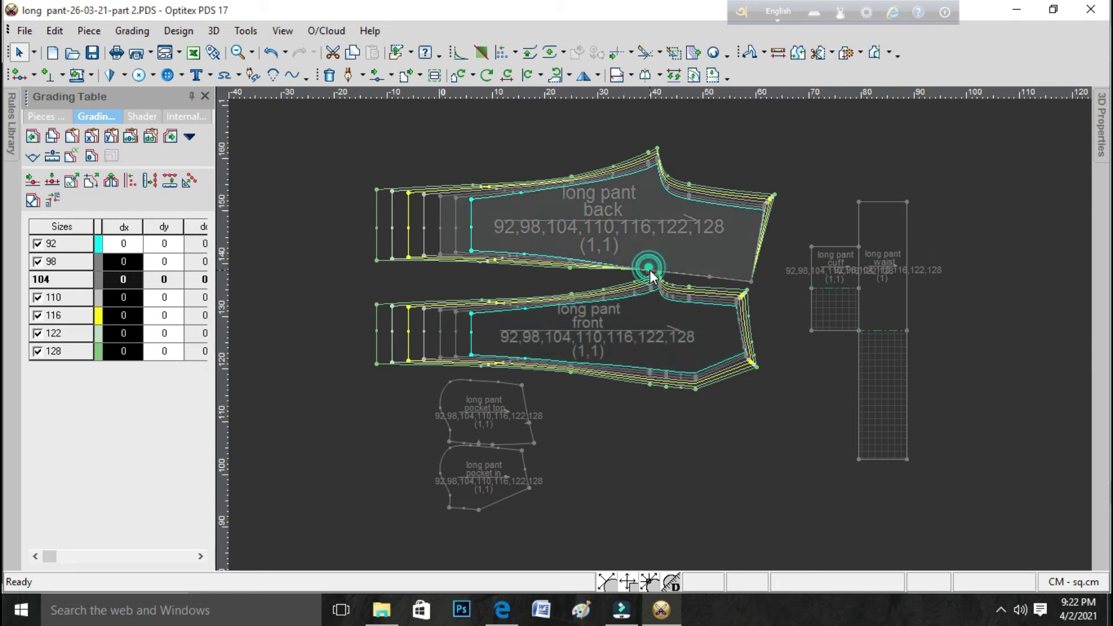
pyautogui.click(91, 136)
pyautogui.click(110, 137)
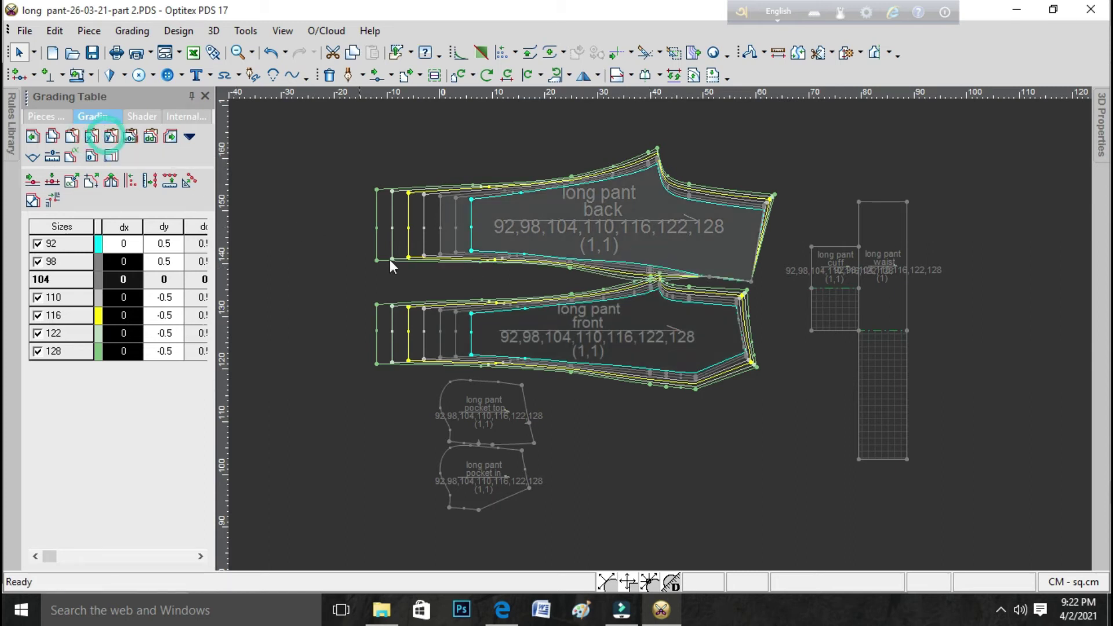
pyautogui.click(696, 377)
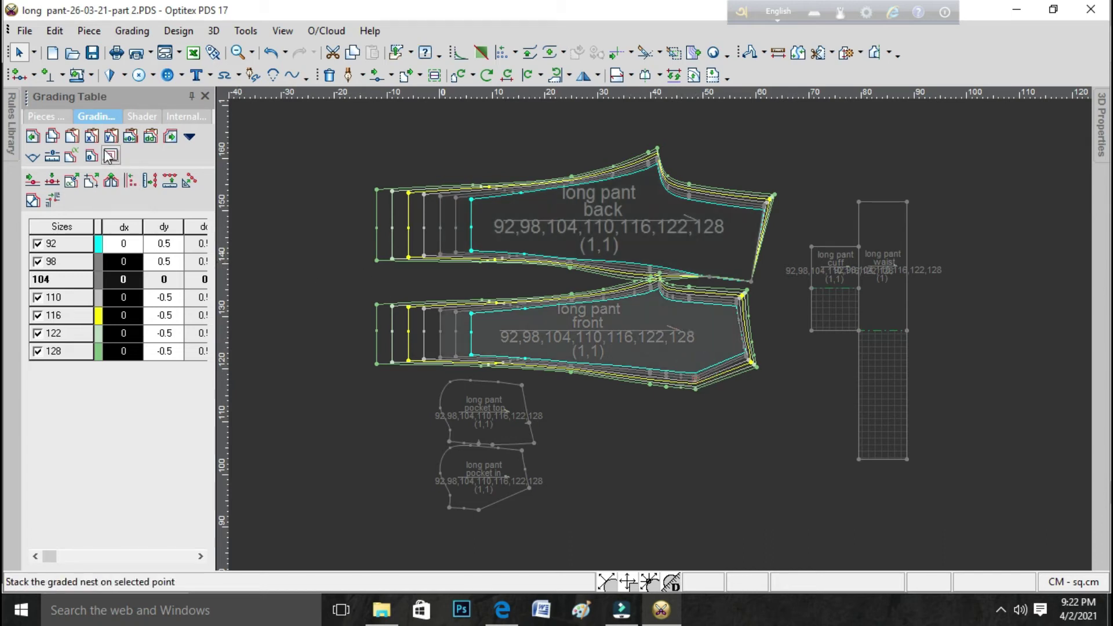
pyautogui.click(52, 136)
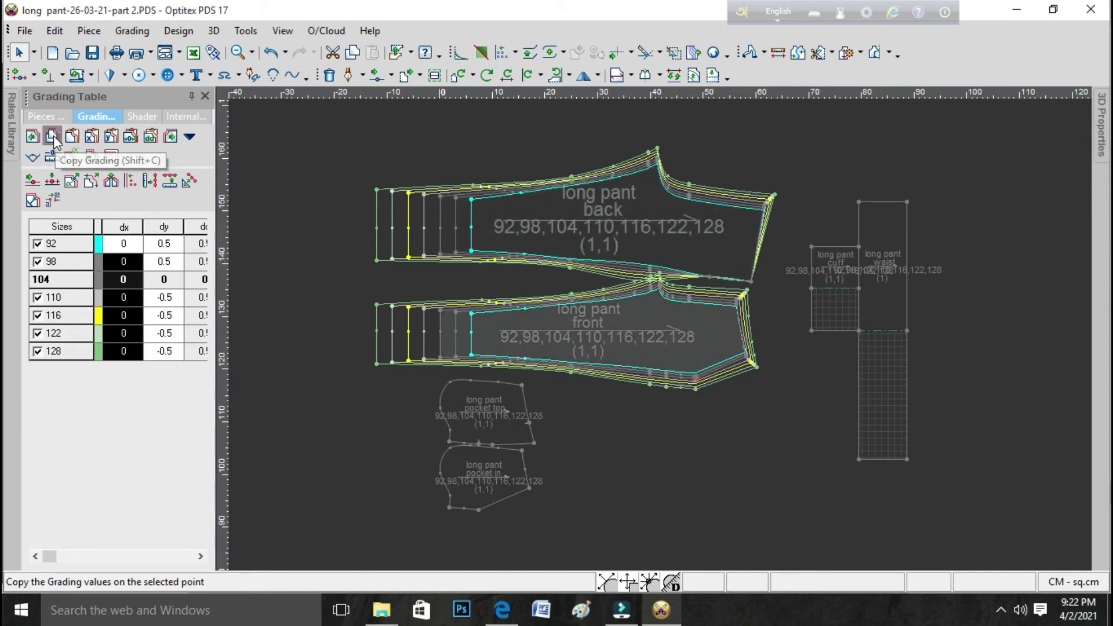
pyautogui.click(709, 276)
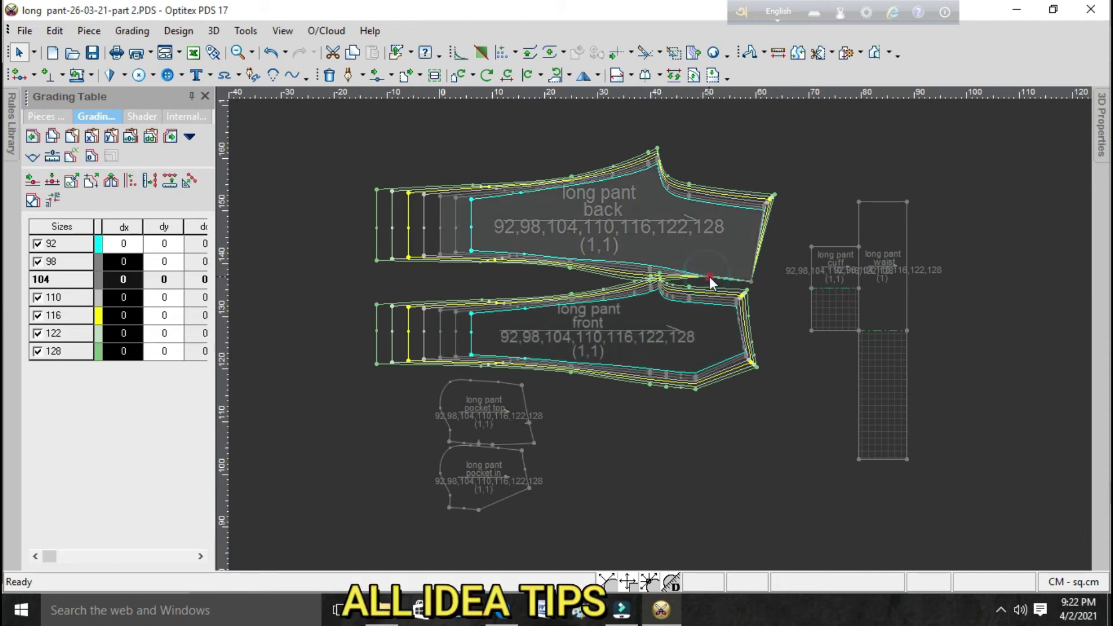
pyautogui.click(111, 138)
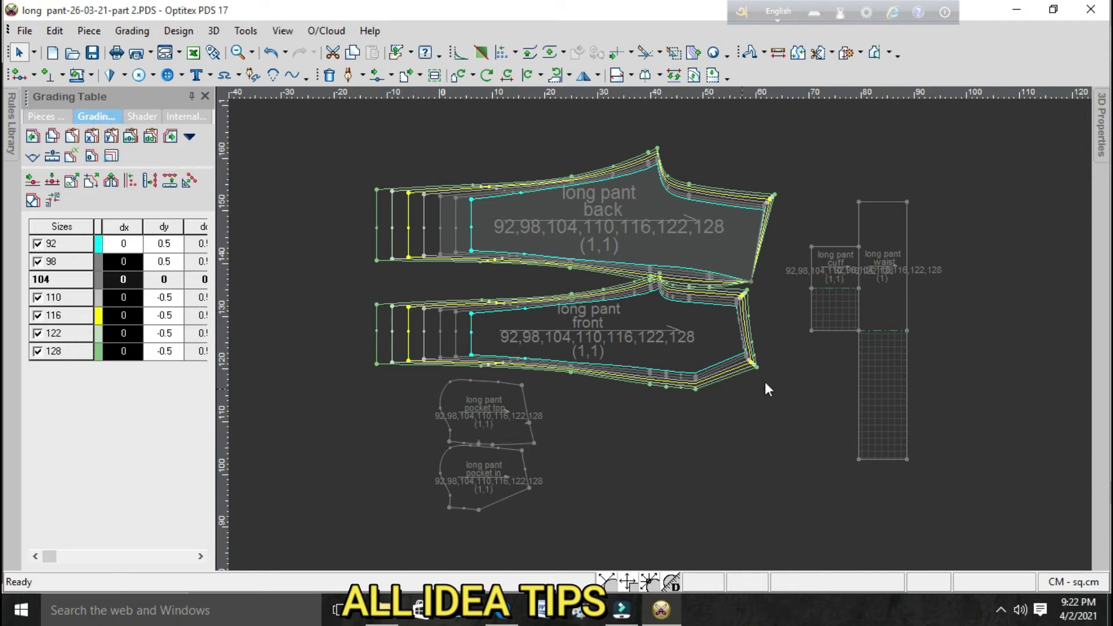
# - Give the back corner the front's 0.5 X and Y grading, then move the front piece down-right
pyautogui.click(748, 356)
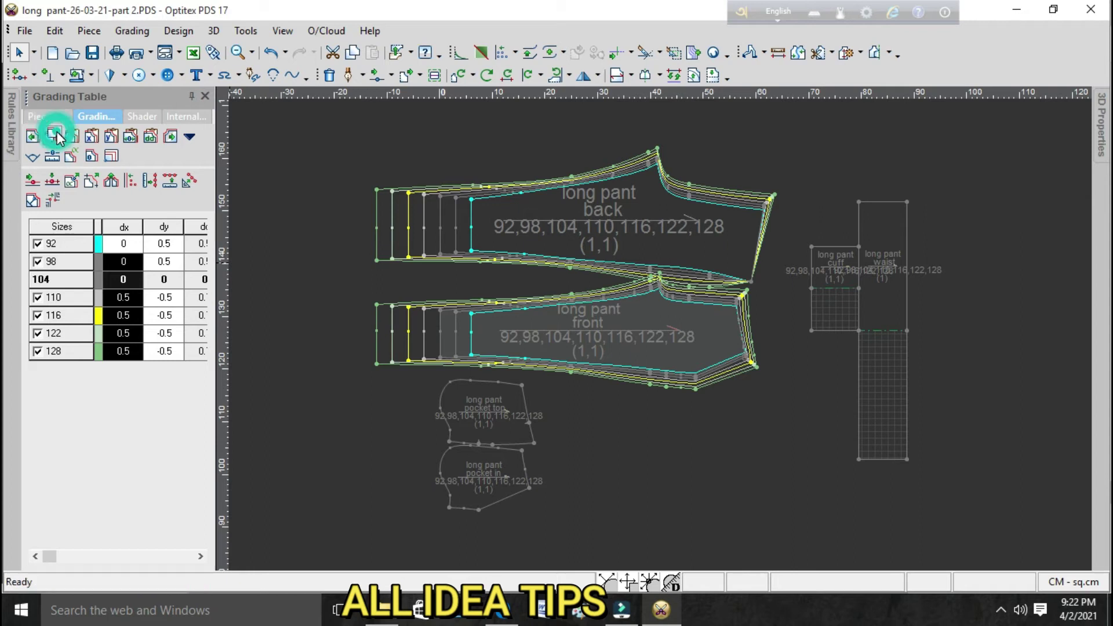
pyautogui.click(749, 280)
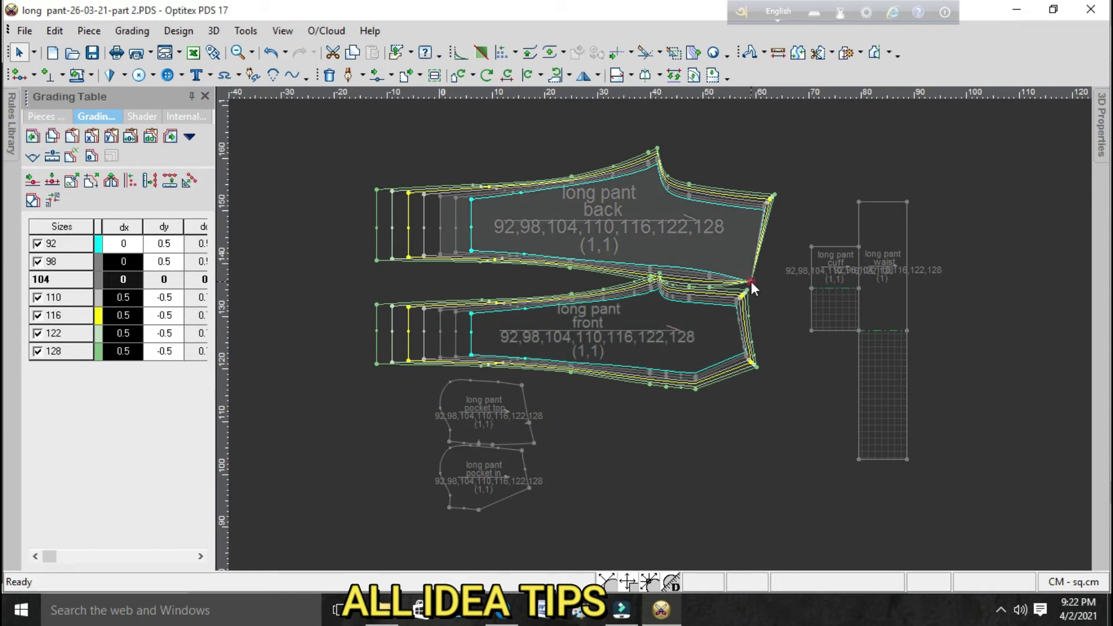
pyautogui.click(88, 138)
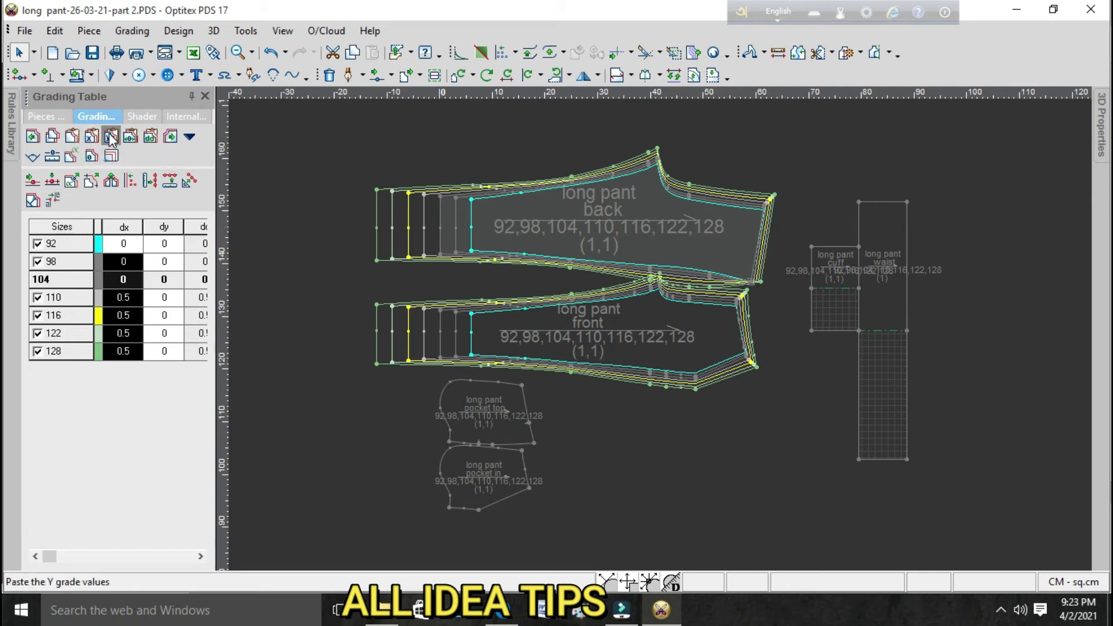
pyautogui.click(110, 137)
pyautogui.moveTo(687, 319)
pyautogui.mouseDown()
pyautogui.moveTo(702, 365)
pyautogui.moveTo(712, 348)
pyautogui.mouseUp()
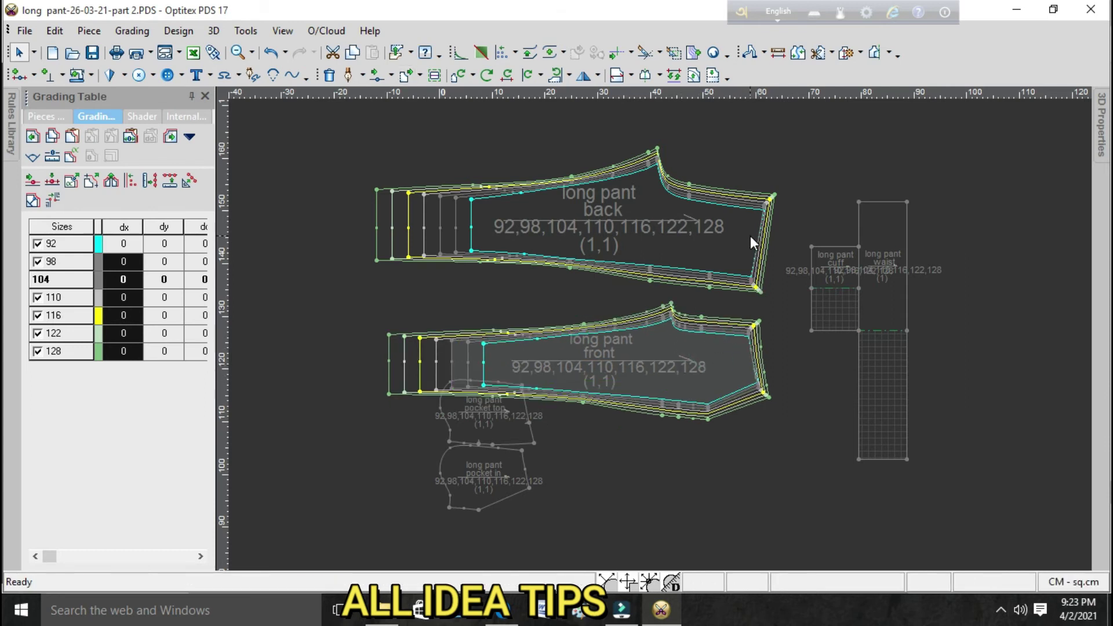
# - Select the back piece's upper-edge point and check the inseam row in the measurements PDF
pyautogui.scroll(5, 750, 235)
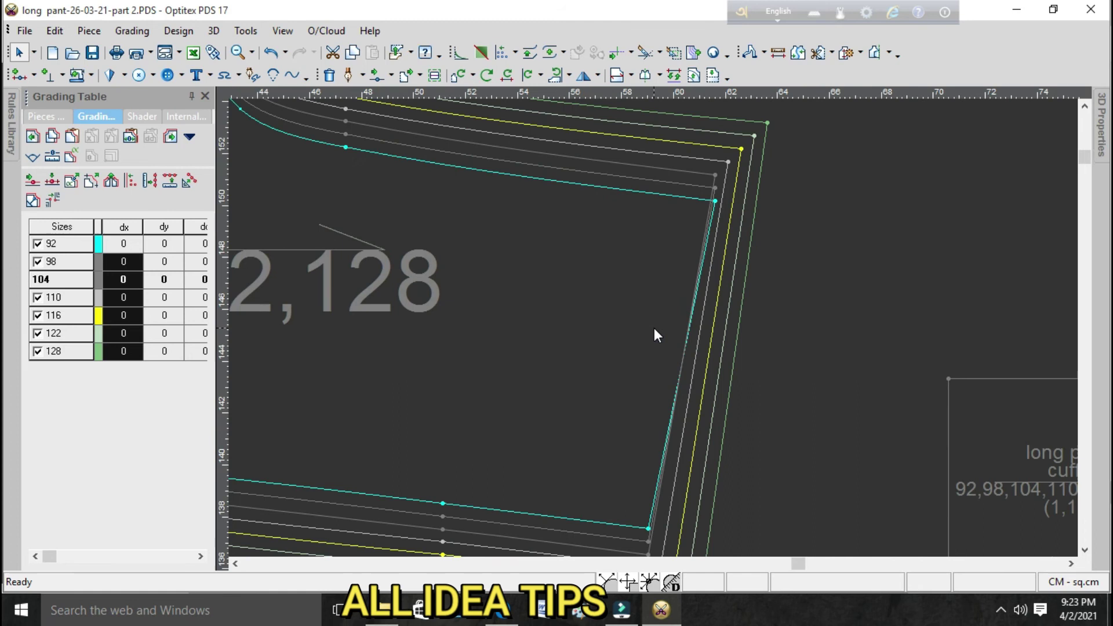
pyautogui.scroll(-2, 654, 329)
pyautogui.scroll(-2, 655, 329)
pyautogui.scroll(-1, 667, 326)
pyautogui.scroll(2, 653, 328)
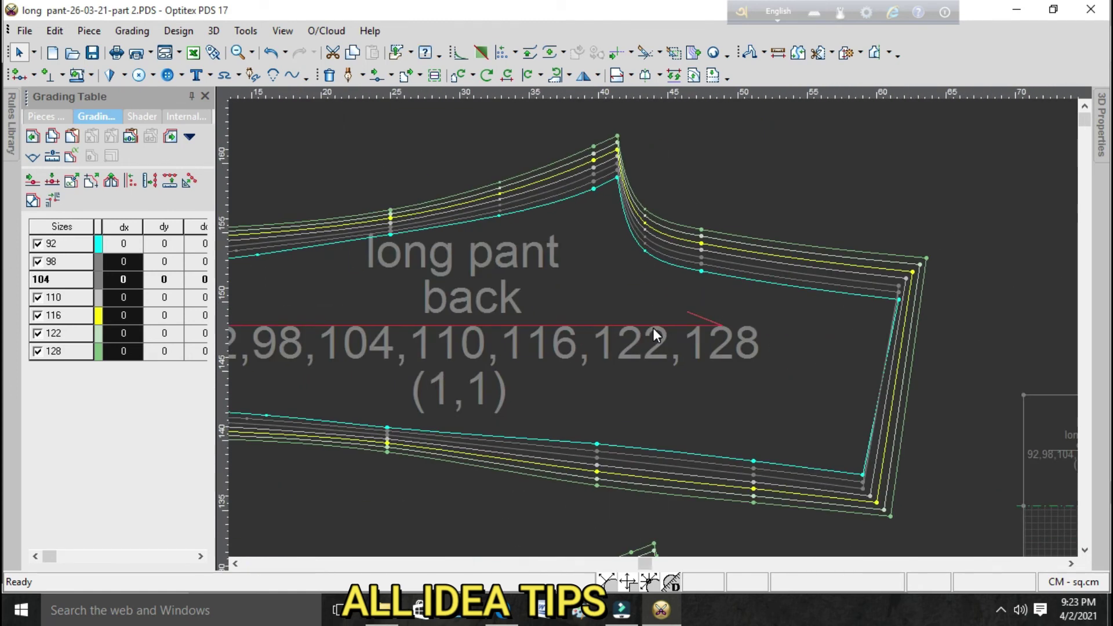
pyautogui.scroll(1, 654, 328)
pyautogui.scroll(-2, 632, 335)
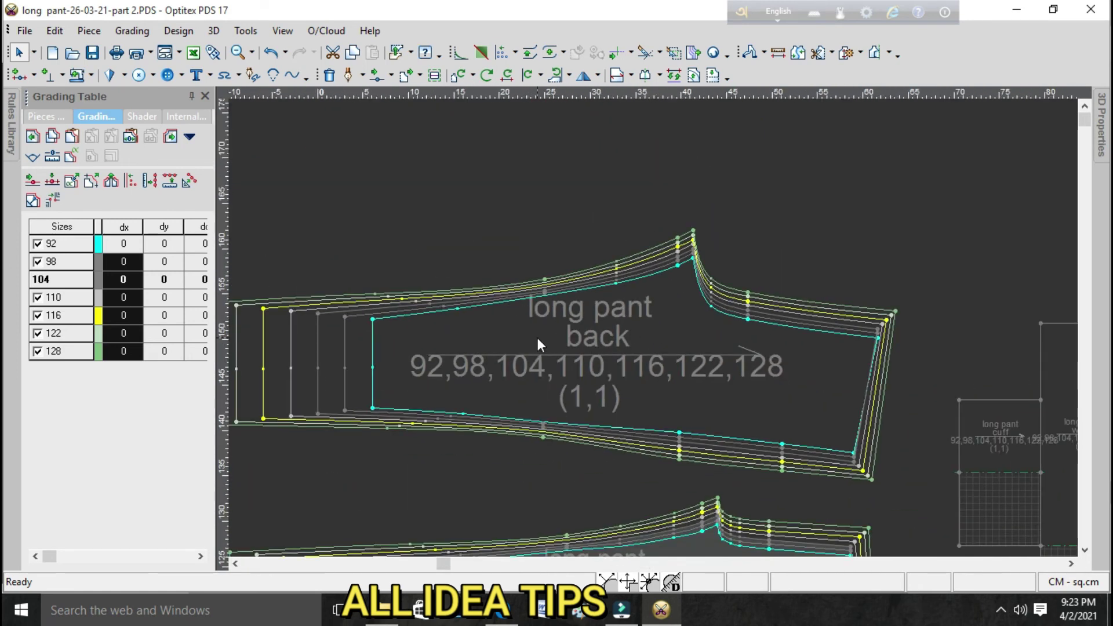
pyautogui.scroll(2, 538, 343)
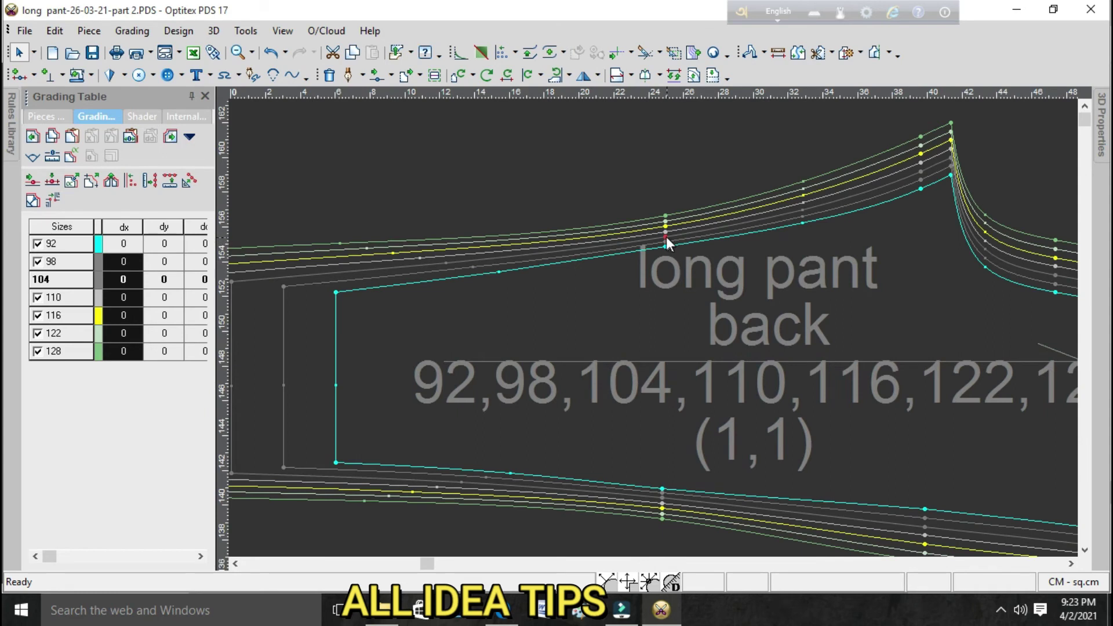
pyautogui.click(666, 238)
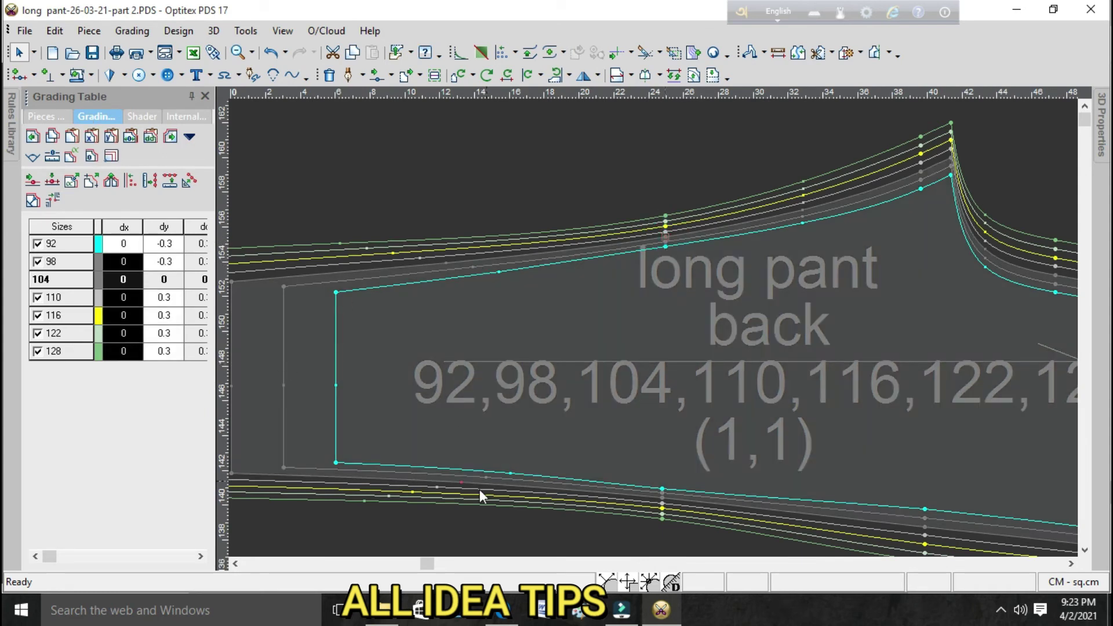
pyautogui.click(504, 609)
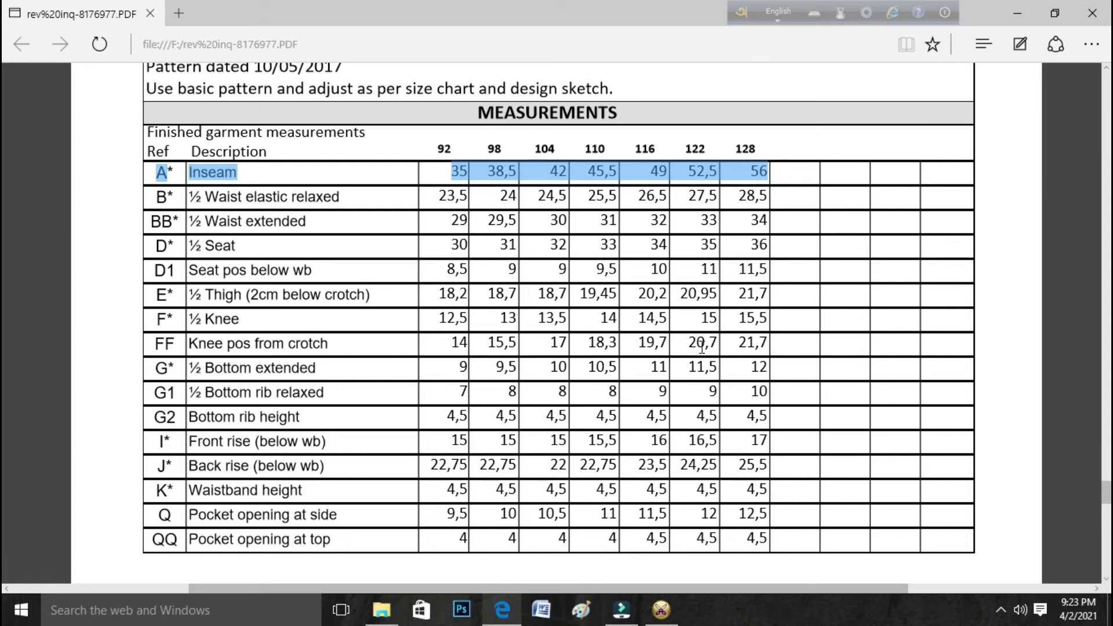
pyautogui.click(661, 610)
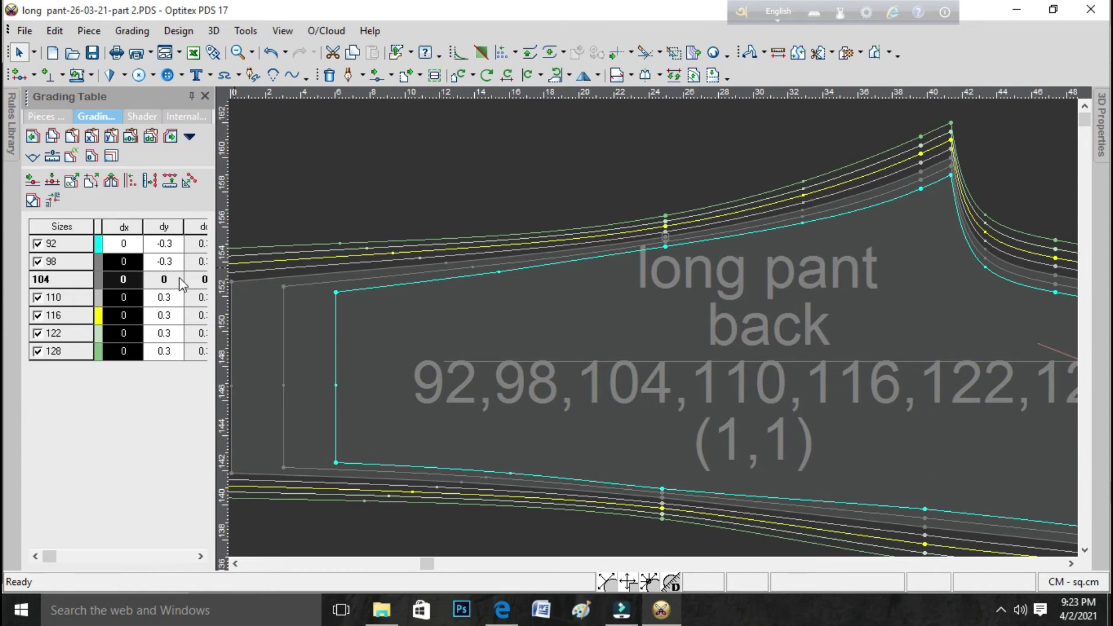
# - Set the point's dx to 0.5 for 92–98, -0.5 for 110 and -1 for 116–128
pyautogui.click(127, 245)
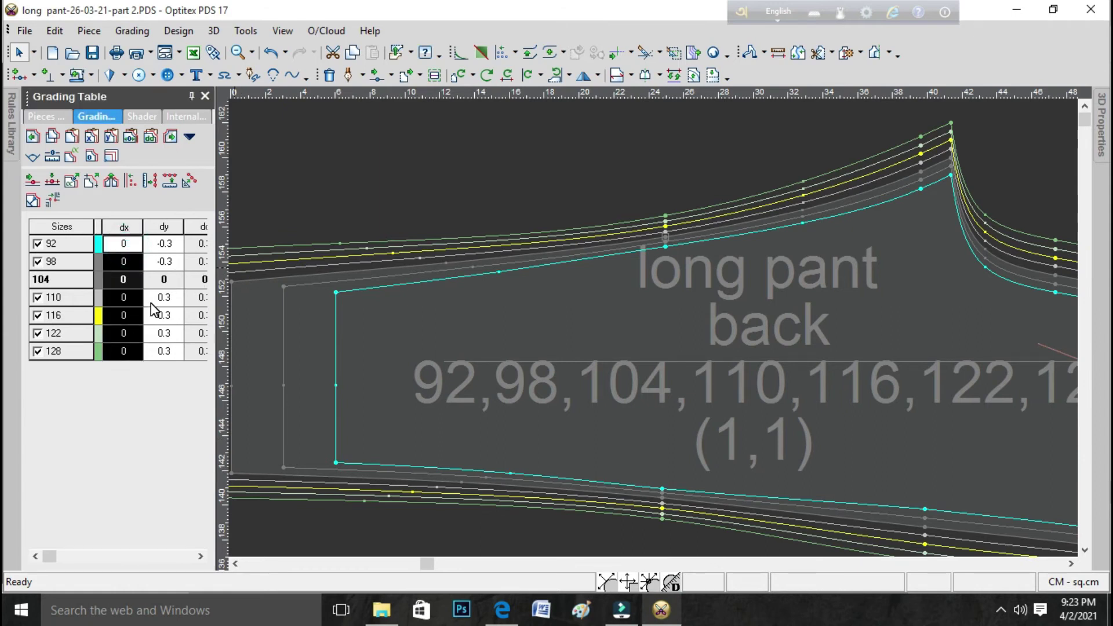
pyautogui.write('0.5')
pyautogui.press('Return')
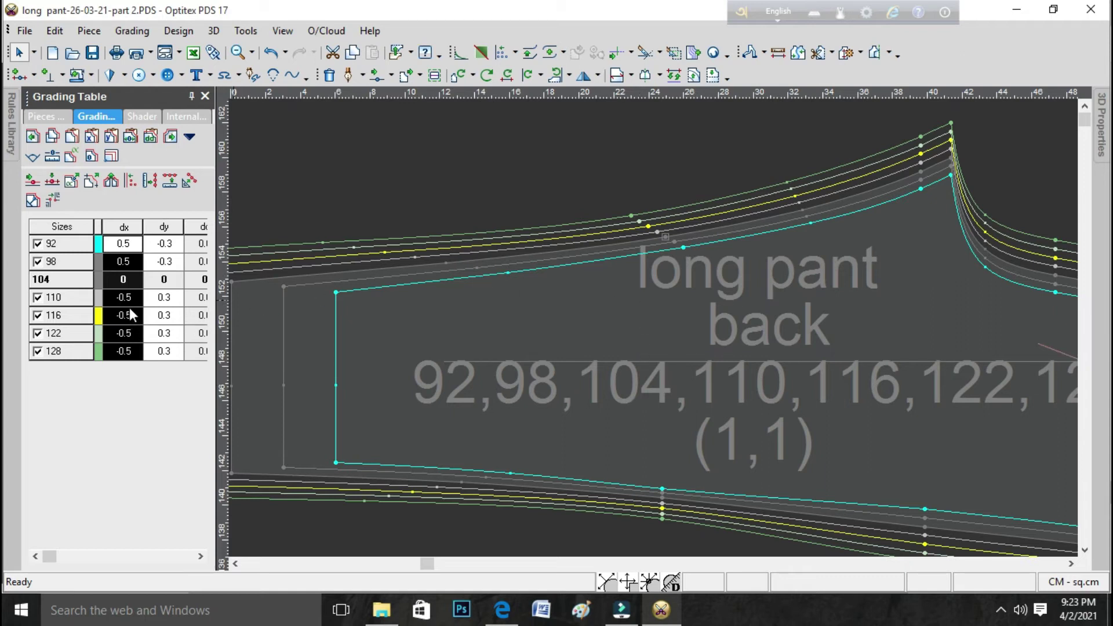
pyautogui.moveTo(130, 309); pyautogui.dragTo(134, 356)
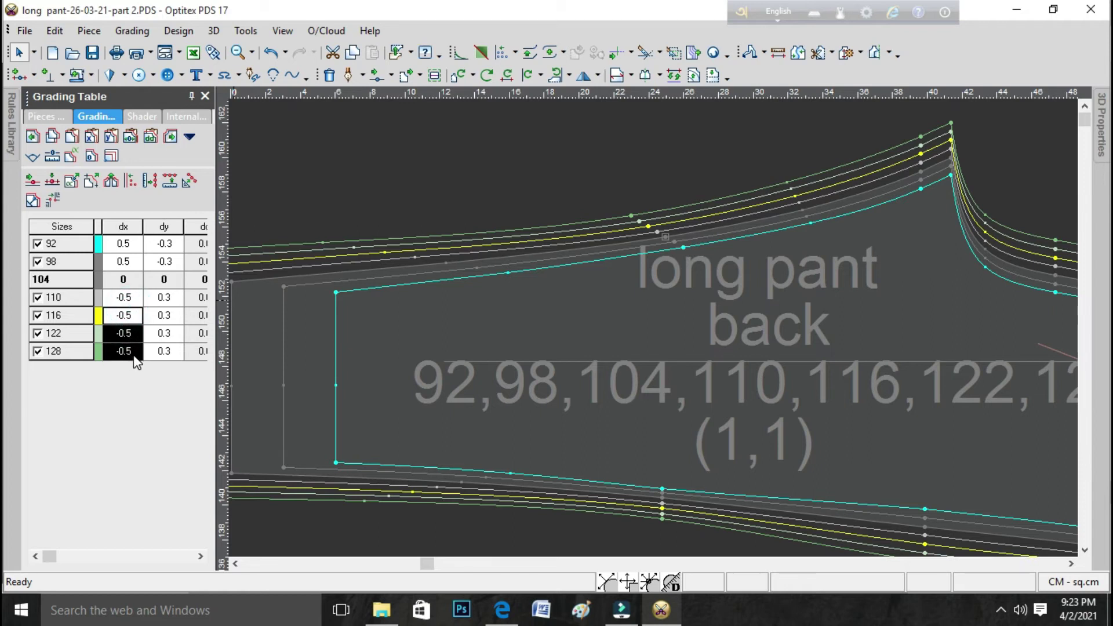
pyautogui.write('-1')
pyautogui.press('Return')
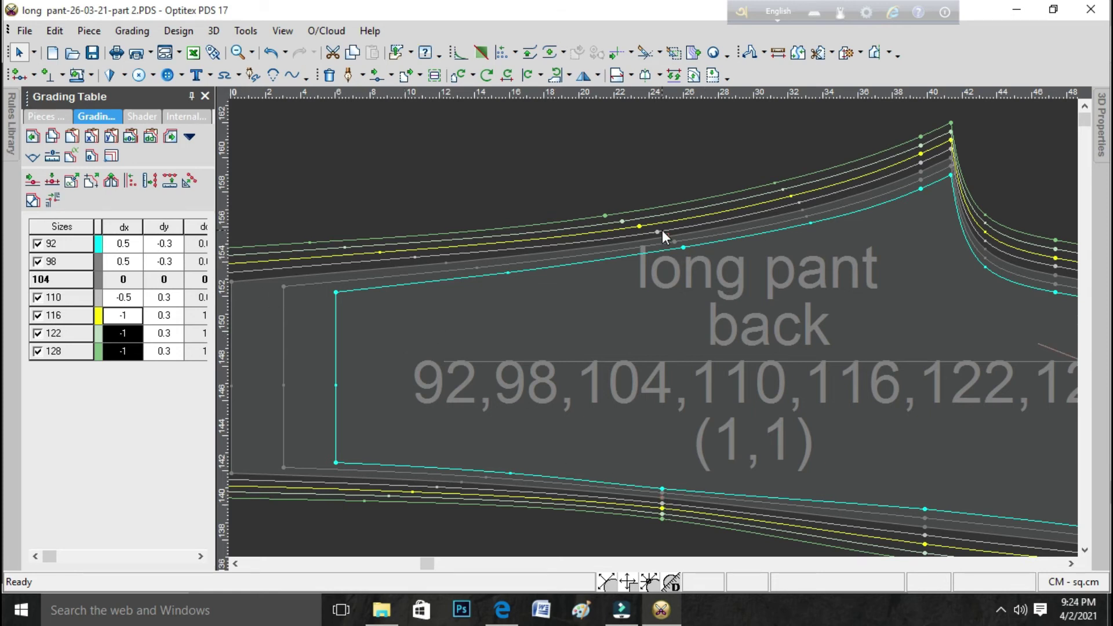
pyautogui.click(665, 237)
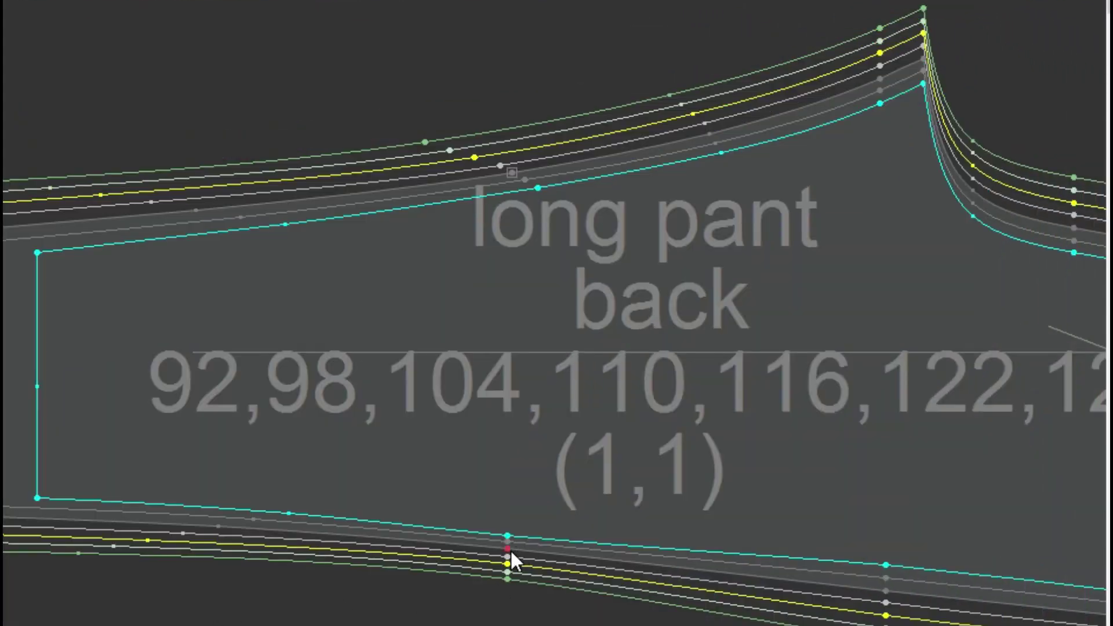
pyautogui.click(508, 549)
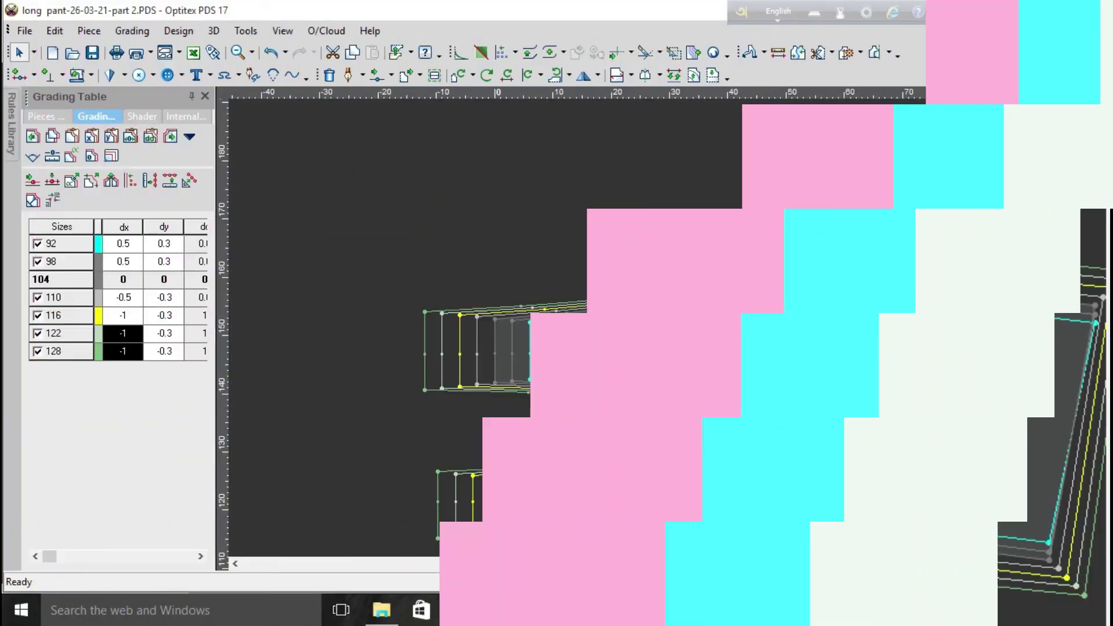
pyautogui.scroll(3, 647, 324)
# - Paste the copied X grading onto two front-piece points
pyautogui.scroll(-4, 648, 371)
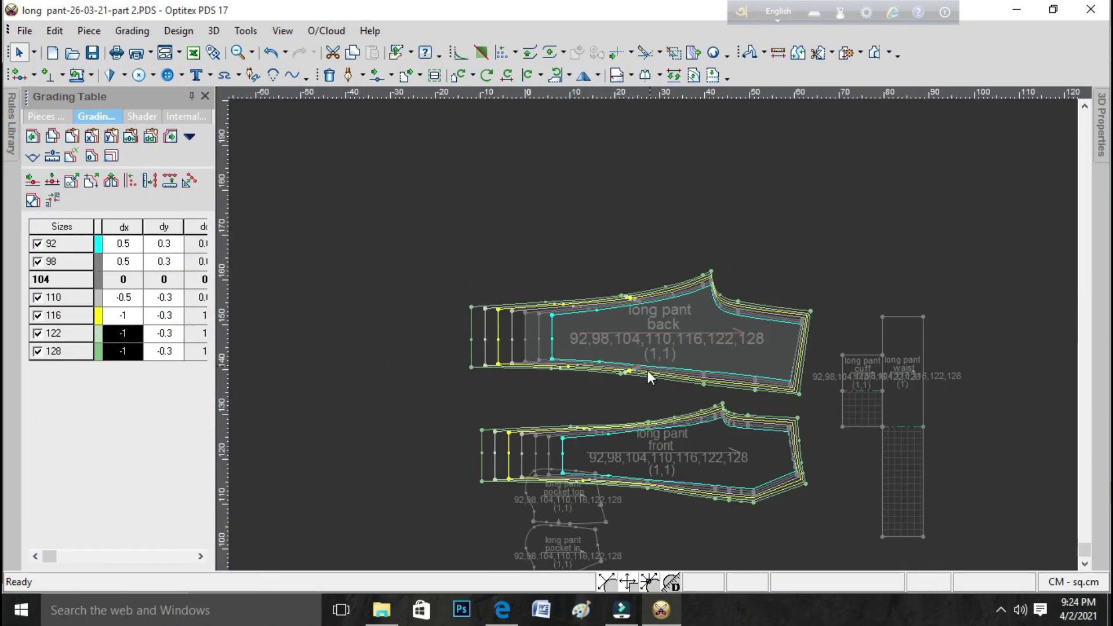
pyautogui.scroll(2, 639, 440)
pyautogui.click(669, 301)
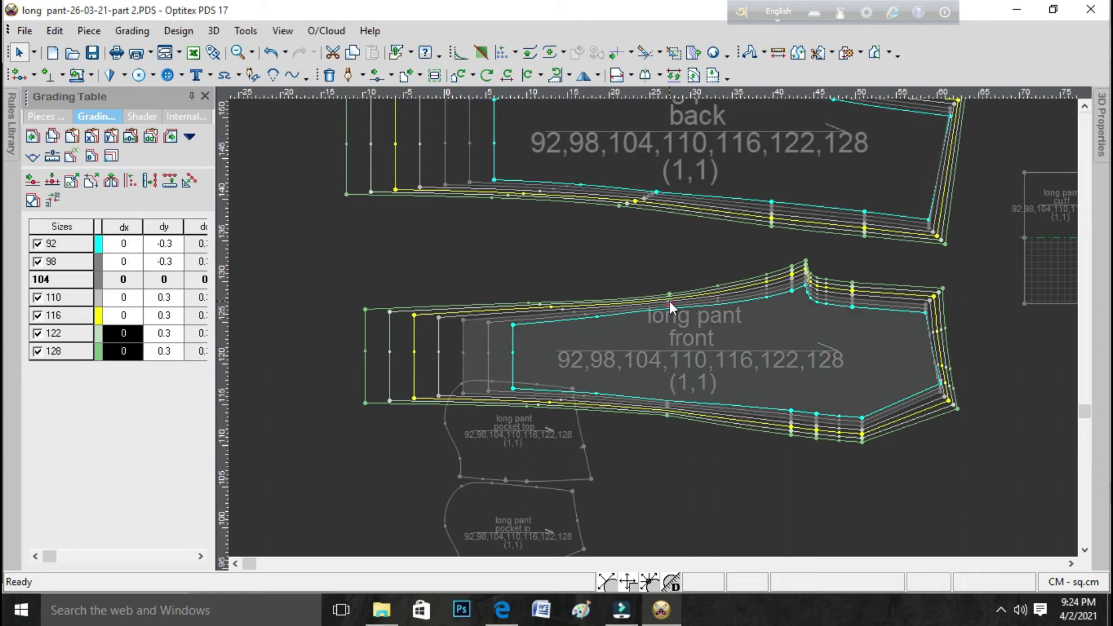
pyautogui.click(91, 136)
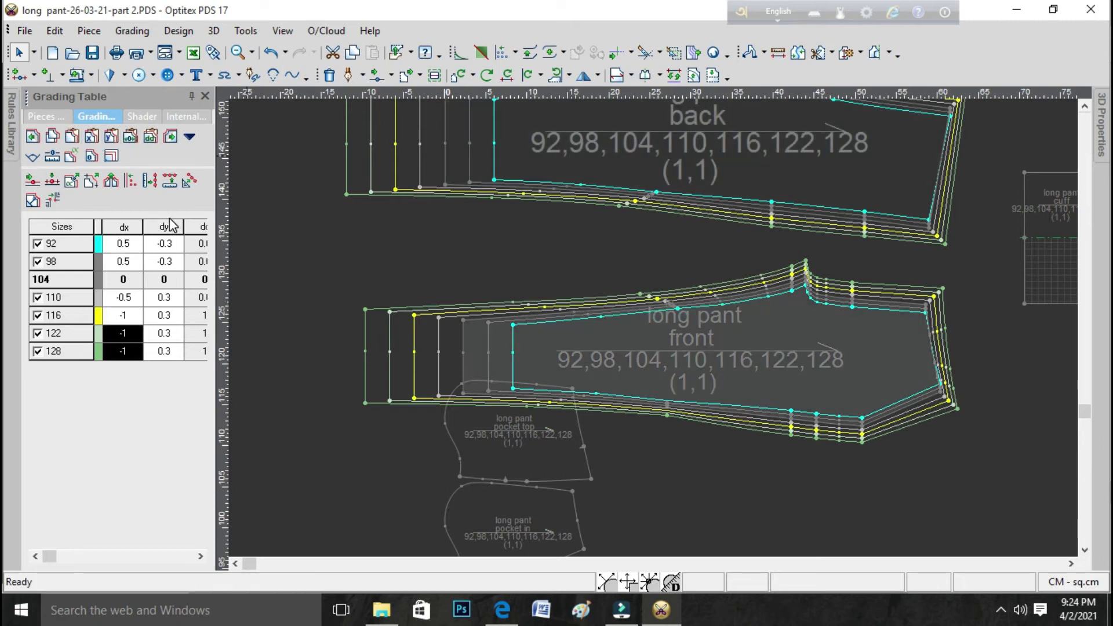
pyautogui.click(667, 408)
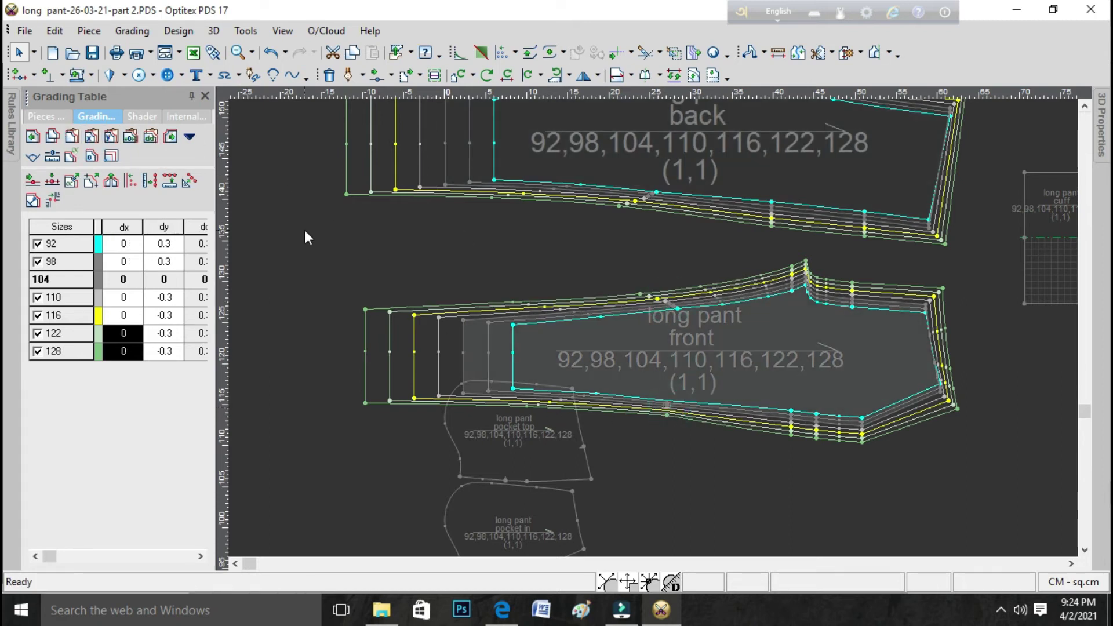
pyautogui.click(92, 136)
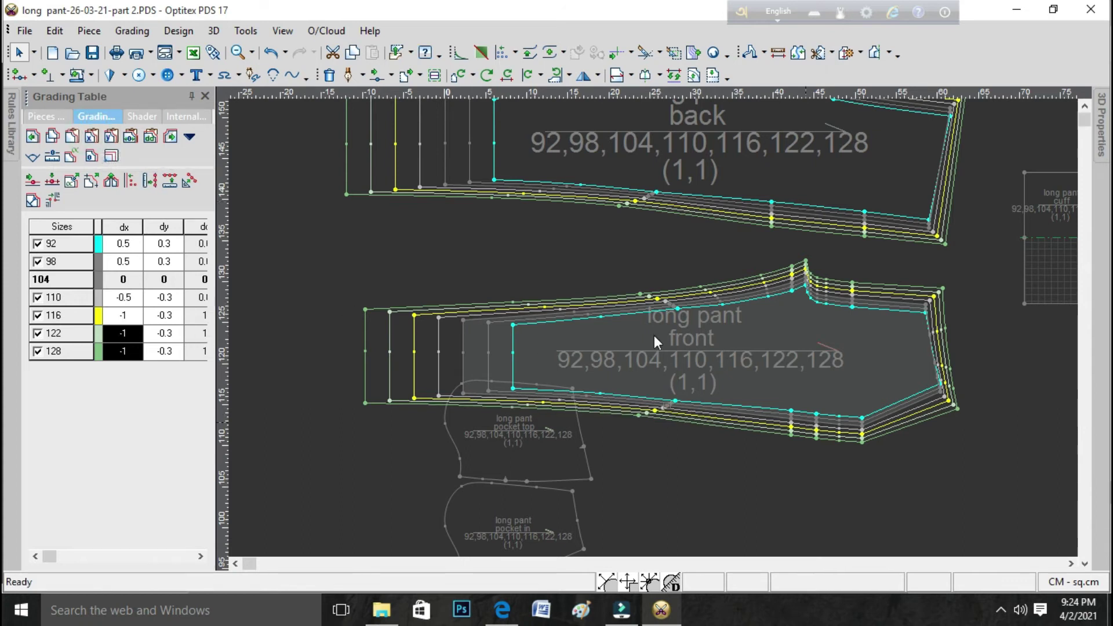
# - Move the graded front piece up beside the back piece
pyautogui.scroll(-2, 654, 335)
pyautogui.scroll(3, 653, 335)
pyautogui.scroll(2, 653, 328)
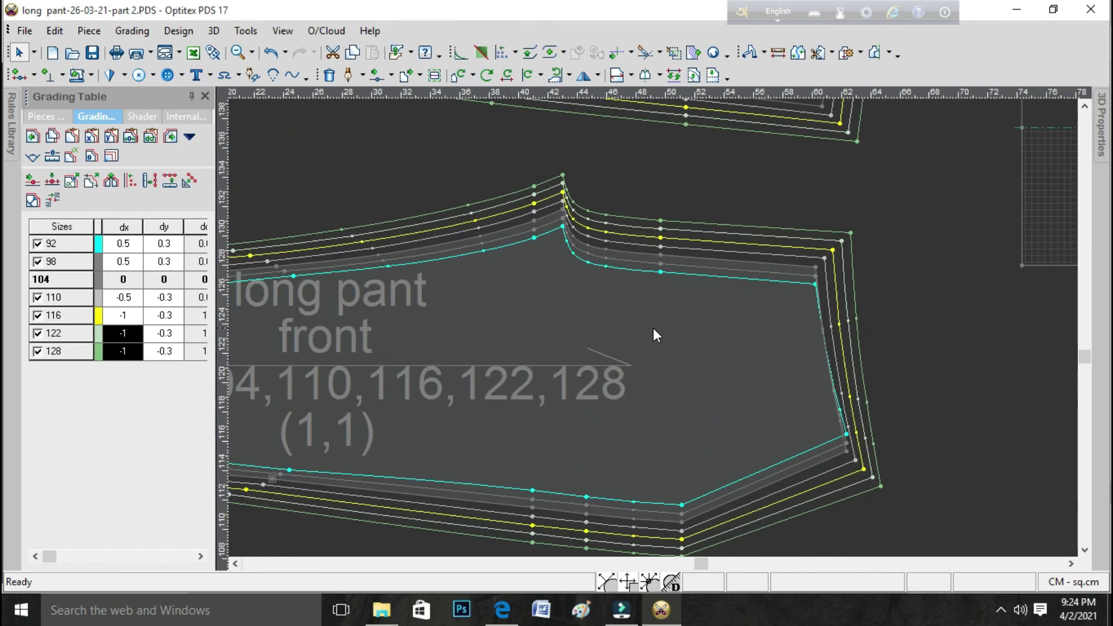
pyautogui.scroll(-3, 654, 330)
pyautogui.scroll(-1, 655, 333)
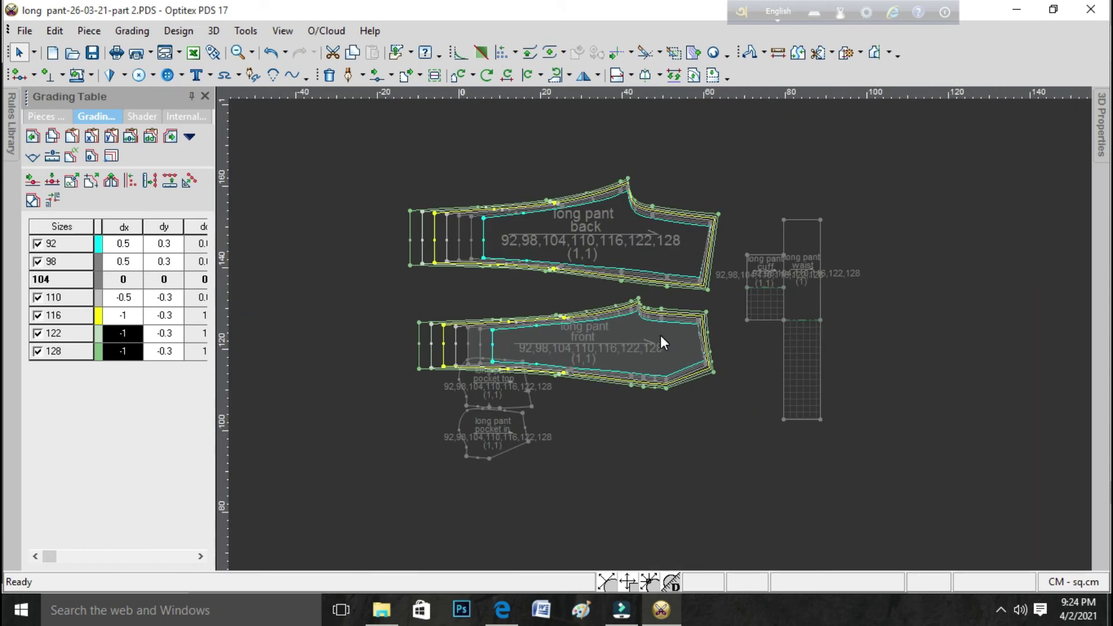
pyautogui.moveTo(640, 342); pyautogui.dragTo(634, 226)
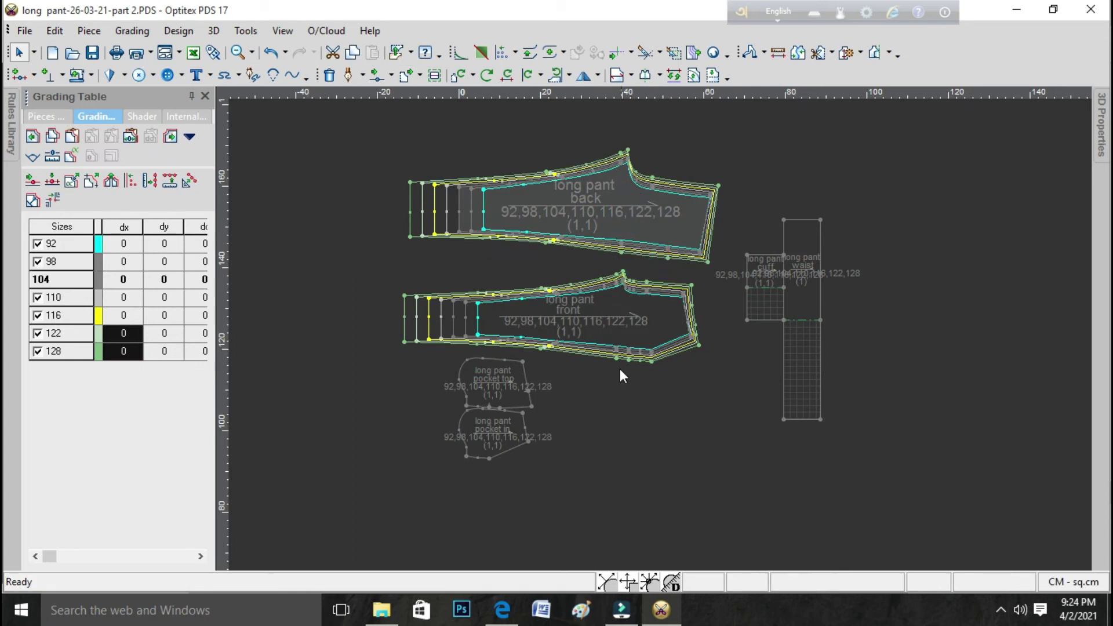
pyautogui.moveTo(637, 300); pyautogui.dragTo(640, 273)
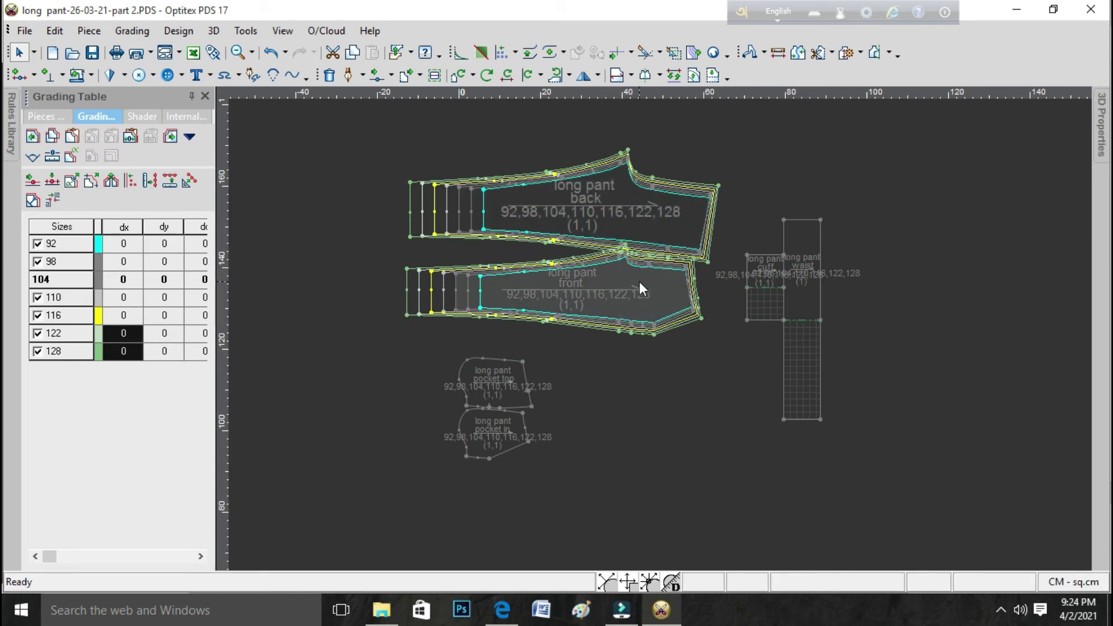
pyautogui.scroll(2, 654, 328)
pyautogui.moveTo(649, 341); pyautogui.dragTo(652, 349)
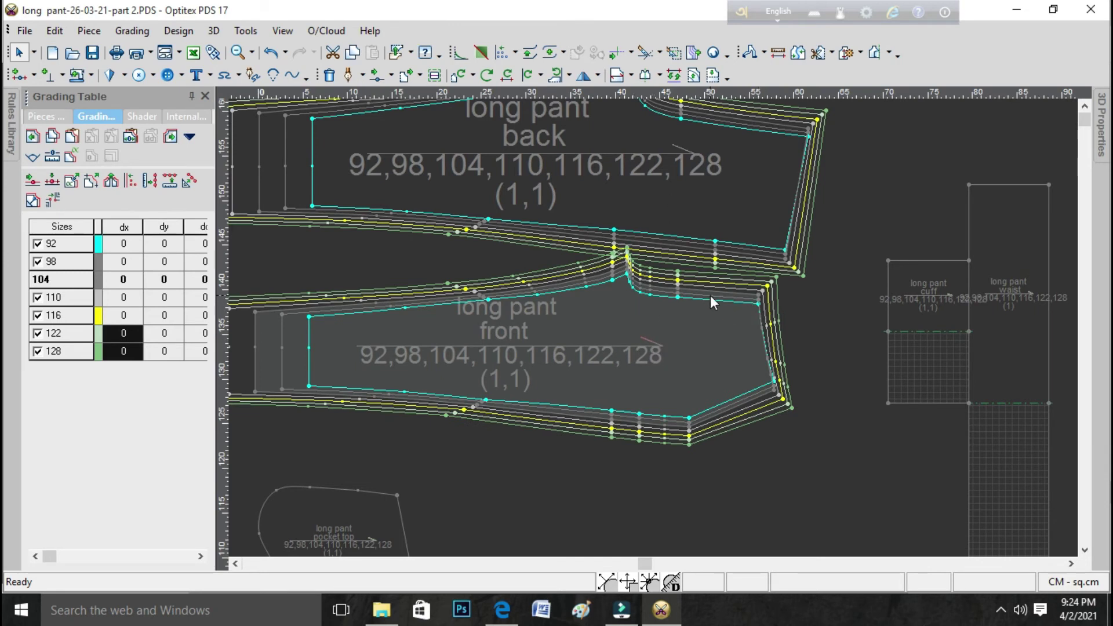
pyautogui.scroll(-1, 666, 313)
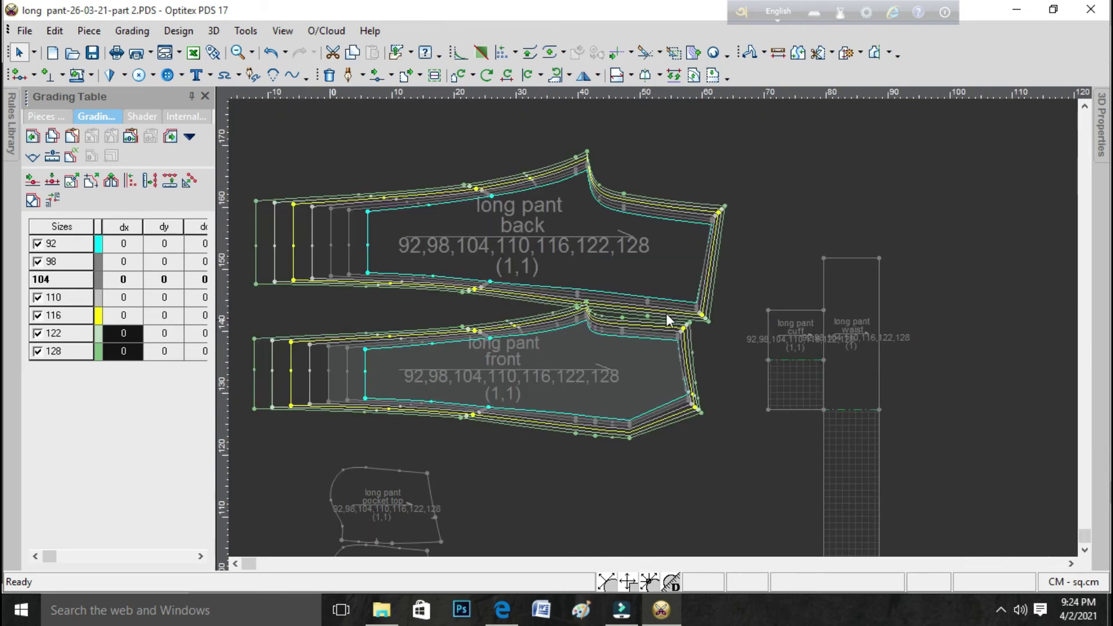
# - Check the Back rise row of the size chart, then return to the pattern pieces
pyautogui.click(714, 222)
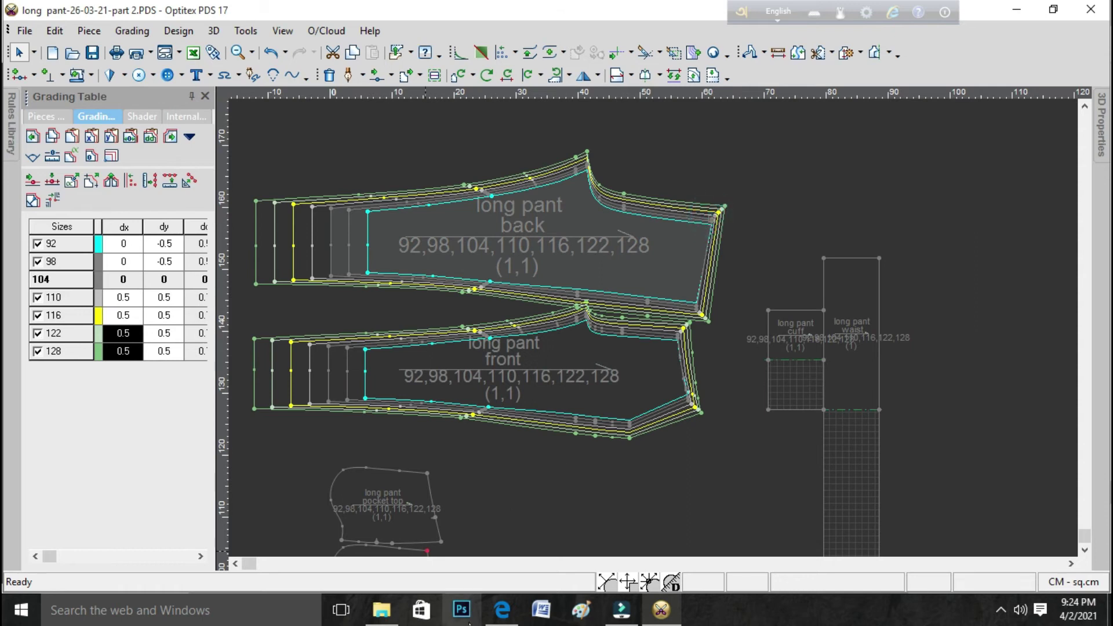
pyautogui.click(509, 621)
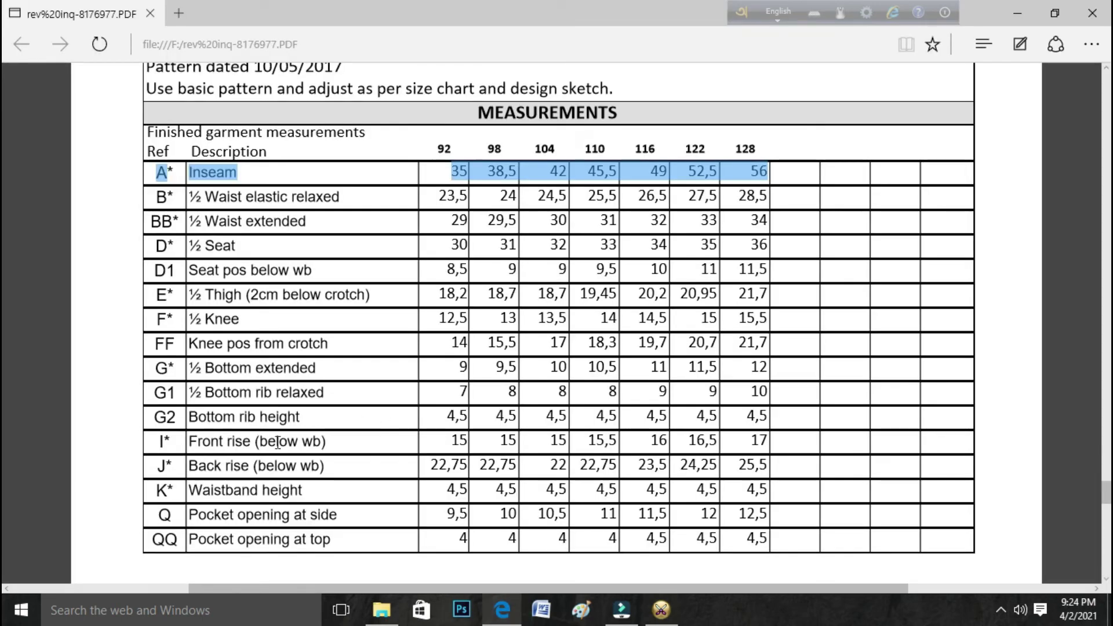
pyautogui.moveTo(190, 465)
pyautogui.mouseDown()
pyautogui.moveTo(495, 492)
pyautogui.moveTo(794, 477)
pyautogui.mouseUp()
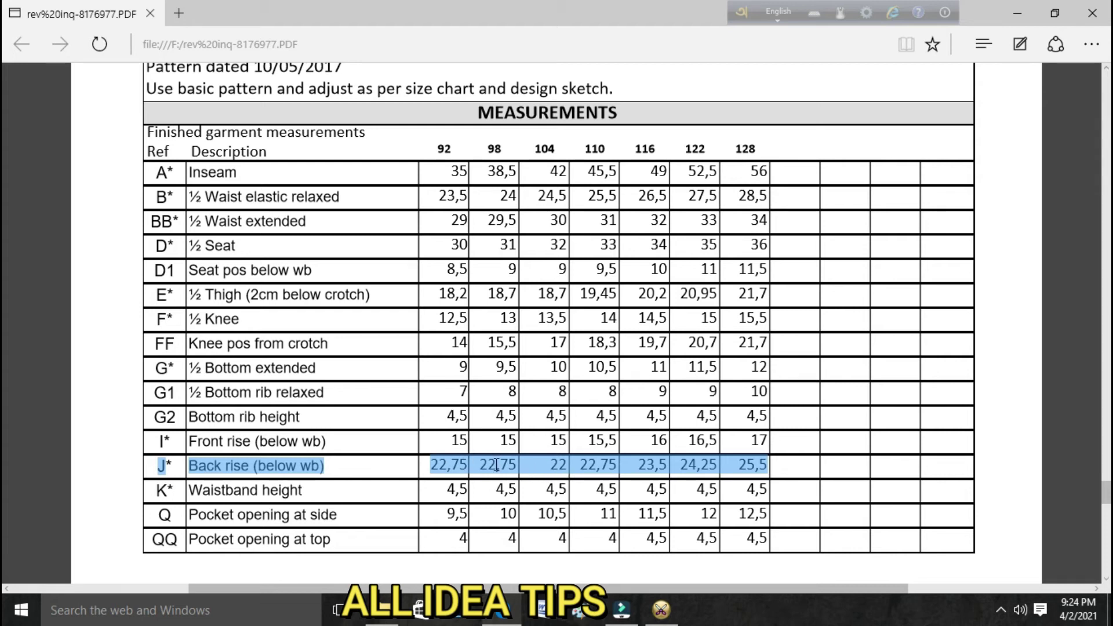
pyautogui.click(538, 470)
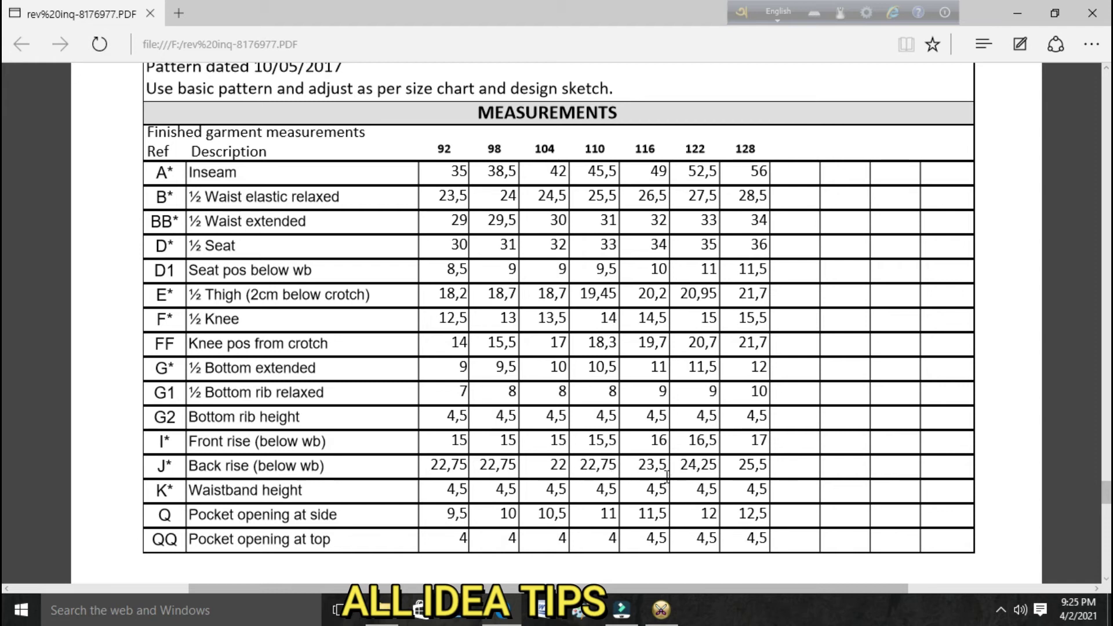
pyautogui.click(667, 609)
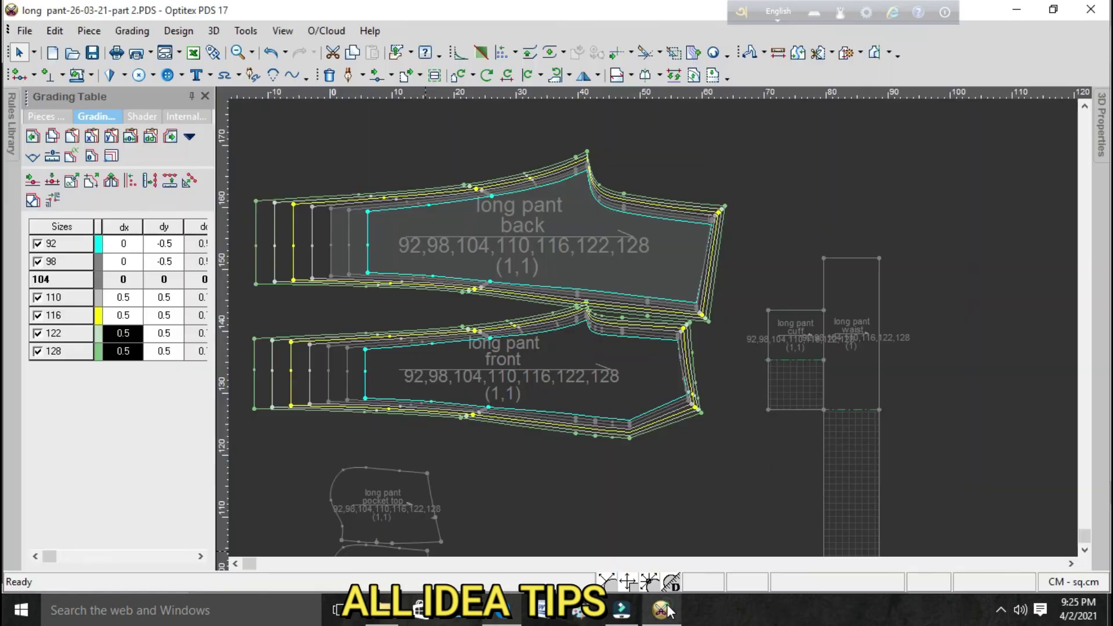
# - Grade the back waist corner with dx .75 for sizes 110–128
pyautogui.click(713, 220)
pyautogui.click(713, 221)
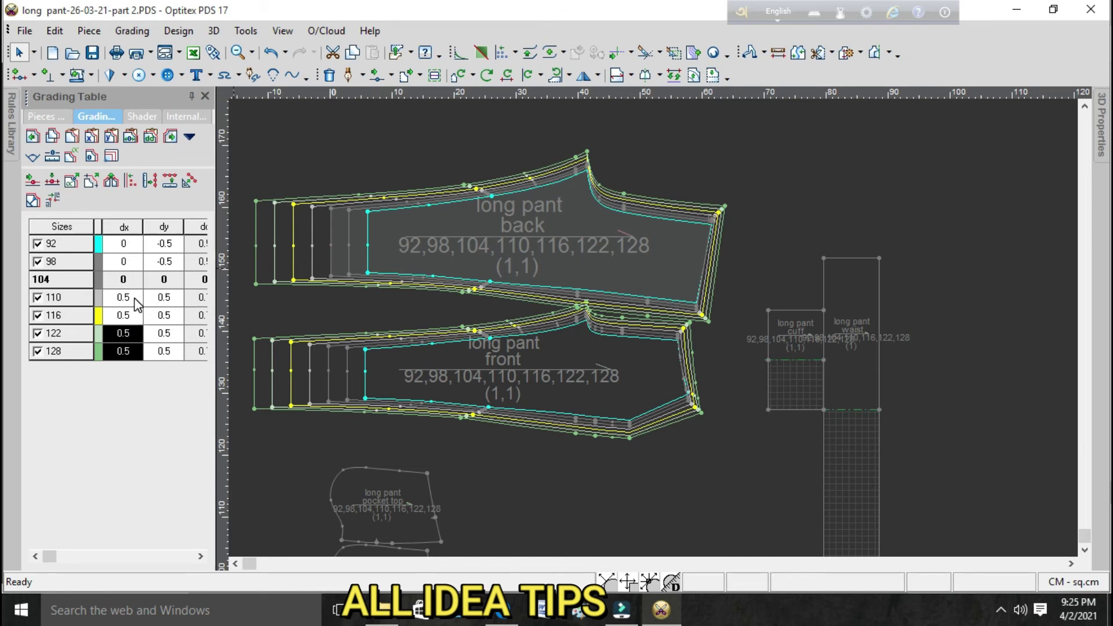
pyautogui.moveTo(132, 298); pyautogui.dragTo(141, 365)
pyautogui.write('.')
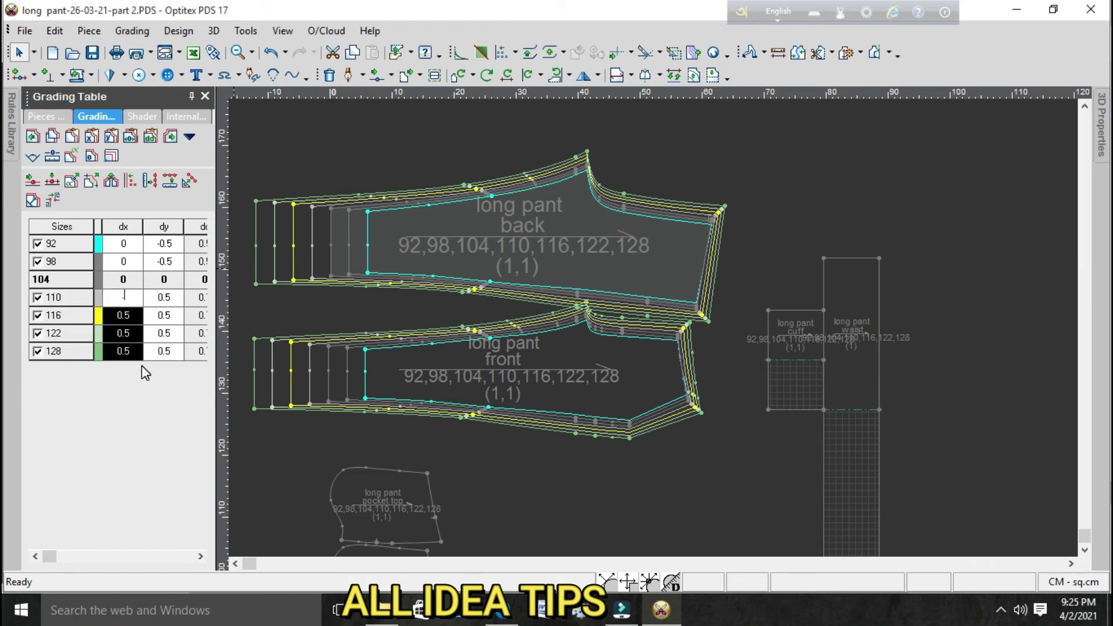
pyautogui.write('75')
pyautogui.press('Return')
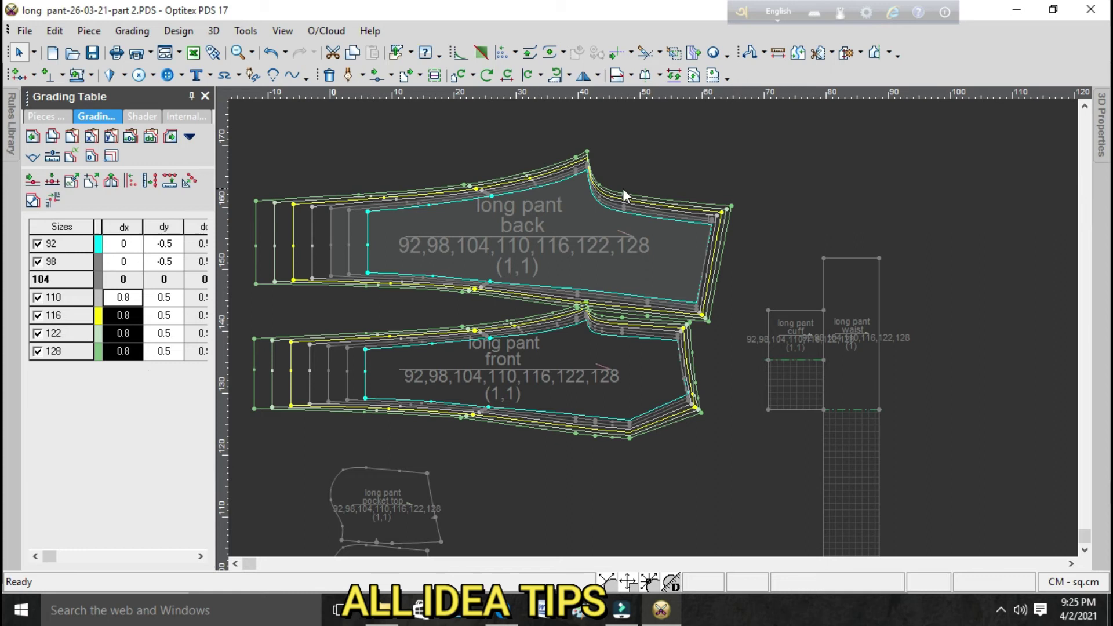
pyautogui.click(781, 165)
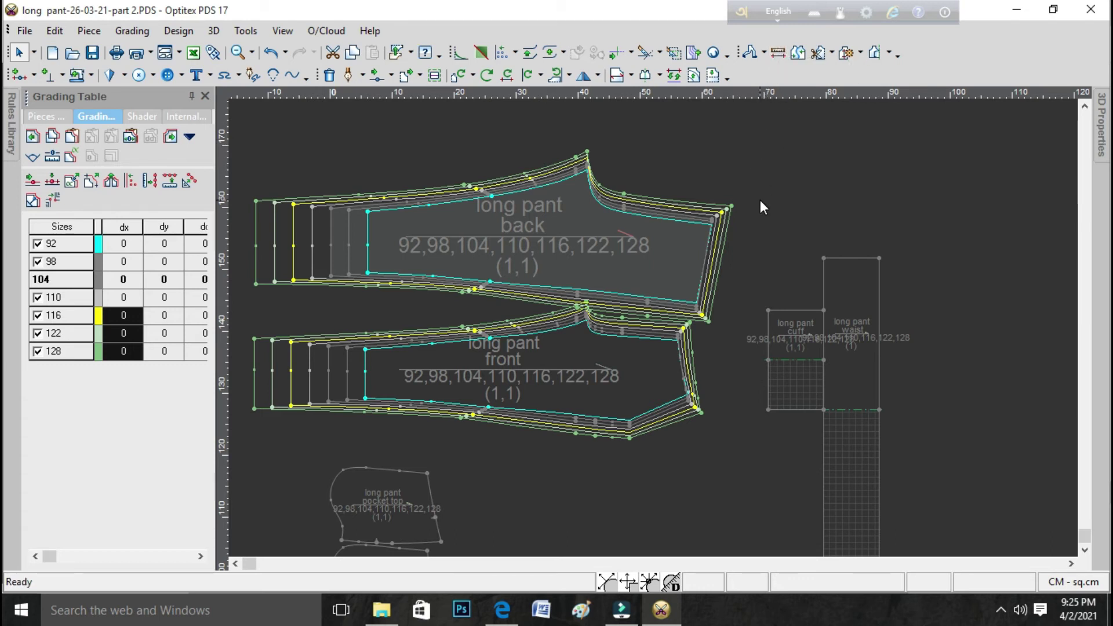
pyautogui.press('m')
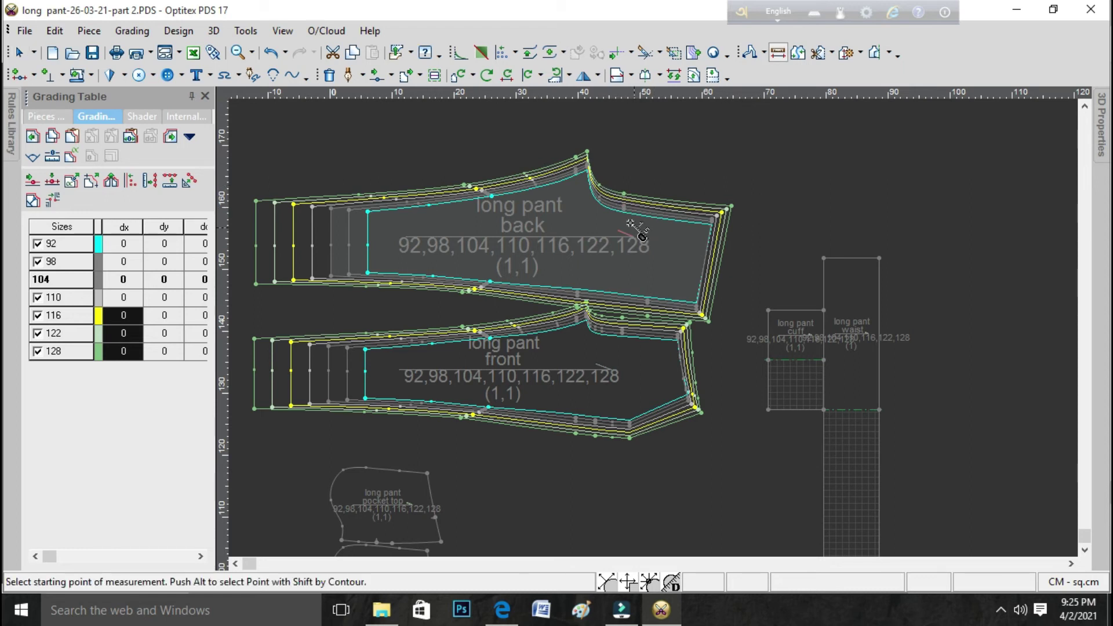
# - Measure the back piece from its upper curve to the corner, then exit measuring
pyautogui.click(589, 171)
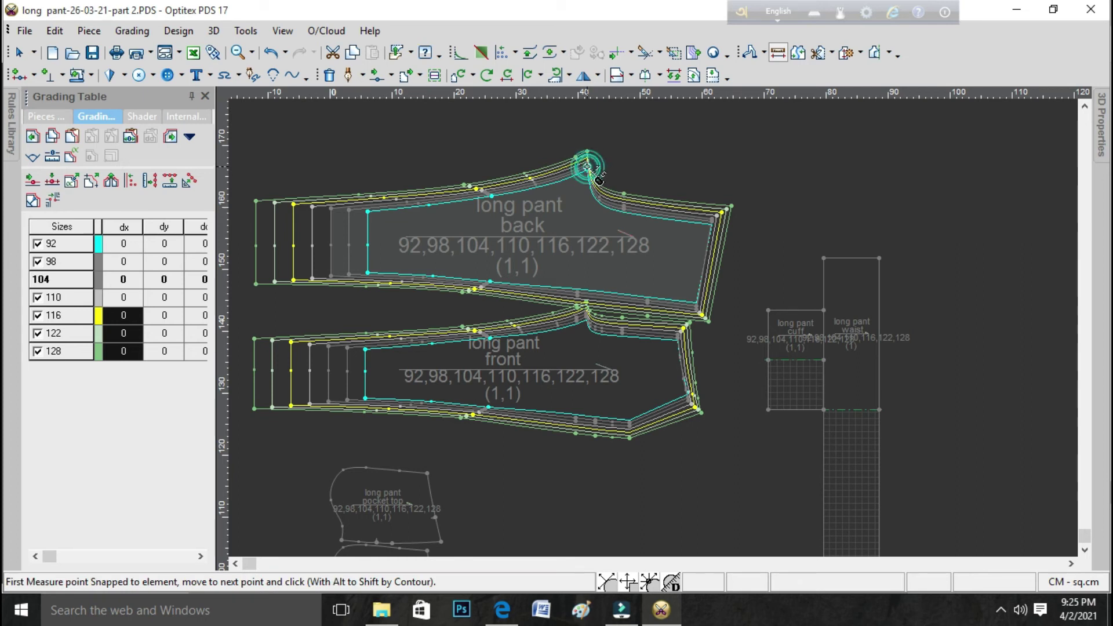
pyautogui.click(721, 226)
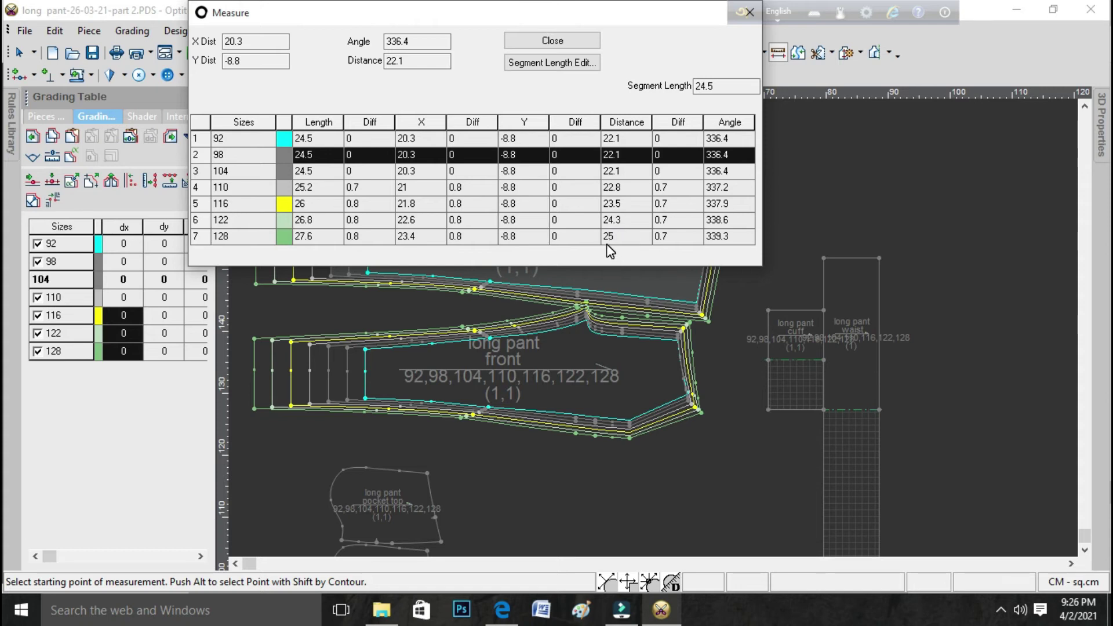
pyautogui.click(652, 47)
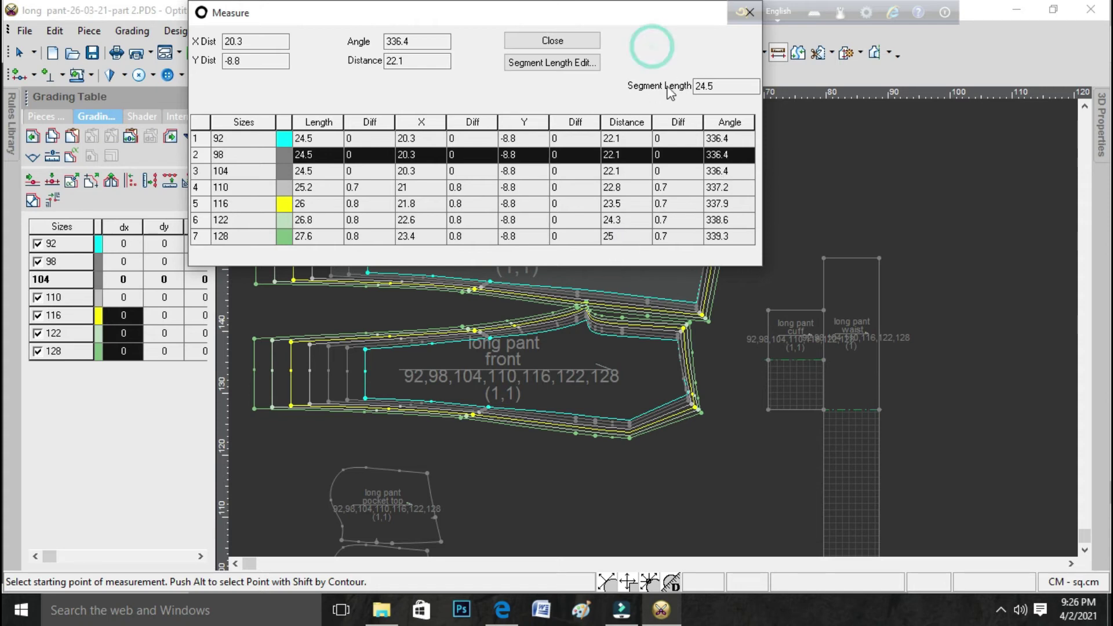
pyautogui.rightClick(859, 198)
pyautogui.click(909, 211)
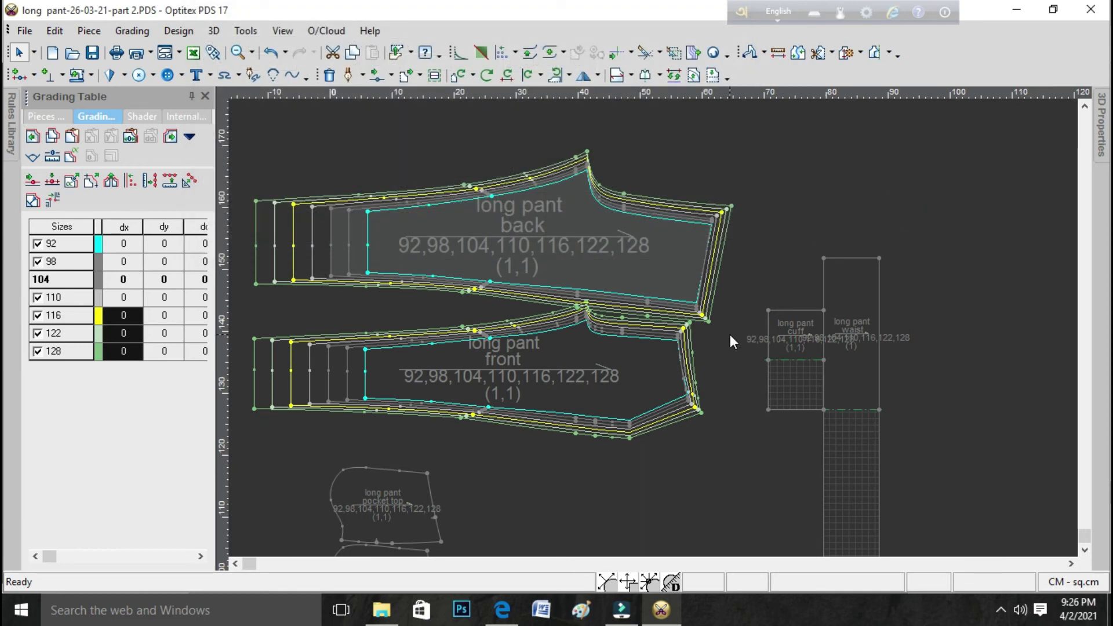
# - Separate the front and back pieces and re-measure along the back piece's top edge
pyautogui.moveTo(644, 360)
pyautogui.mouseDown()
pyautogui.moveTo(664, 401)
pyautogui.moveTo(625, 351)
pyautogui.mouseUp()
pyautogui.moveTo(677, 284); pyautogui.dragTo(687, 247)
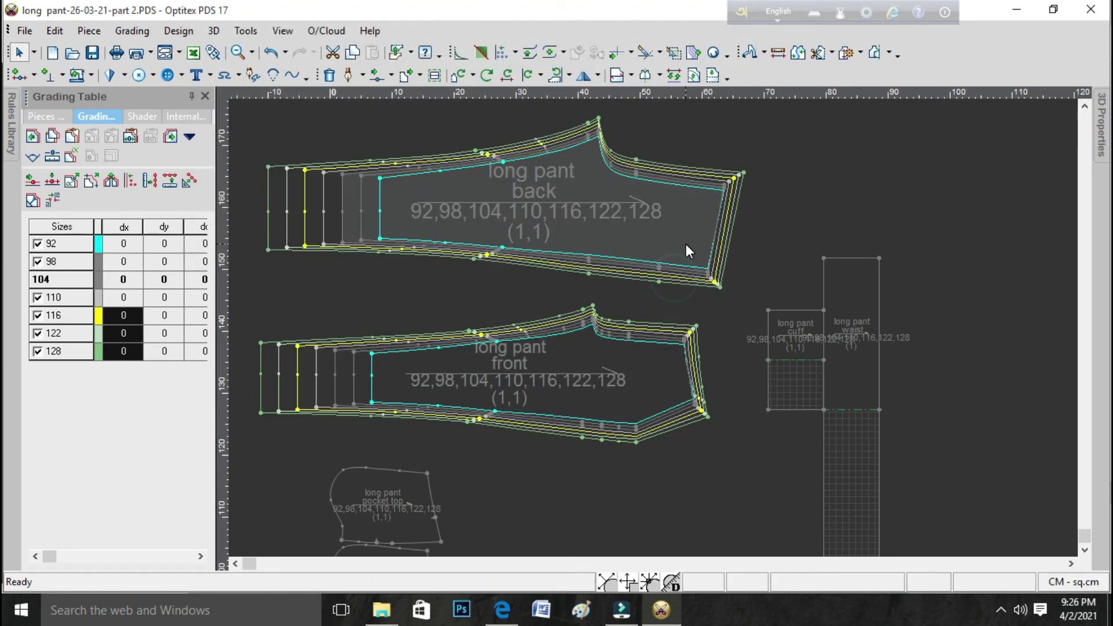
pyautogui.click(778, 53)
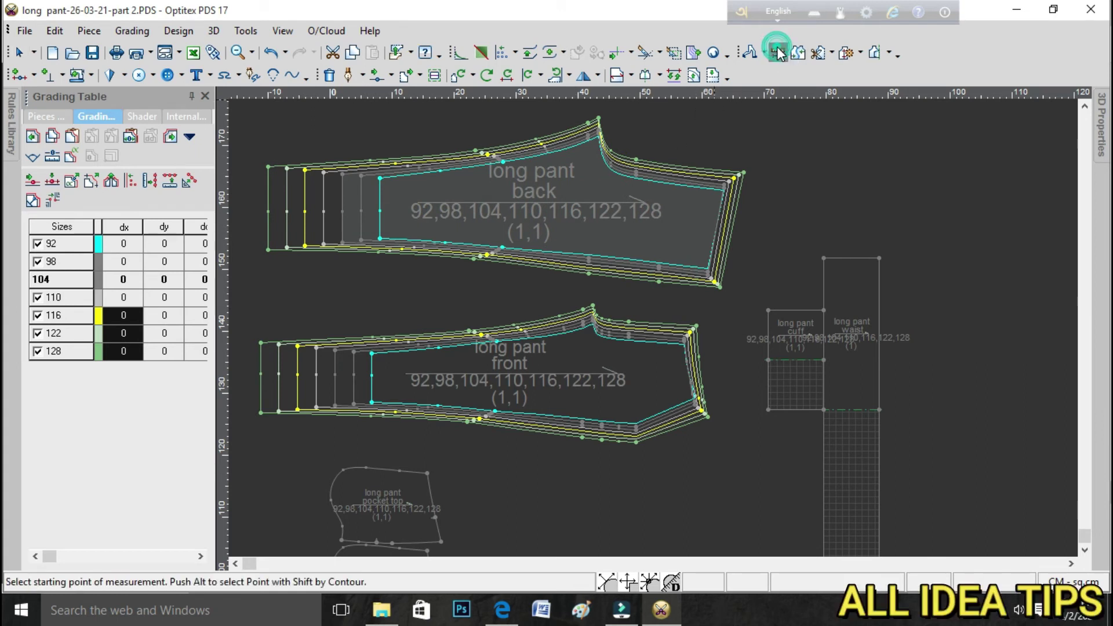
pyautogui.click(343, 172)
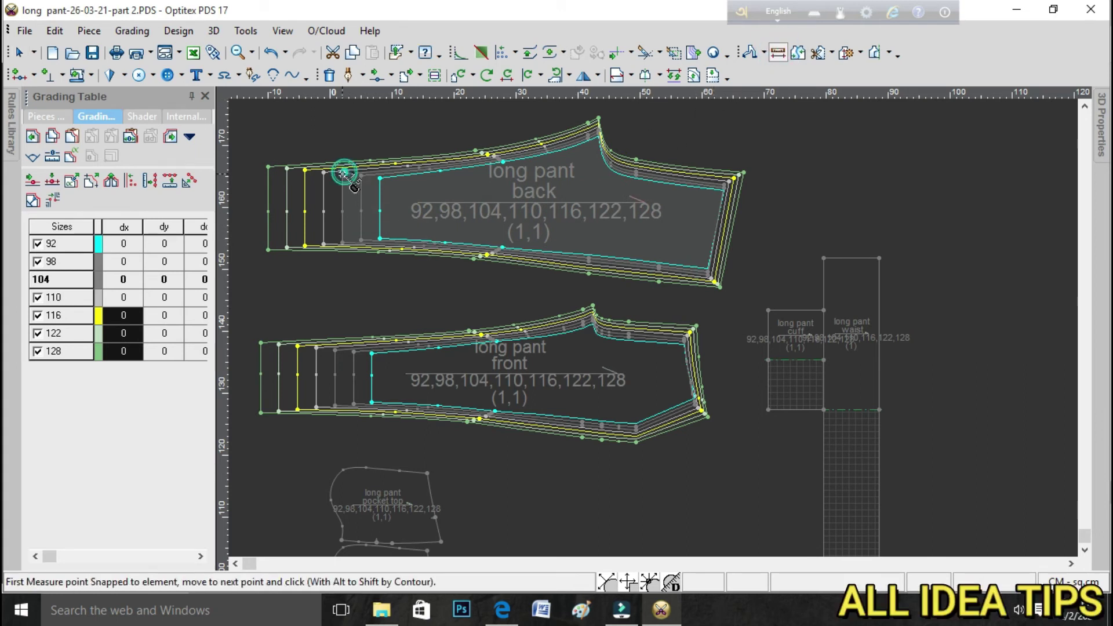
pyautogui.click(598, 129)
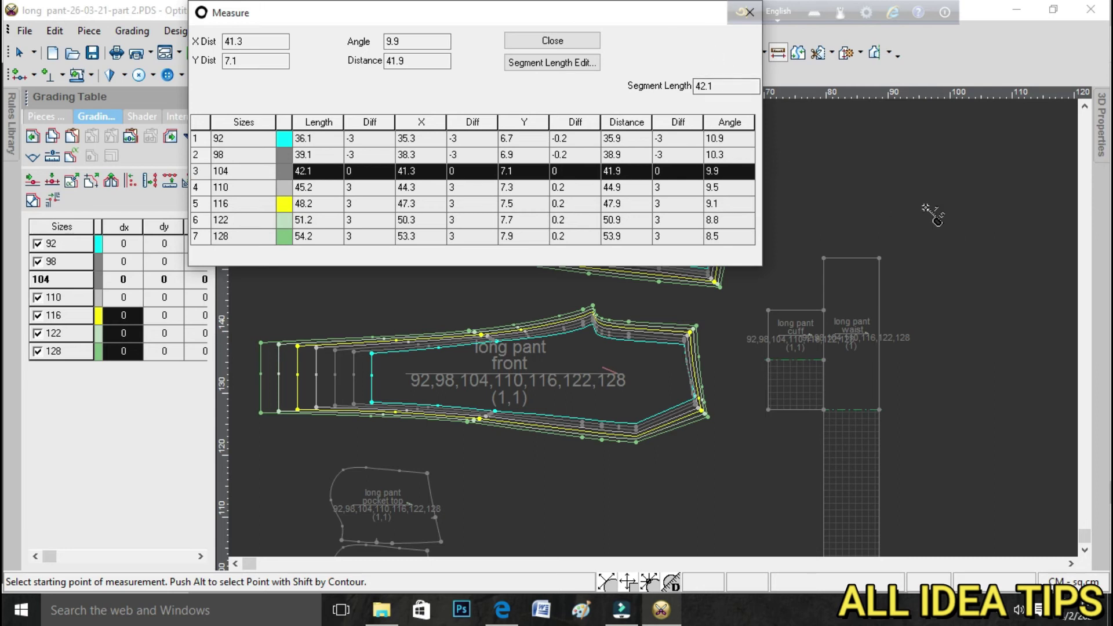
# - End the measurement and return to the Select tool from the canvas right-click menu
pyautogui.rightClick(914, 187)
pyautogui.click(952, 205)
pyautogui.rightClick(789, 178)
pyautogui.click(840, 184)
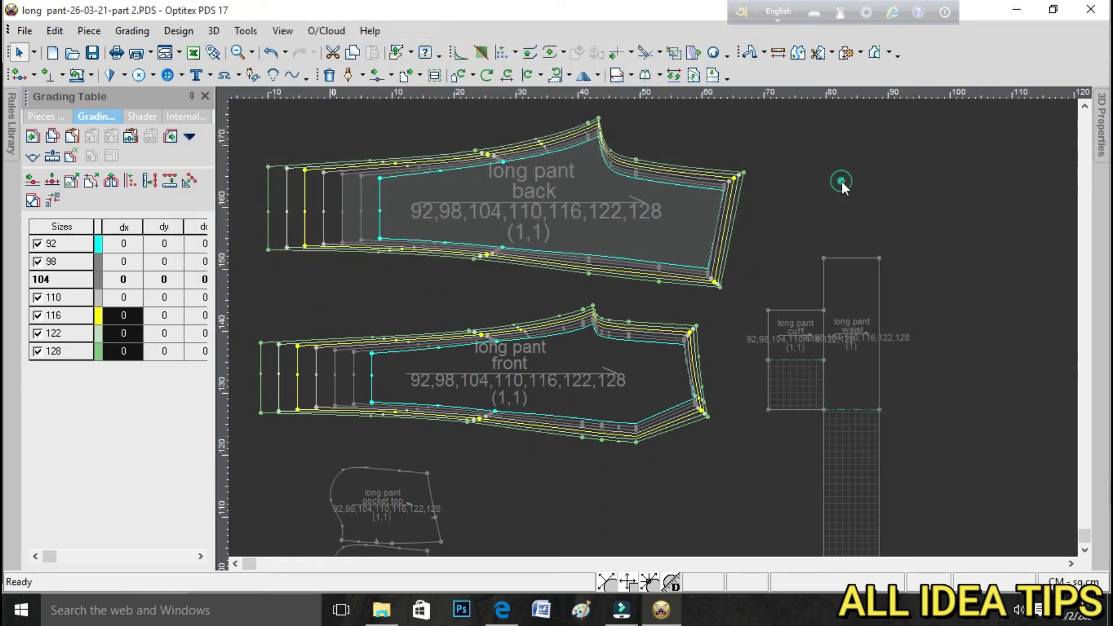
# - Move the front pant piece up toward the back piece
pyautogui.click(335, 350)
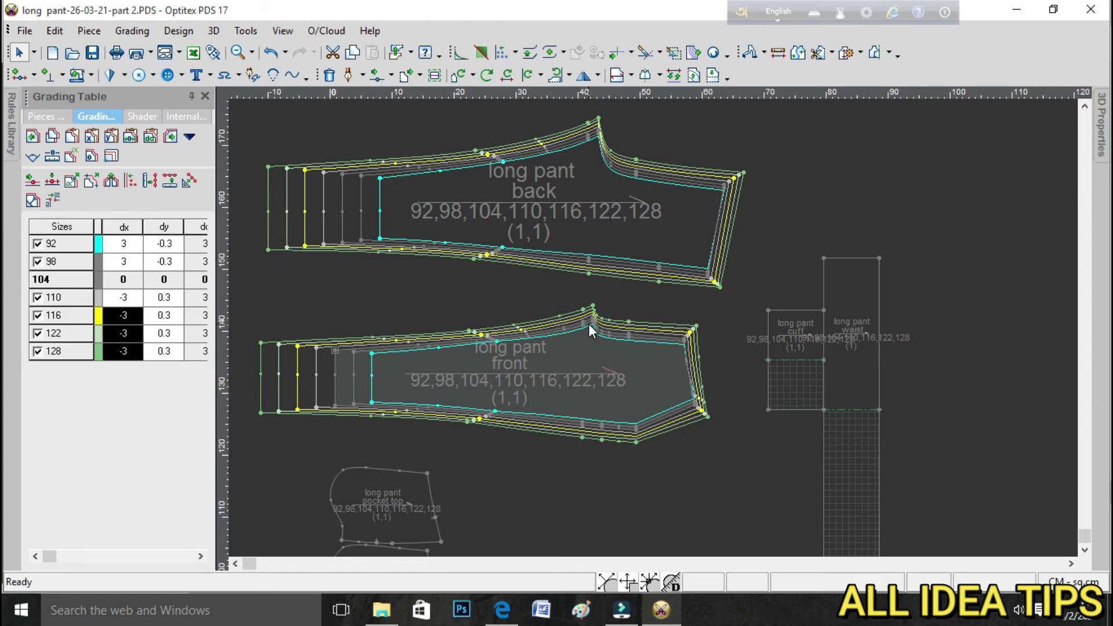
pyautogui.moveTo(551, 350); pyautogui.dragTo(551, 311)
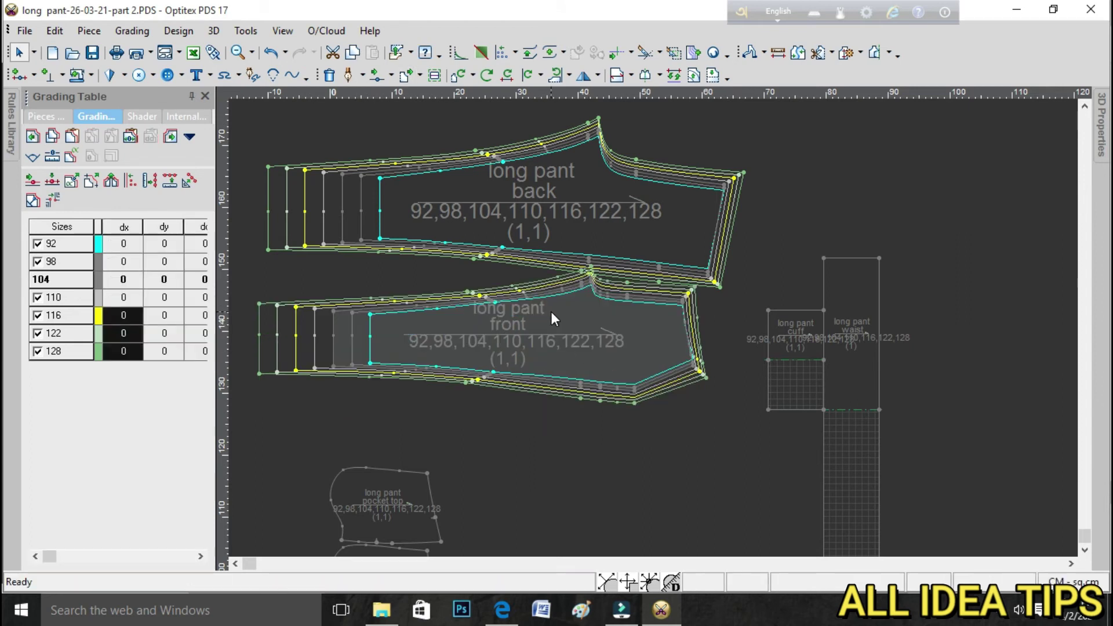
pyautogui.click(634, 232)
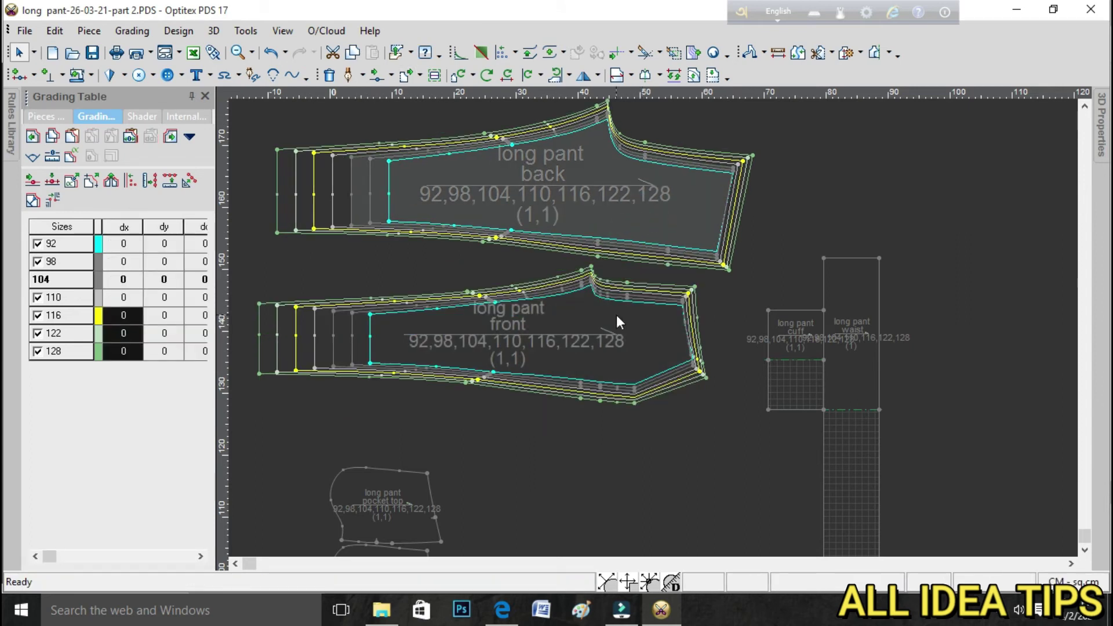
# - Shift the pocket top up and right, and place the pocket-in piece inside the front piece
pyautogui.click(420, 478)
pyautogui.click(506, 455)
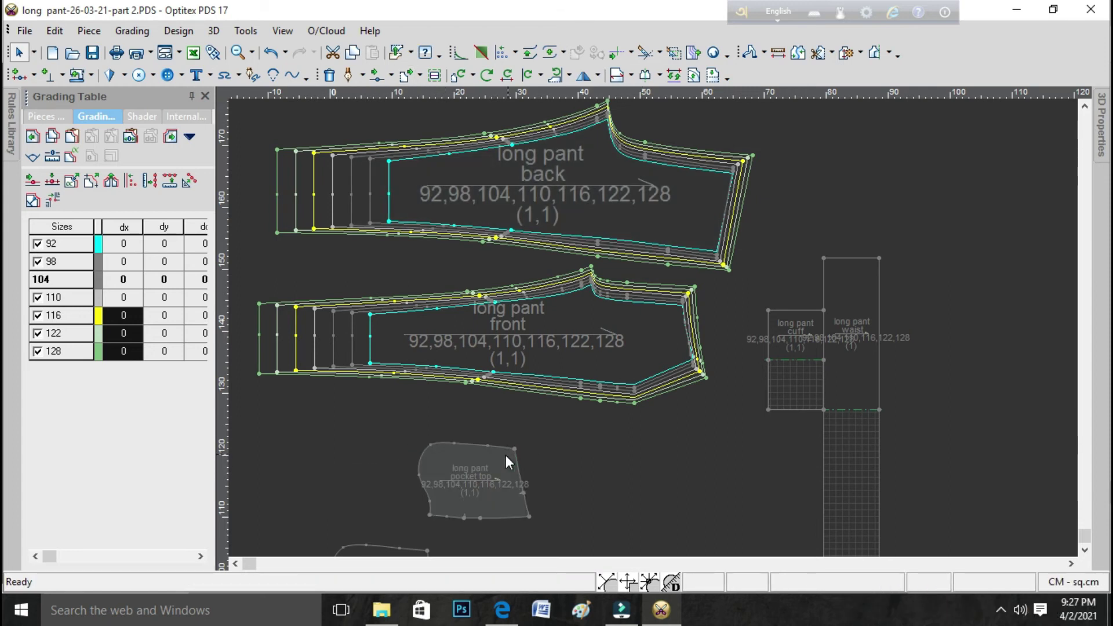
pyautogui.click(382, 554)
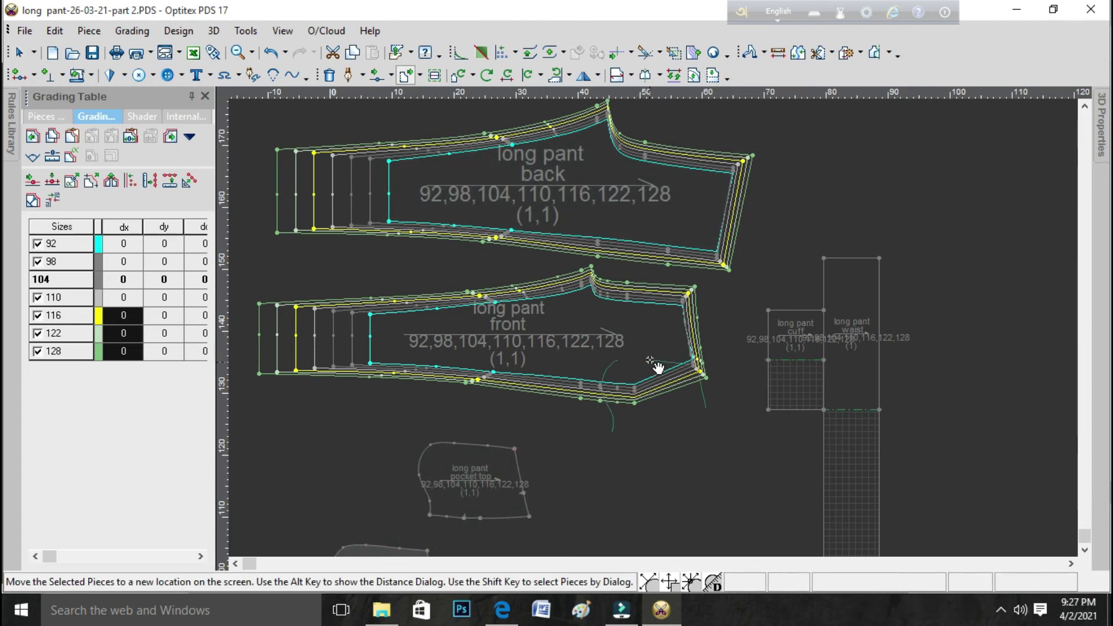
pyautogui.click(647, 326)
# - Shift the pocket-in piece left onto the front's side-seam corner point, then select the front piece
pyautogui.scroll(2, 648, 388)
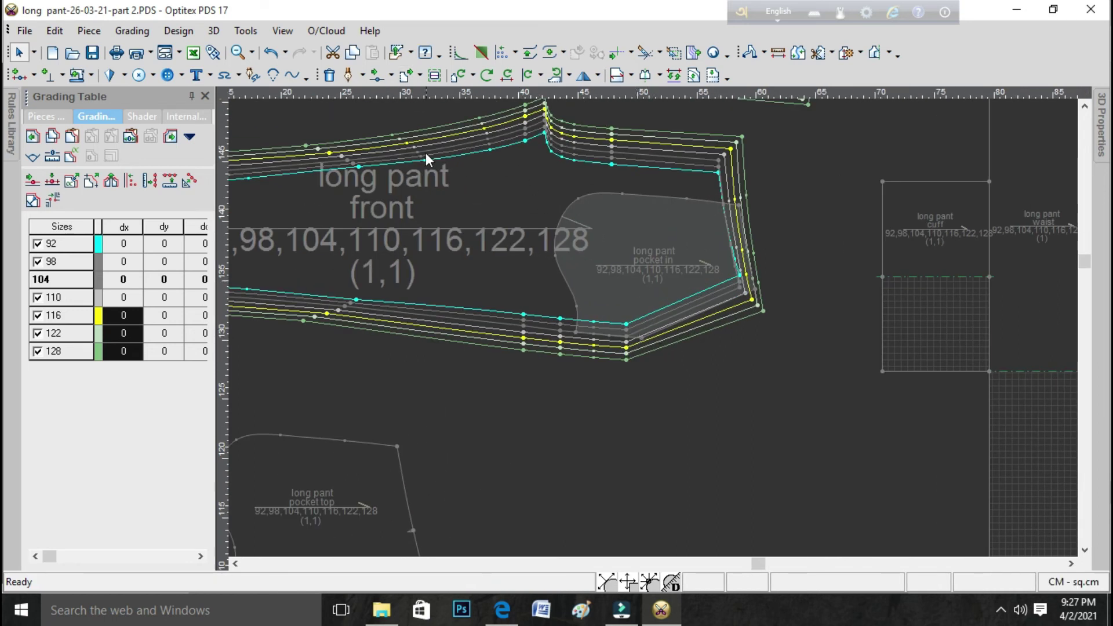
pyautogui.click(406, 74)
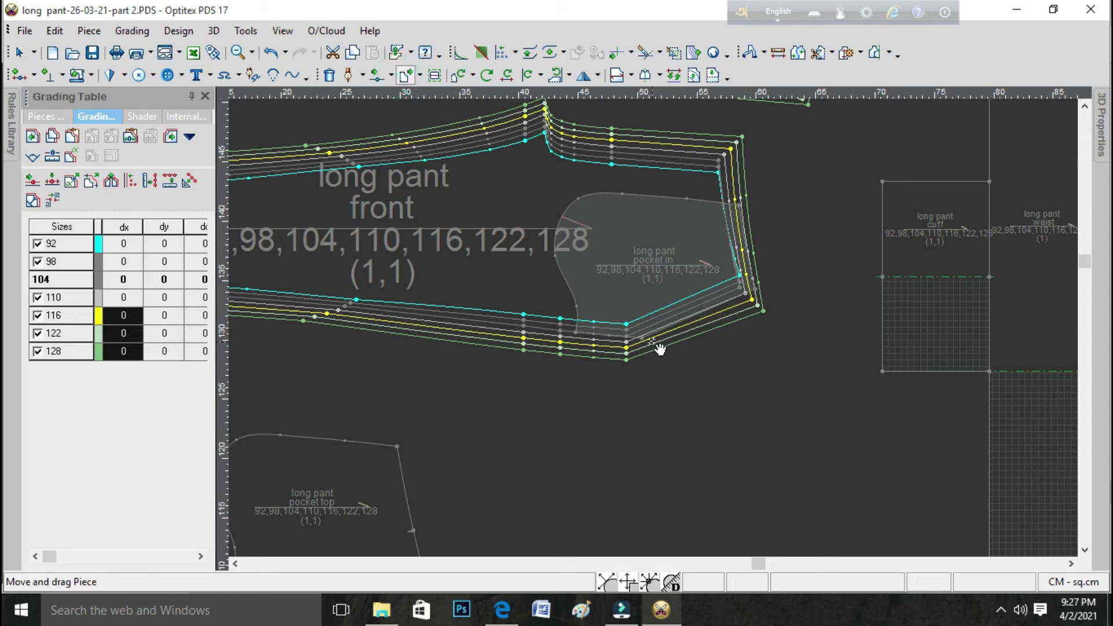
pyautogui.moveTo(652, 345); pyautogui.dragTo(636, 343)
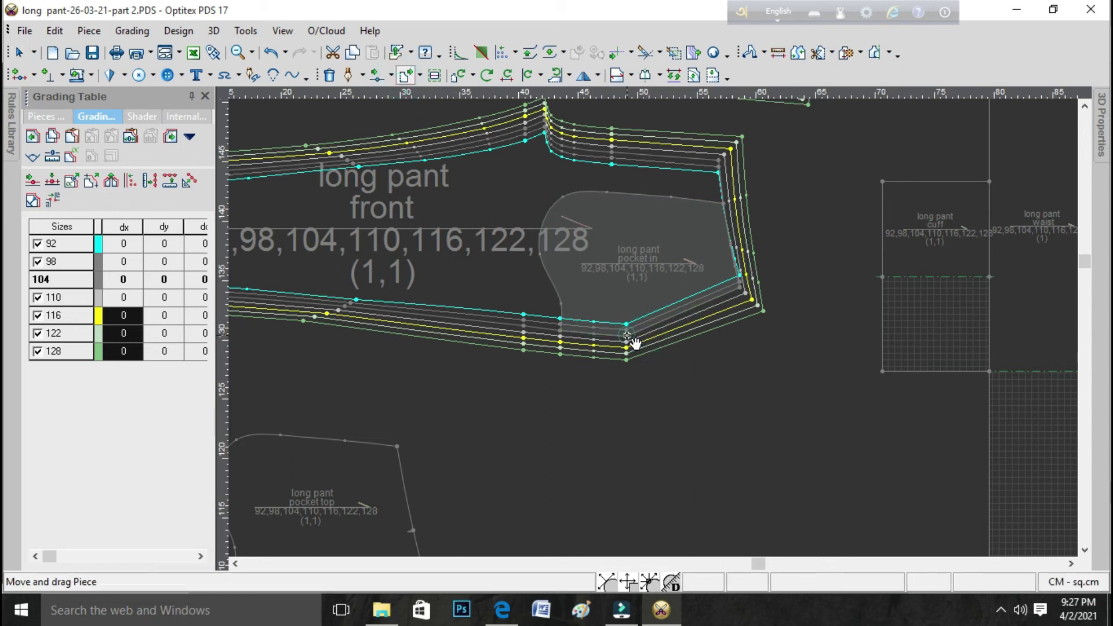
pyautogui.rightClick(785, 248)
pyautogui.click(826, 258)
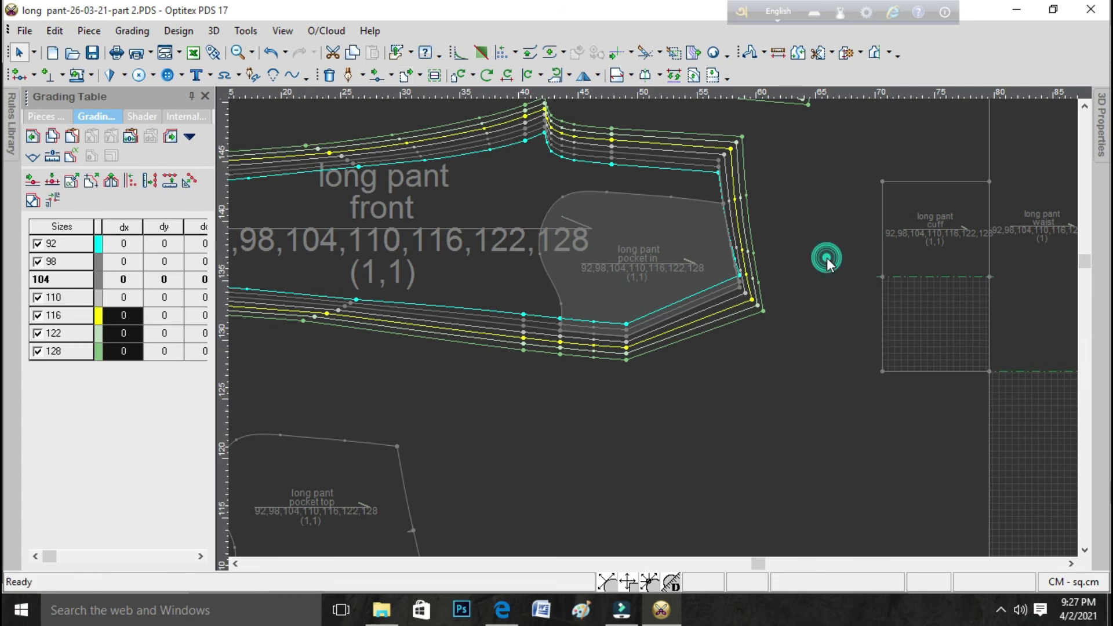
pyautogui.click(625, 339)
pyautogui.click(485, 259)
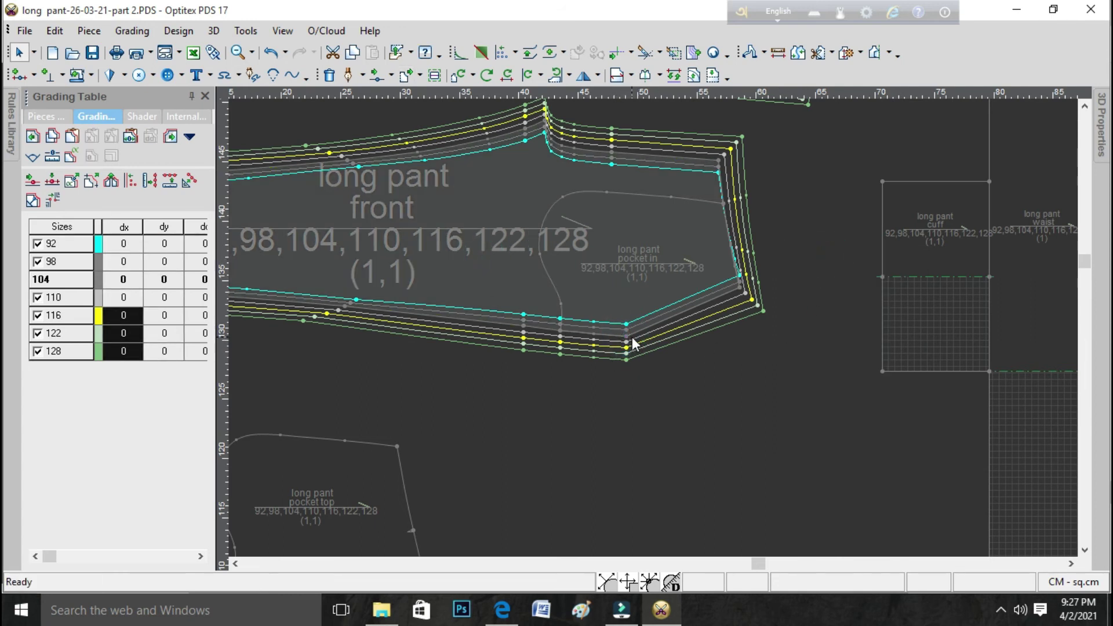
# - Copy the front piece's pocket-corner grading and paste its vertical grade onto a pocket-in point
pyautogui.click(627, 336)
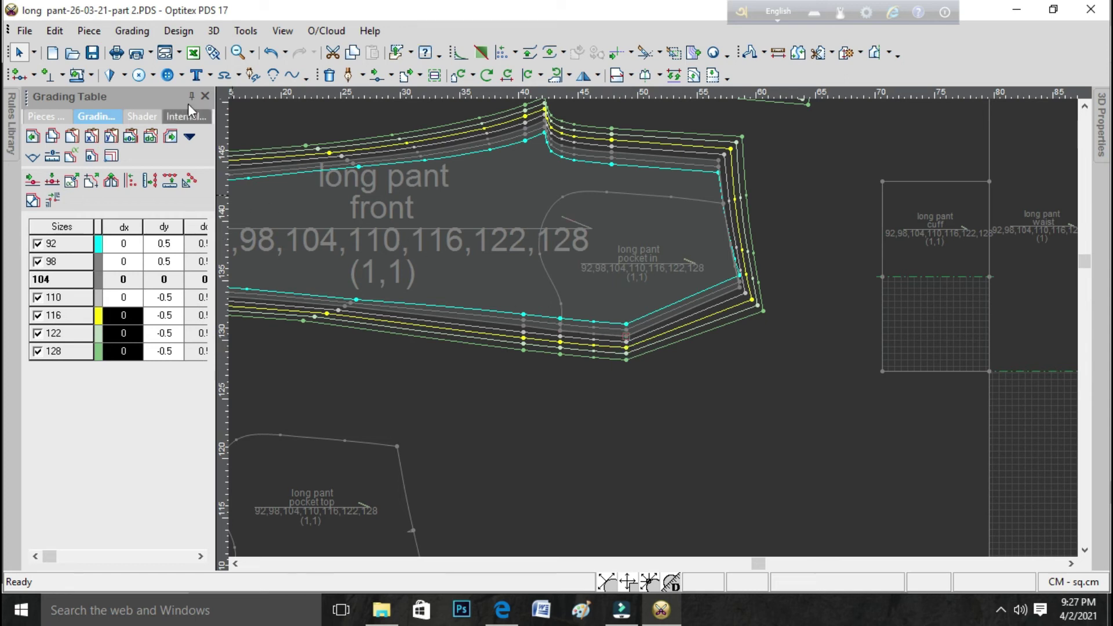
pyautogui.click(52, 139)
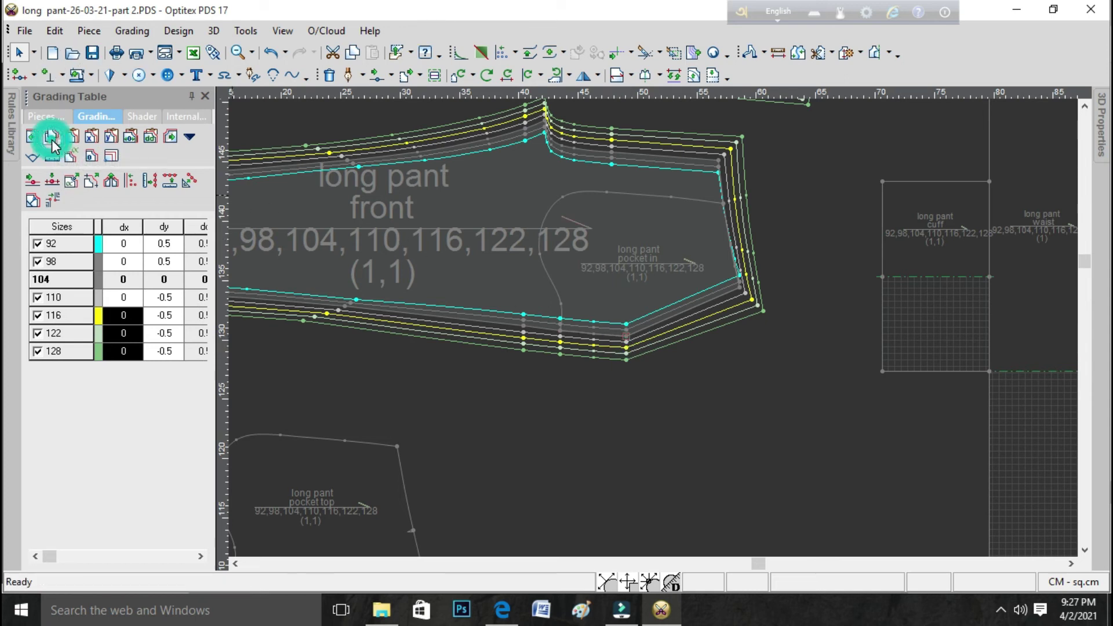
pyautogui.click(559, 298)
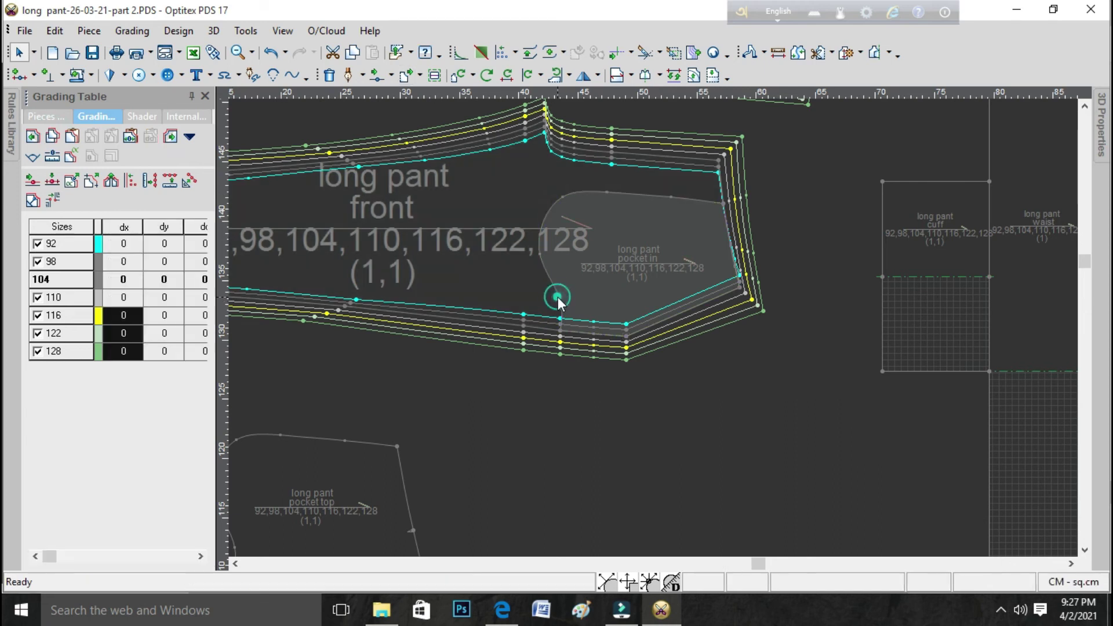
pyautogui.click(626, 337)
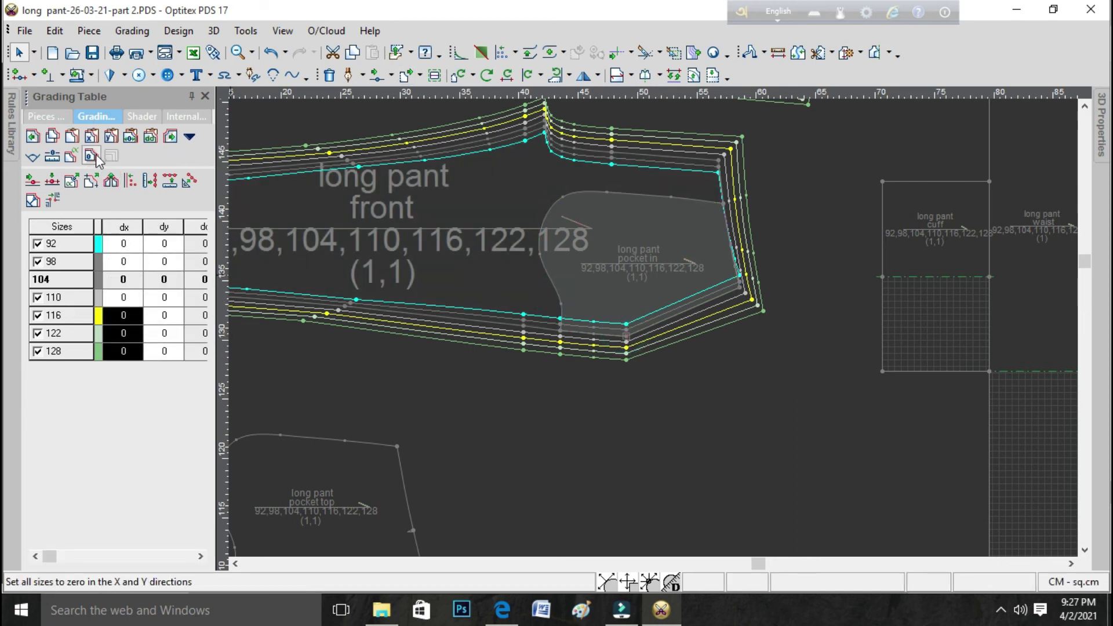
pyautogui.click(110, 139)
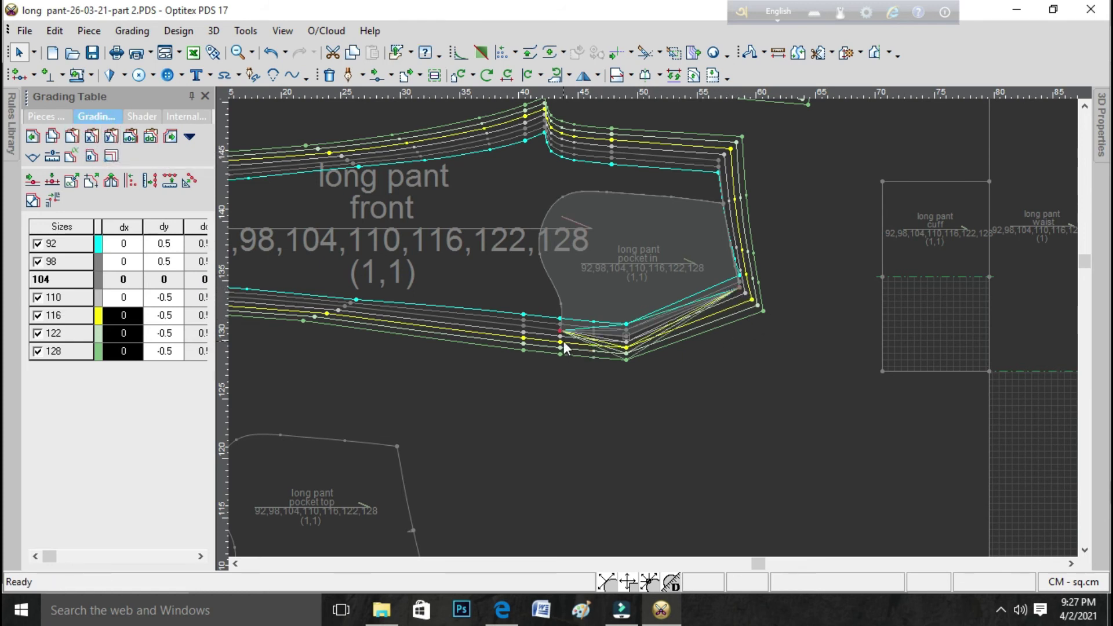
# - Paste the same 0.5/-0.5 vertical grading onto the pocket-in piece's lower corner point
pyautogui.click(510, 281)
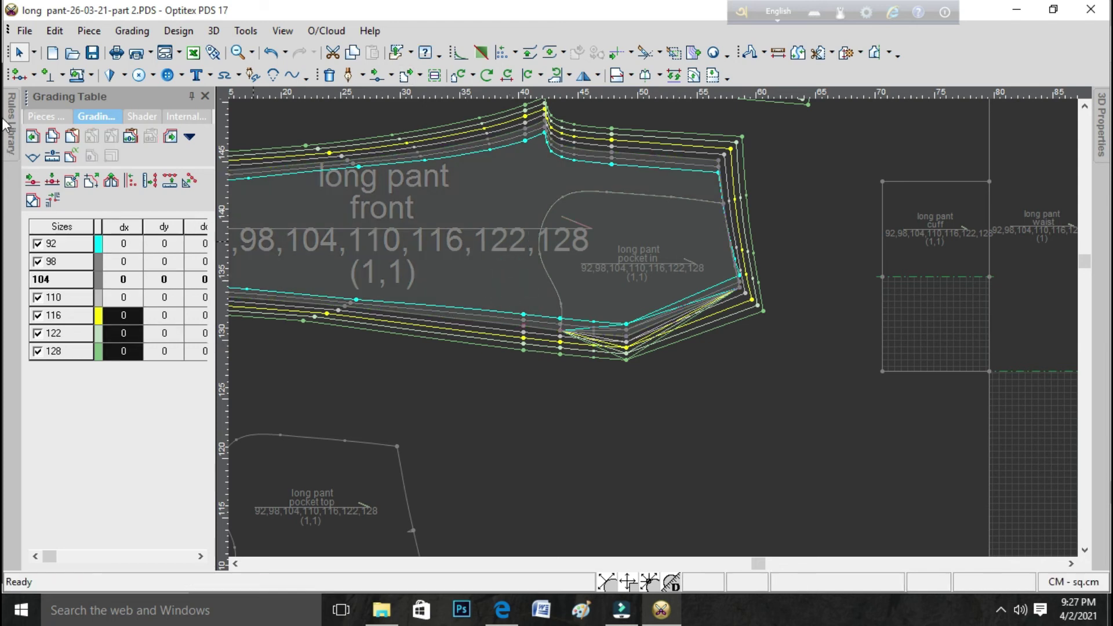
pyautogui.click(52, 136)
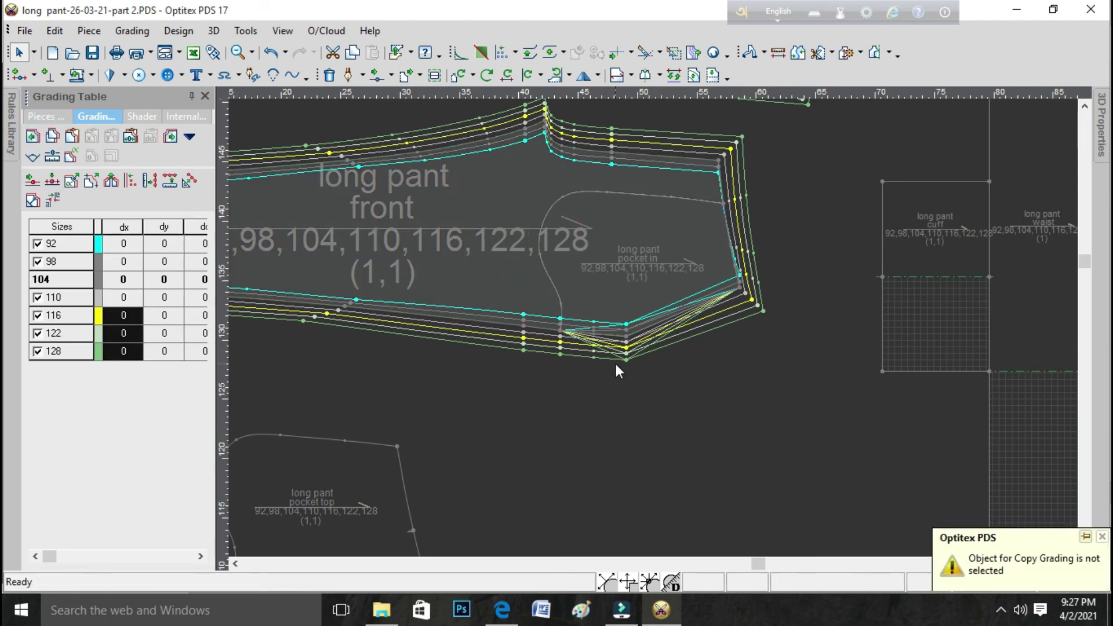
pyautogui.click(555, 290)
pyautogui.click(559, 331)
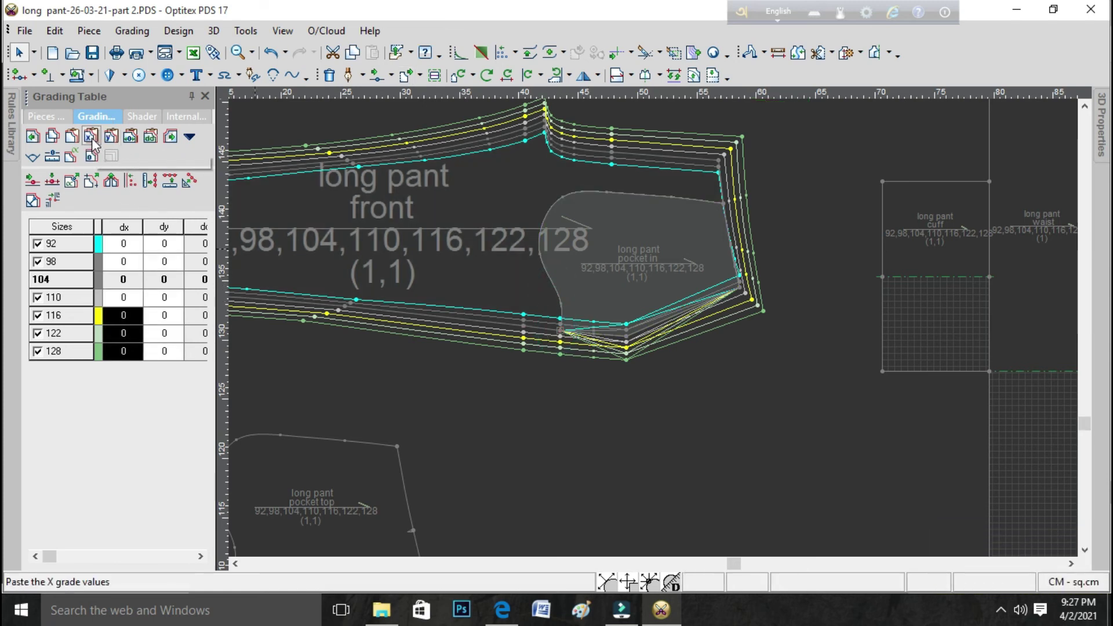
pyautogui.click(111, 137)
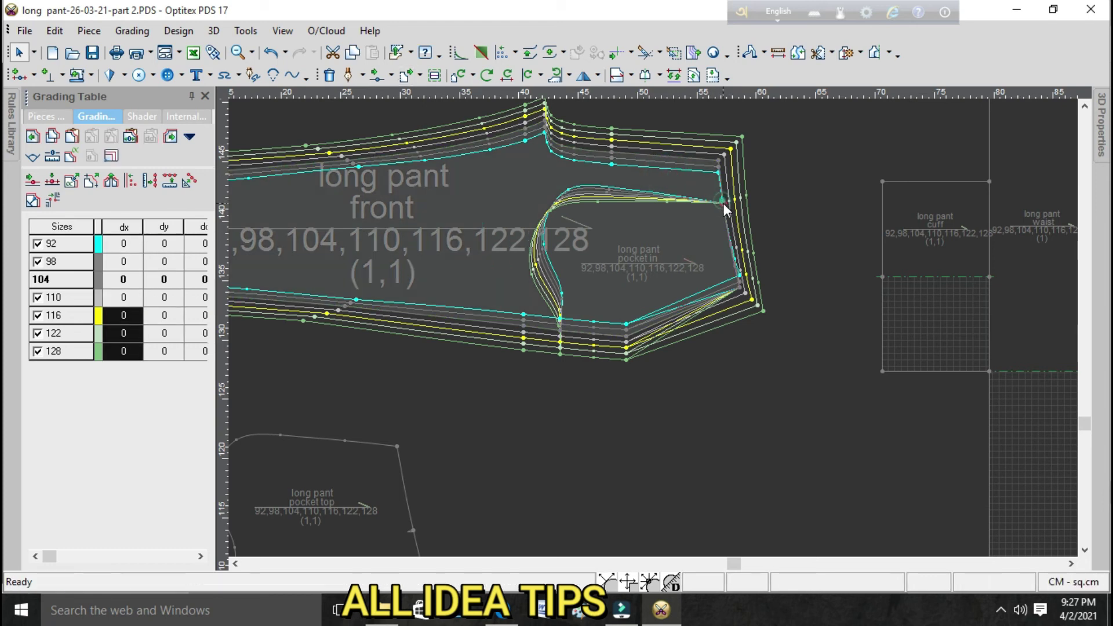
# - Copy the upper-corner grading and paste X 0.5 and Y ±0.2 onto the pocket-in upper corner
pyautogui.click(722, 203)
pyautogui.click(50, 138)
pyautogui.click(603, 200)
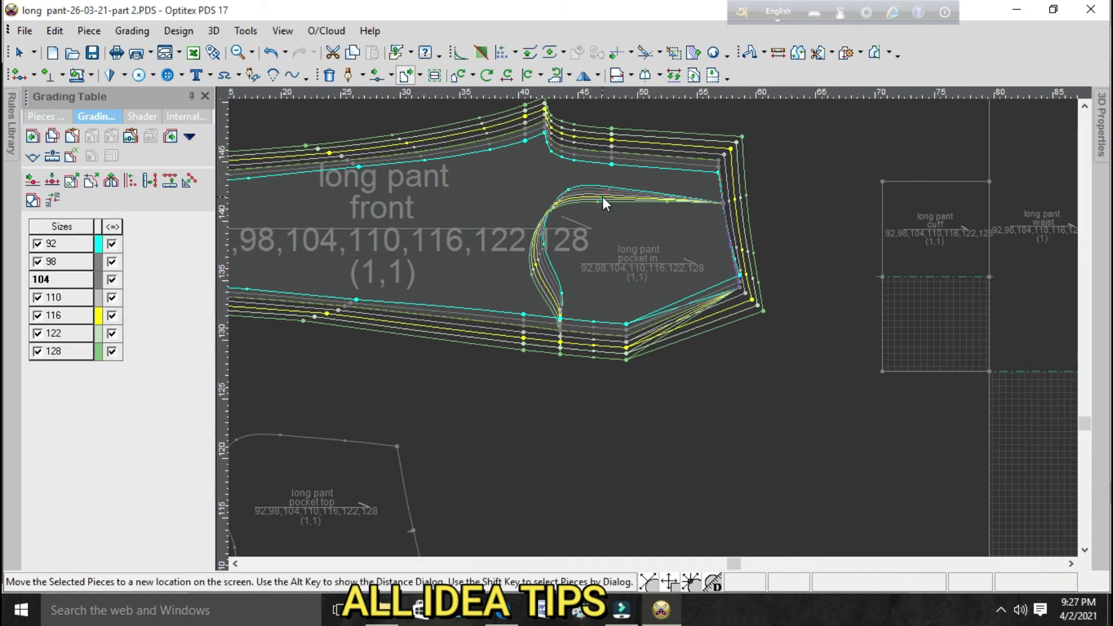
pyautogui.click(716, 200)
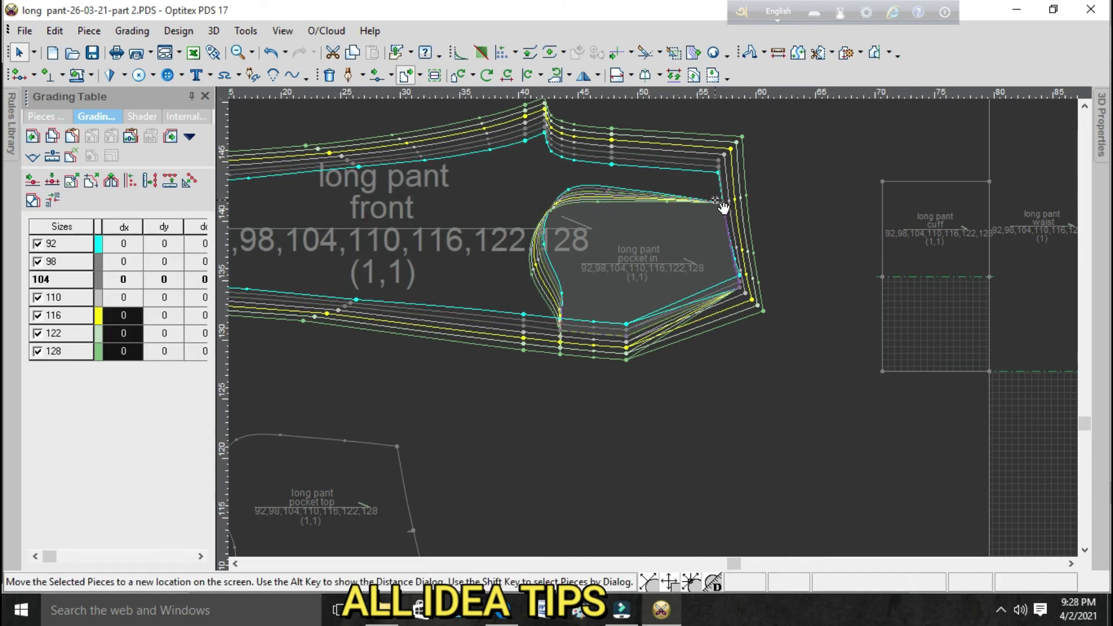
pyautogui.click(723, 202)
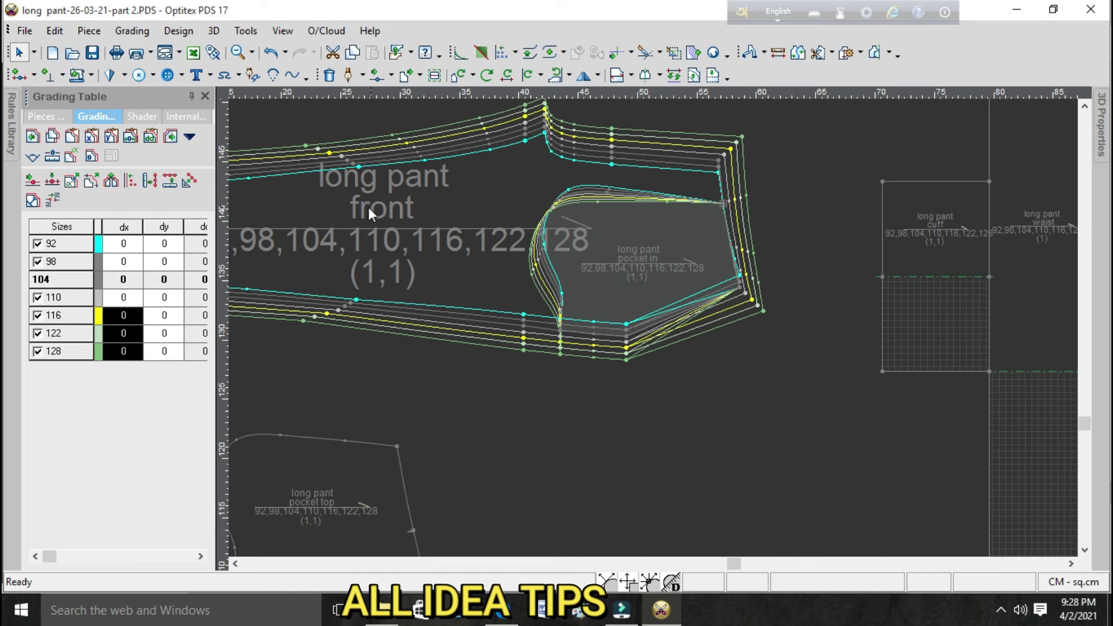
pyautogui.click(91, 137)
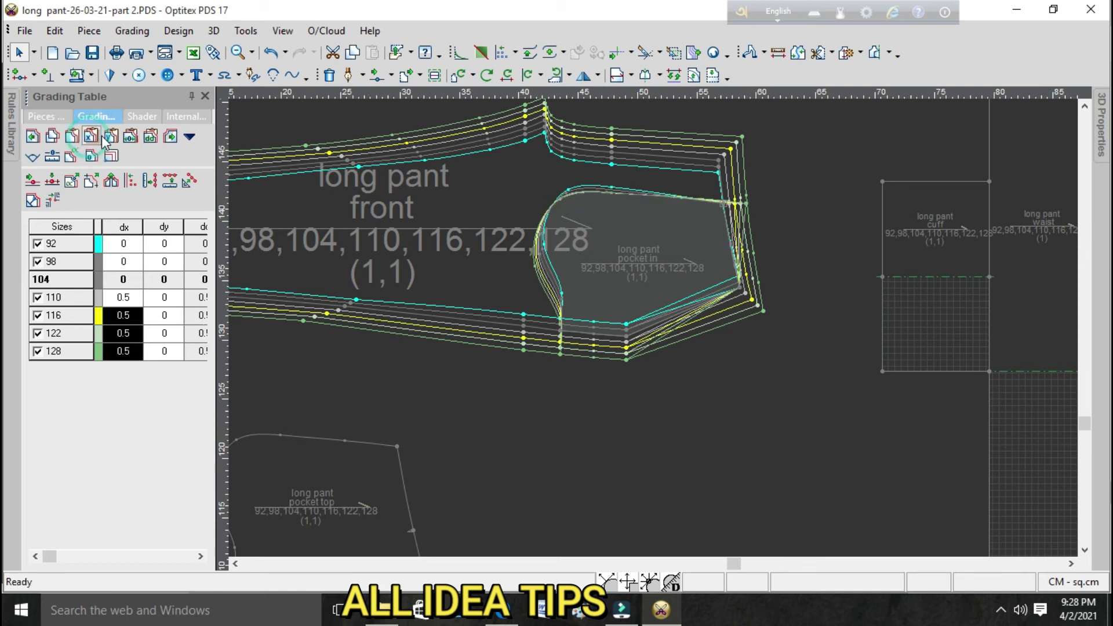
pyautogui.click(112, 137)
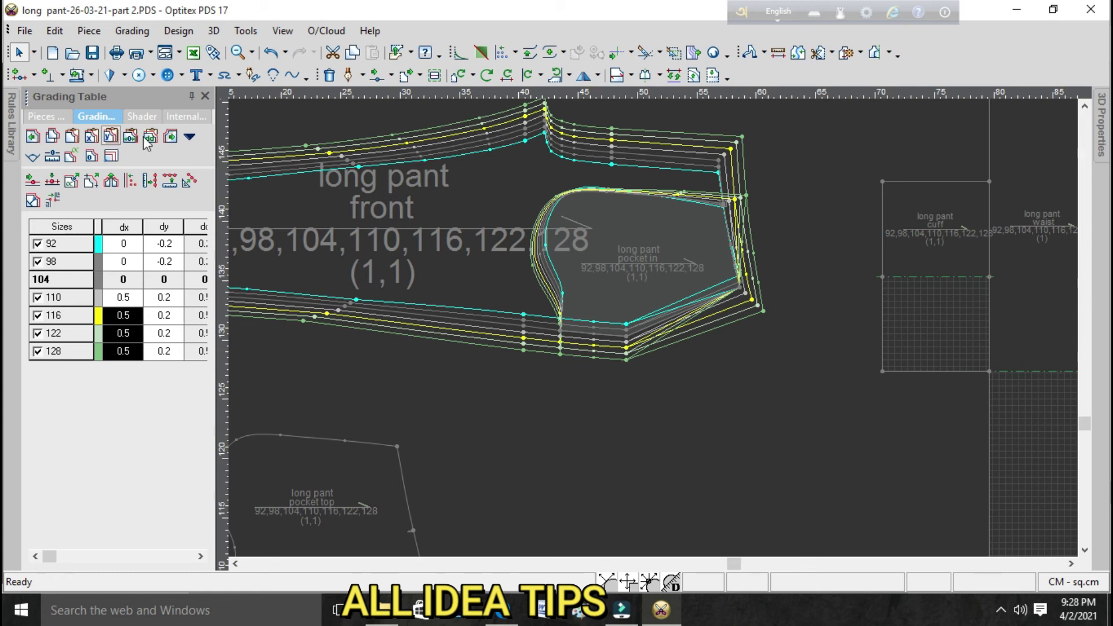
# - Zoom in to check the pocket-in size nests, then clear the selection
pyautogui.scroll(2, 654, 328)
pyautogui.scroll(2, 653, 328)
pyautogui.scroll(-1, 654, 328)
pyautogui.scroll(-3, 654, 328)
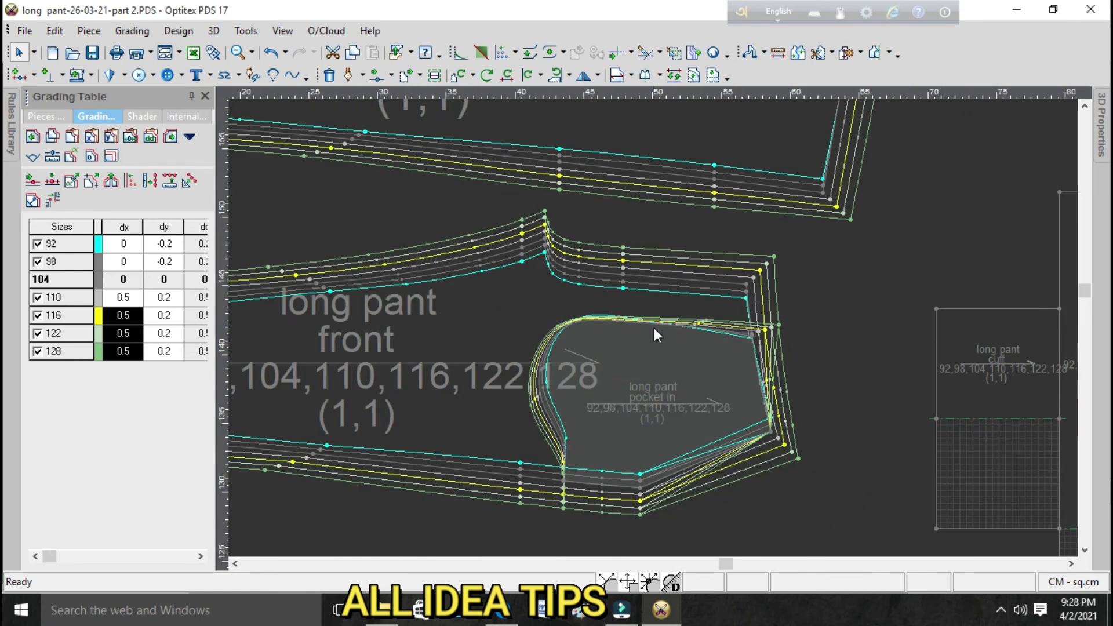
pyautogui.scroll(2, 654, 328)
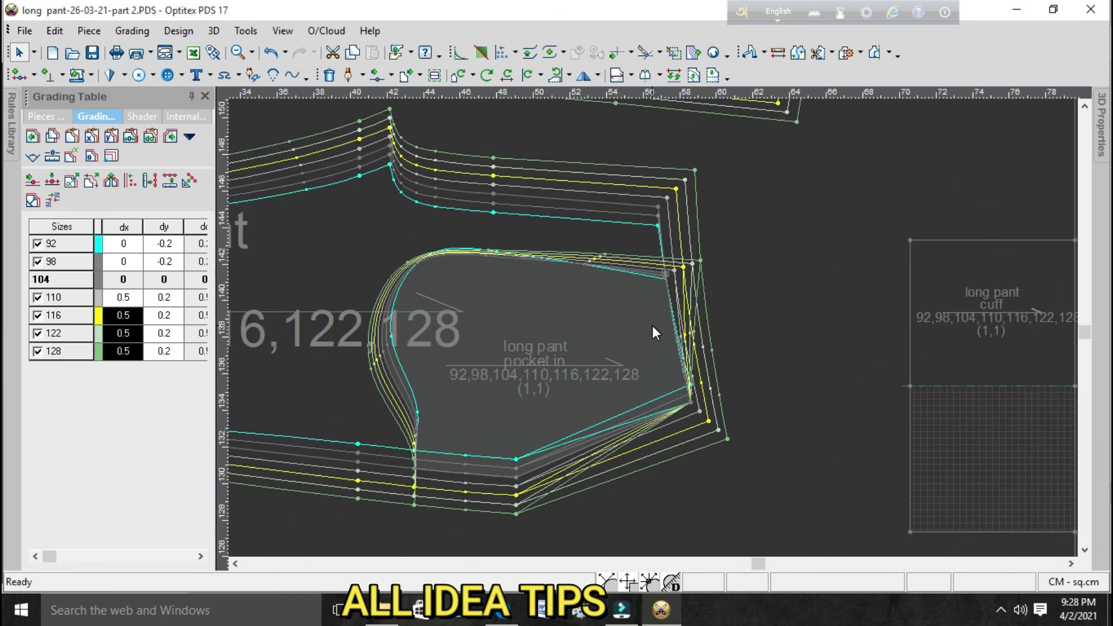
pyautogui.scroll(2, 652, 325)
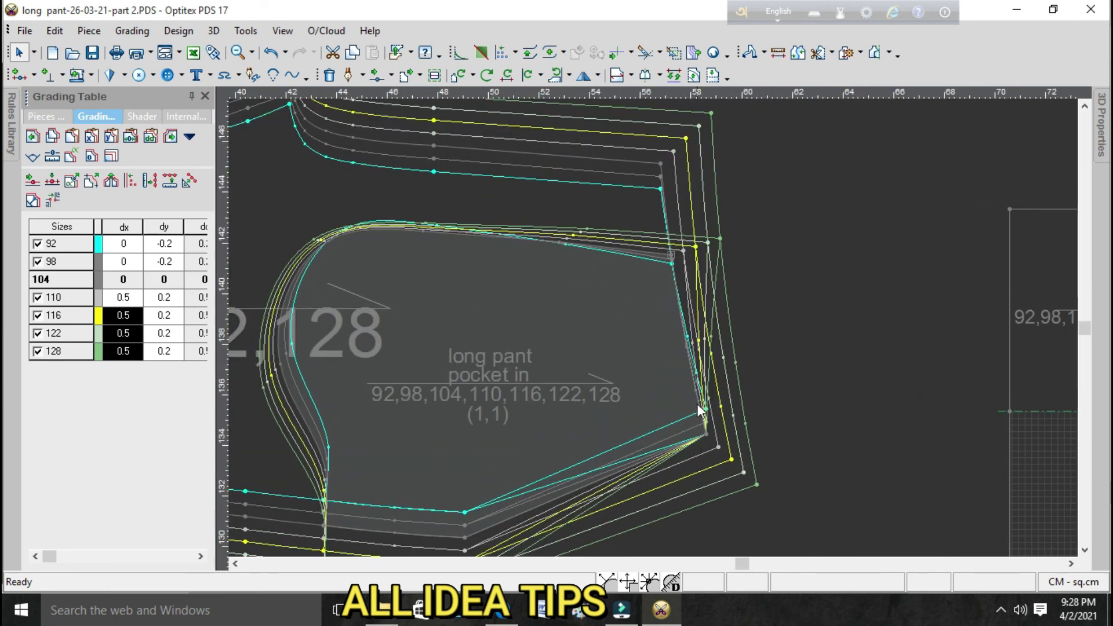
pyautogui.click(706, 434)
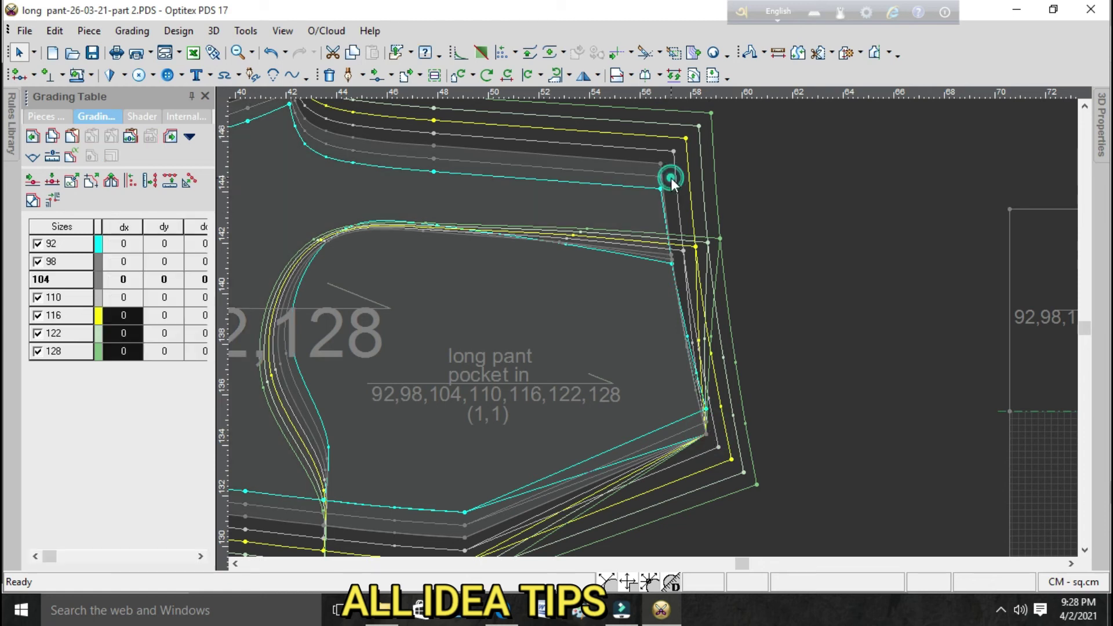
# - Paste dx 0.5, dy ±0.5 grading from the graded corner onto the pocket-in upper right corner
pyautogui.click(706, 434)
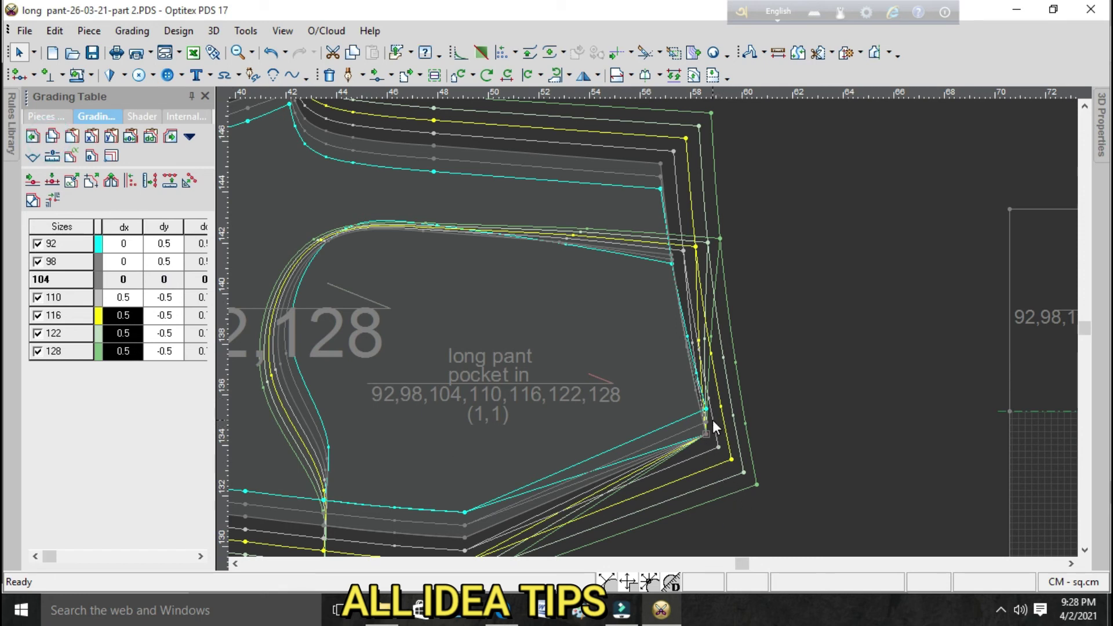
pyautogui.click(589, 242)
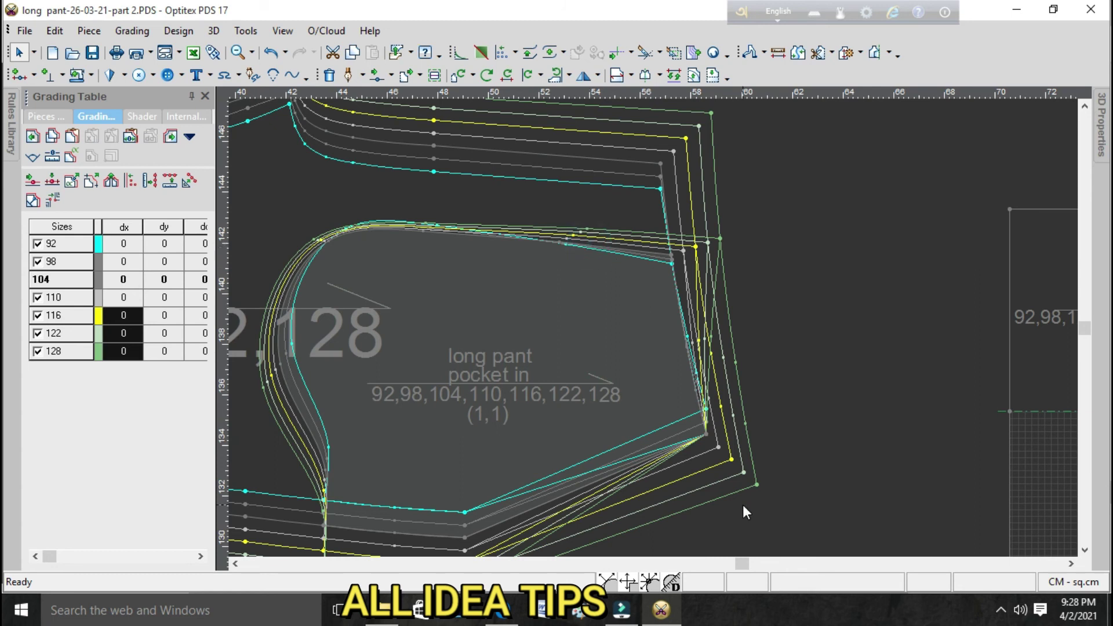
pyautogui.click(706, 435)
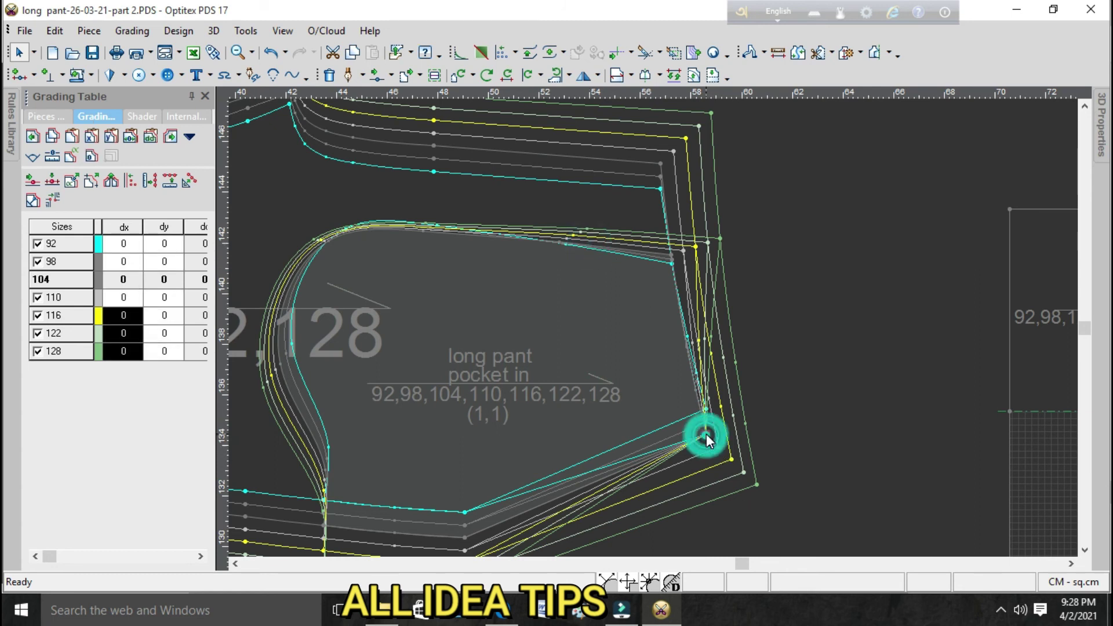
pyautogui.click(90, 138)
pyautogui.click(110, 138)
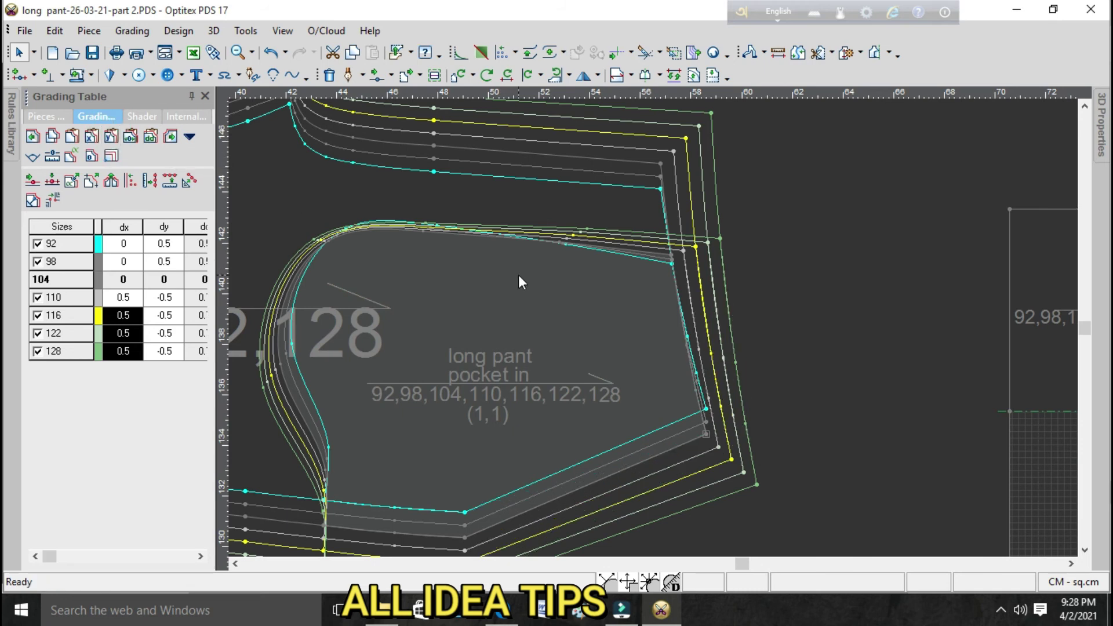
pyautogui.scroll(3, 673, 417)
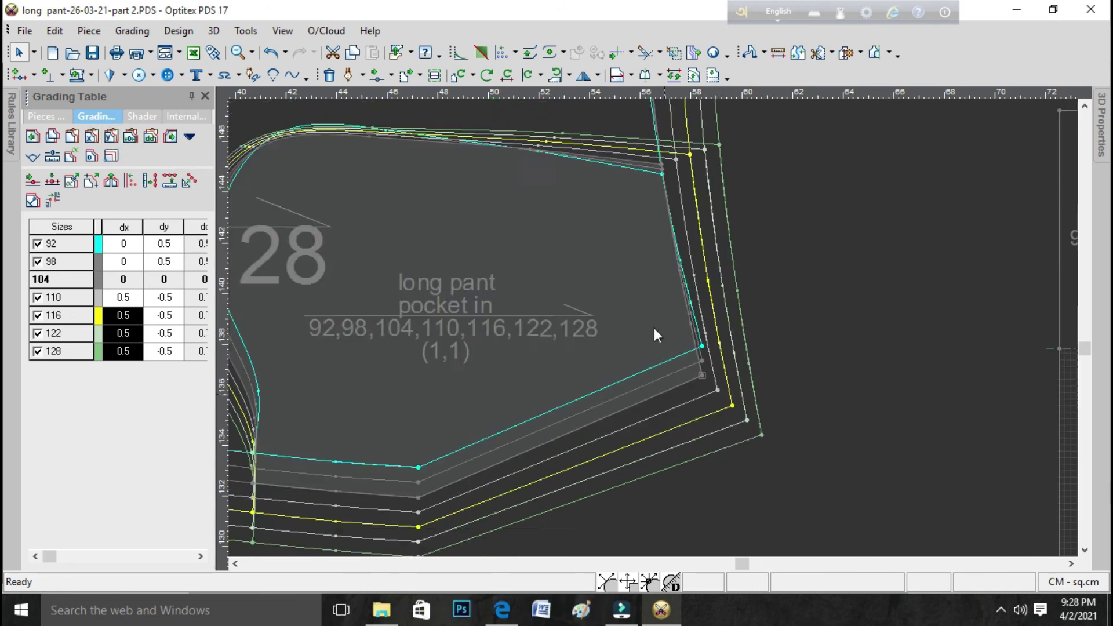
pyautogui.scroll(-2, 654, 328)
pyautogui.scroll(-3, 653, 328)
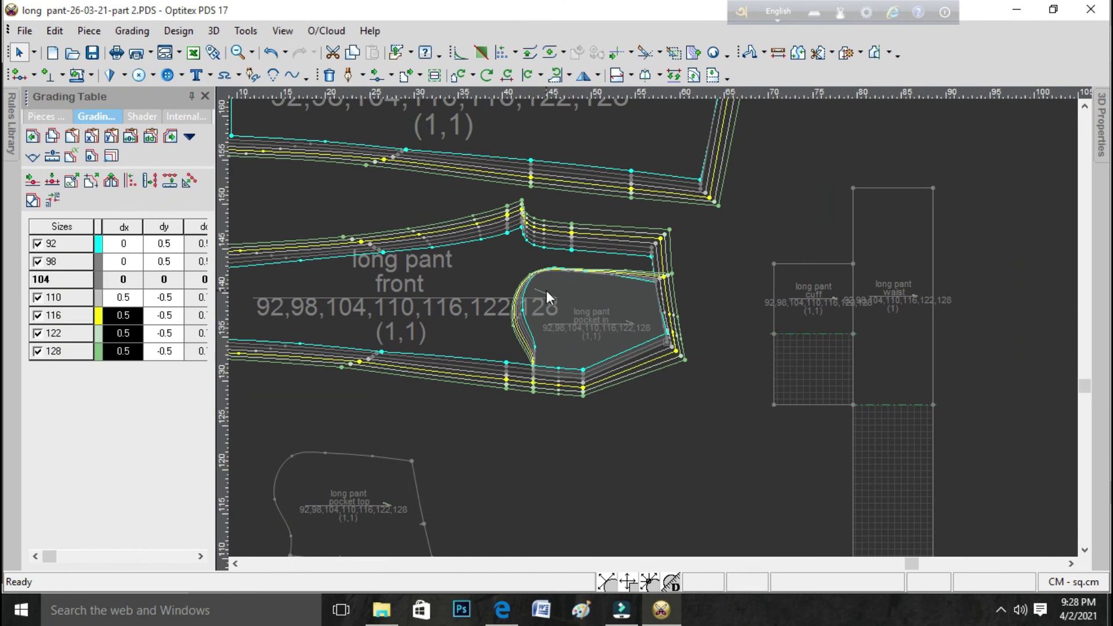
# - Move the pocket-in piece below the front piece beside the pocket top, and nudge the pocket top into place
pyautogui.click(609, 319)
pyautogui.moveTo(608, 319); pyautogui.dragTo(658, 477)
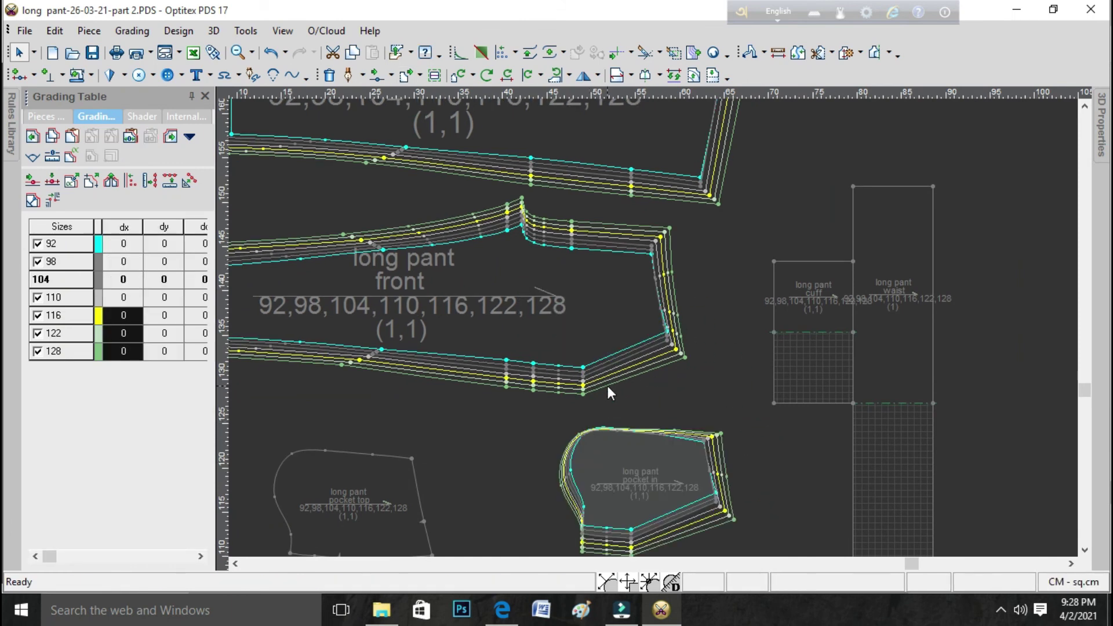
pyautogui.scroll(1, 607, 385)
pyautogui.scroll(-3, 654, 328)
pyautogui.scroll(-2, 665, 415)
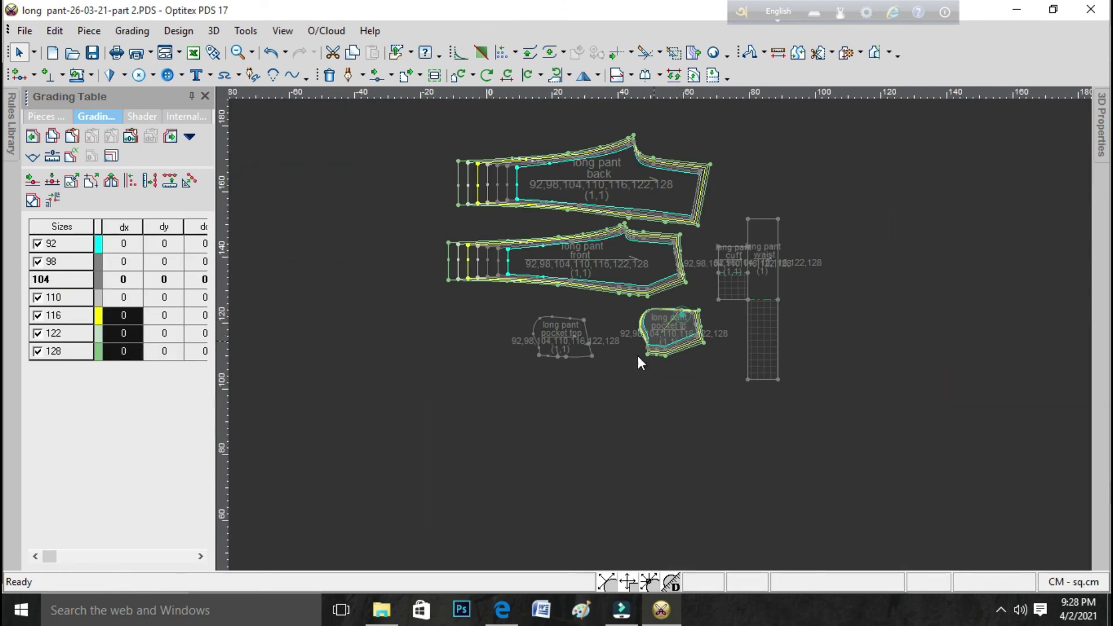
pyautogui.scroll(1, 627, 325)
pyautogui.scroll(2, 660, 335)
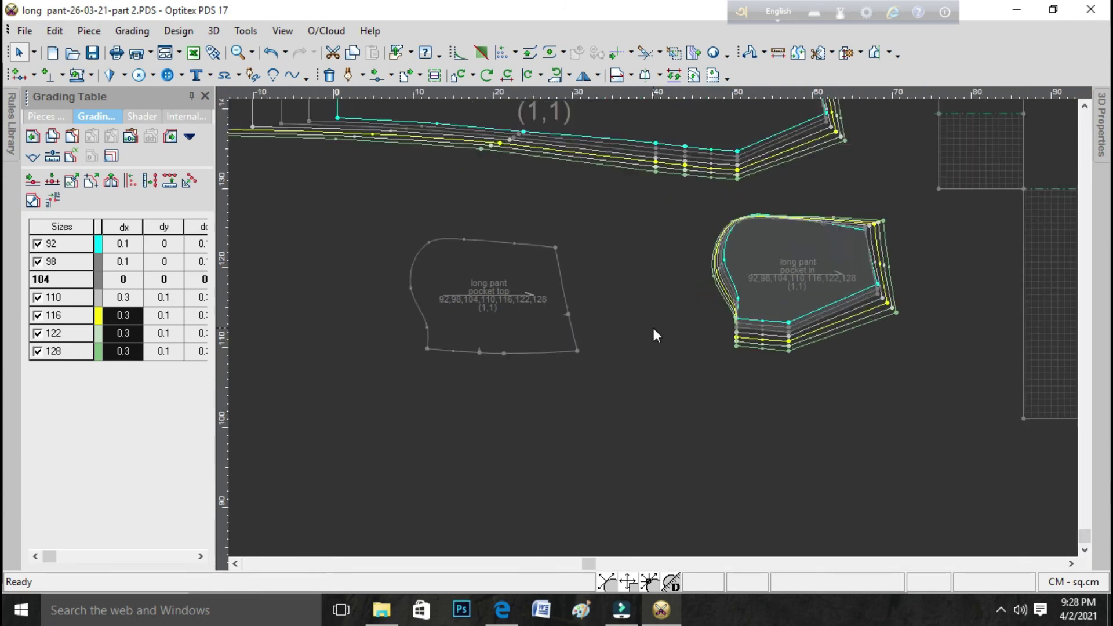
pyautogui.scroll(1, 653, 328)
pyautogui.moveTo(770, 231); pyautogui.dragTo(592, 231)
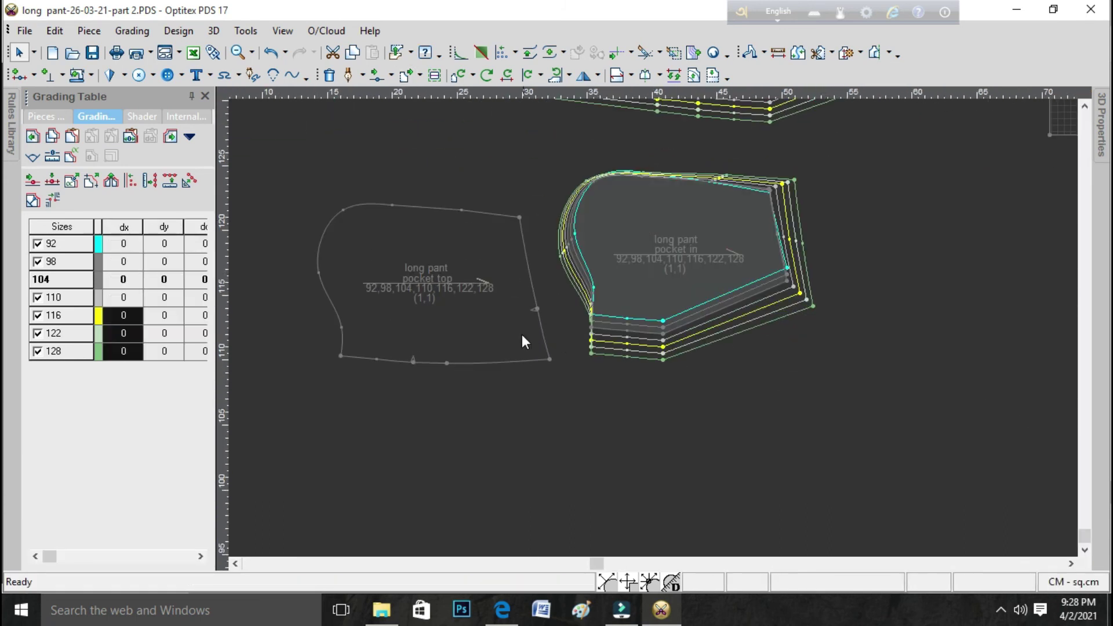
pyautogui.click(520, 334)
pyautogui.moveTo(520, 334); pyautogui.dragTo(534, 346)
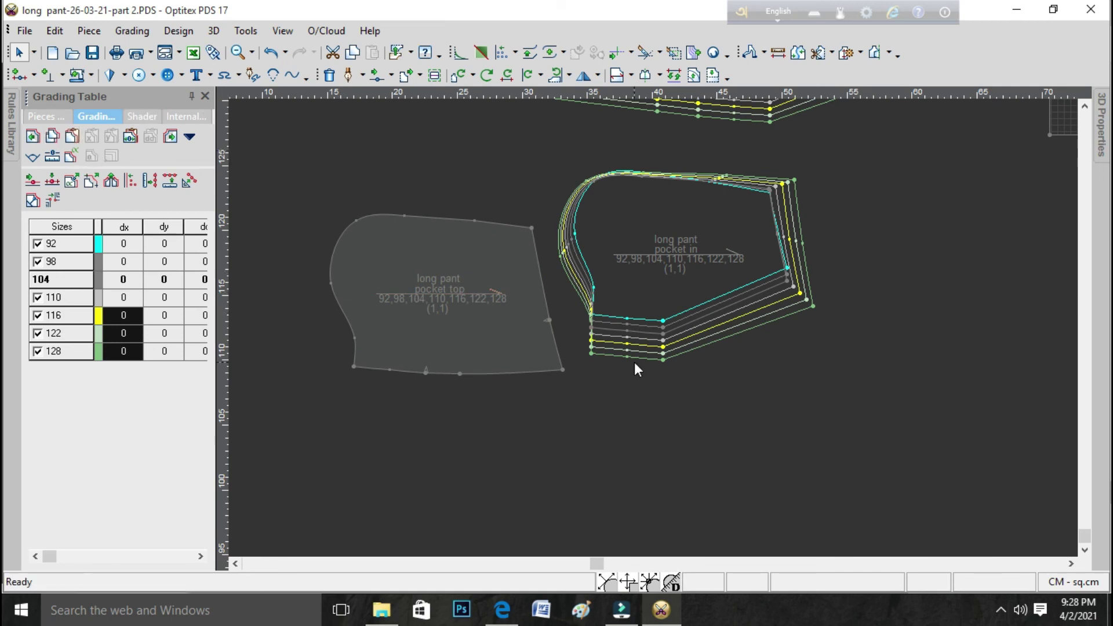
# - Paste dx 0.5, dy ±0.2 grading onto the pocket-top upper corner and open a right-edge point's properties
pyautogui.click(768, 192)
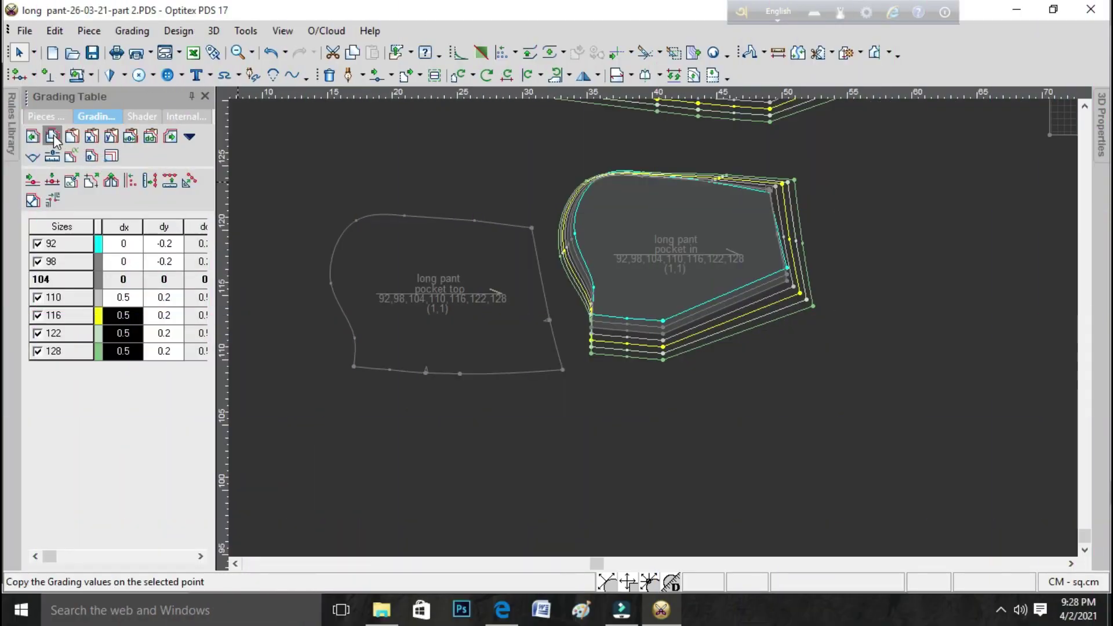
pyautogui.click(531, 229)
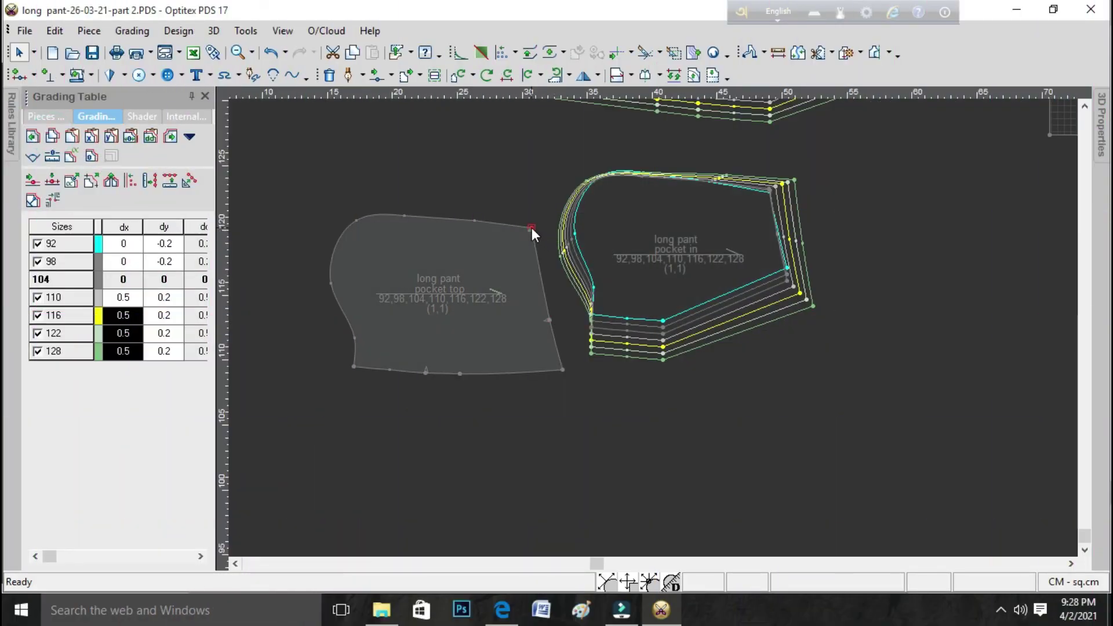
pyautogui.click(90, 136)
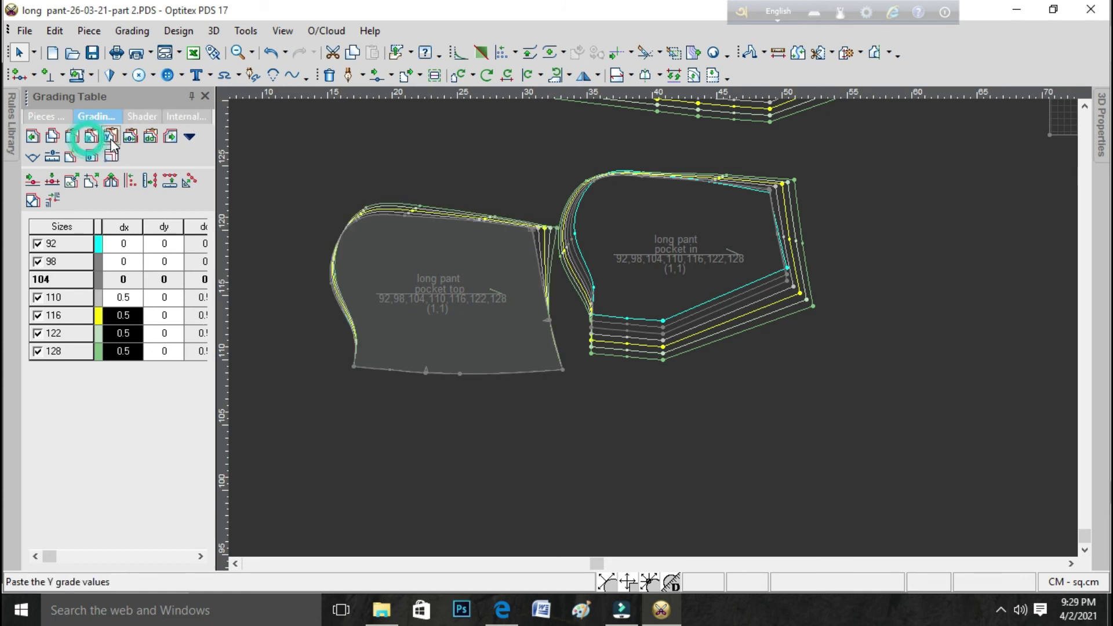
pyautogui.click(110, 135)
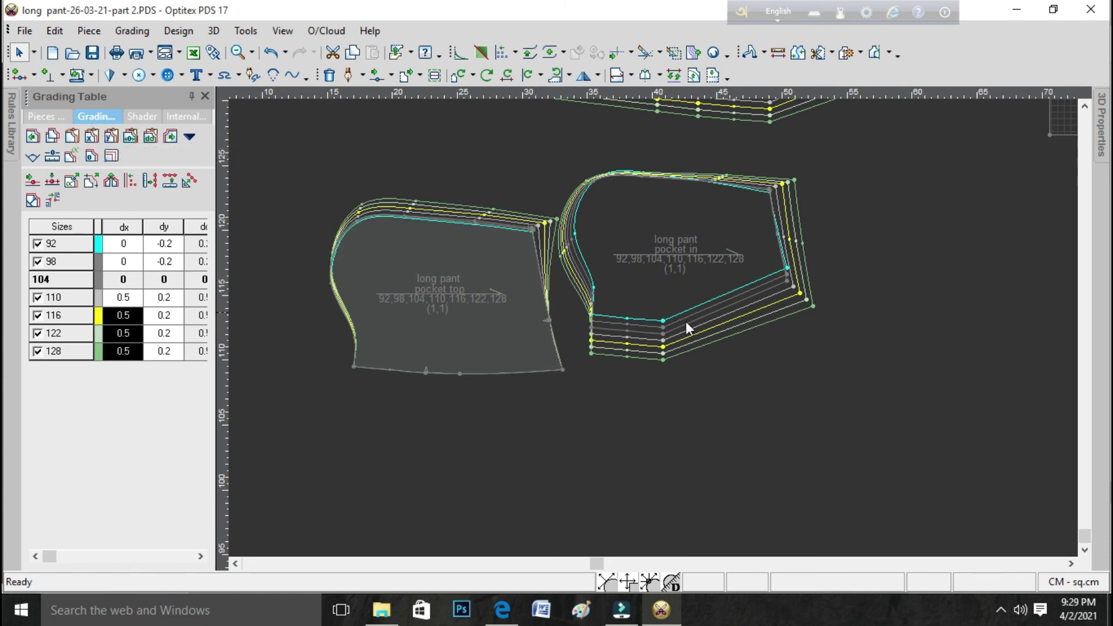
pyautogui.click(547, 319)
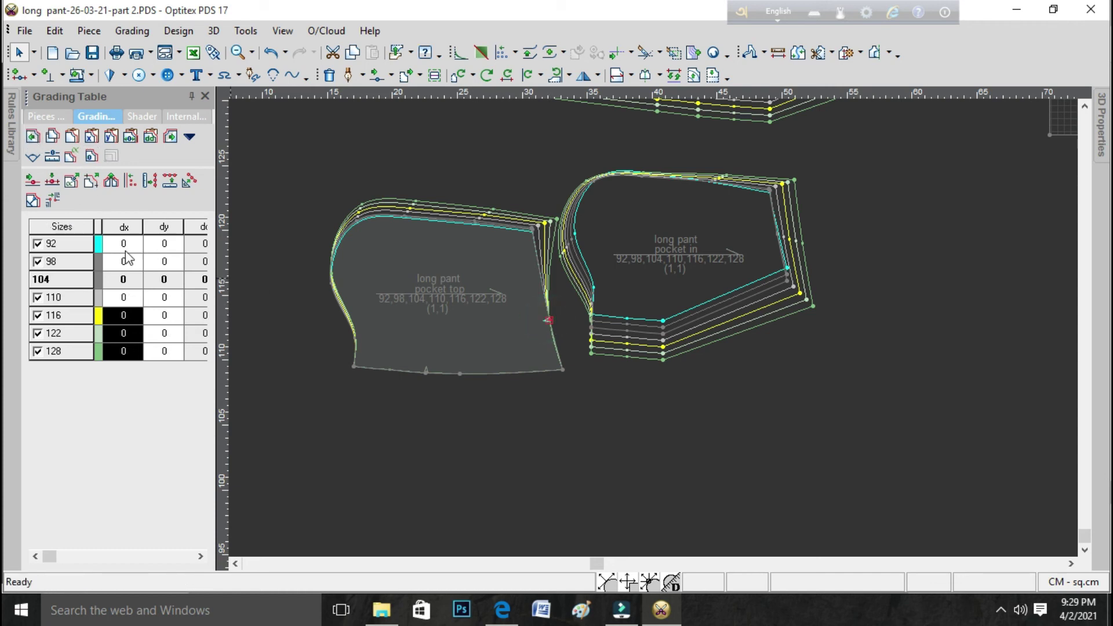
pyautogui.doubleClick(549, 319)
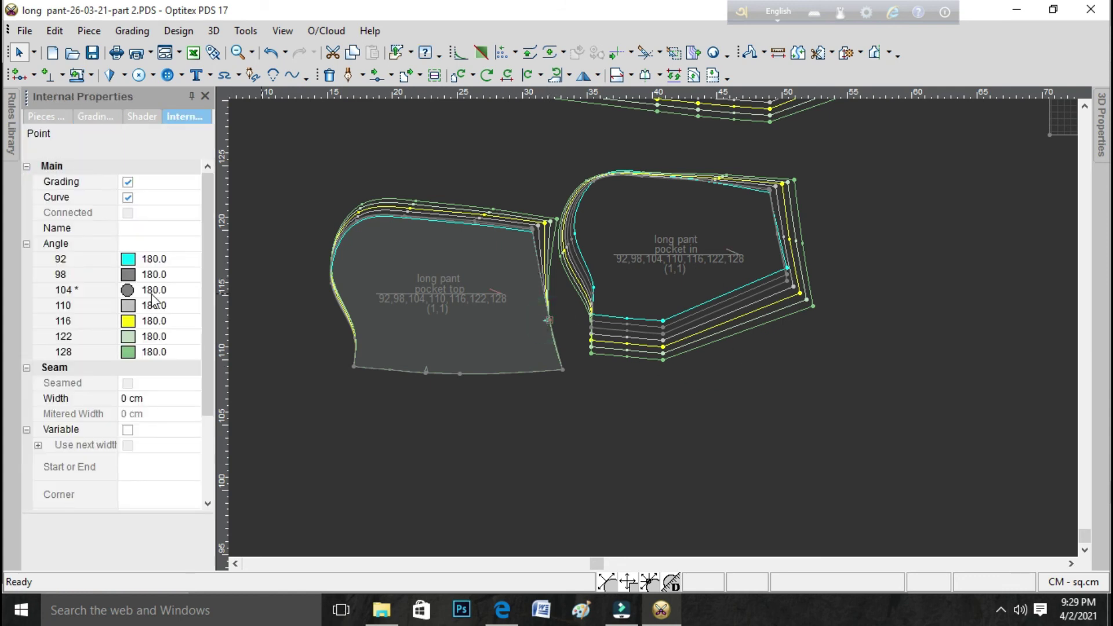
# - Ungrade the right-edge point and paste dx 0.5, dy ±0.5 onto the pocket-top lower right corner
pyautogui.click(128, 181)
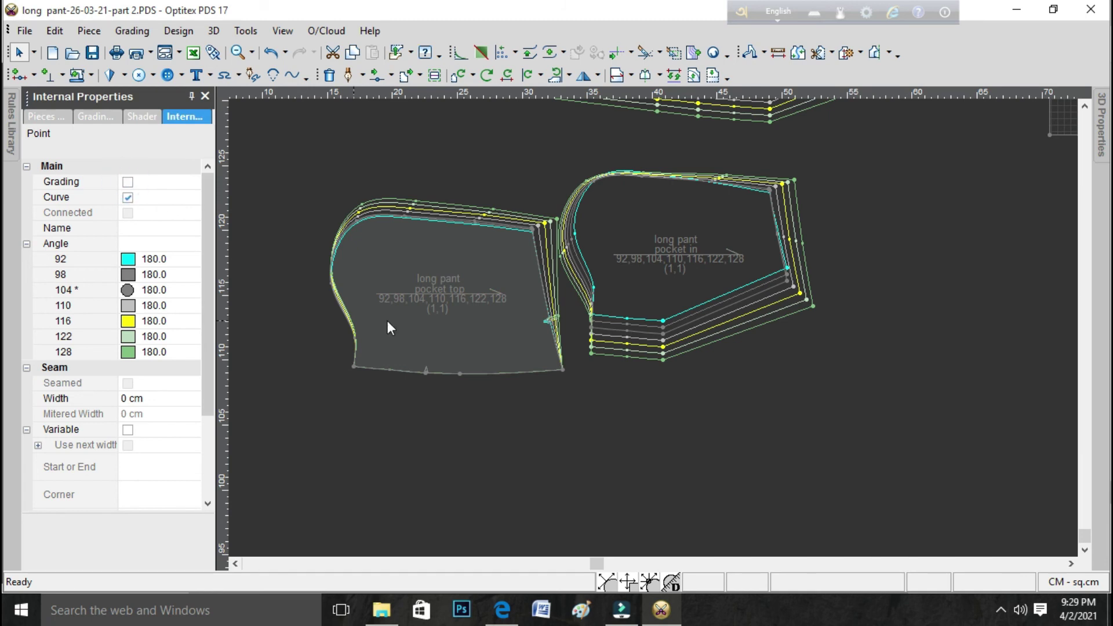
pyautogui.click(789, 281)
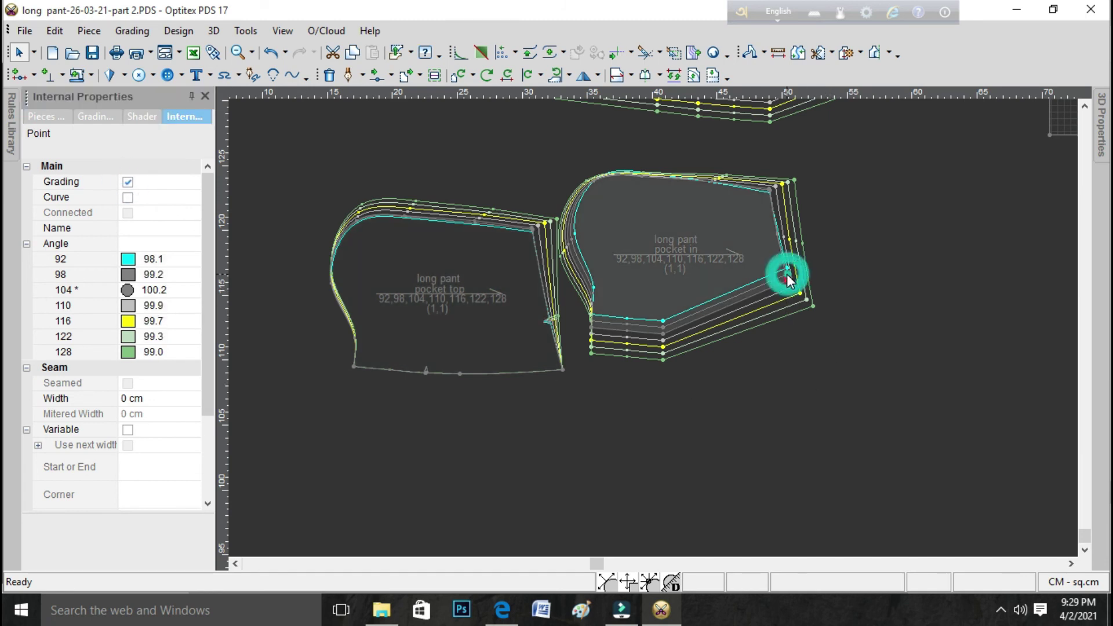
pyautogui.click(99, 113)
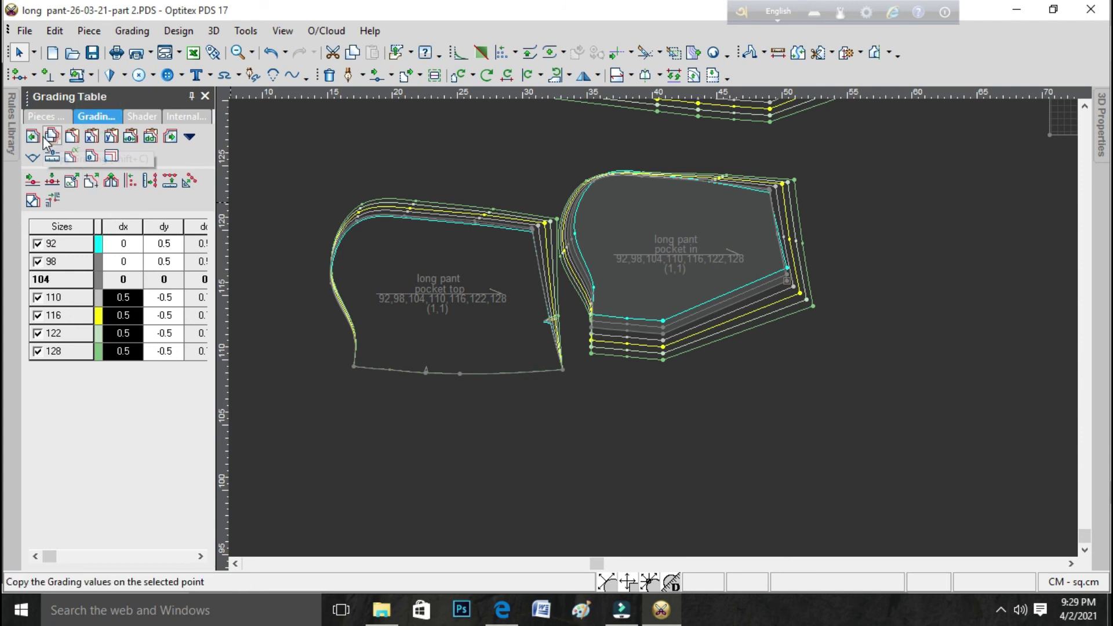
pyautogui.click(563, 371)
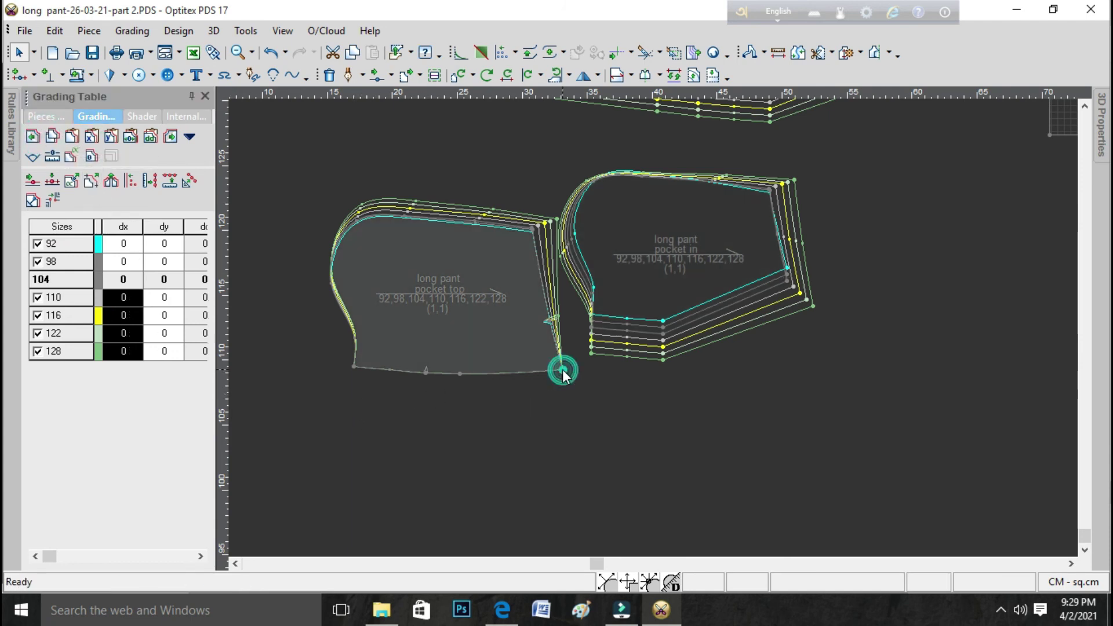
pyautogui.click(100, 143)
pyautogui.click(110, 134)
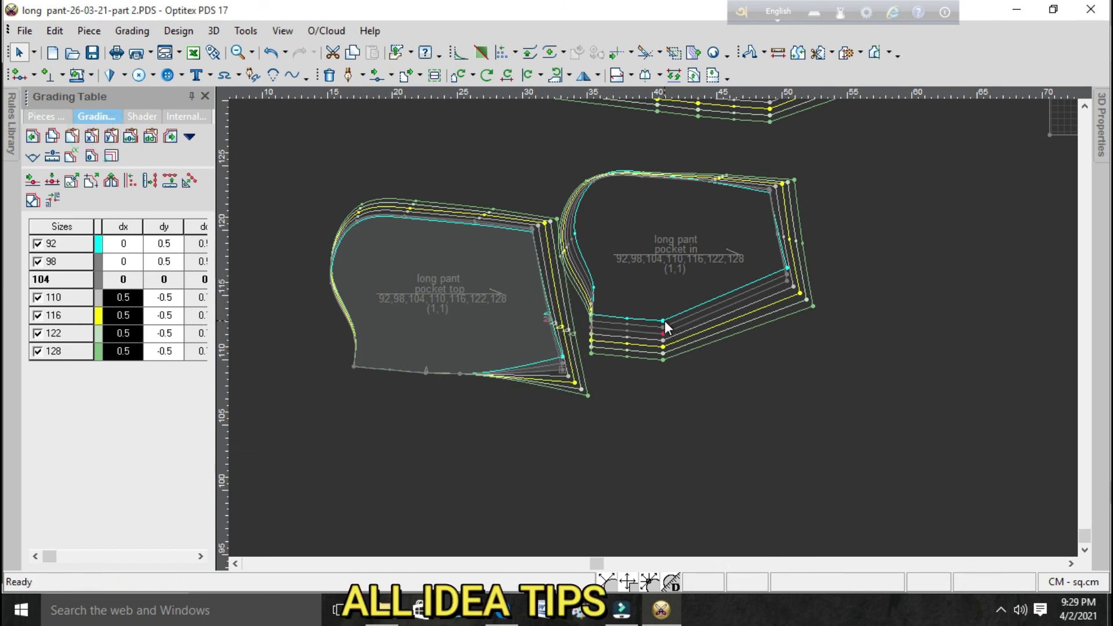
# - Turn off grading for the point on the pocket top's bottom edge
pyautogui.click(460, 374)
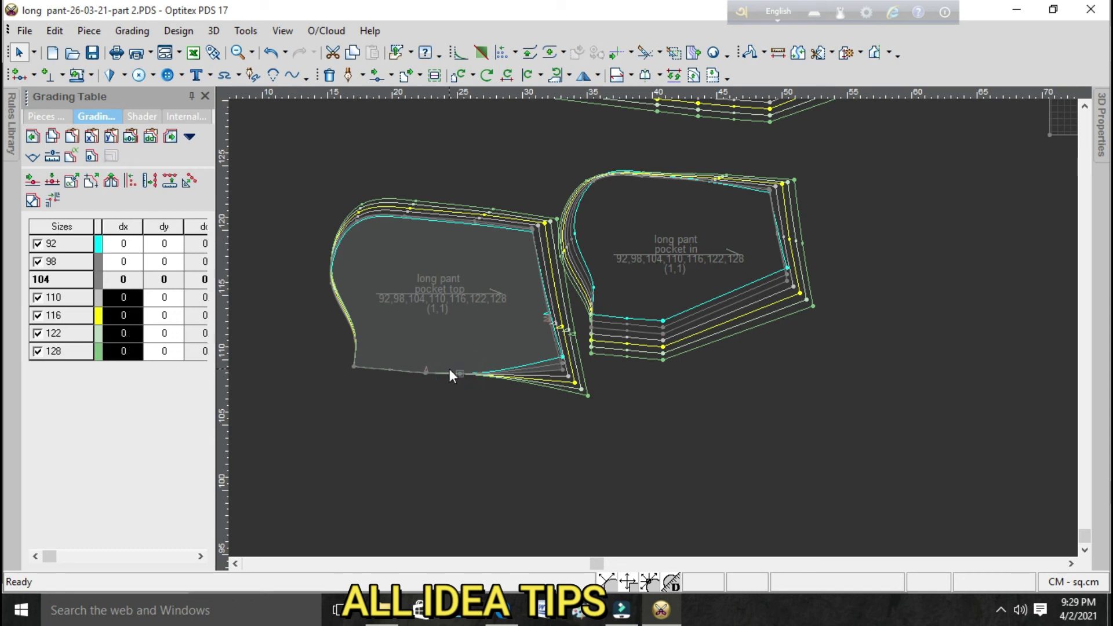
pyautogui.doubleClick(460, 374)
pyautogui.click(127, 181)
pyautogui.click(425, 373)
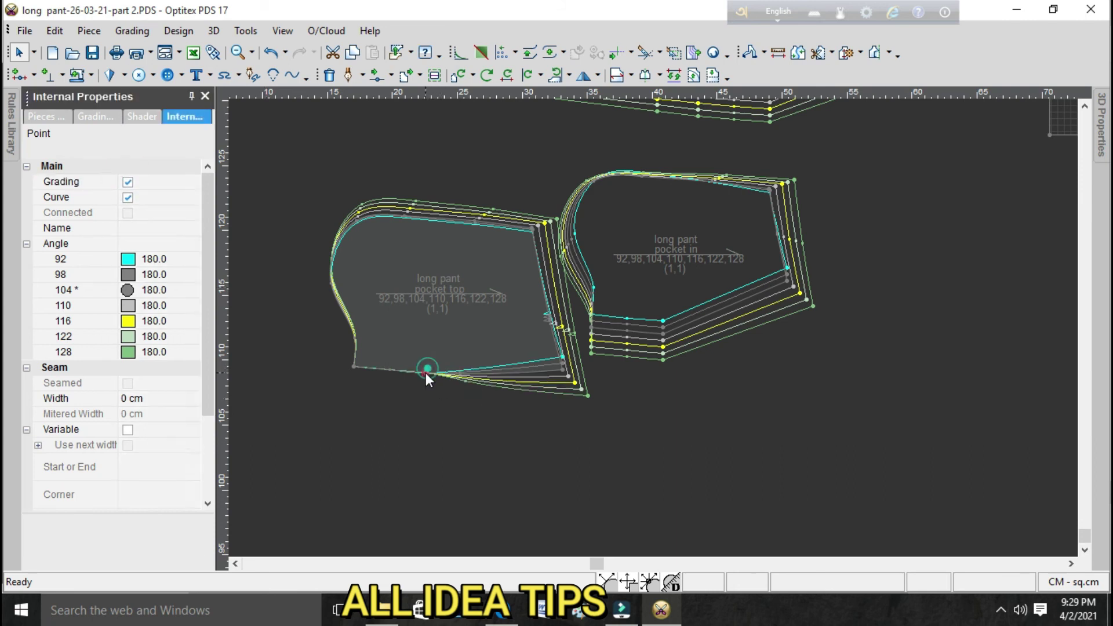
# - Grade the pocket top's bottom-edge point ±0.5 vertically in the Grading Table
pyautogui.click(662, 333)
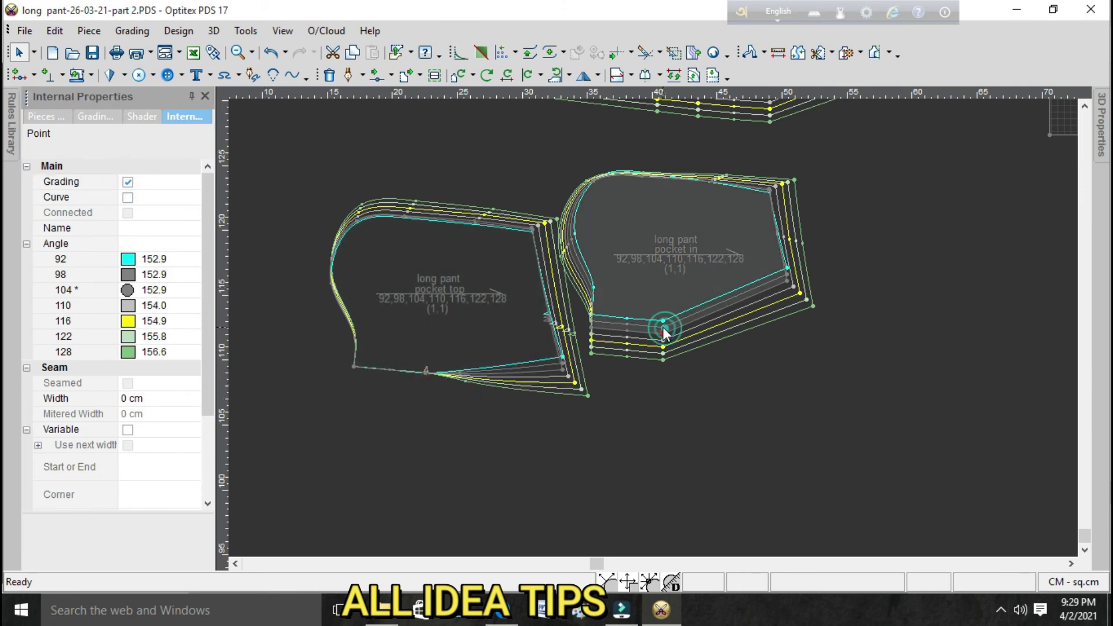
pyautogui.click(109, 115)
pyautogui.click(426, 371)
pyautogui.click(427, 369)
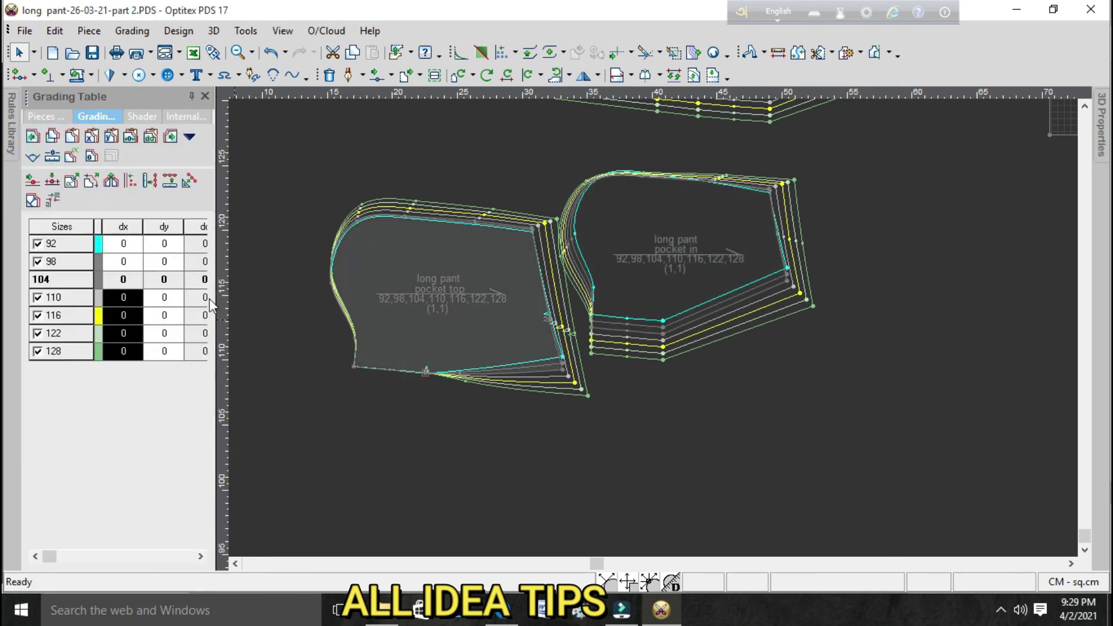
pyautogui.click(87, 140)
pyautogui.click(111, 137)
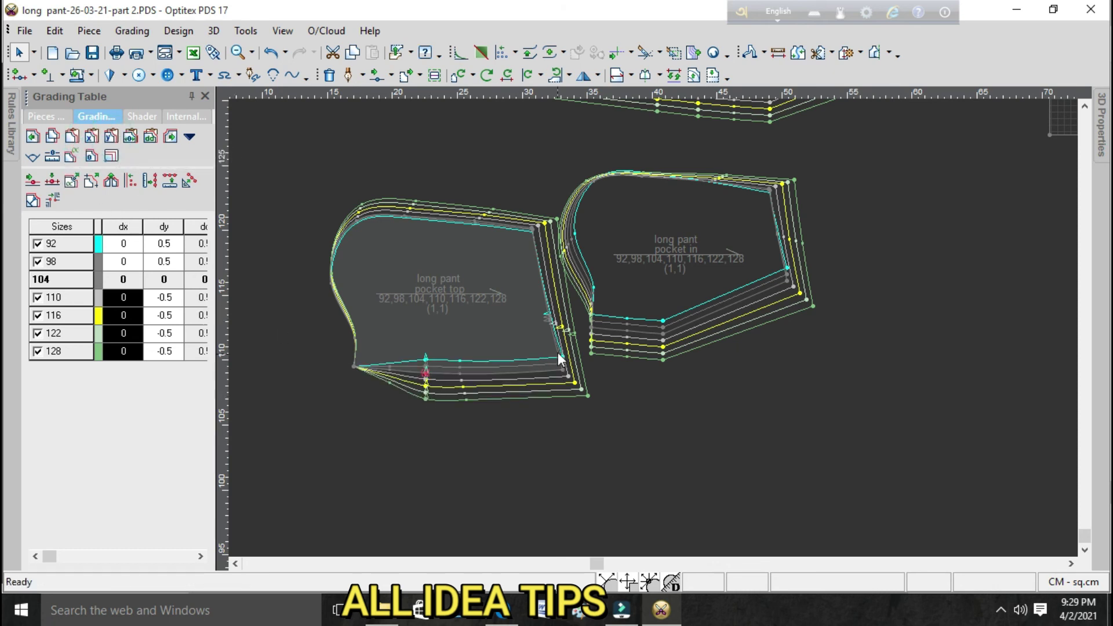
# - Paste the pocket-in corner's vertical grading onto the pocket top's lower left corner and move the piece up-left
pyautogui.click(589, 328)
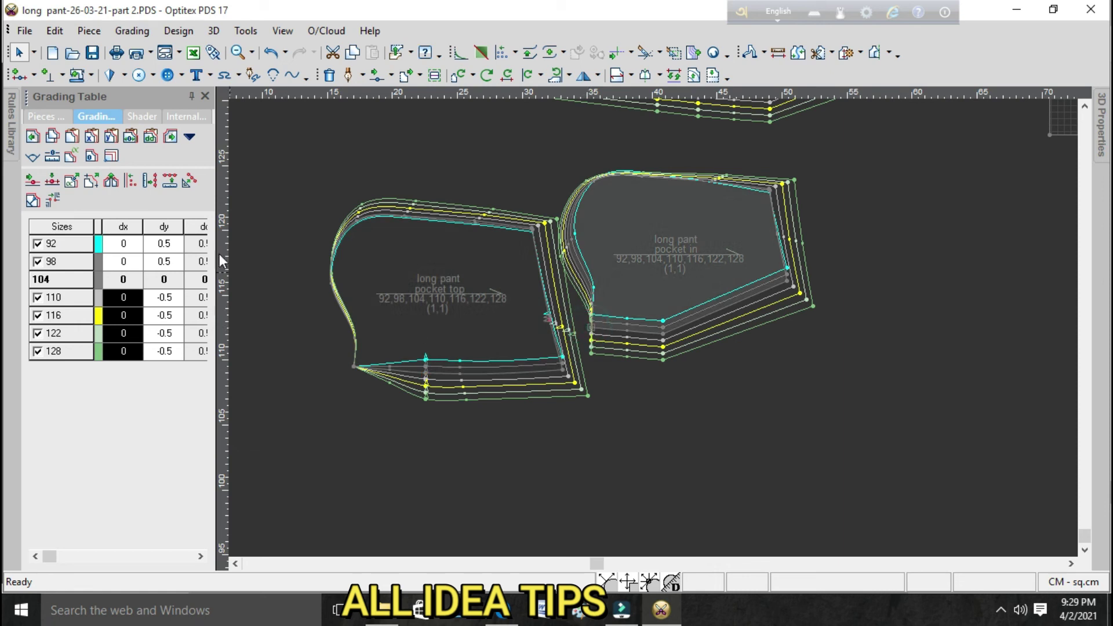
pyautogui.click(53, 136)
pyautogui.click(353, 366)
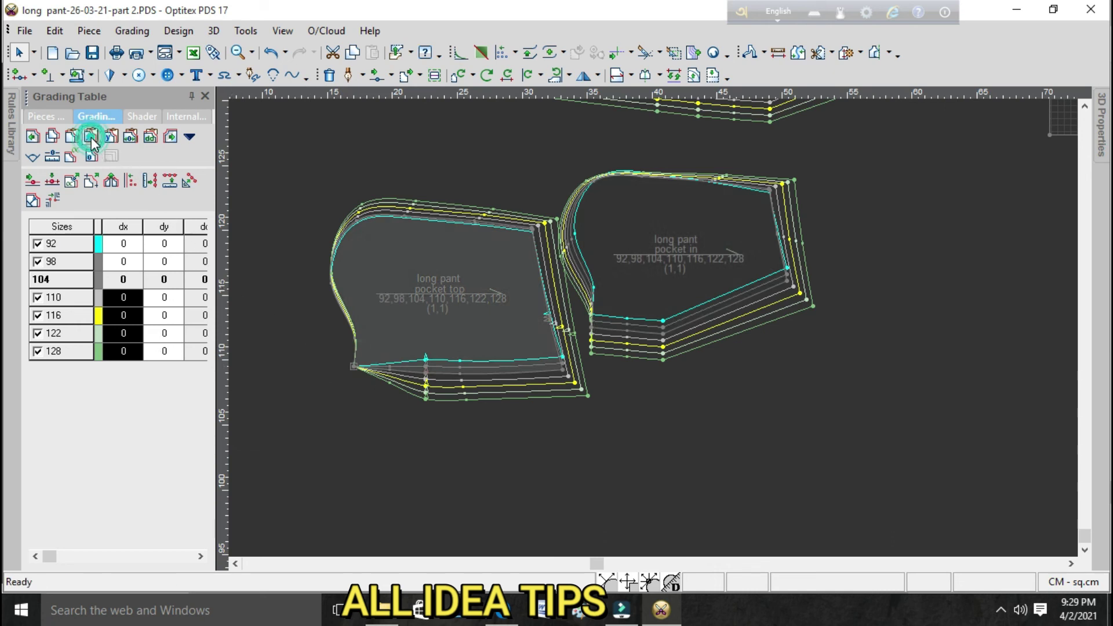
pyautogui.click(111, 137)
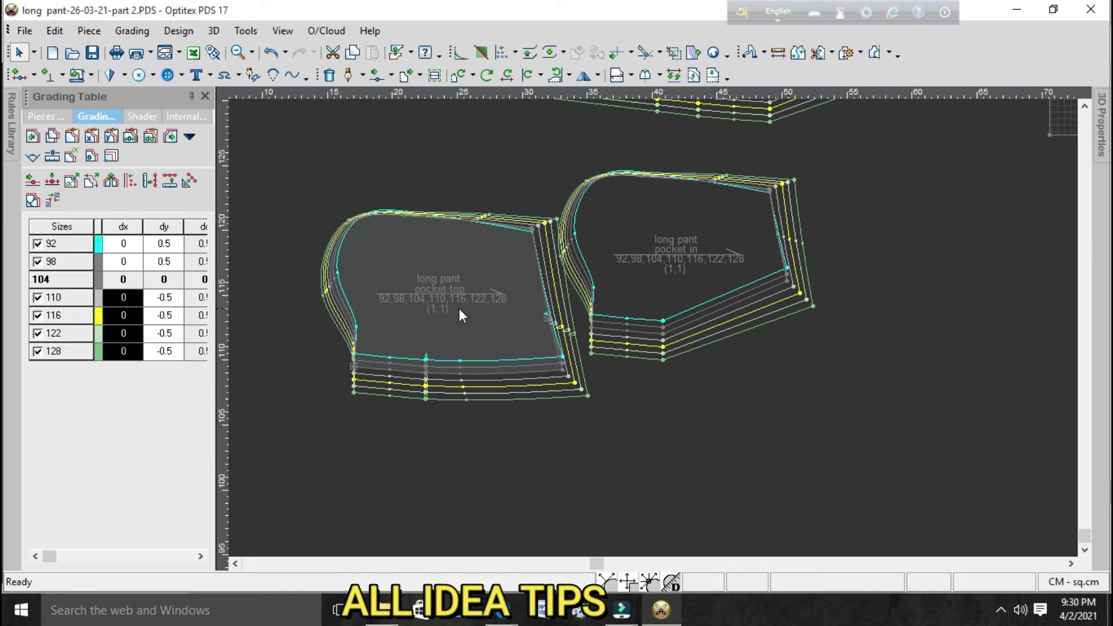
pyautogui.click(471, 294)
pyautogui.moveTo(482, 330); pyautogui.dragTo(433, 301)
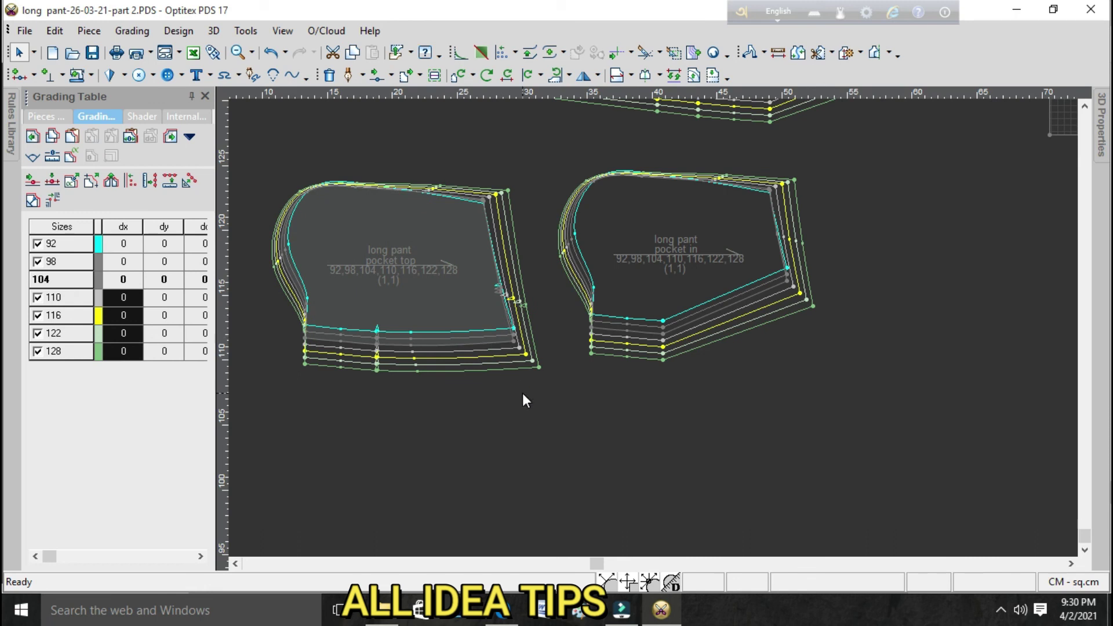
# - Set dx 0.5 for all sizes on the front piece's lower corner point
pyautogui.scroll(-2, 712, 287)
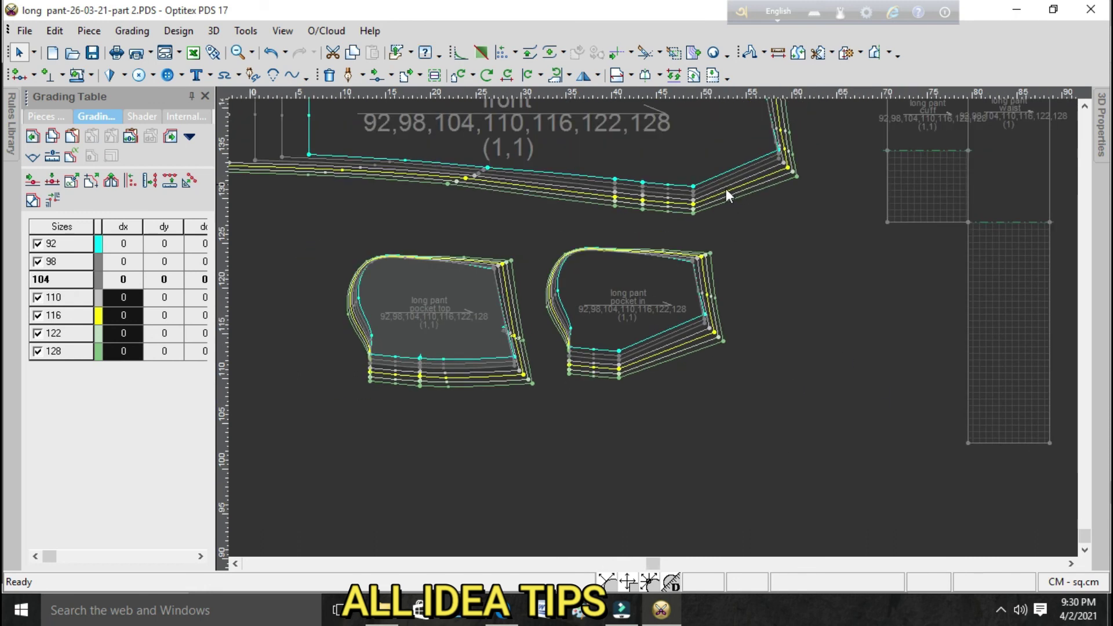
pyautogui.click(694, 196)
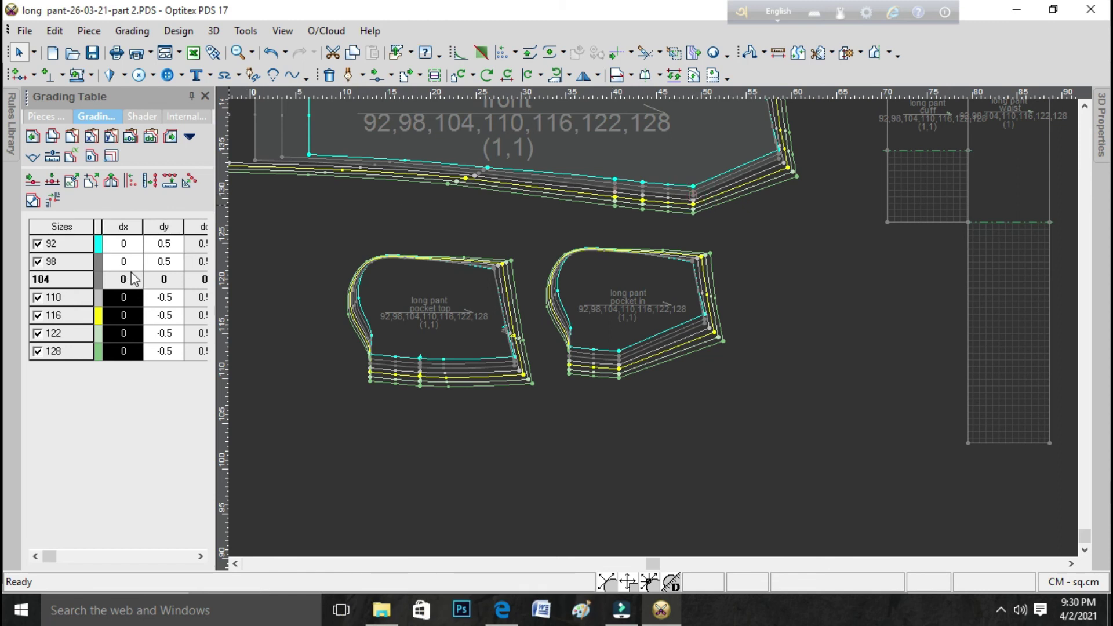
pyautogui.moveTo(131, 244); pyautogui.dragTo(135, 360)
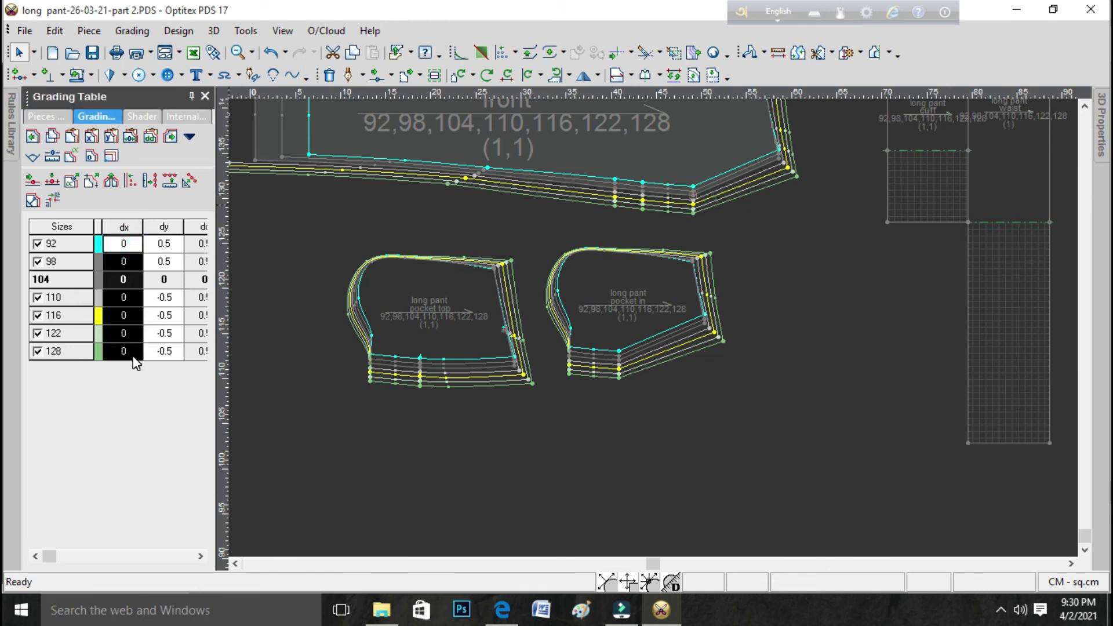
pyautogui.write('0.')
pyautogui.write('5')
pyautogui.press('Return')
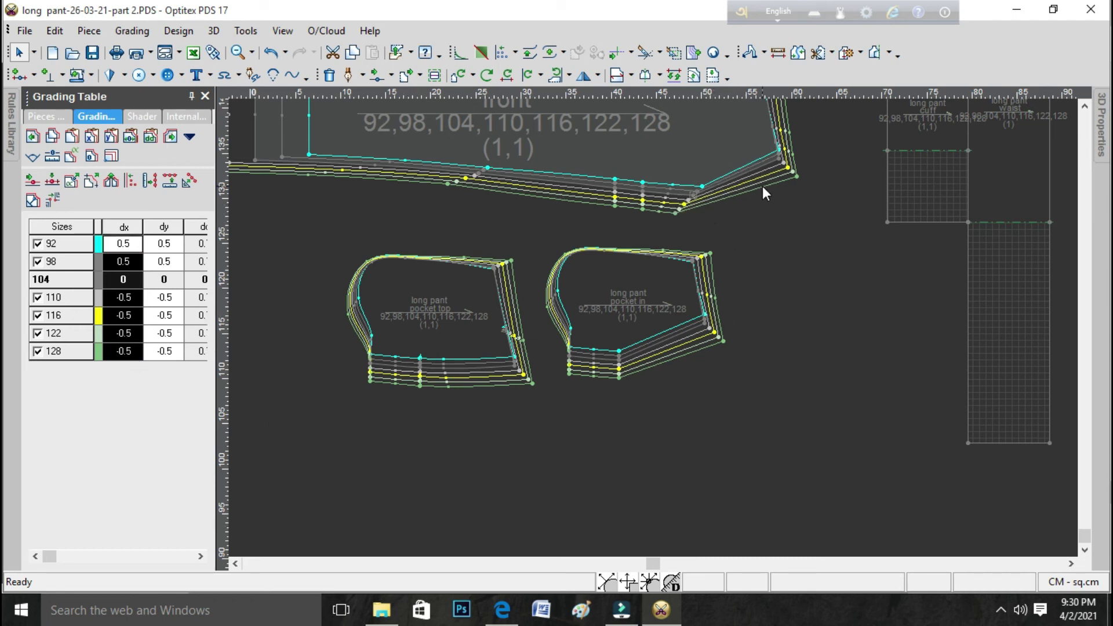
# - Copy the front corner's grading and paste its horizontal grade onto the pocket-in corner
pyautogui.click(693, 195)
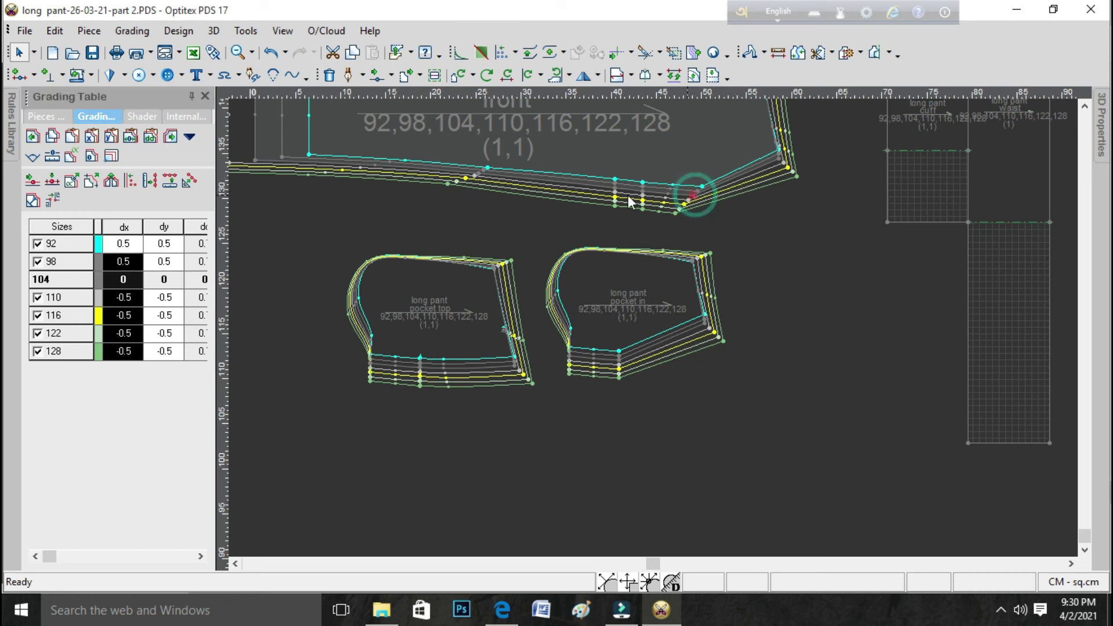
pyautogui.click(92, 137)
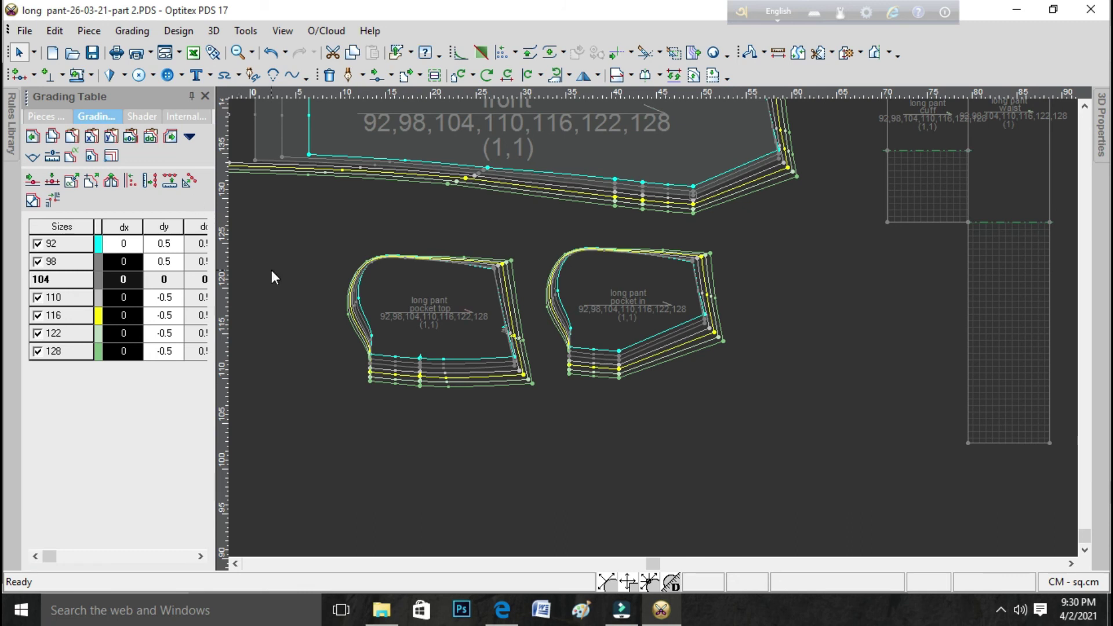
pyautogui.hotkey('ctrl', 'z')
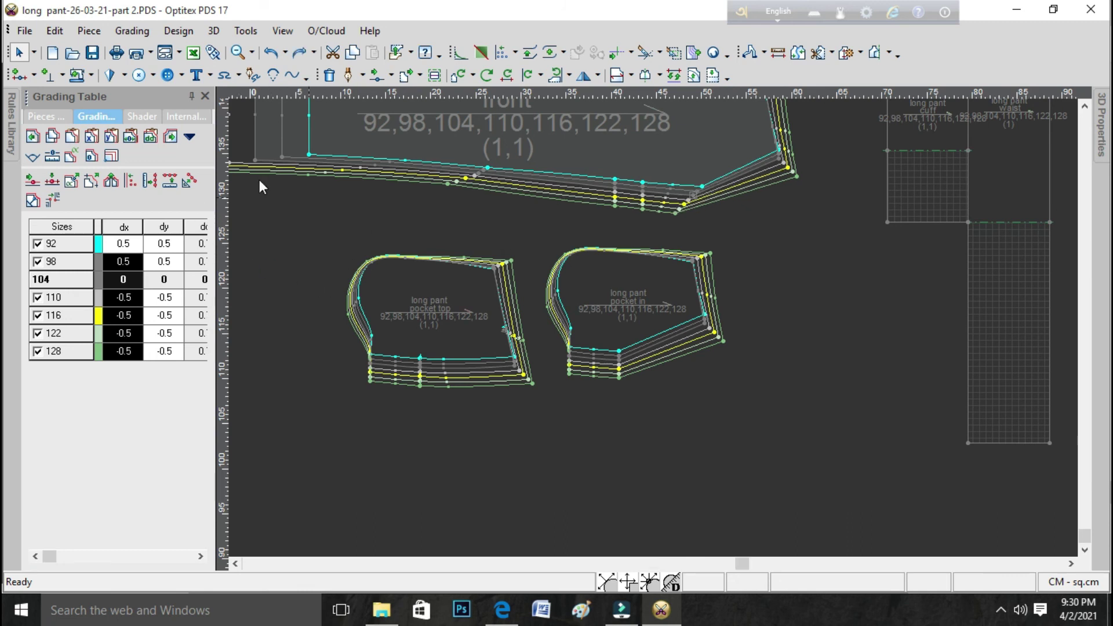
pyautogui.click(782, 255)
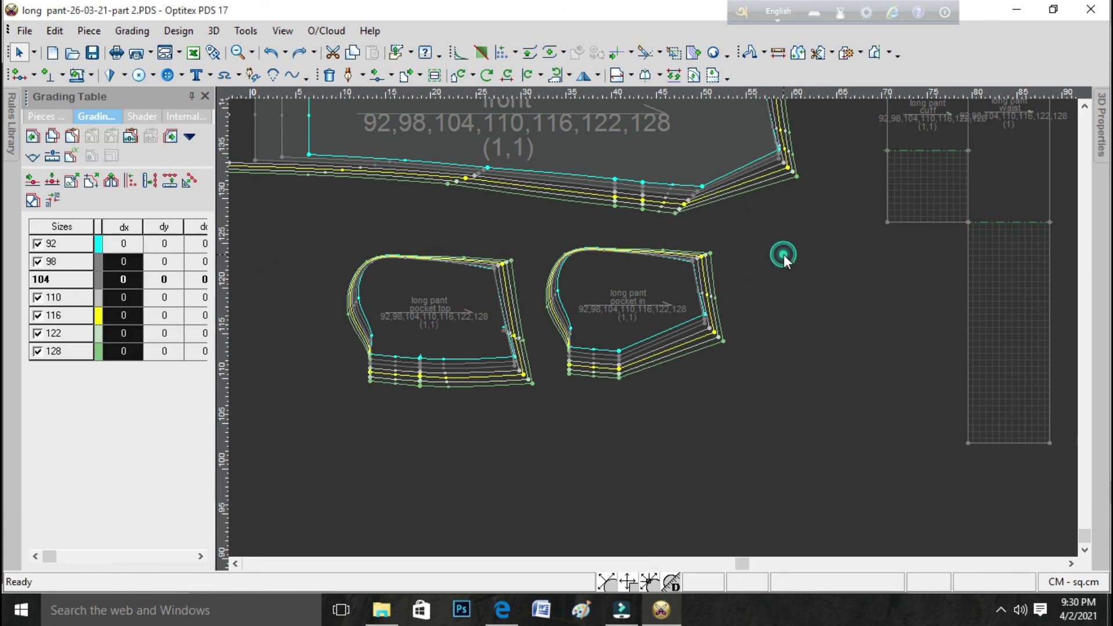
pyautogui.click(693, 196)
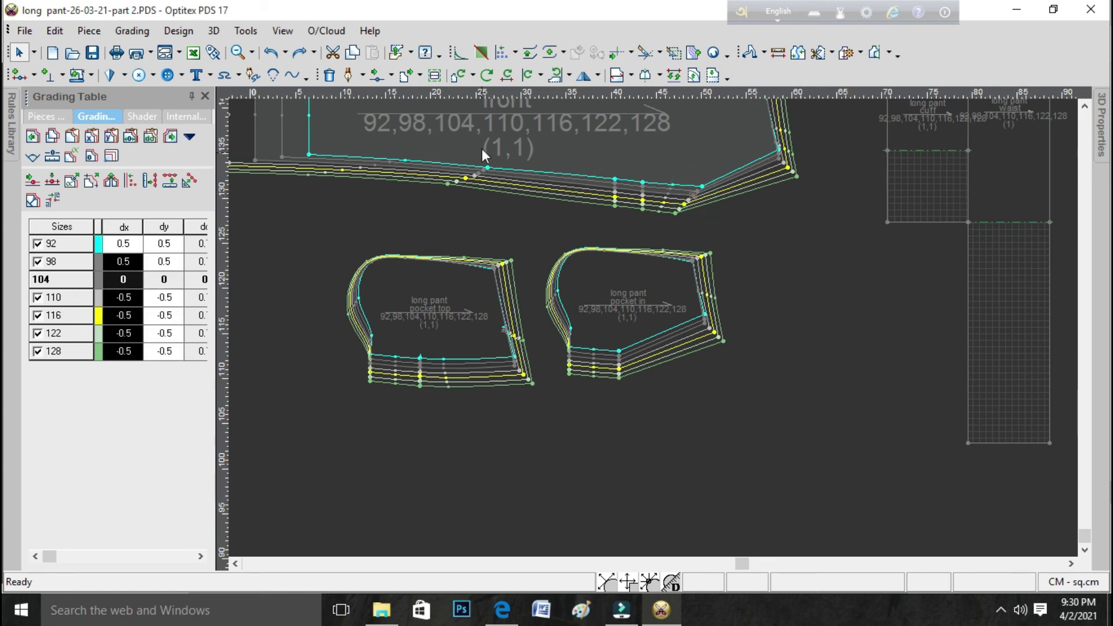
pyautogui.click(52, 136)
pyautogui.click(617, 366)
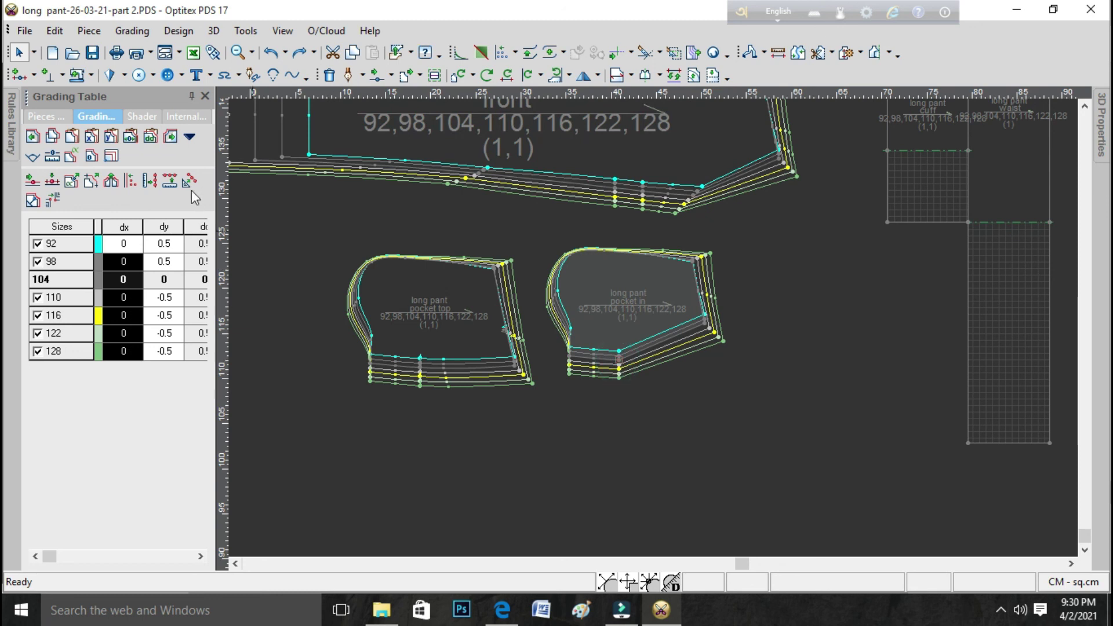
pyautogui.click(93, 136)
pyautogui.click(93, 135)
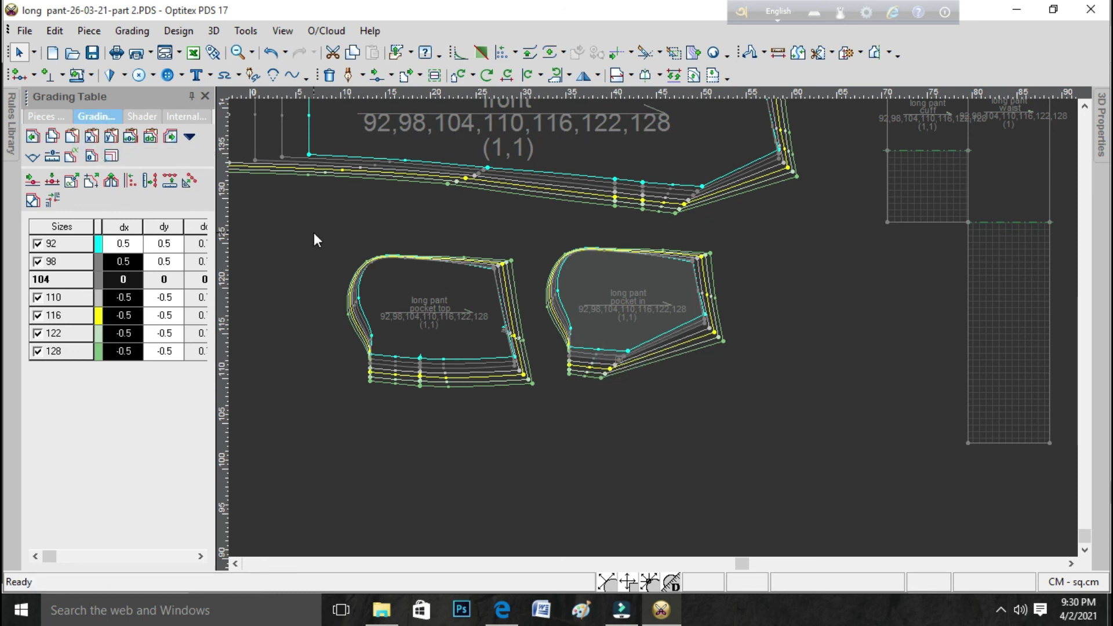
# - Move the cuff piece to the left of the front pant and bring up the size-chart PDF
pyautogui.rightClick(826, 314)
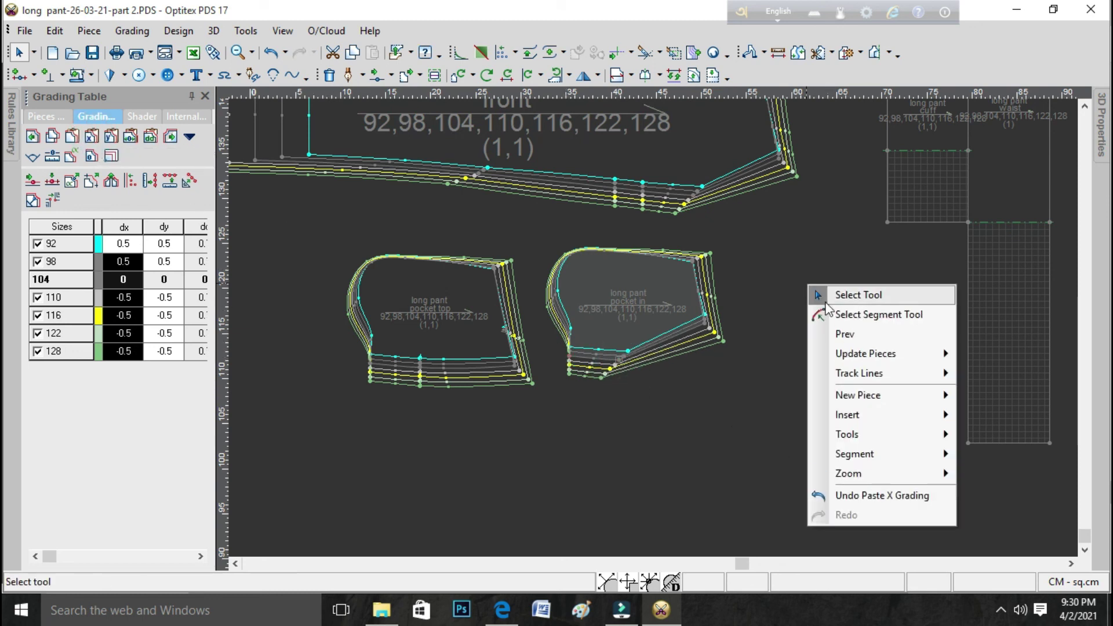
pyautogui.click(840, 296)
pyautogui.click(726, 309)
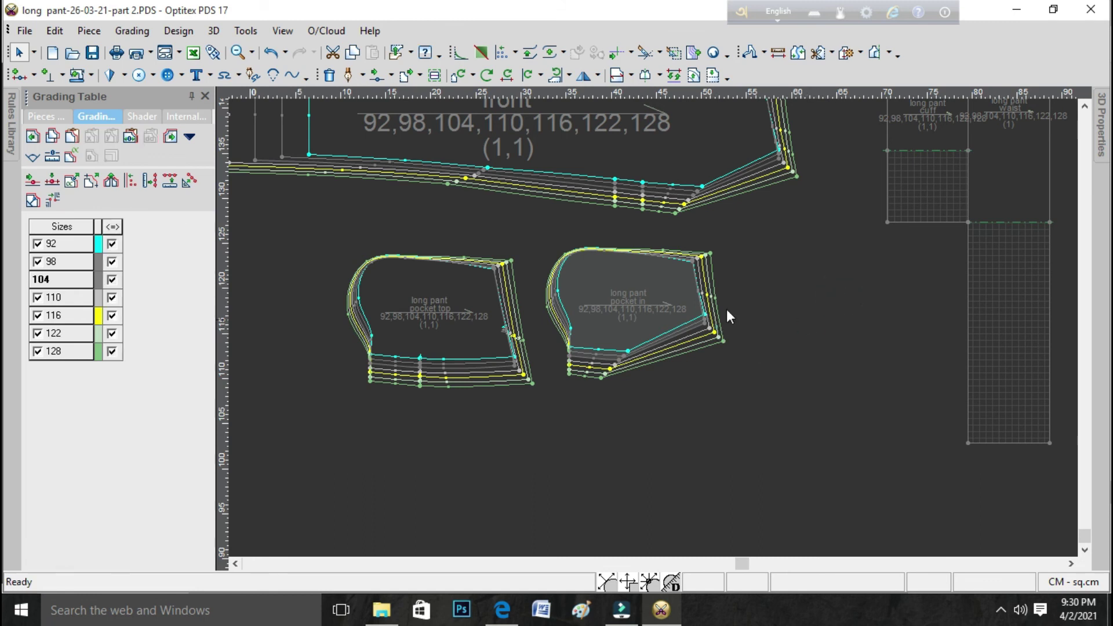
pyautogui.scroll(-3, 654, 328)
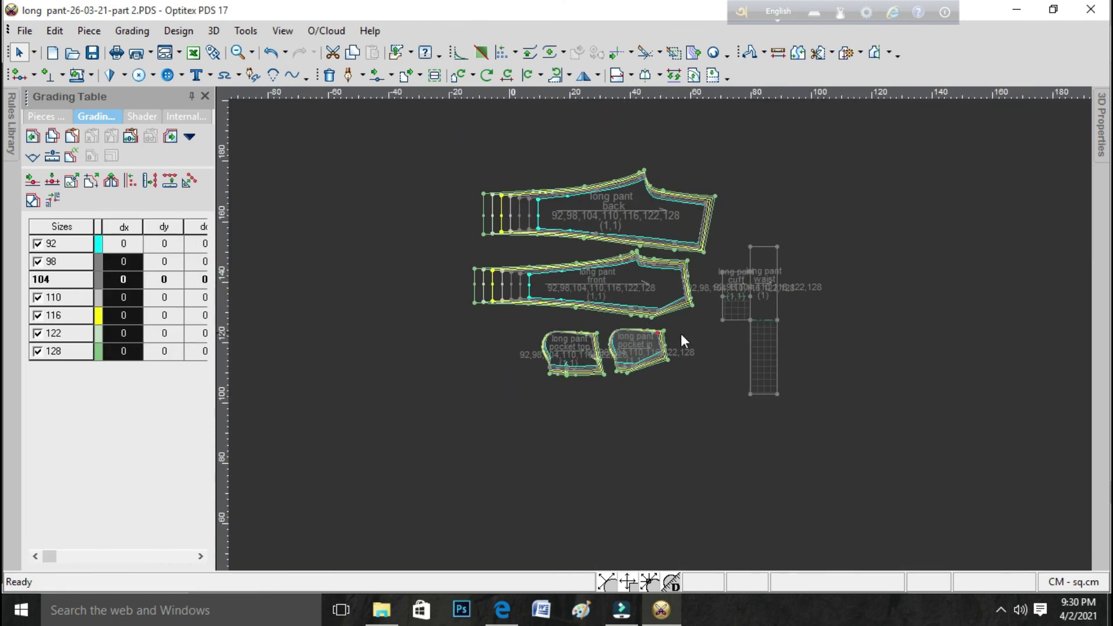
pyautogui.moveTo(739, 305)
pyautogui.mouseDown()
pyautogui.moveTo(399, 336)
pyautogui.moveTo(405, 313)
pyautogui.mouseUp()
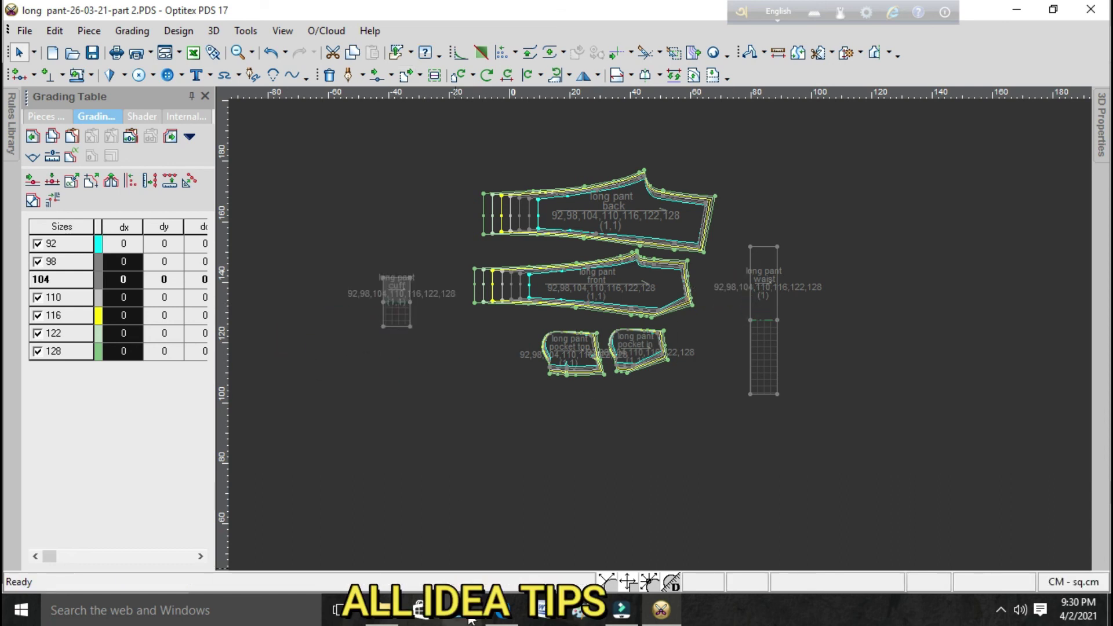
pyautogui.click(496, 611)
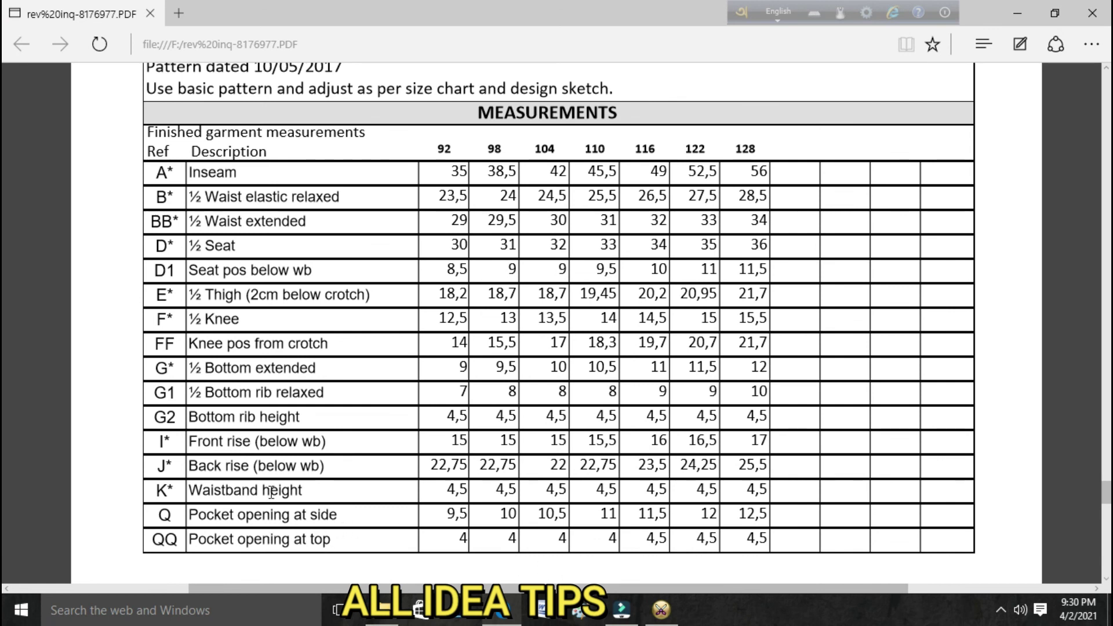
# - Scroll the spec PDF in Edge to show the comments and the finished-measurement table for sizes 92–128
pyautogui.scroll(3, 275, 481)
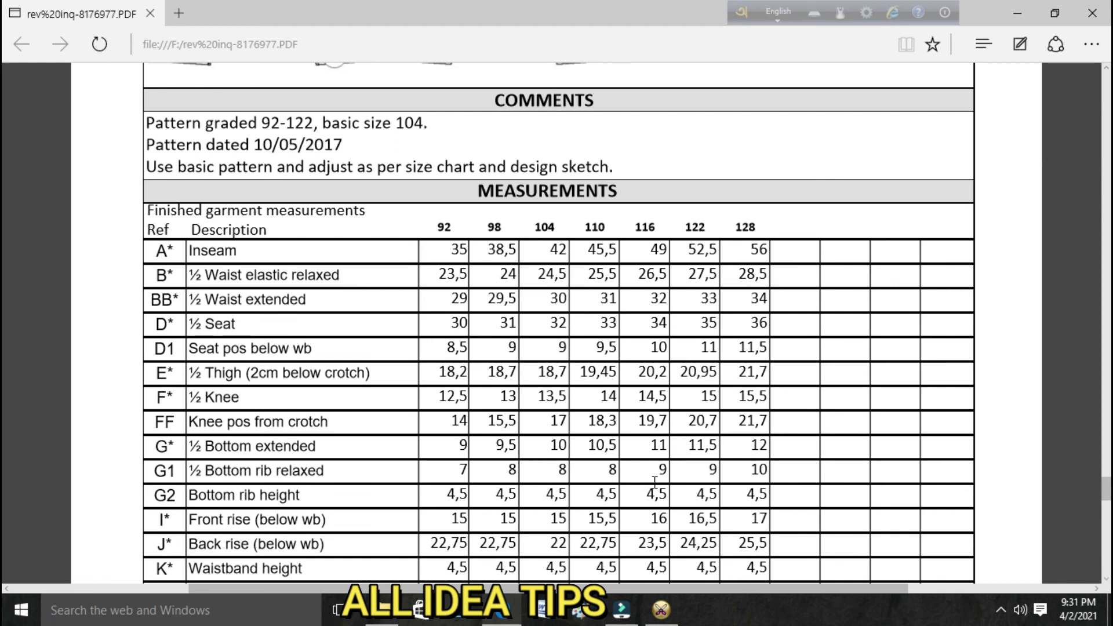
# - Grade the cuff's top-right corner with dy 1 for sizes 92–128
pyautogui.click(662, 621)
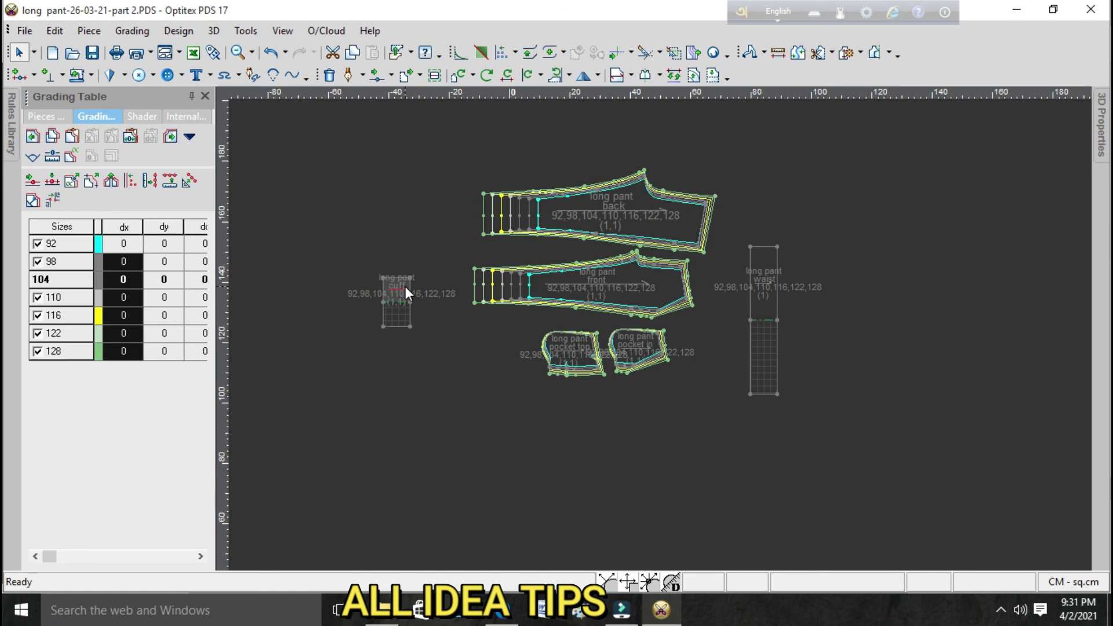
pyautogui.scroll(3, 405, 287)
pyautogui.scroll(3, 652, 328)
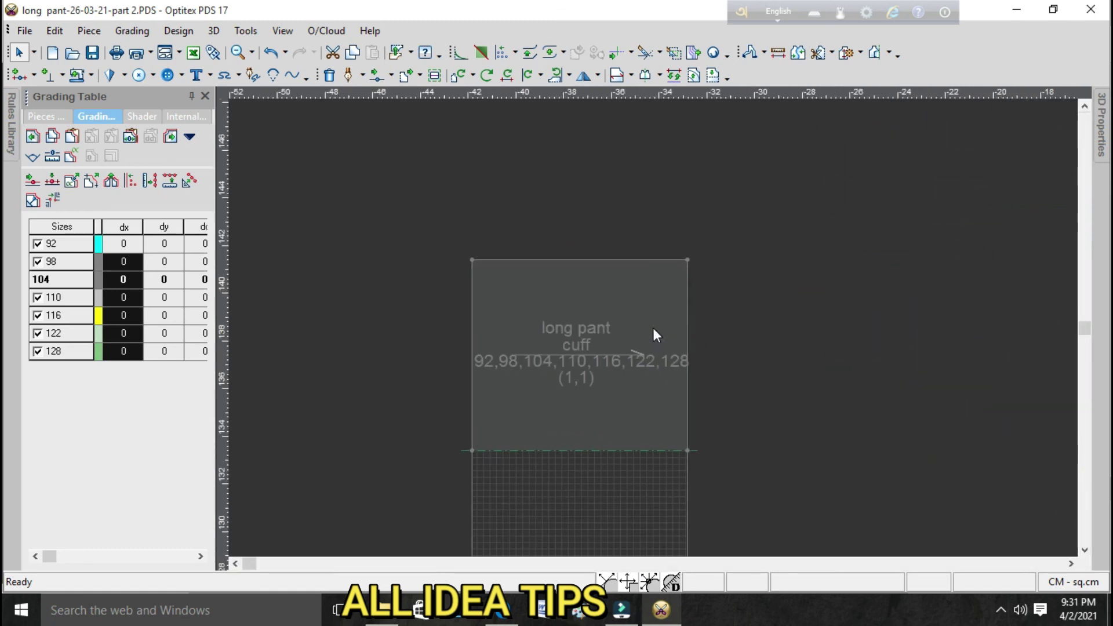
pyautogui.click(688, 260)
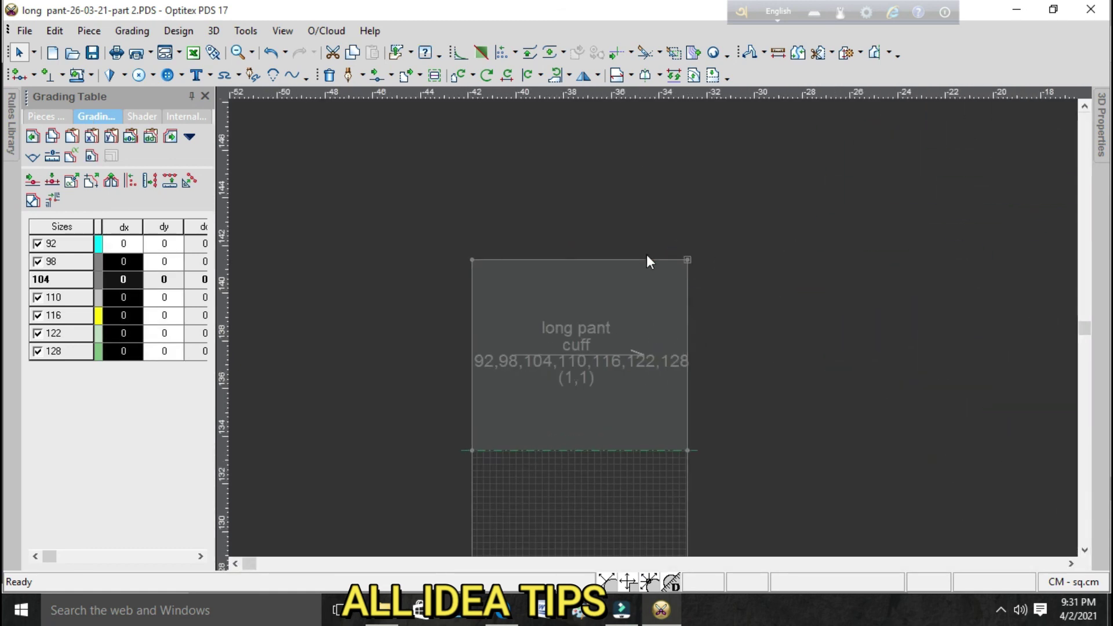
pyautogui.moveTo(127, 261); pyautogui.dragTo(124, 351)
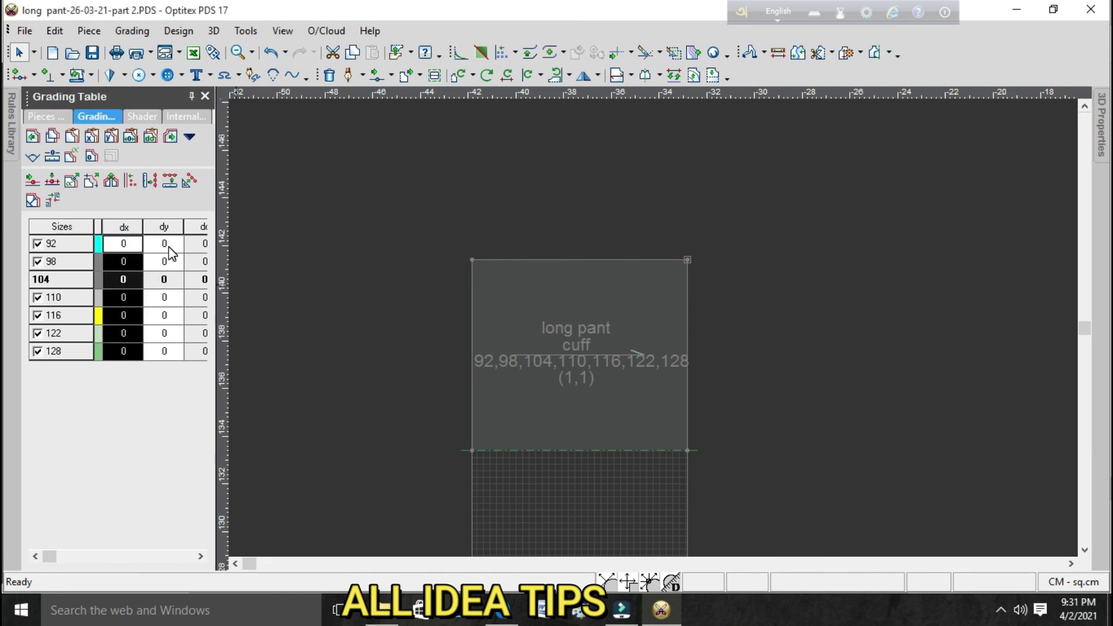
pyautogui.moveTo(165, 245); pyautogui.dragTo(179, 355)
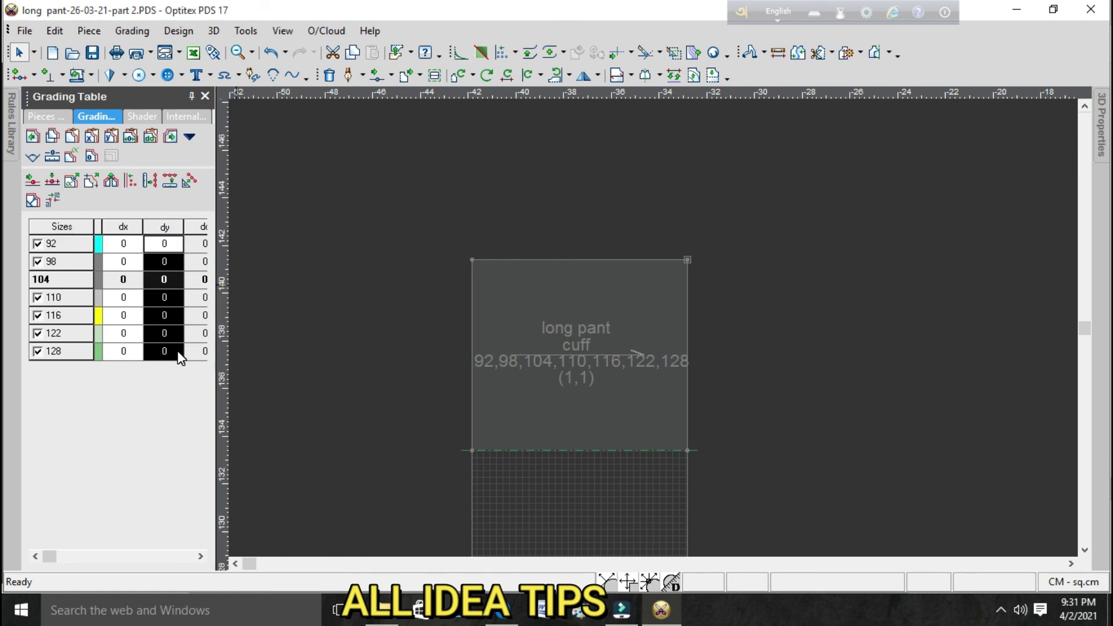
pyautogui.write('1')
pyautogui.press('Return')
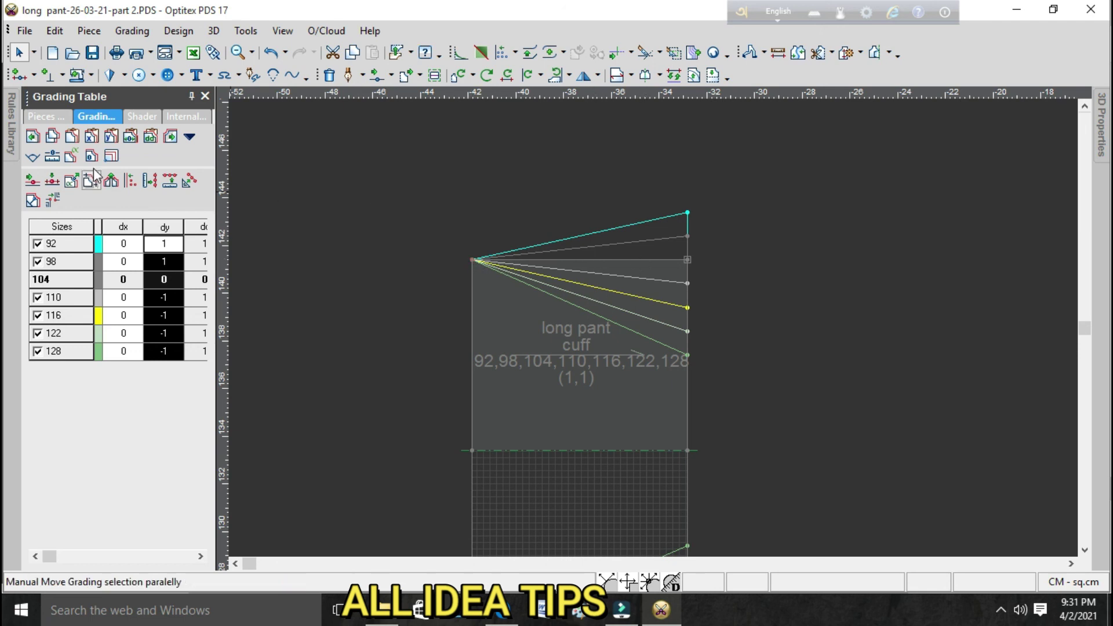
# - Paste the same Y grade onto the cuff's left corner and move the cuff left and up
pyautogui.click(472, 259)
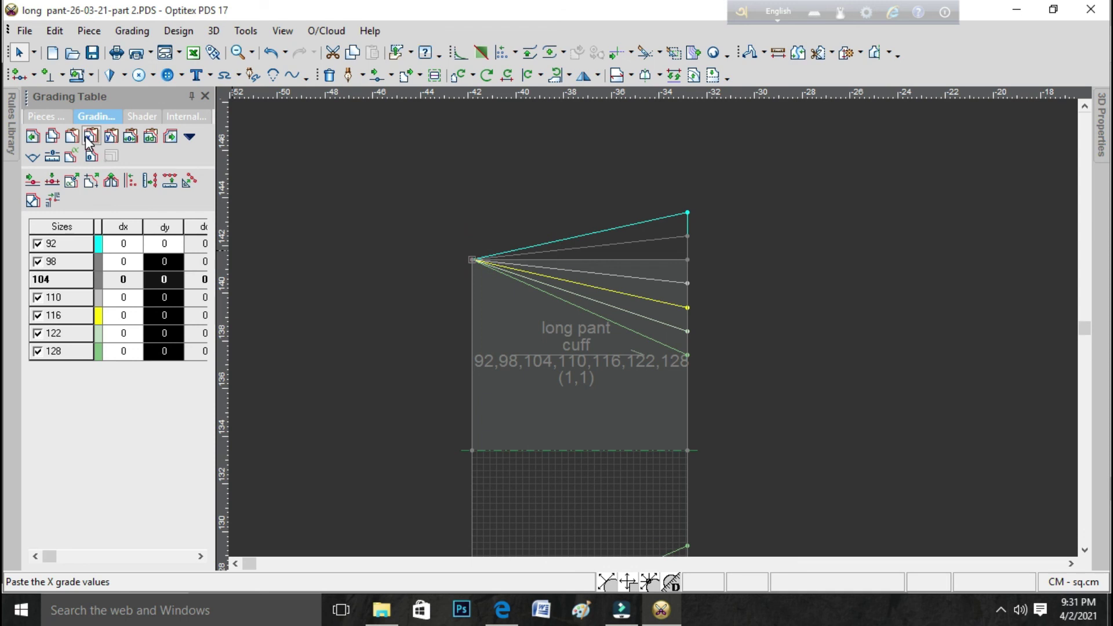
pyautogui.click(111, 136)
pyautogui.scroll(-3, 653, 335)
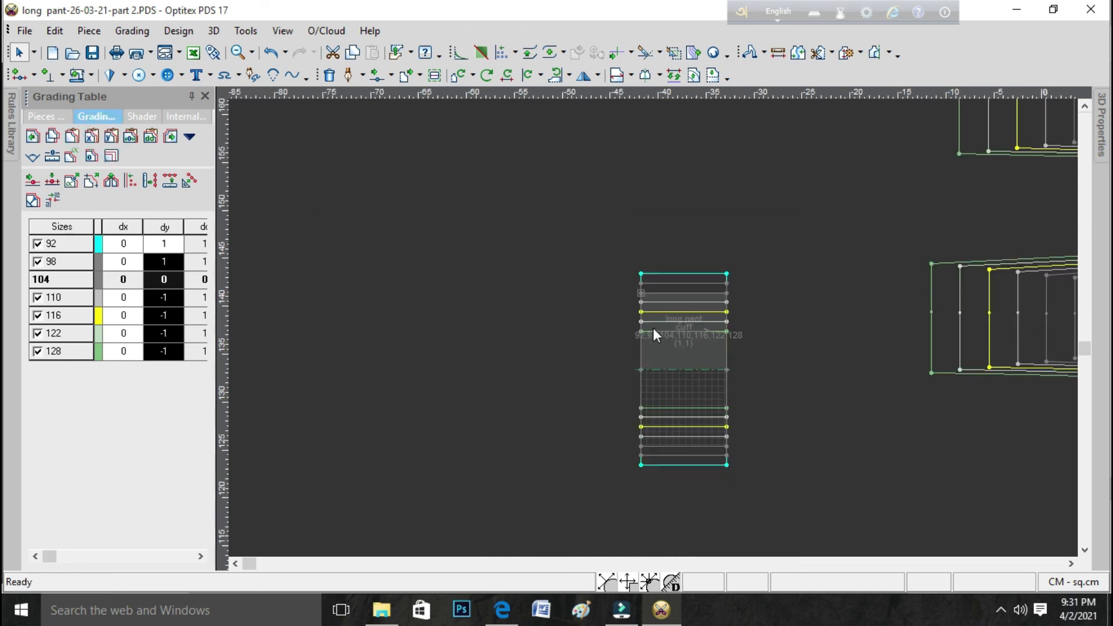
pyautogui.moveTo(701, 365); pyautogui.dragTo(580, 340)
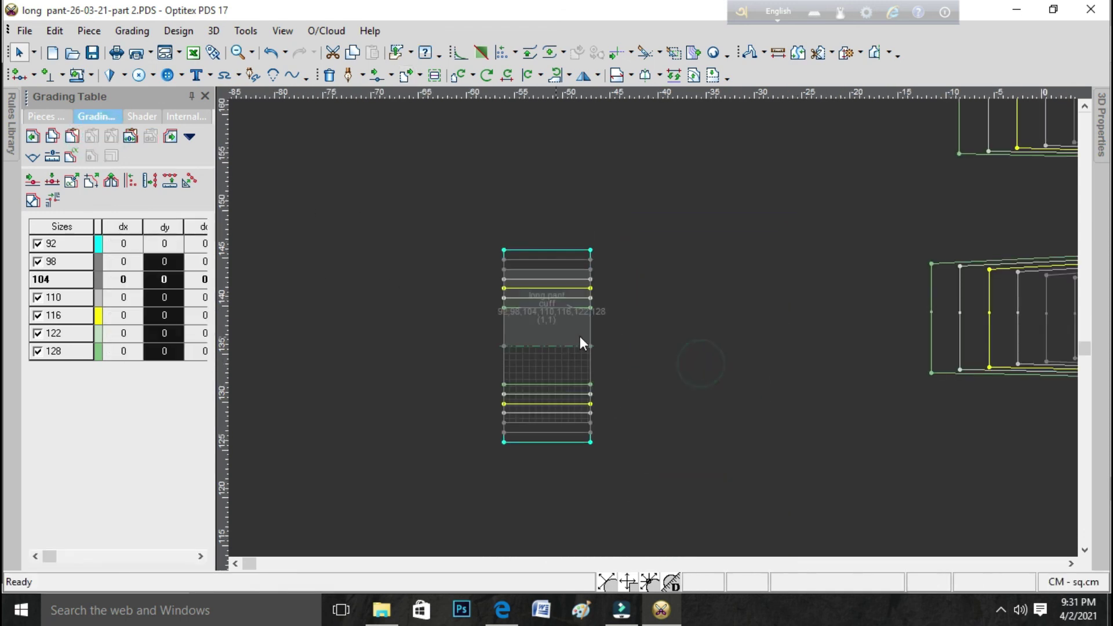
# - Grade the waist piece's top-right corner with dy 1 for sizes 92–128
pyautogui.scroll(-3, 663, 342)
pyautogui.scroll(3, 796, 366)
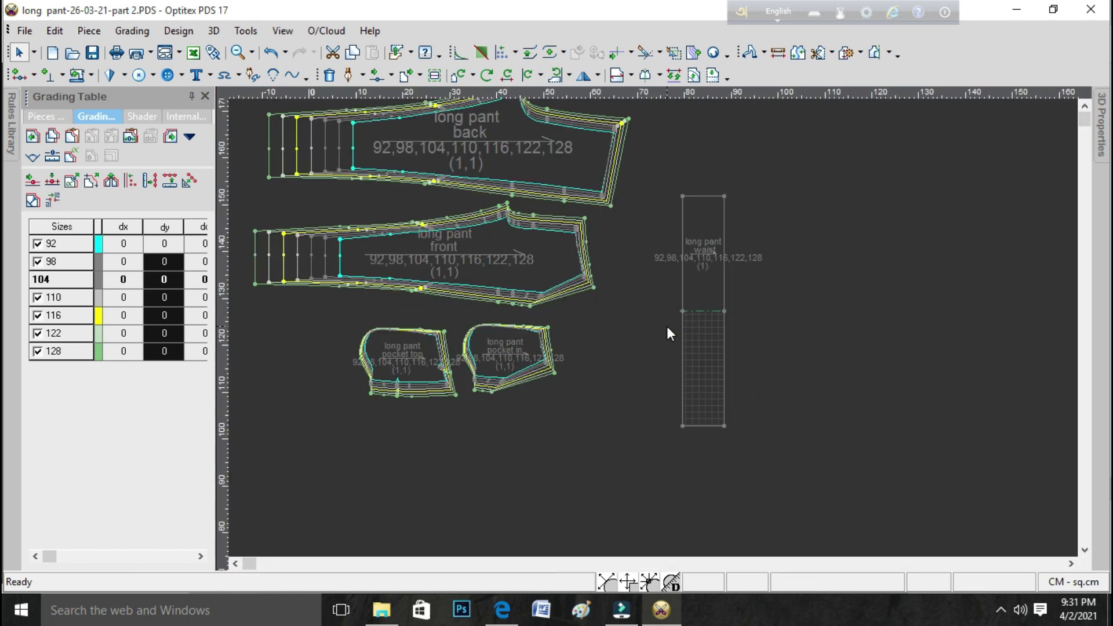
pyautogui.scroll(3, 667, 331)
pyautogui.scroll(-2, 654, 319)
pyautogui.scroll(-1, 662, 326)
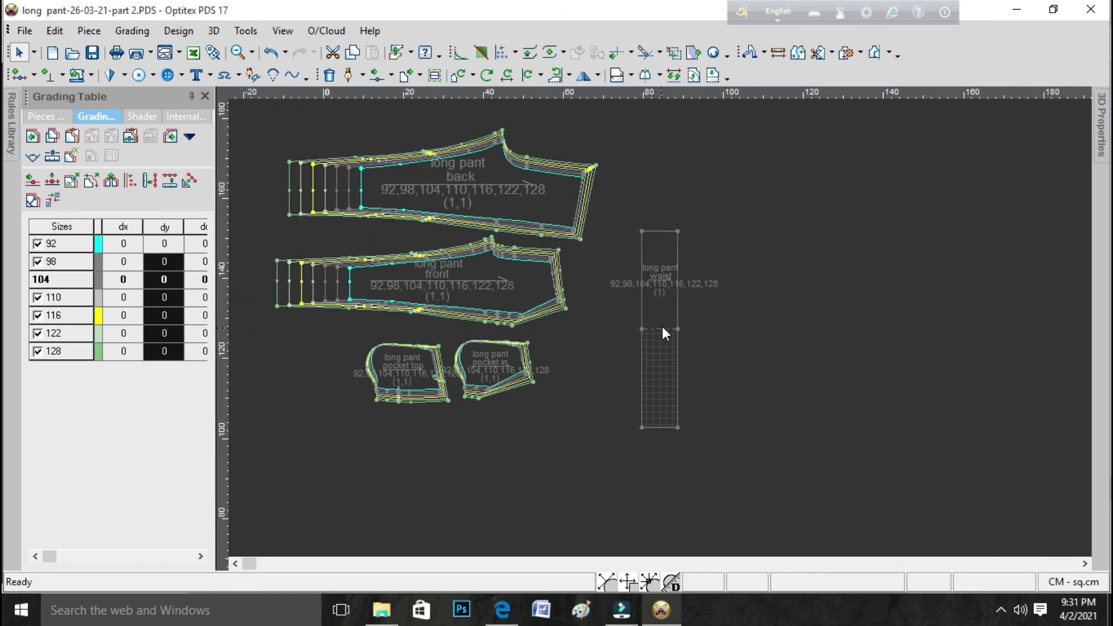
pyautogui.scroll(1, 661, 272)
pyautogui.scroll(1, 653, 328)
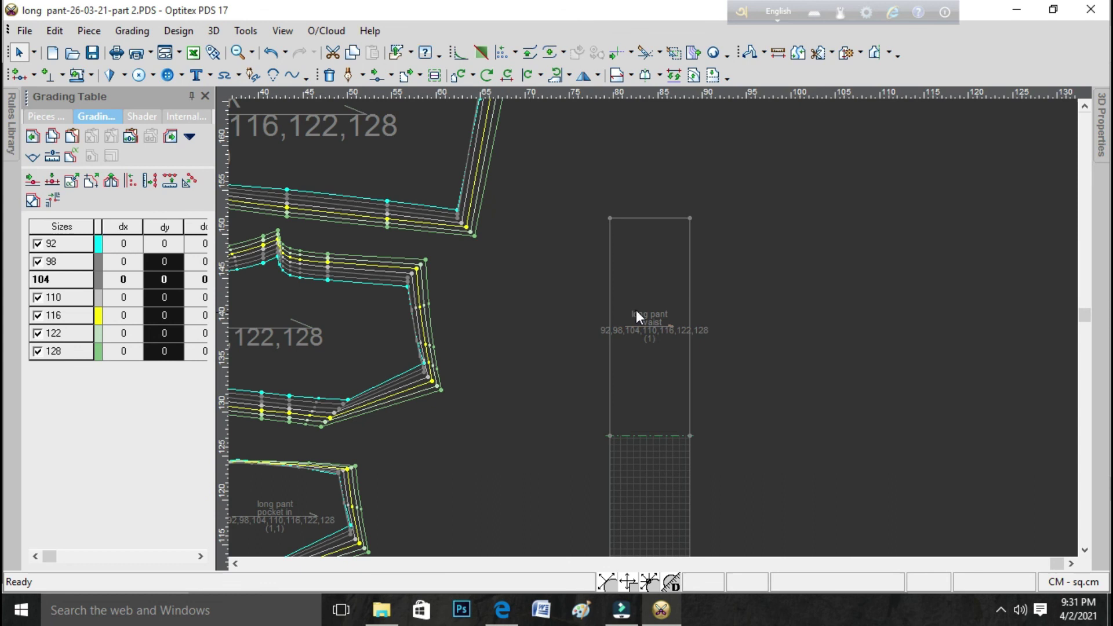
pyautogui.click(690, 218)
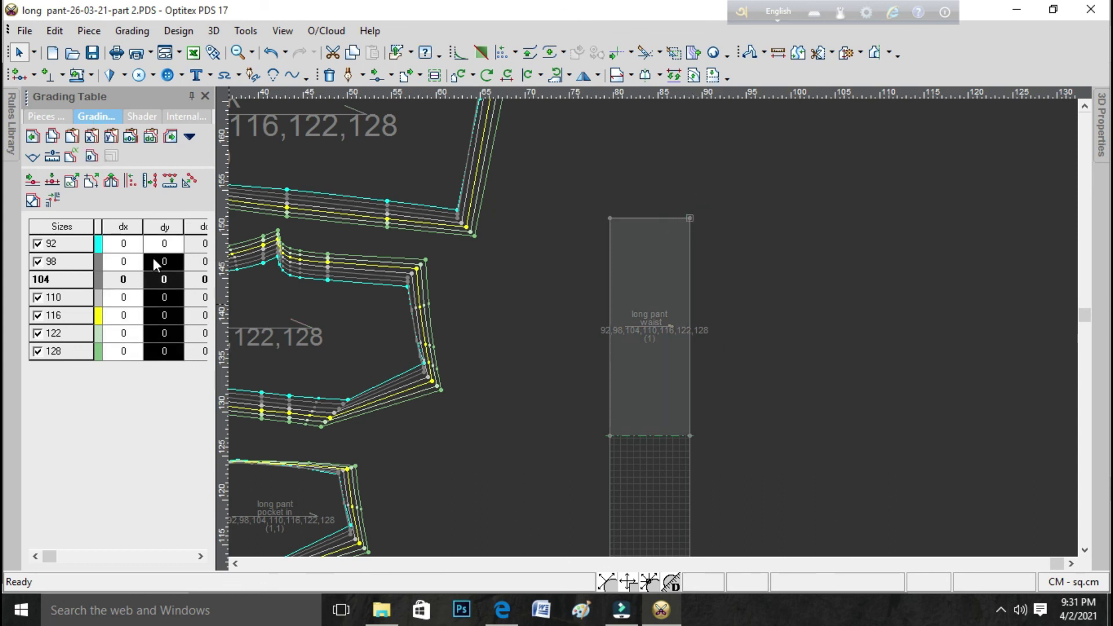
pyautogui.moveTo(164, 243); pyautogui.dragTo(158, 360)
pyautogui.write('1')
pyautogui.press('Return')
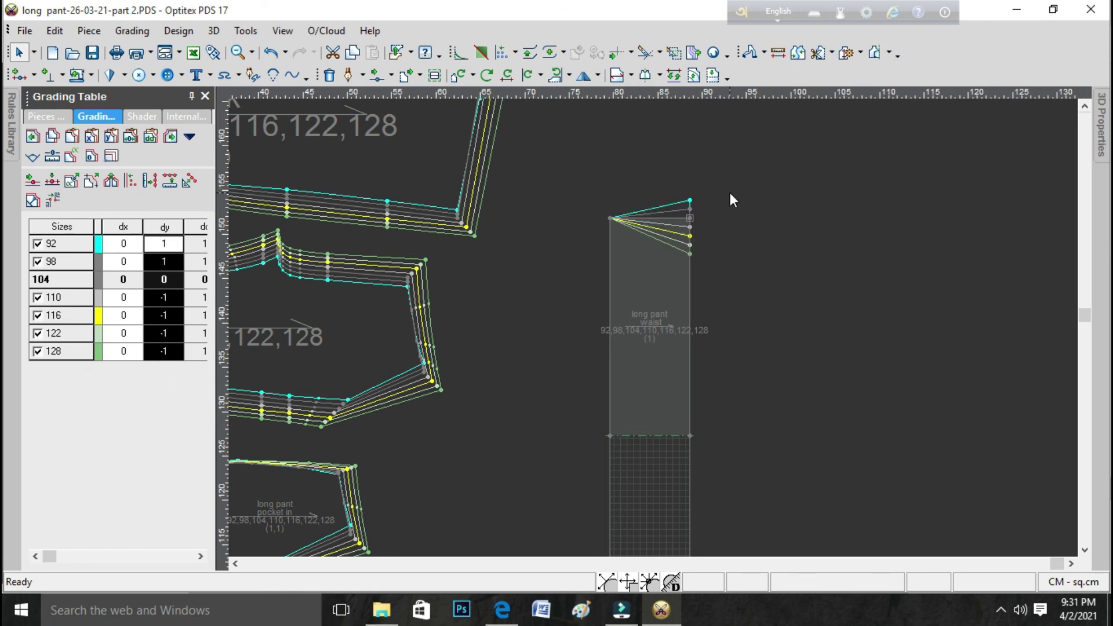
# - Give the waist's top-left corner the same dy 1 grade, then deselect and save the pattern
pyautogui.click(609, 218)
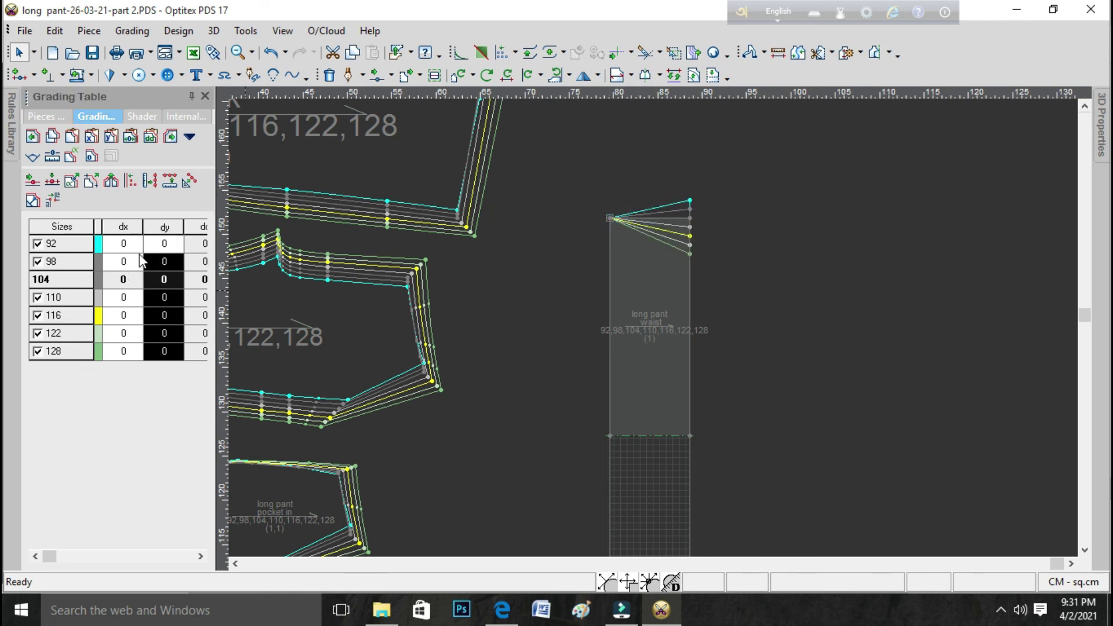
pyautogui.moveTo(164, 244); pyautogui.dragTo(164, 361)
pyautogui.write('1')
pyautogui.press('Return')
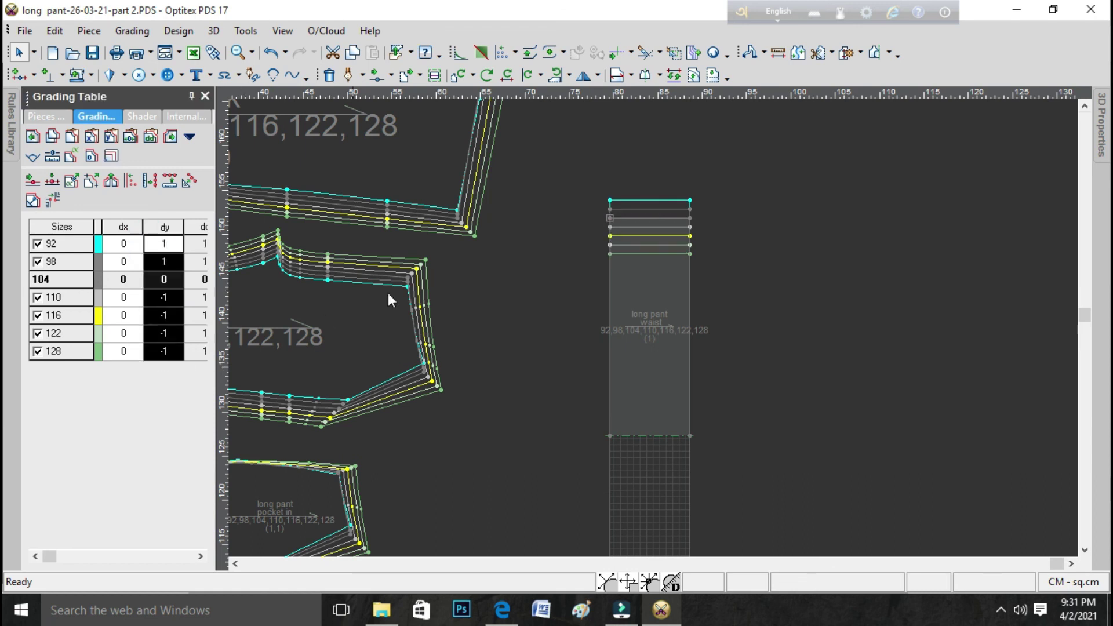
pyautogui.click(707, 265)
pyautogui.click(524, 251)
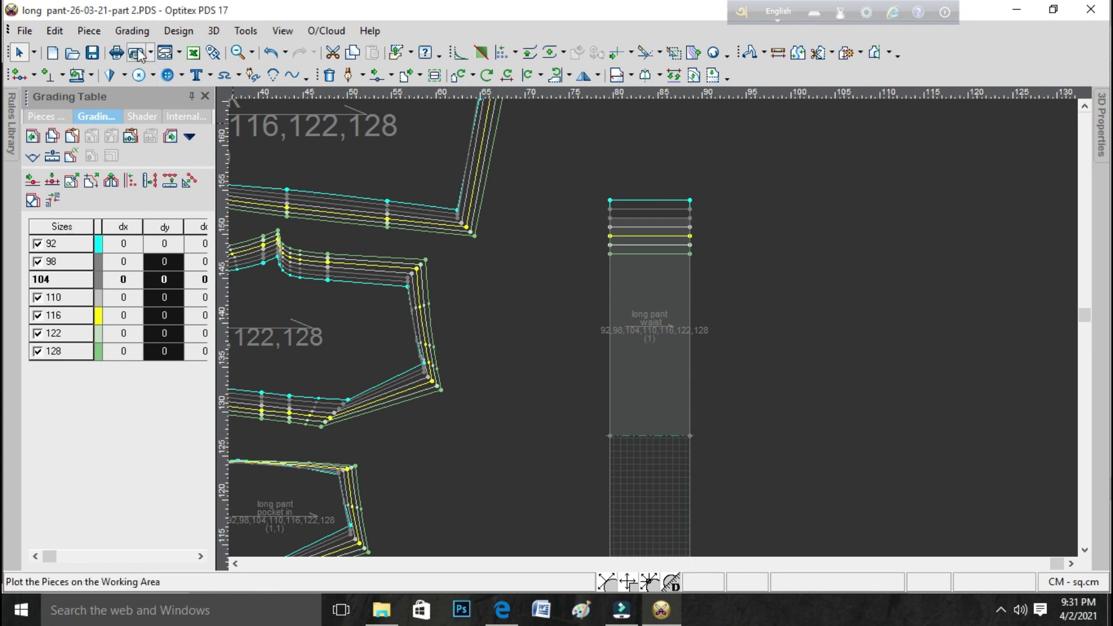
pyautogui.click(94, 54)
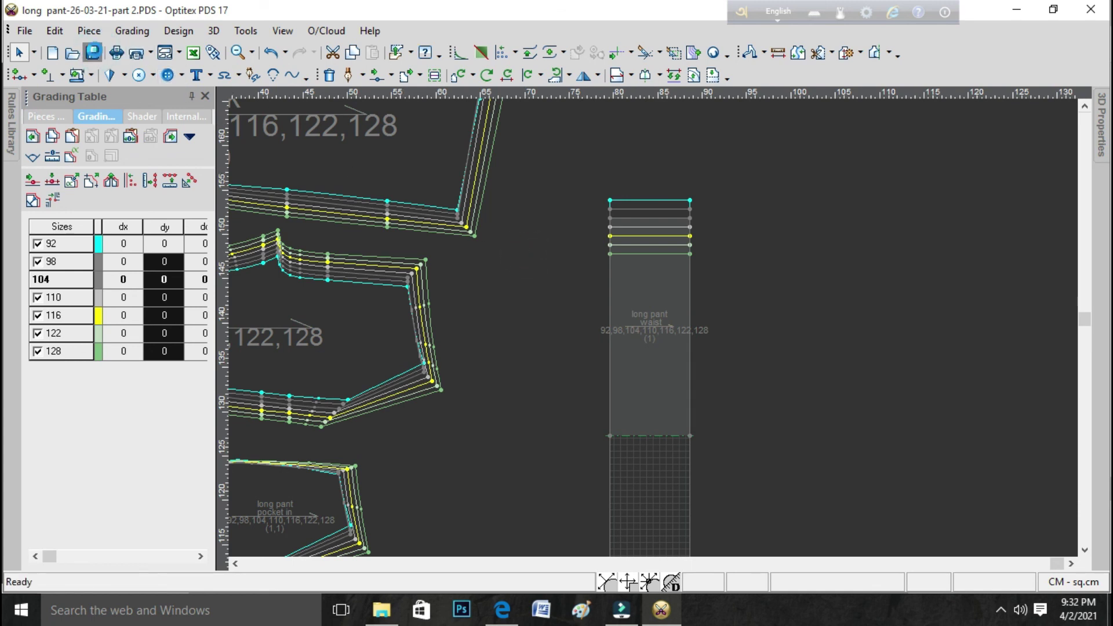
# - Inspect the graded nests on all pieces, then nudge the back pant piece slightly left
pyautogui.scroll(-5, 606, 356)
pyautogui.scroll(1, 660, 335)
pyautogui.scroll(1, 676, 336)
pyautogui.scroll(2, 654, 328)
pyautogui.scroll(-1, 654, 328)
pyautogui.scroll(-2, 660, 335)
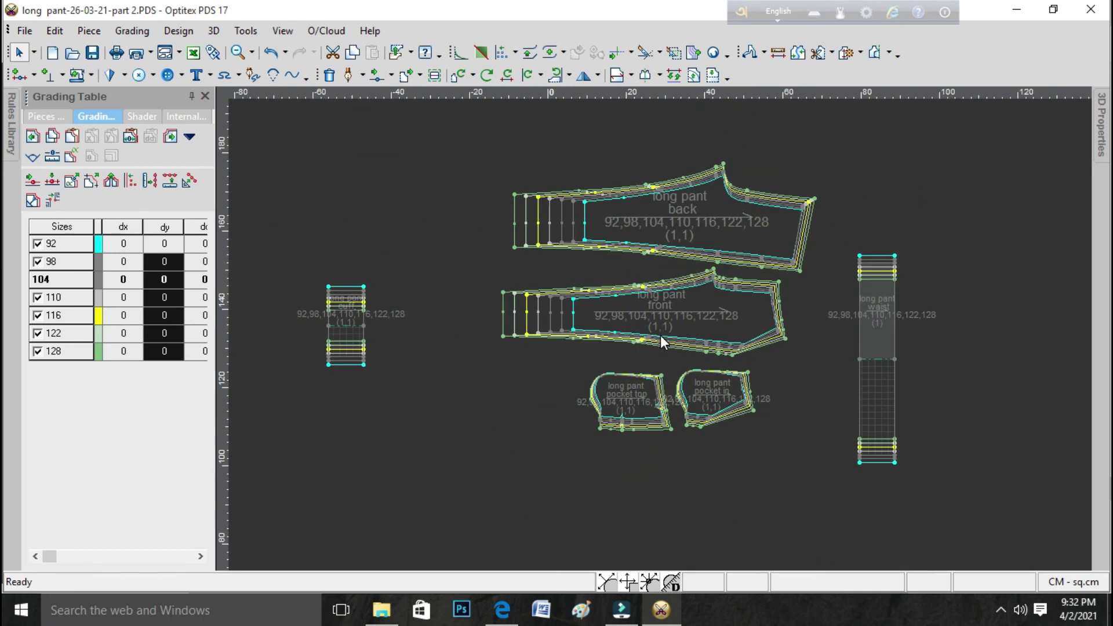
pyautogui.scroll(2, 655, 335)
pyautogui.scroll(1, 653, 329)
pyautogui.scroll(-3, 654, 328)
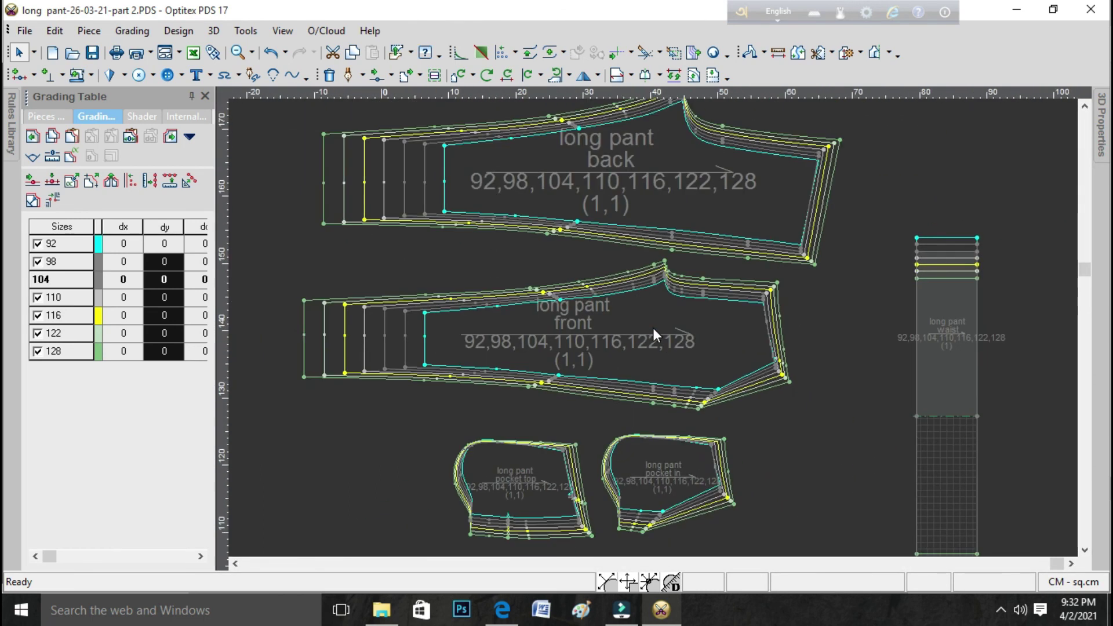
pyautogui.scroll(1, 655, 329)
pyautogui.scroll(-1, 661, 328)
pyautogui.scroll(1, 660, 329)
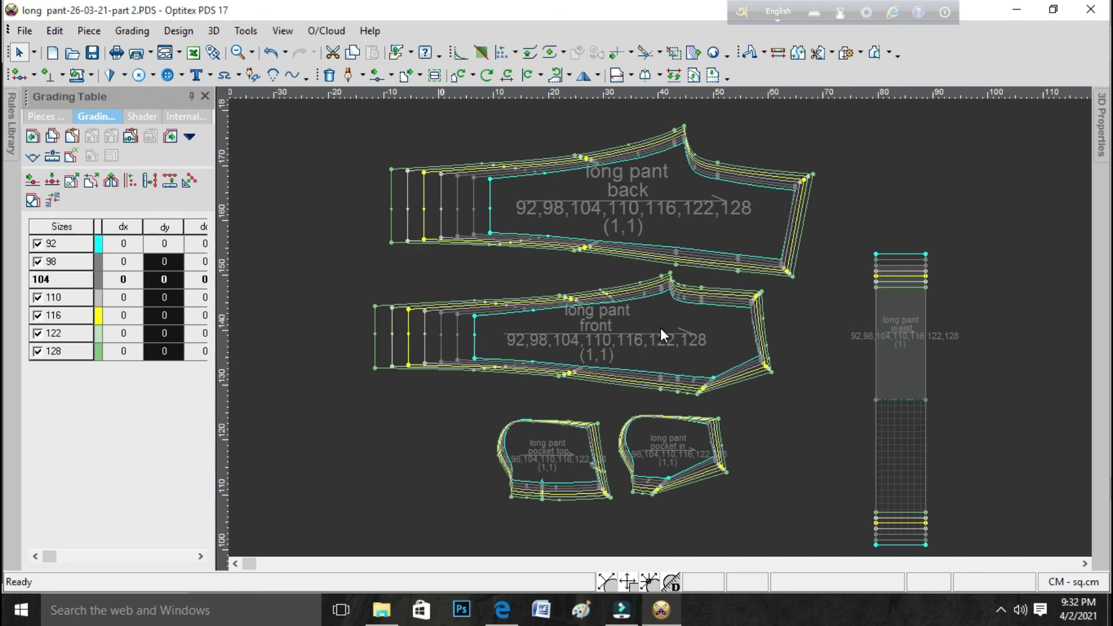
pyautogui.scroll(1, 660, 328)
pyautogui.scroll(1, 654, 328)
pyautogui.scroll(-3, 658, 332)
pyautogui.scroll(1, 654, 328)
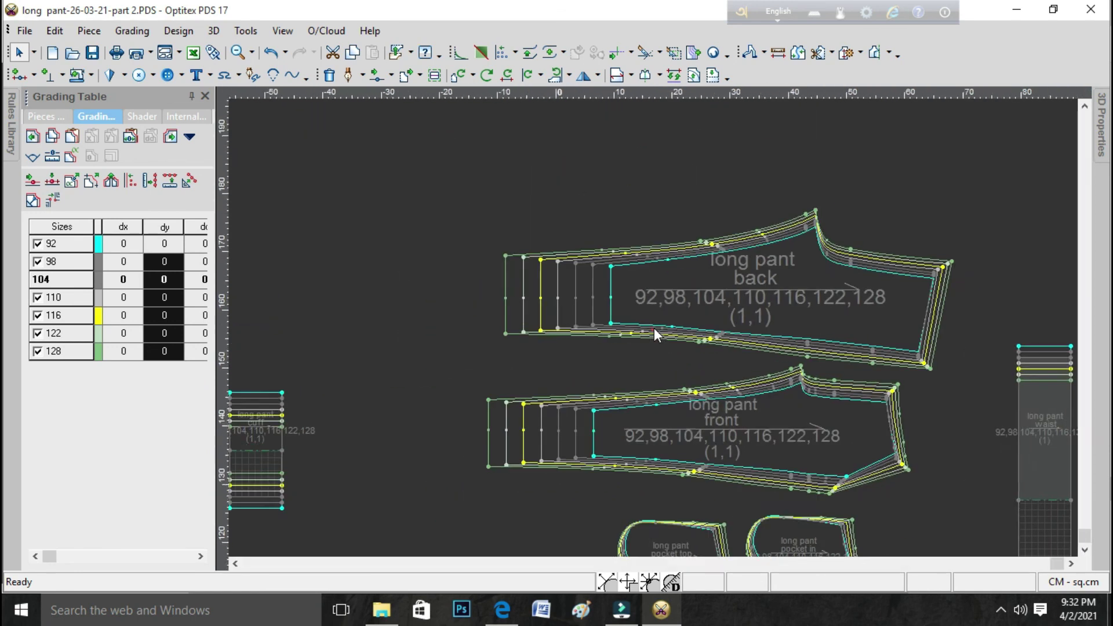
pyautogui.scroll(1, 656, 329)
pyautogui.scroll(1, 654, 328)
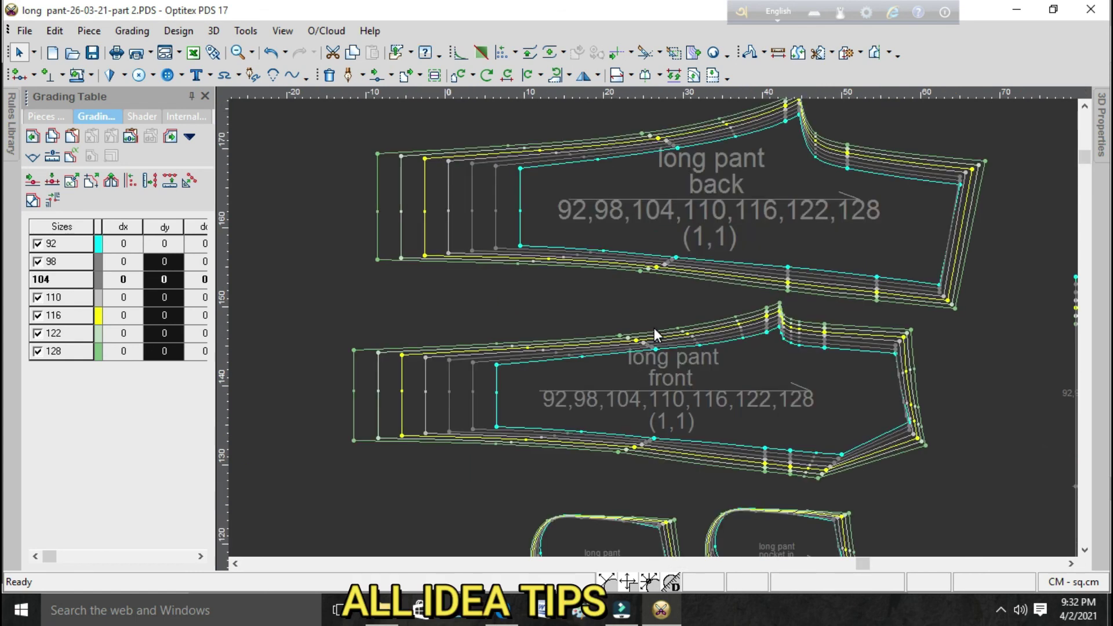
pyautogui.scroll(1, 654, 328)
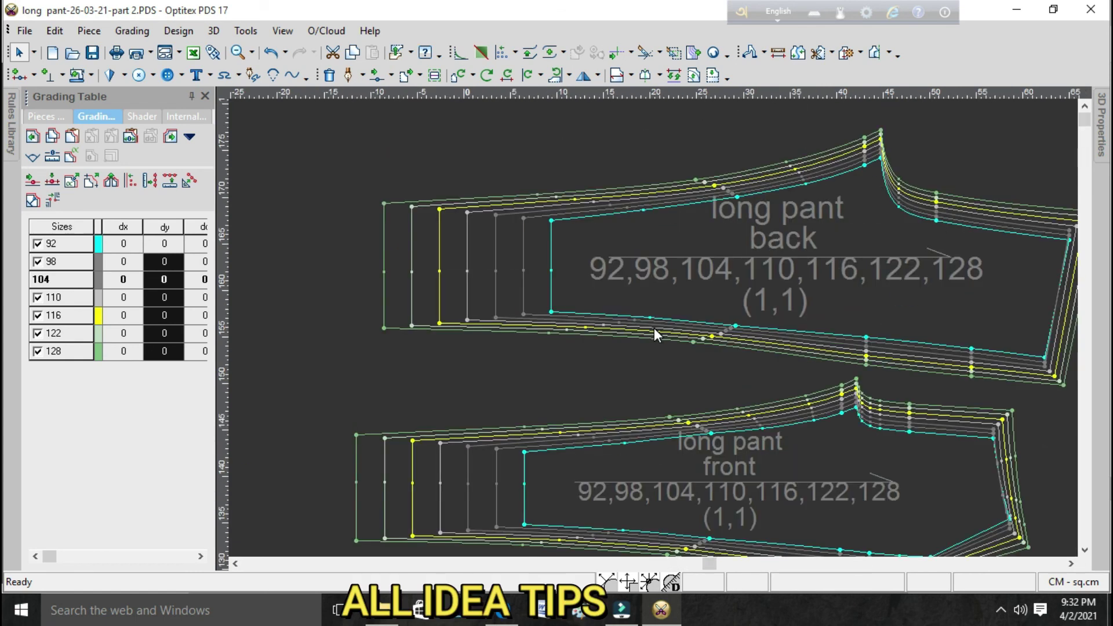
pyautogui.scroll(-1, 653, 328)
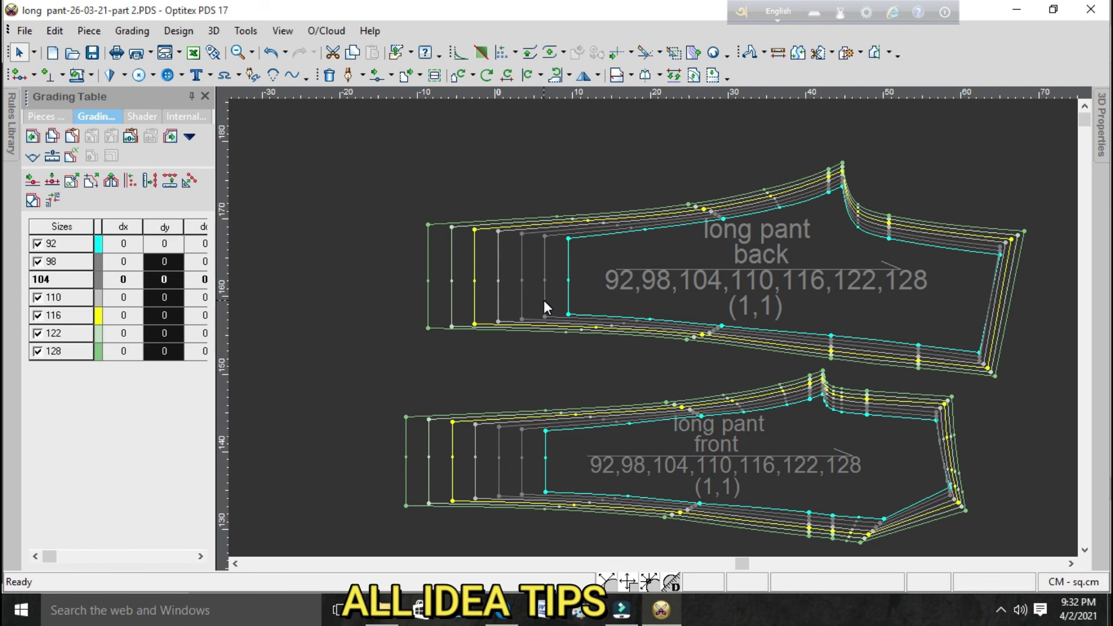
pyautogui.moveTo(635, 260); pyautogui.dragTo(615, 257)
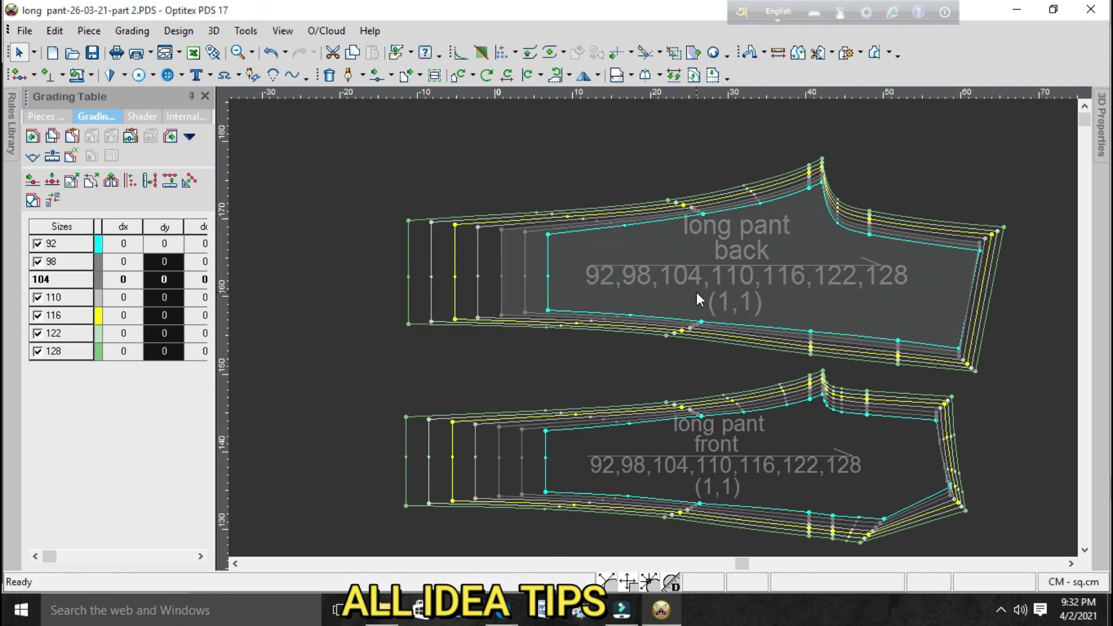